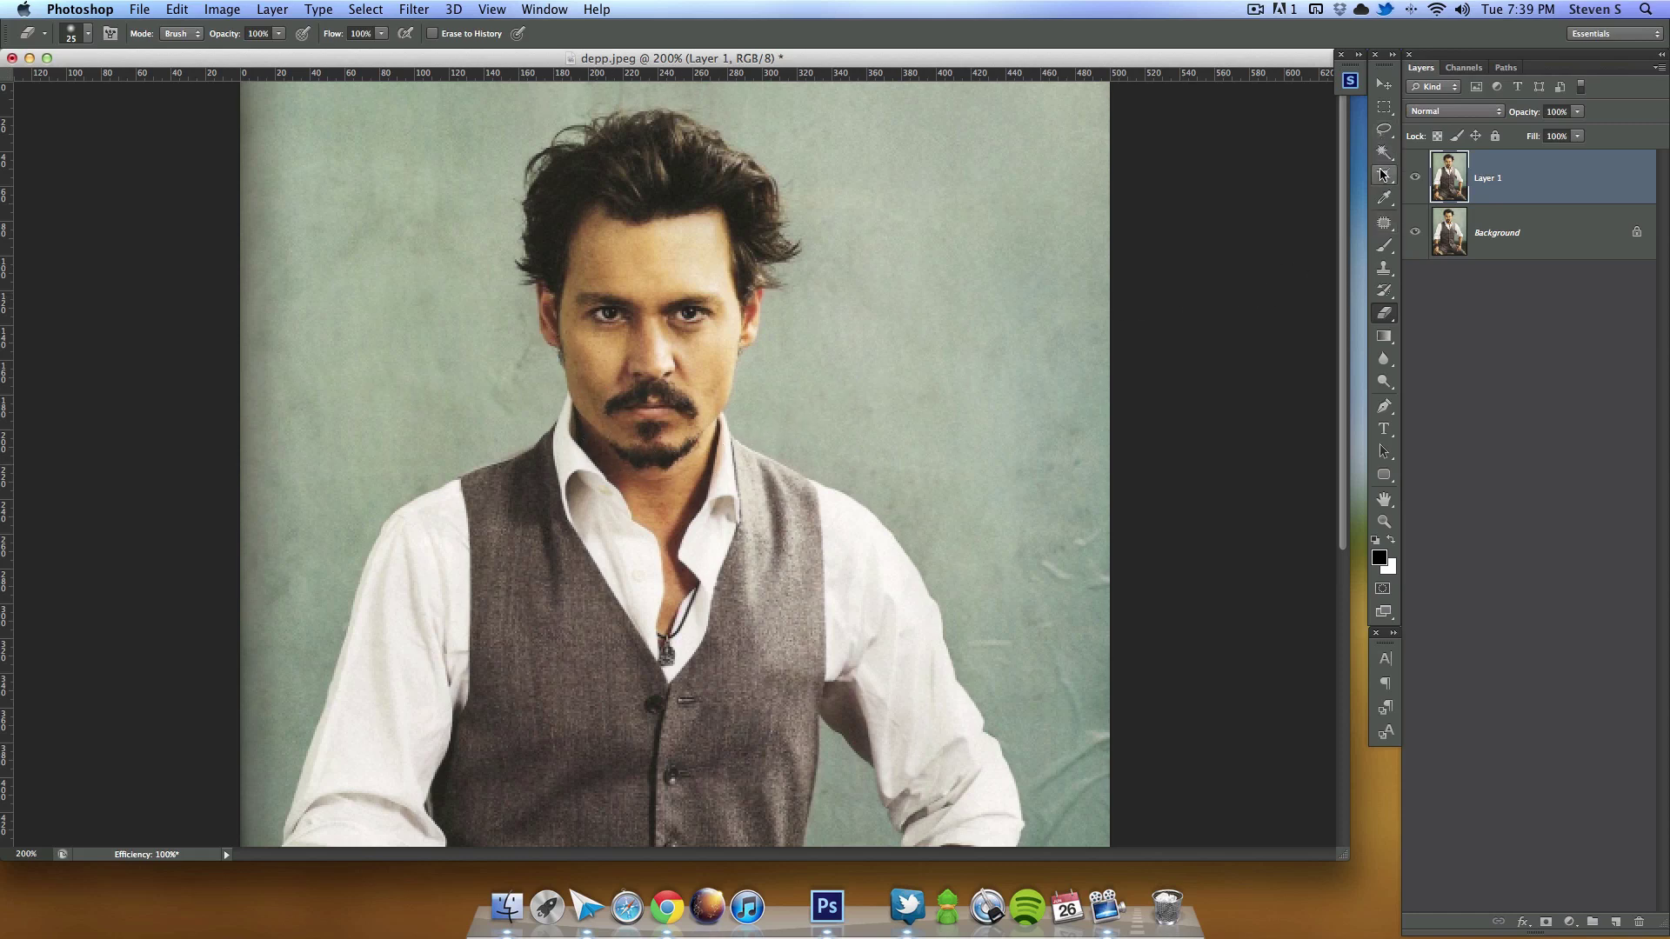
# Step: Lasso the man's head from above the hair down to the moustache and remove it with a Content-Aware fill at 100% opacity
pyautogui.click(1385, 130)
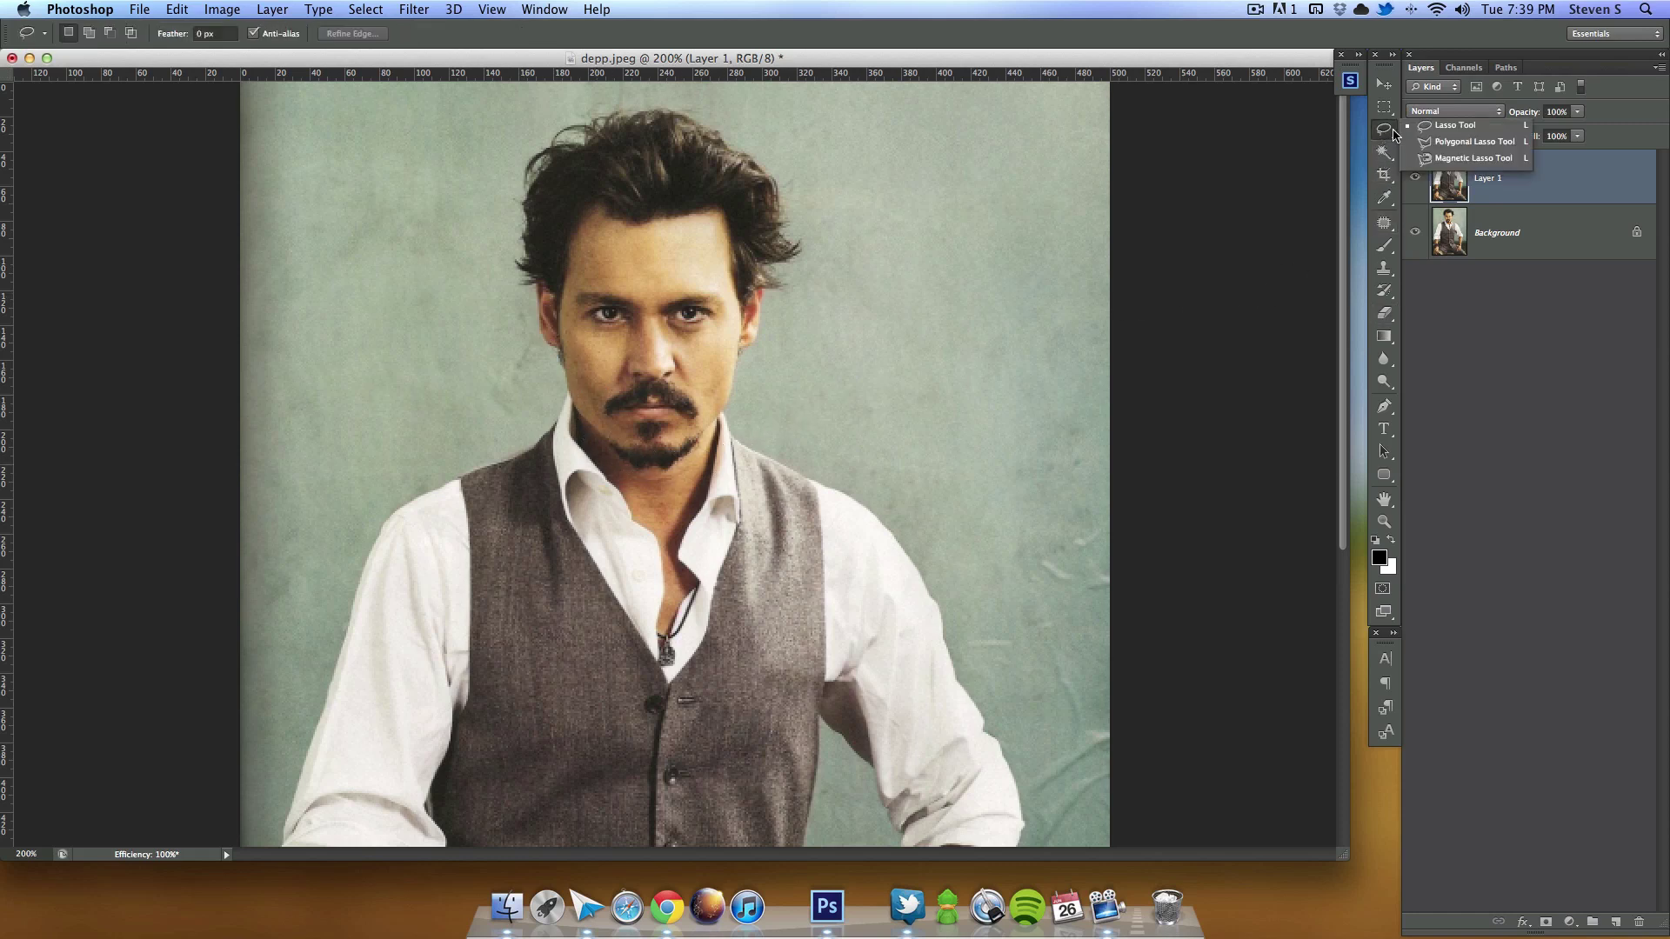
pyautogui.click(1459, 130)
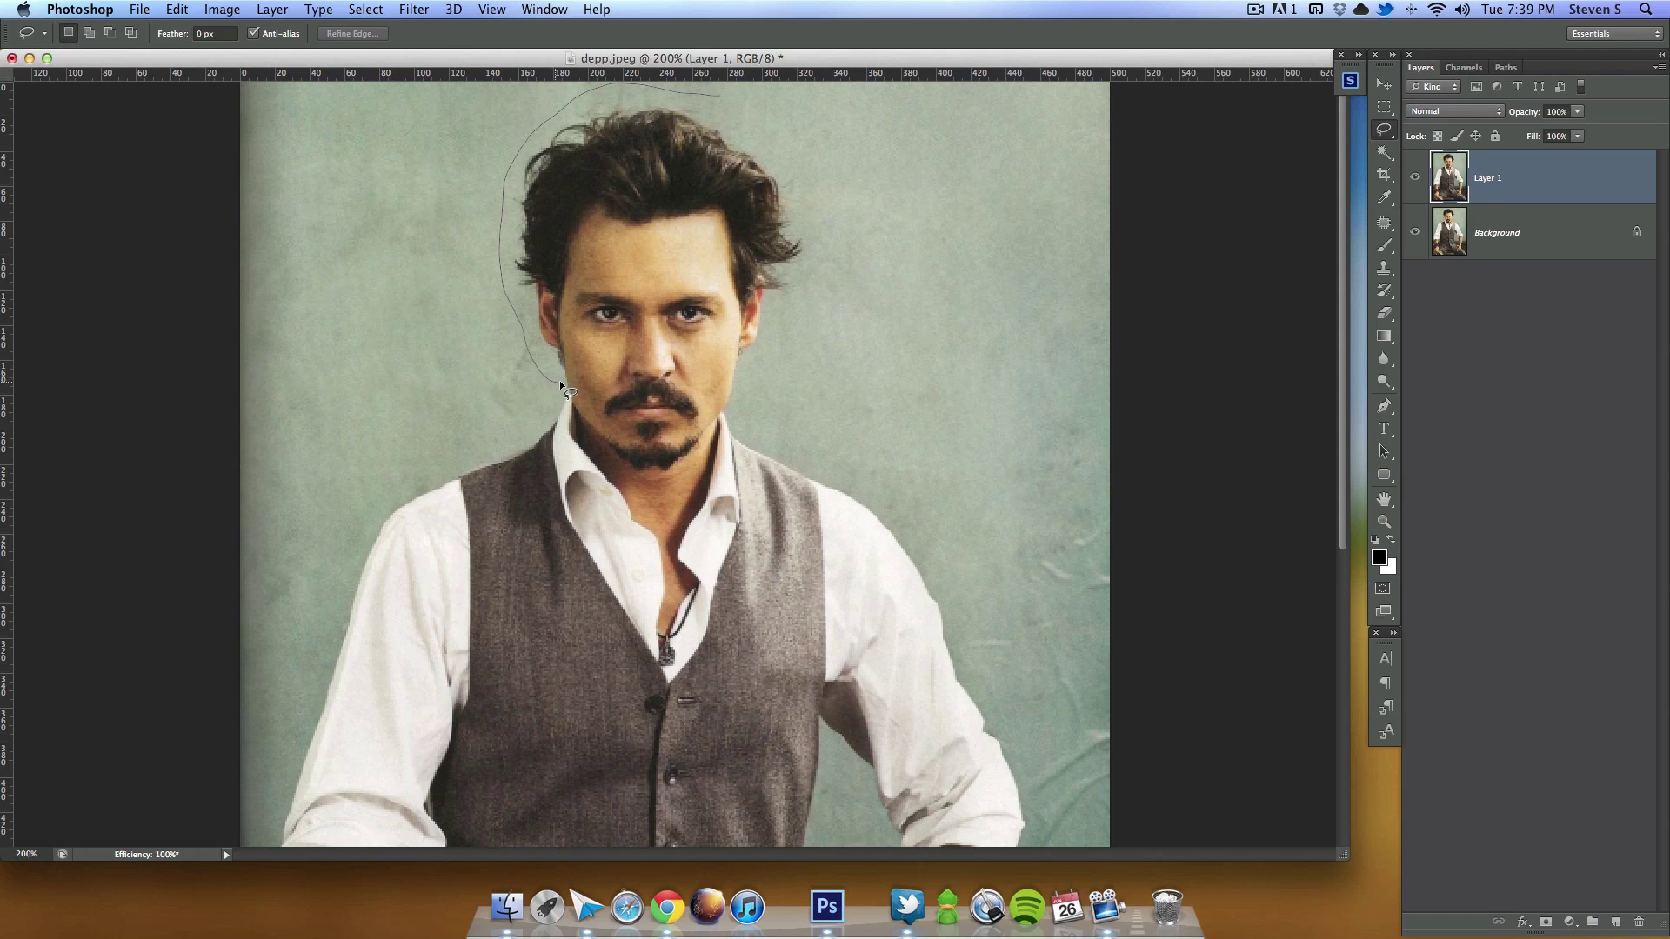
pyautogui.moveTo(724, 401); pyautogui.dragTo(769, 381)
pyautogui.moveTo(719, 97); pyautogui.dragTo(720, 96)
pyautogui.click(177, 8)
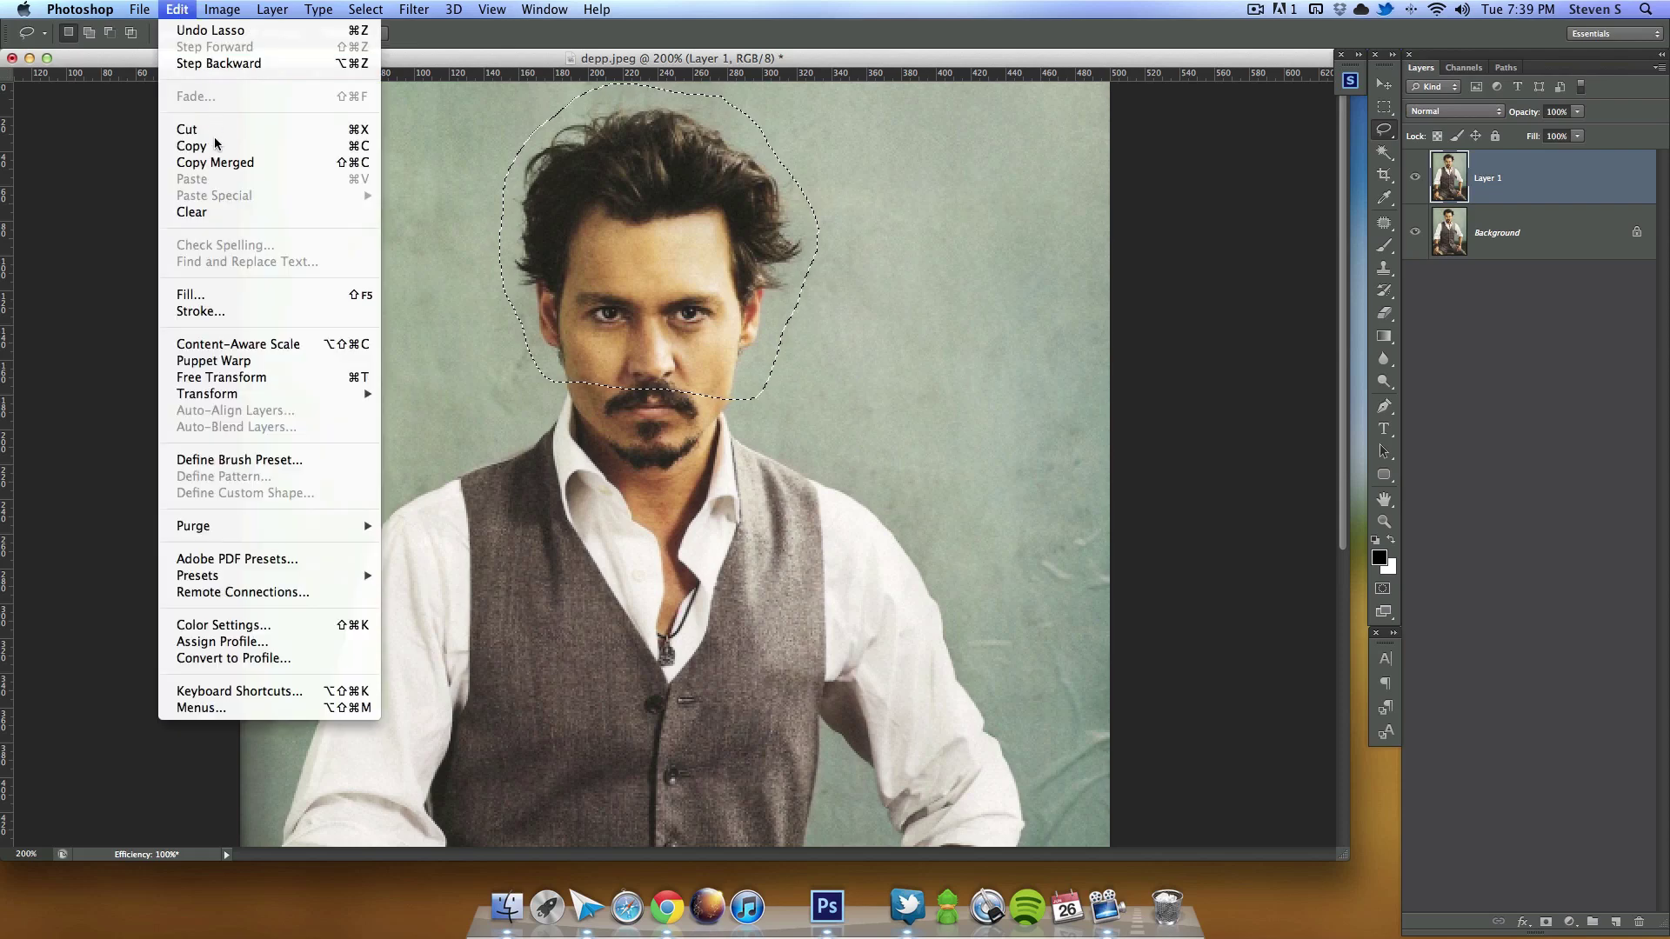
pyautogui.click(191, 296)
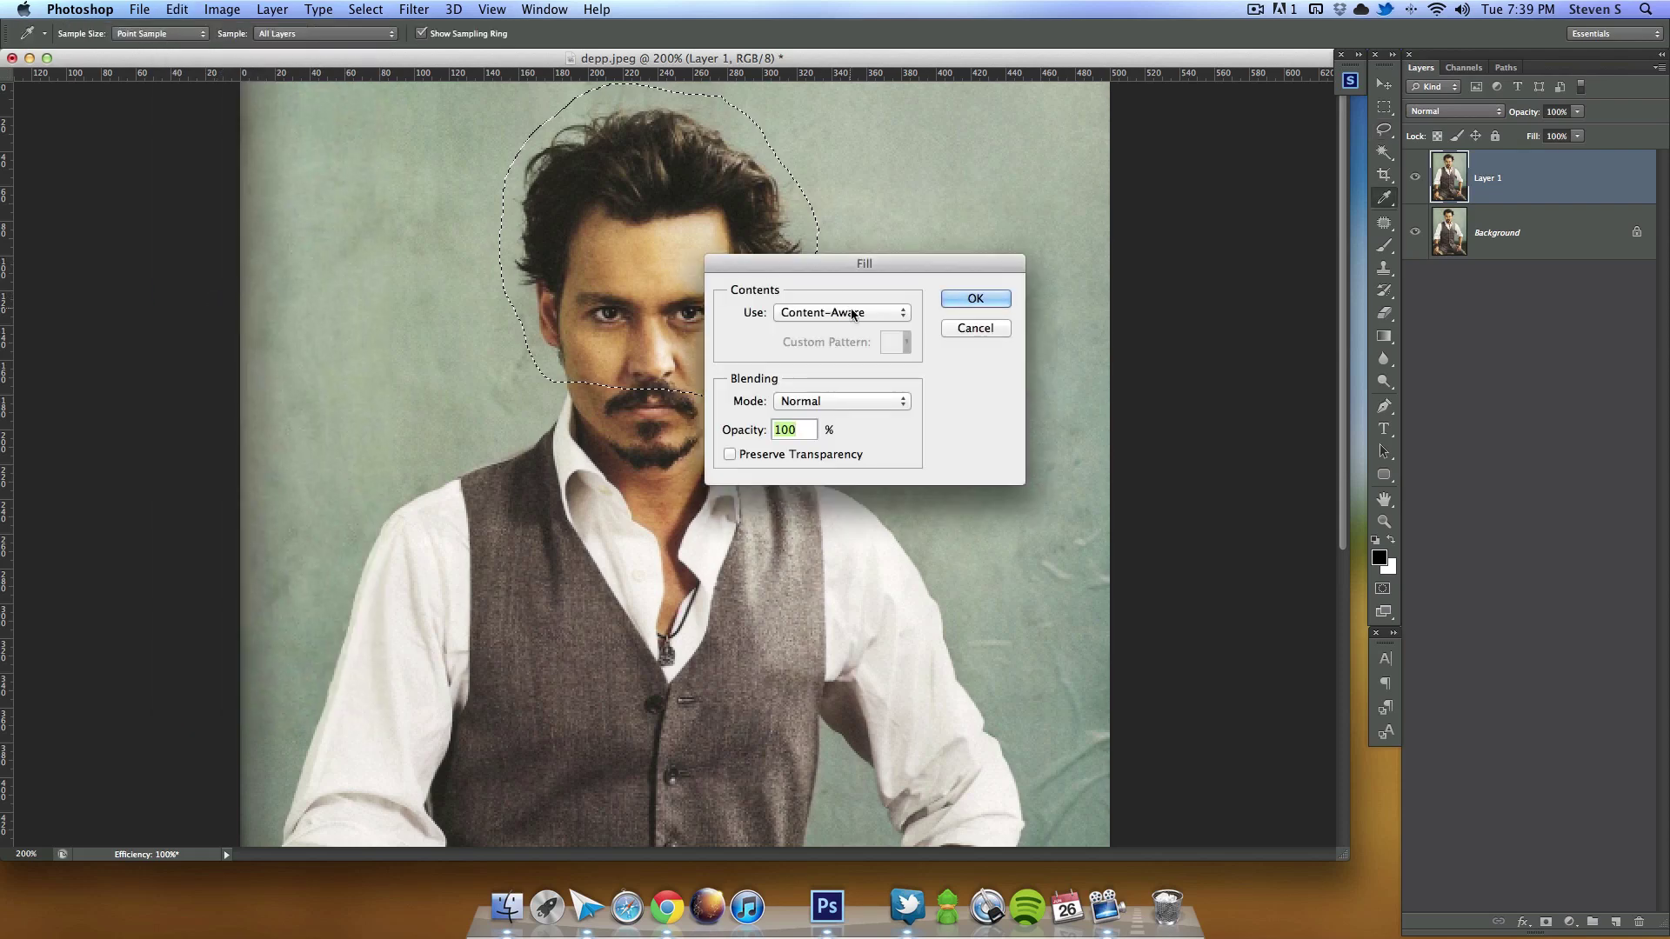
pyautogui.click(978, 301)
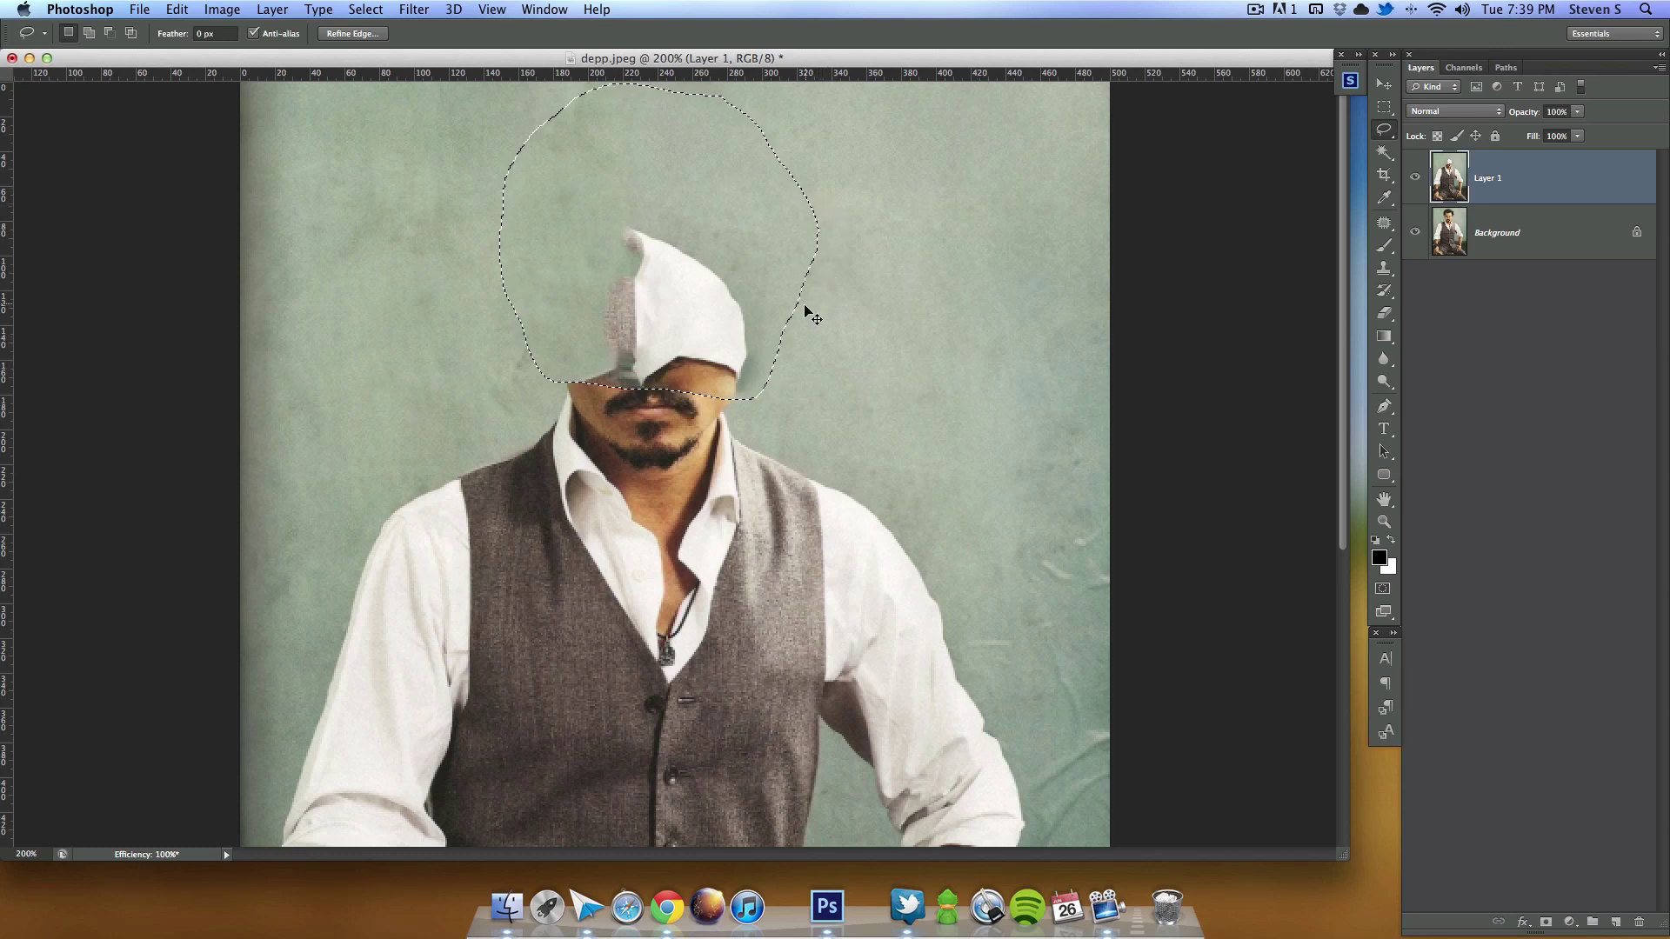
pyautogui.press('super+d')
# Step: Select the leftover white patch above the mouth with the Lasso and replace it using a Content-Aware fill, then deselect
pyautogui.moveTo(631, 197); pyautogui.dragTo(567, 310)
pyautogui.moveTo(723, 407)
pyautogui.mouseDown()
pyautogui.moveTo(764, 373)
pyautogui.moveTo(761, 316)
pyautogui.moveTo(664, 195)
pyautogui.mouseUp()
pyautogui.click(176, 9)
pyautogui.click(261, 296)
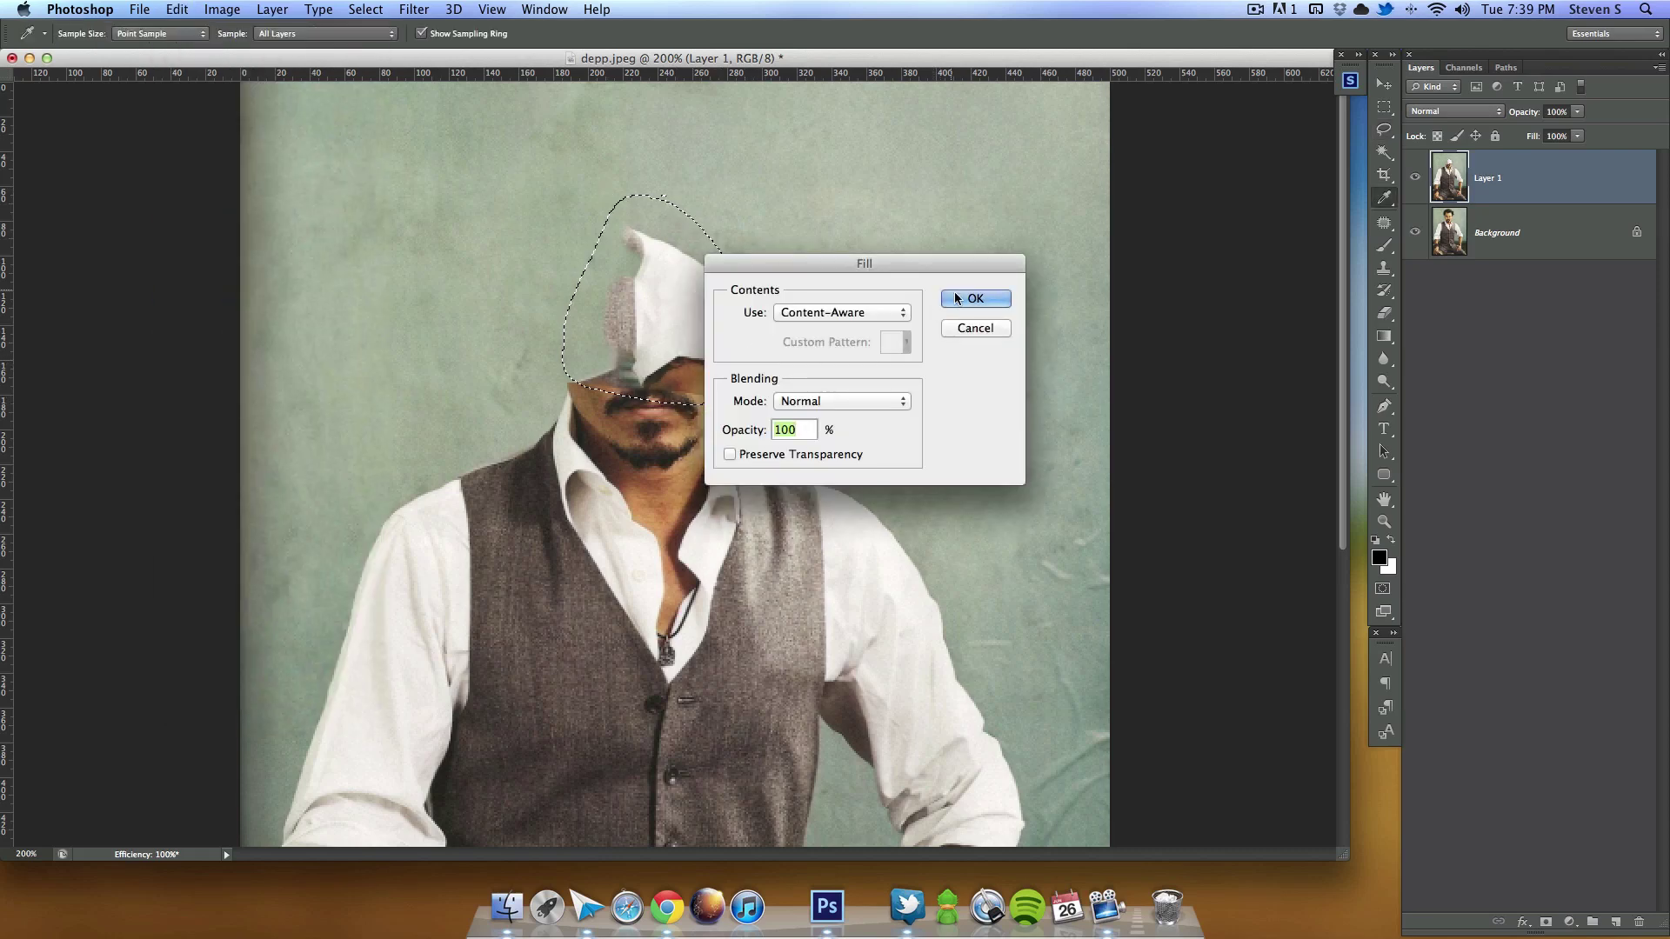
pyautogui.click(971, 298)
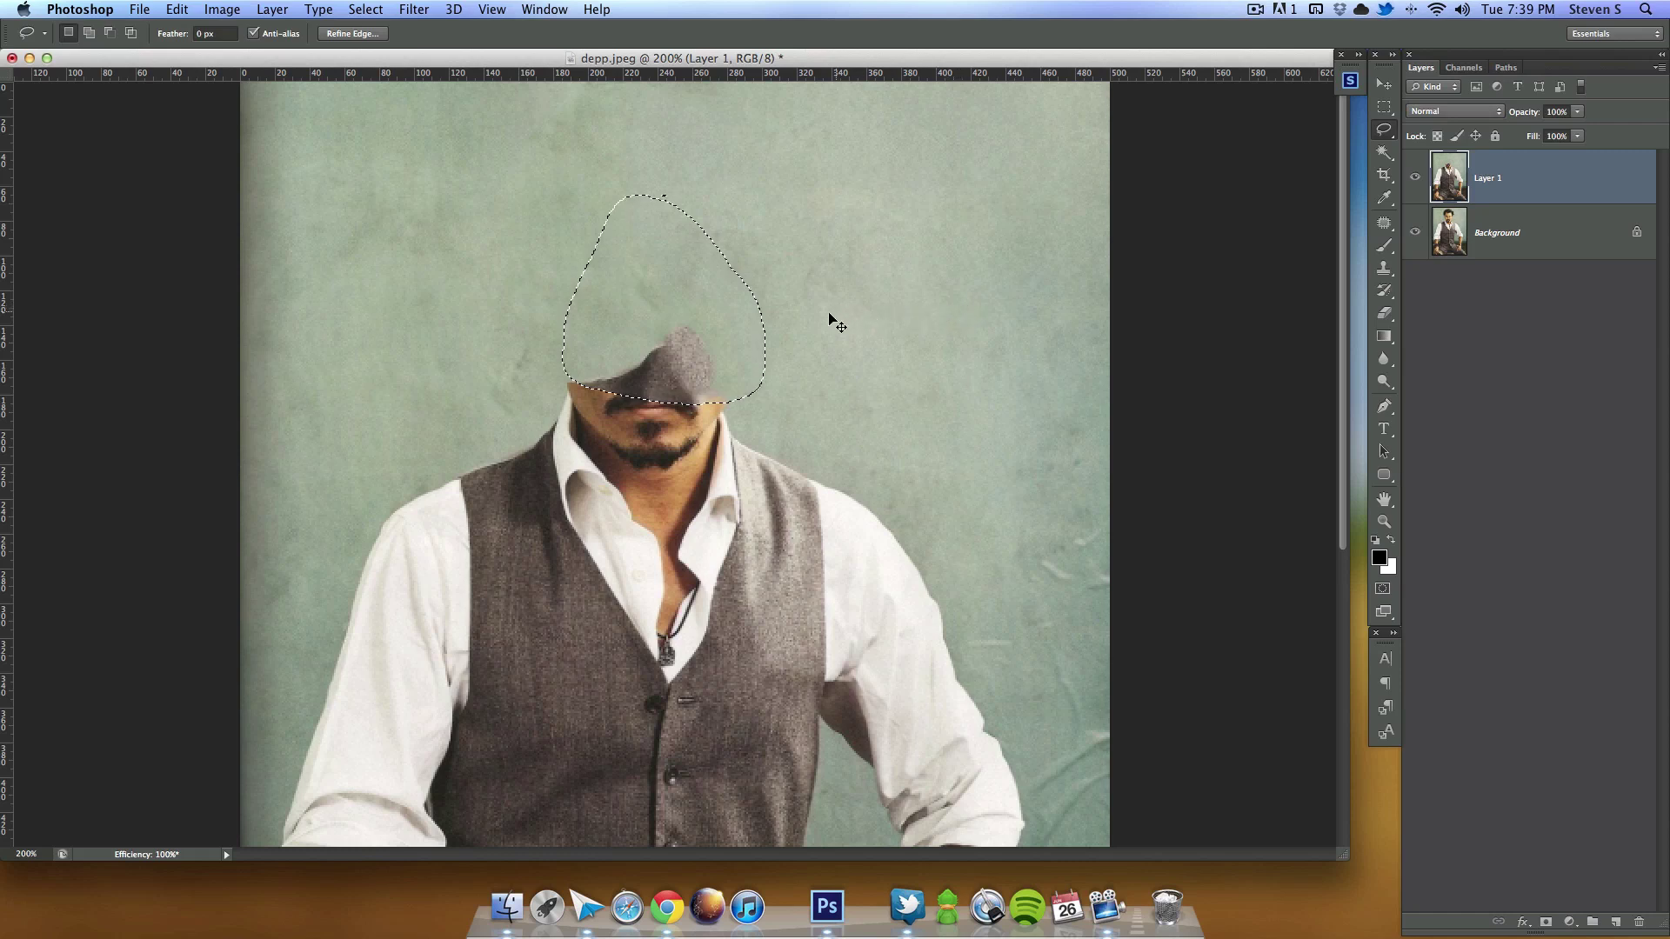
pyautogui.press('super+d')
# Step: Lasso the remaining dark patch and moustache area and apply another Content-Aware fill to it, clearing the selection
pyautogui.moveTo(709, 313); pyautogui.dragTo(607, 346)
pyautogui.moveTo(684, 412); pyautogui.dragTo(738, 402)
pyautogui.moveTo(678, 289); pyautogui.dragTo(692, 305)
pyautogui.click(176, 9)
pyautogui.click(225, 297)
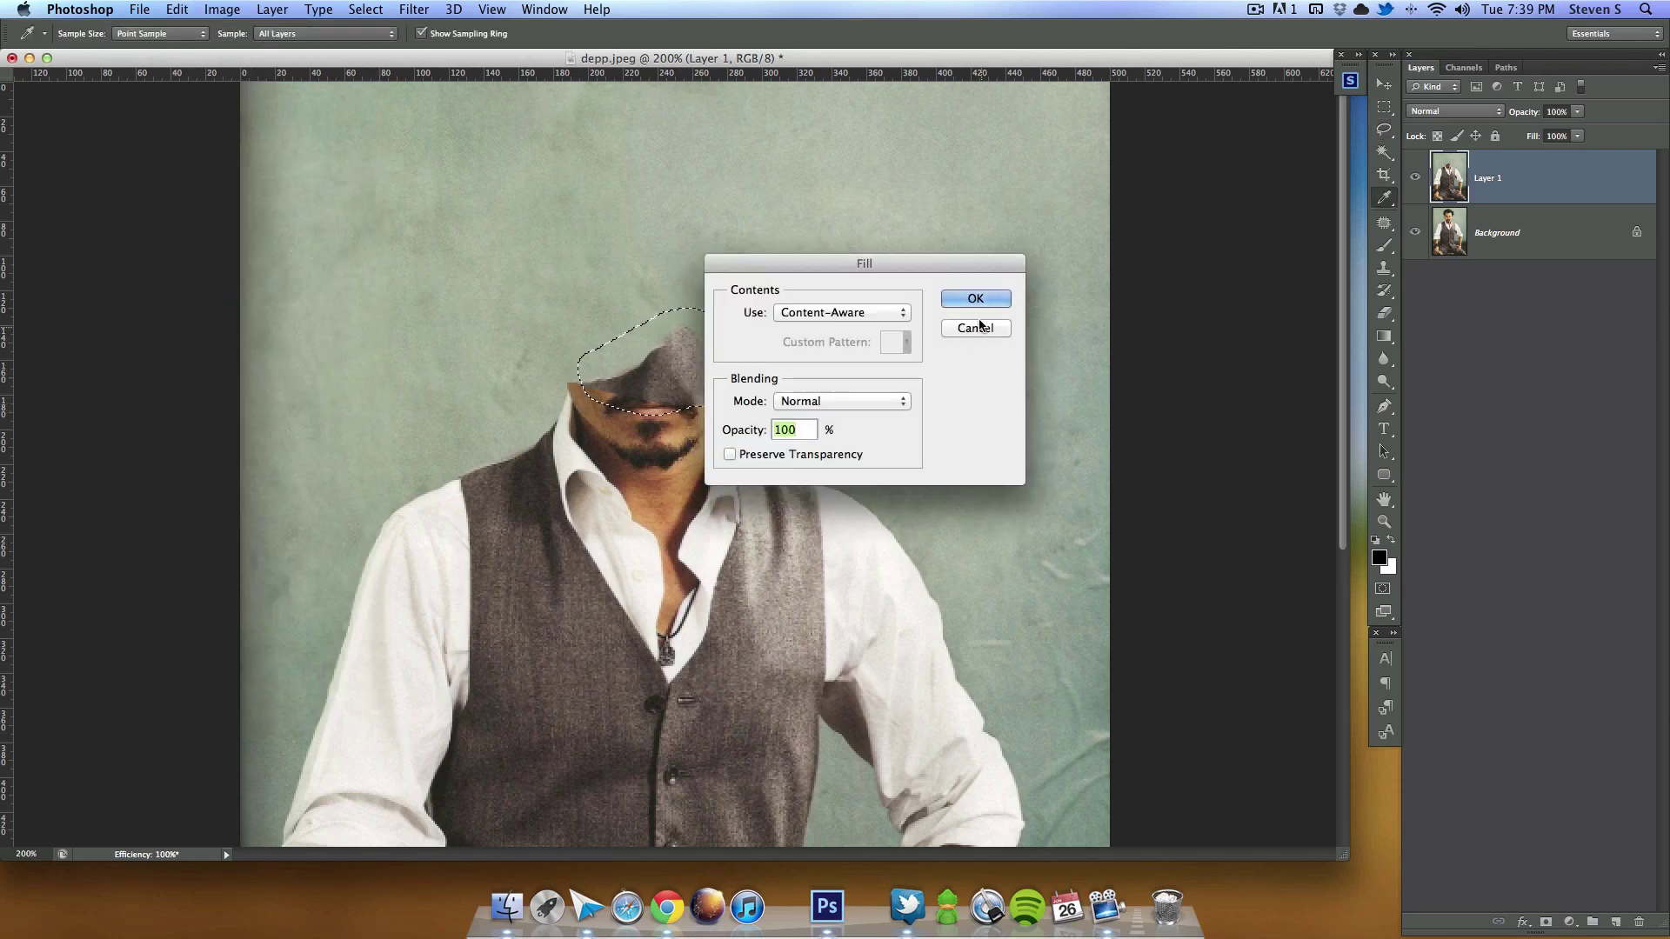
pyautogui.click(976, 299)
pyautogui.press('super+d')
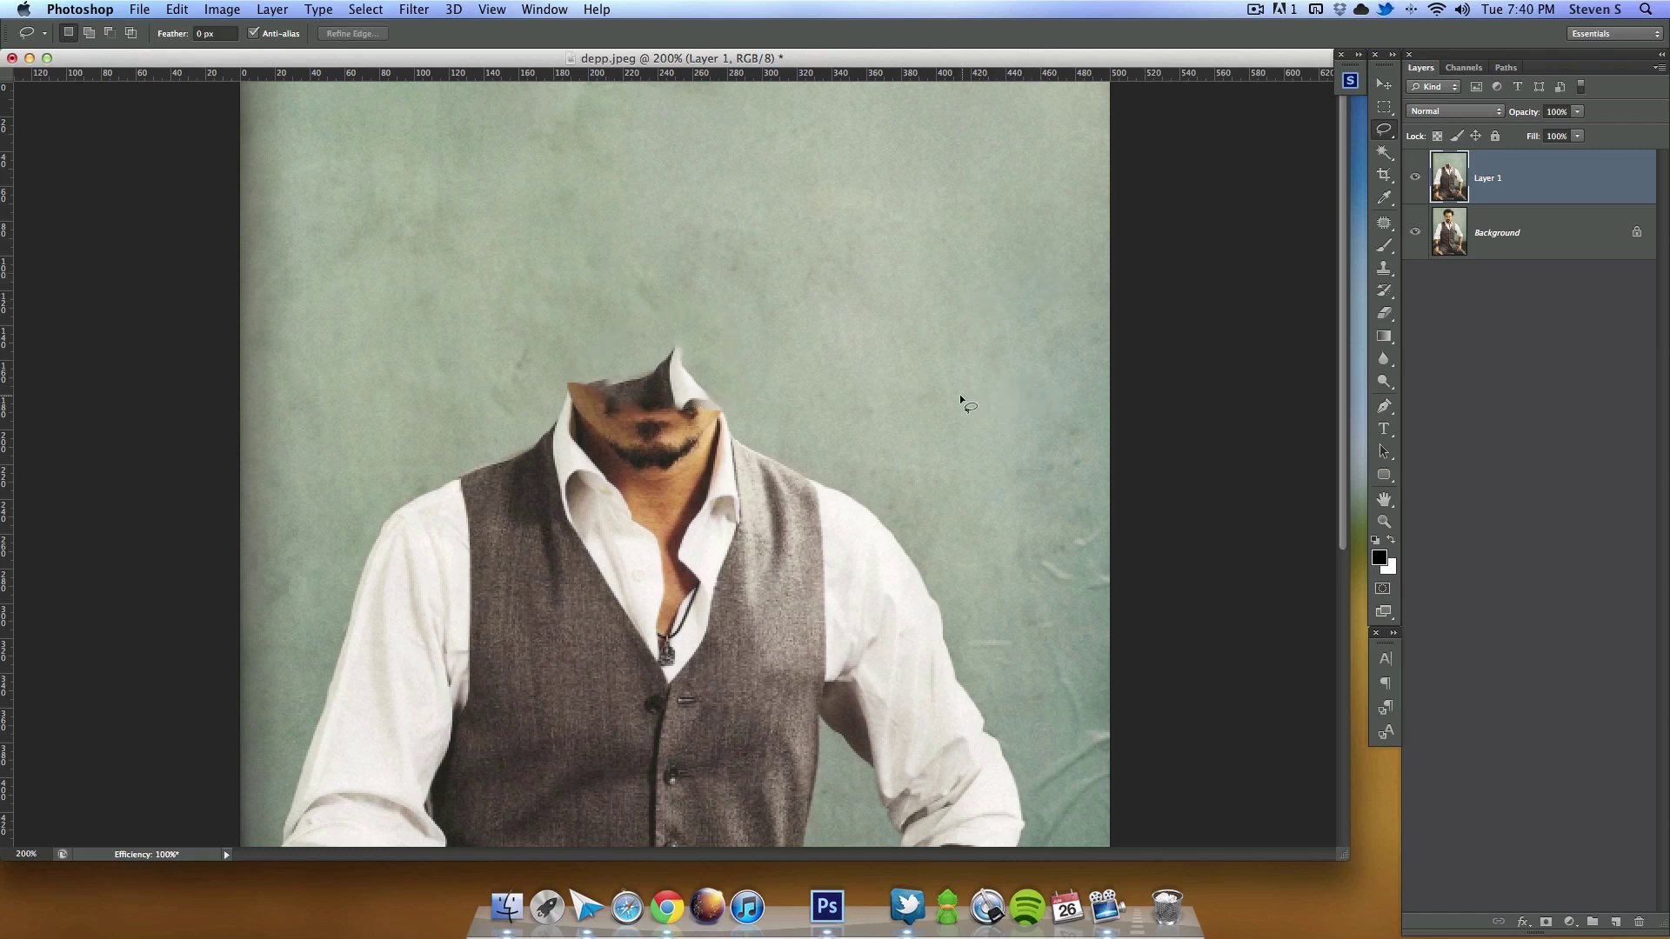
# Step: Place the rael-brook collar shirt image from the desktop into the portrait document
pyautogui.moveTo(899, 488); pyautogui.dragTo(882, 401)
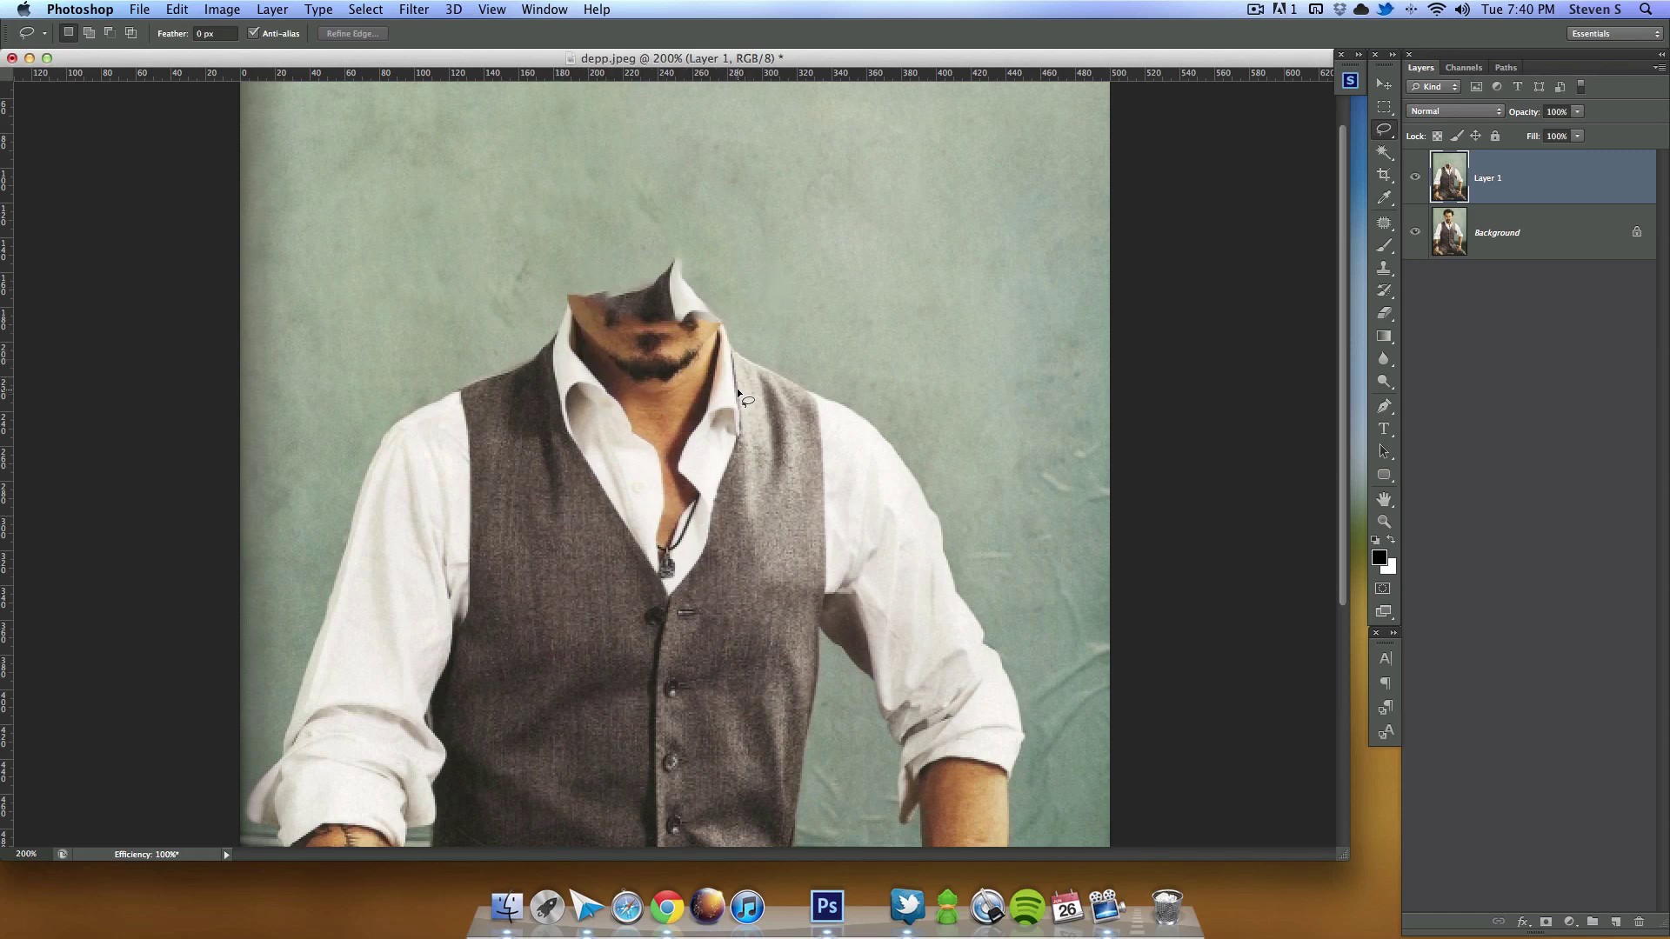
pyautogui.click(1367, 786)
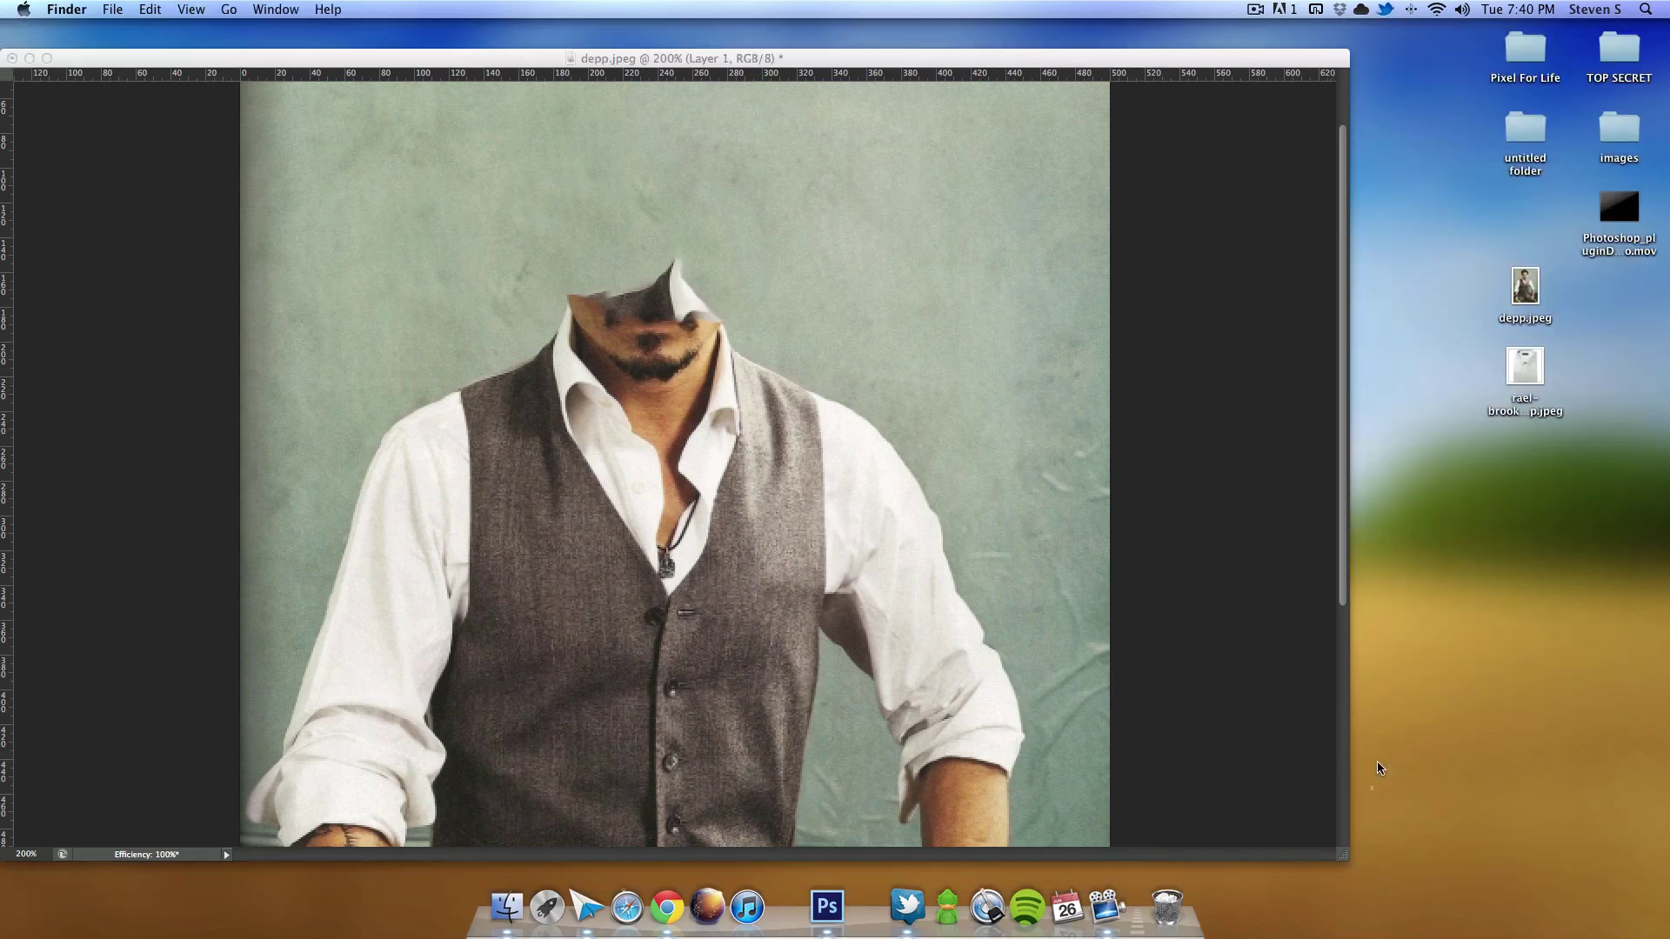
pyautogui.moveTo(1512, 374); pyautogui.dragTo(819, 407)
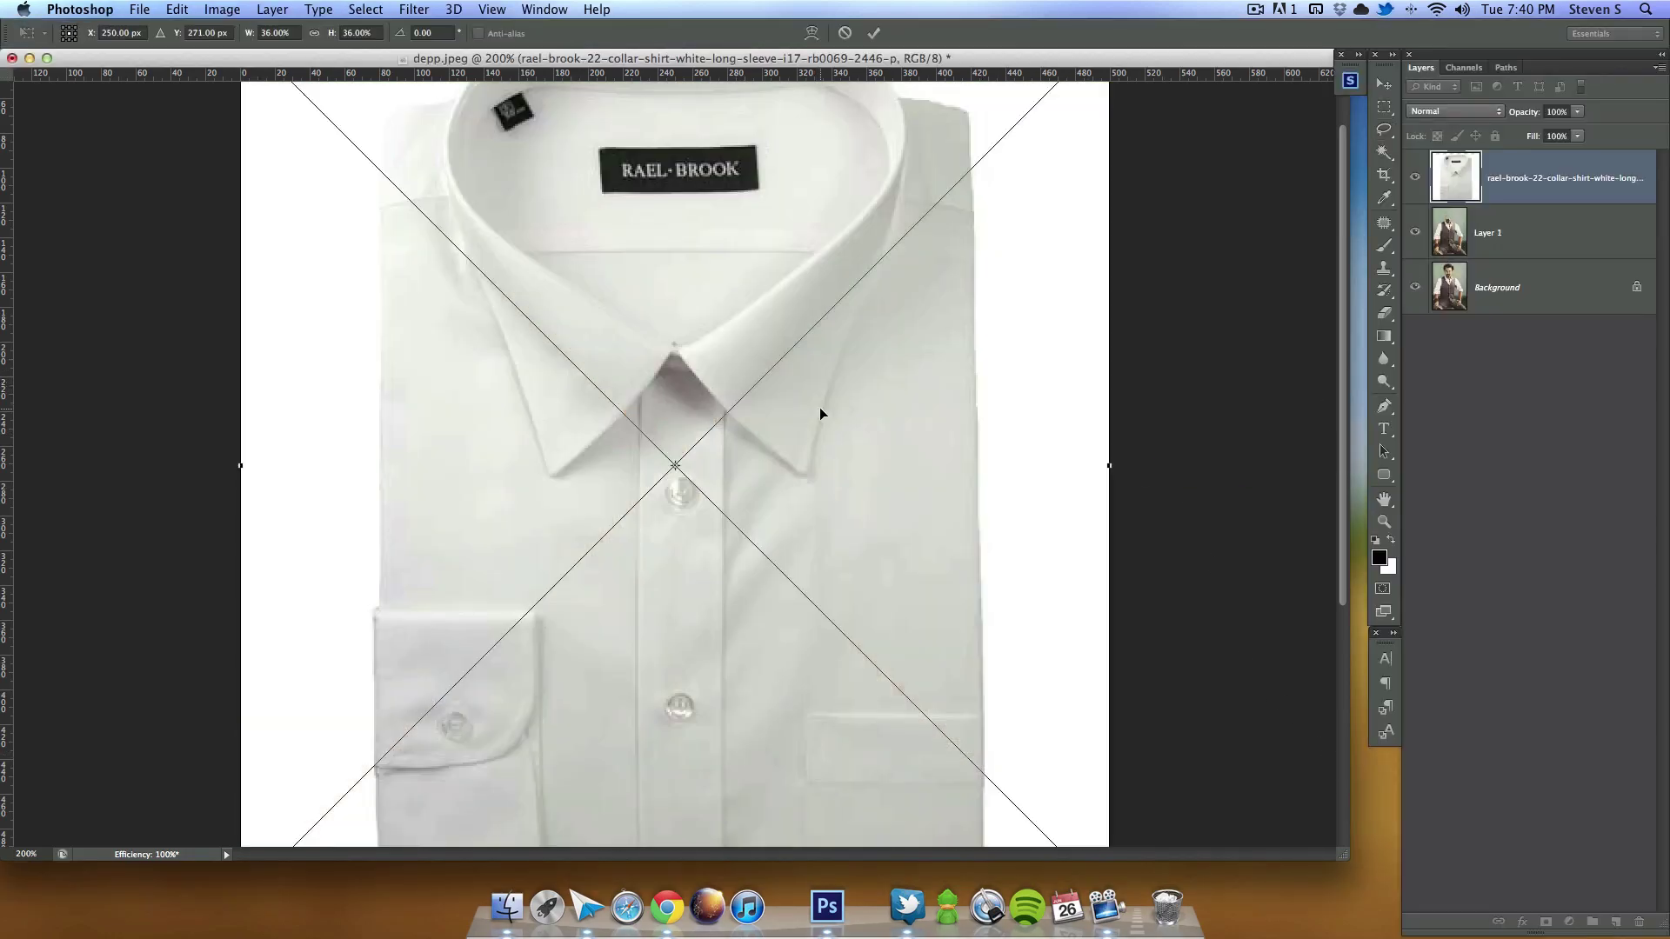
# Step: Scale the placed shirt down to about 18% and lower its layer opacity to 63%
pyautogui.press('super+minus')
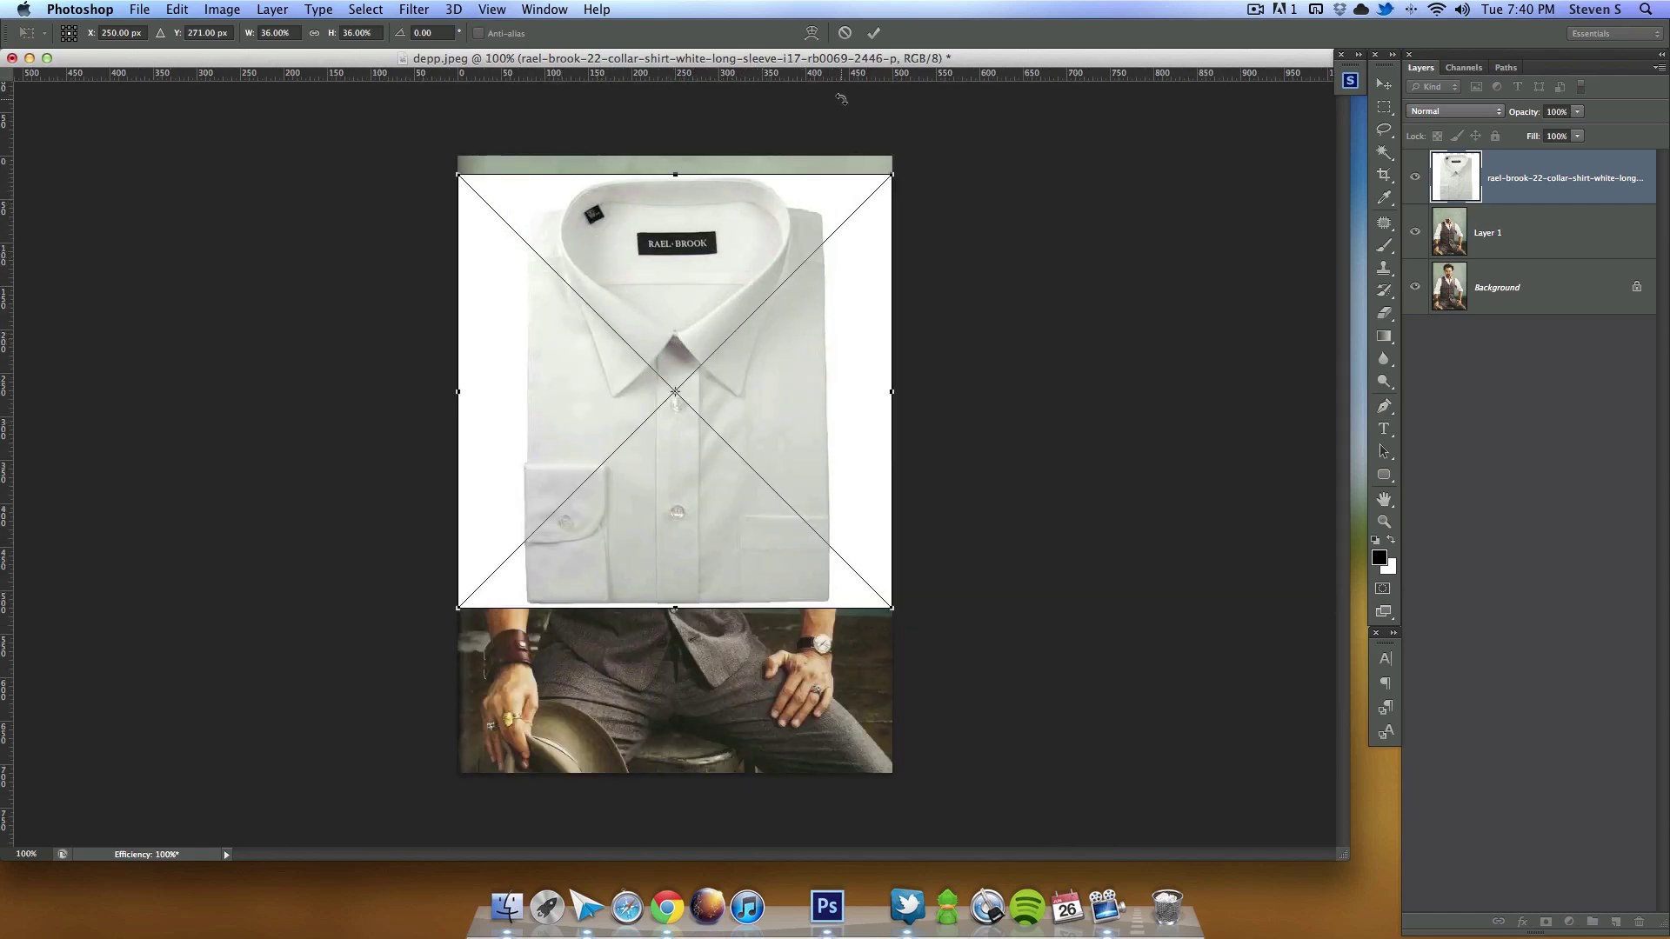
pyautogui.moveTo(889, 173); pyautogui.dragTo(849, 217)
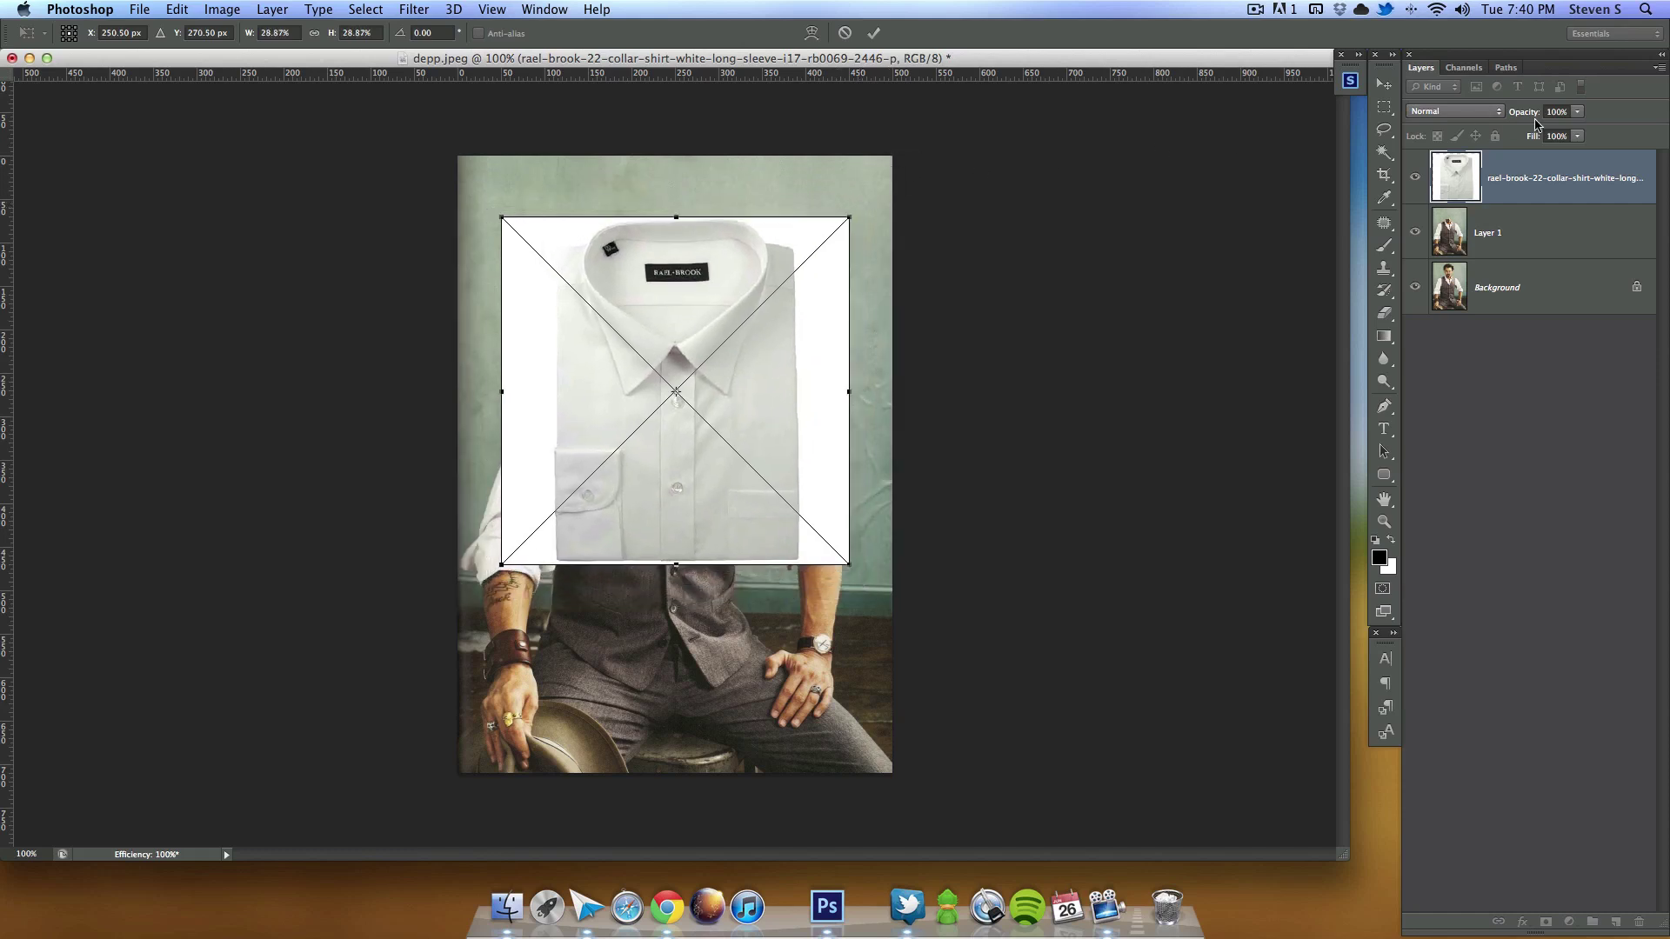
pyautogui.moveTo(1528, 118); pyautogui.dragTo(1395, 164)
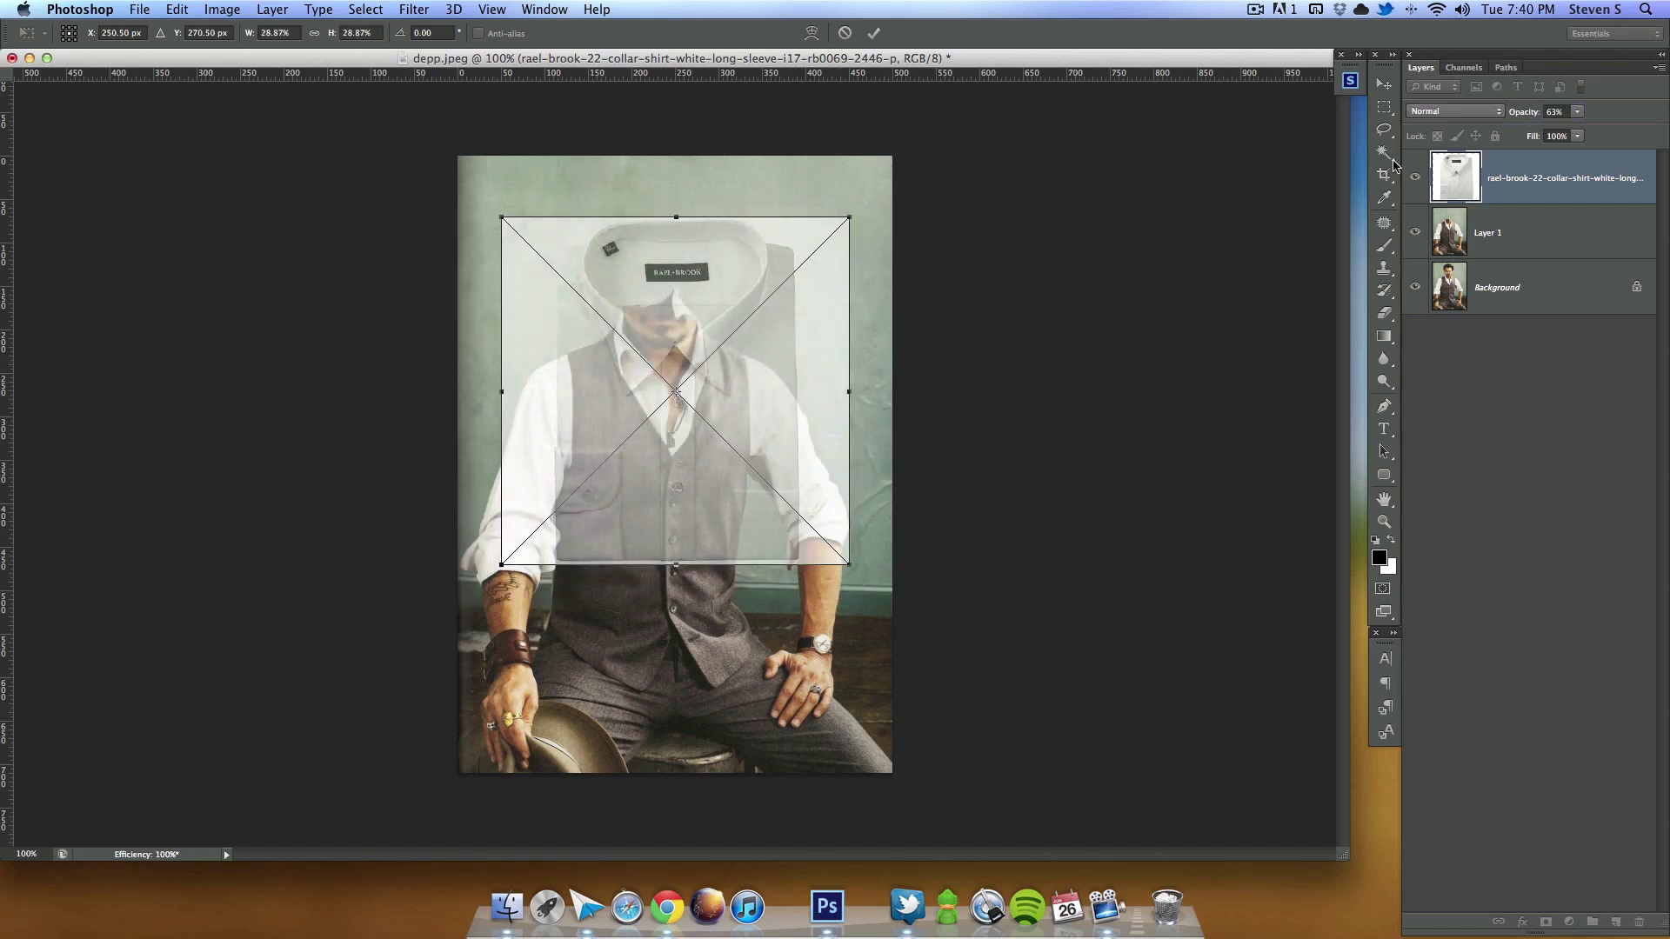
pyautogui.moveTo(849, 211); pyautogui.dragTo(781, 265)
# Step: Scale the shirt to about 14% and position its collar over the man's collar, committing the placement
pyautogui.press('super+equal')
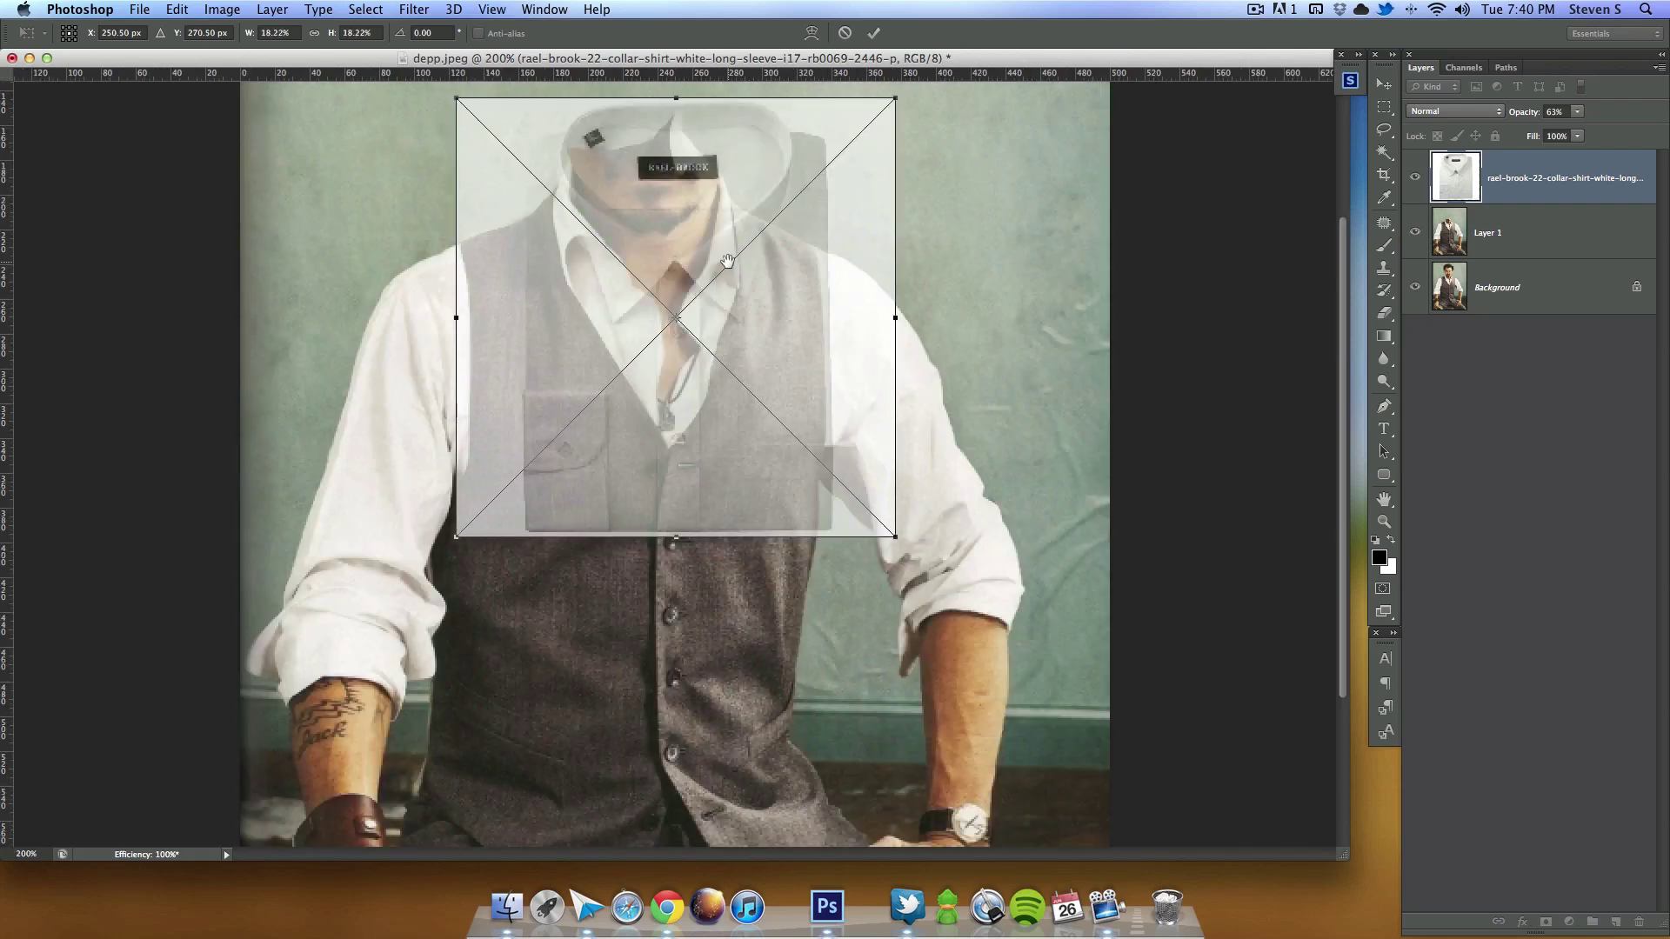
pyautogui.scroll(3, 801, 551)
pyautogui.moveTo(889, 214); pyautogui.dragTo(834, 270)
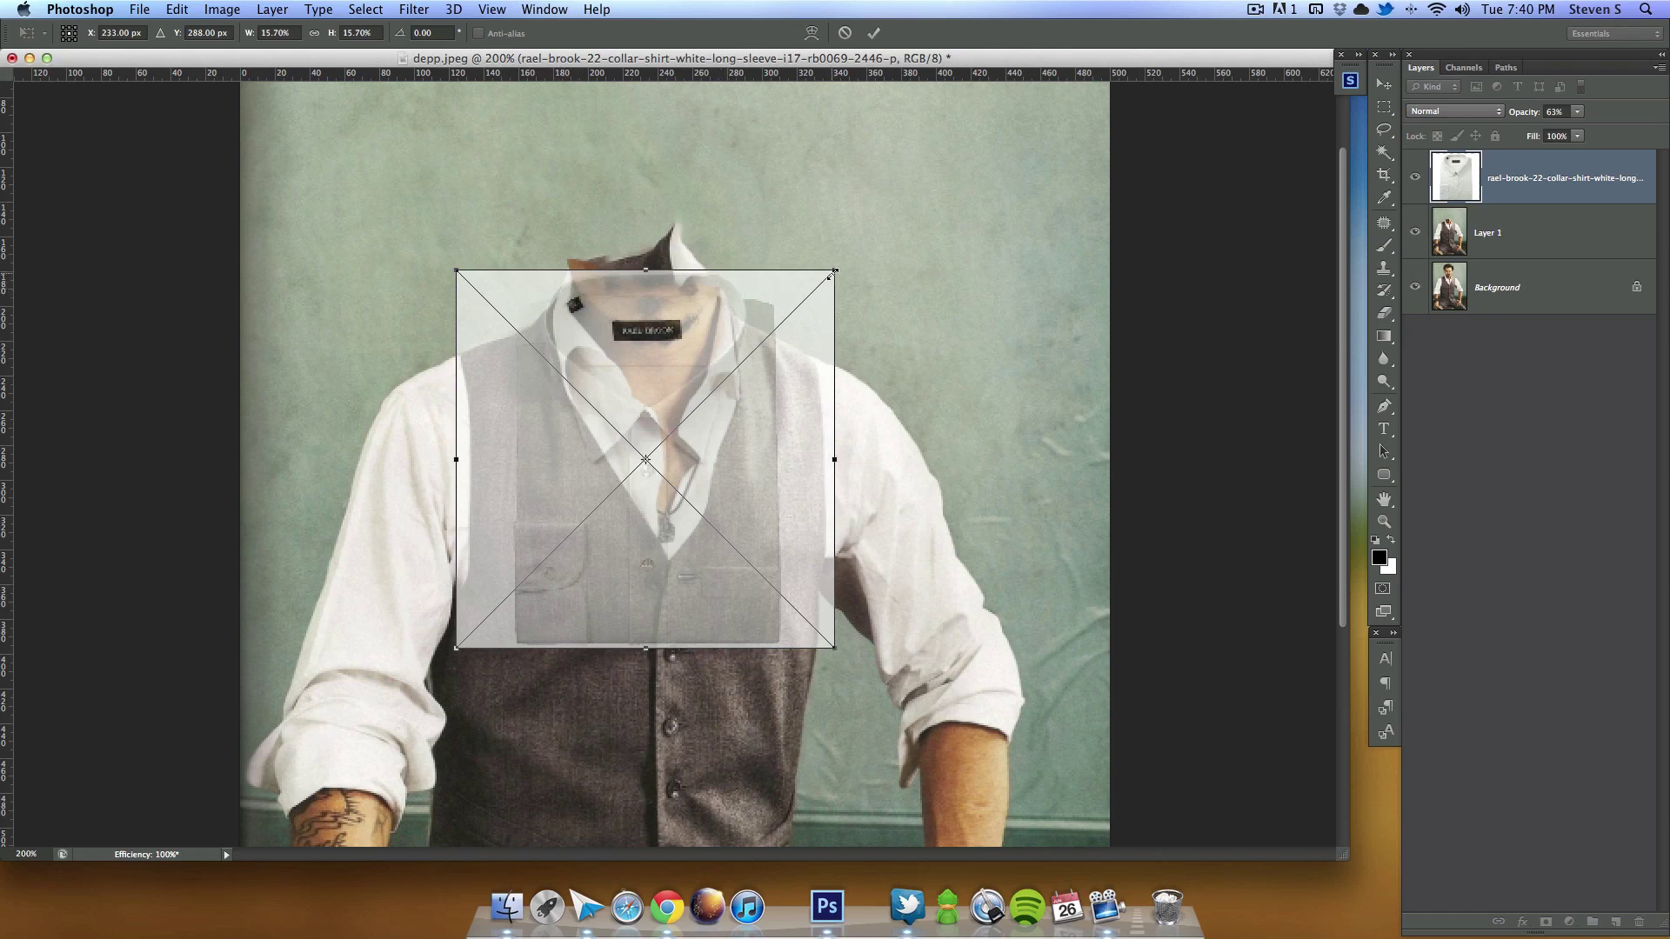
pyautogui.moveTo(832, 272); pyautogui.dragTo(802, 278)
pyautogui.moveTo(739, 367); pyautogui.dragTo(743, 343)
pyautogui.moveTo(804, 279)
pyautogui.mouseDown()
pyautogui.moveTo(827, 254)
pyautogui.moveTo(809, 265)
pyautogui.mouseUp()
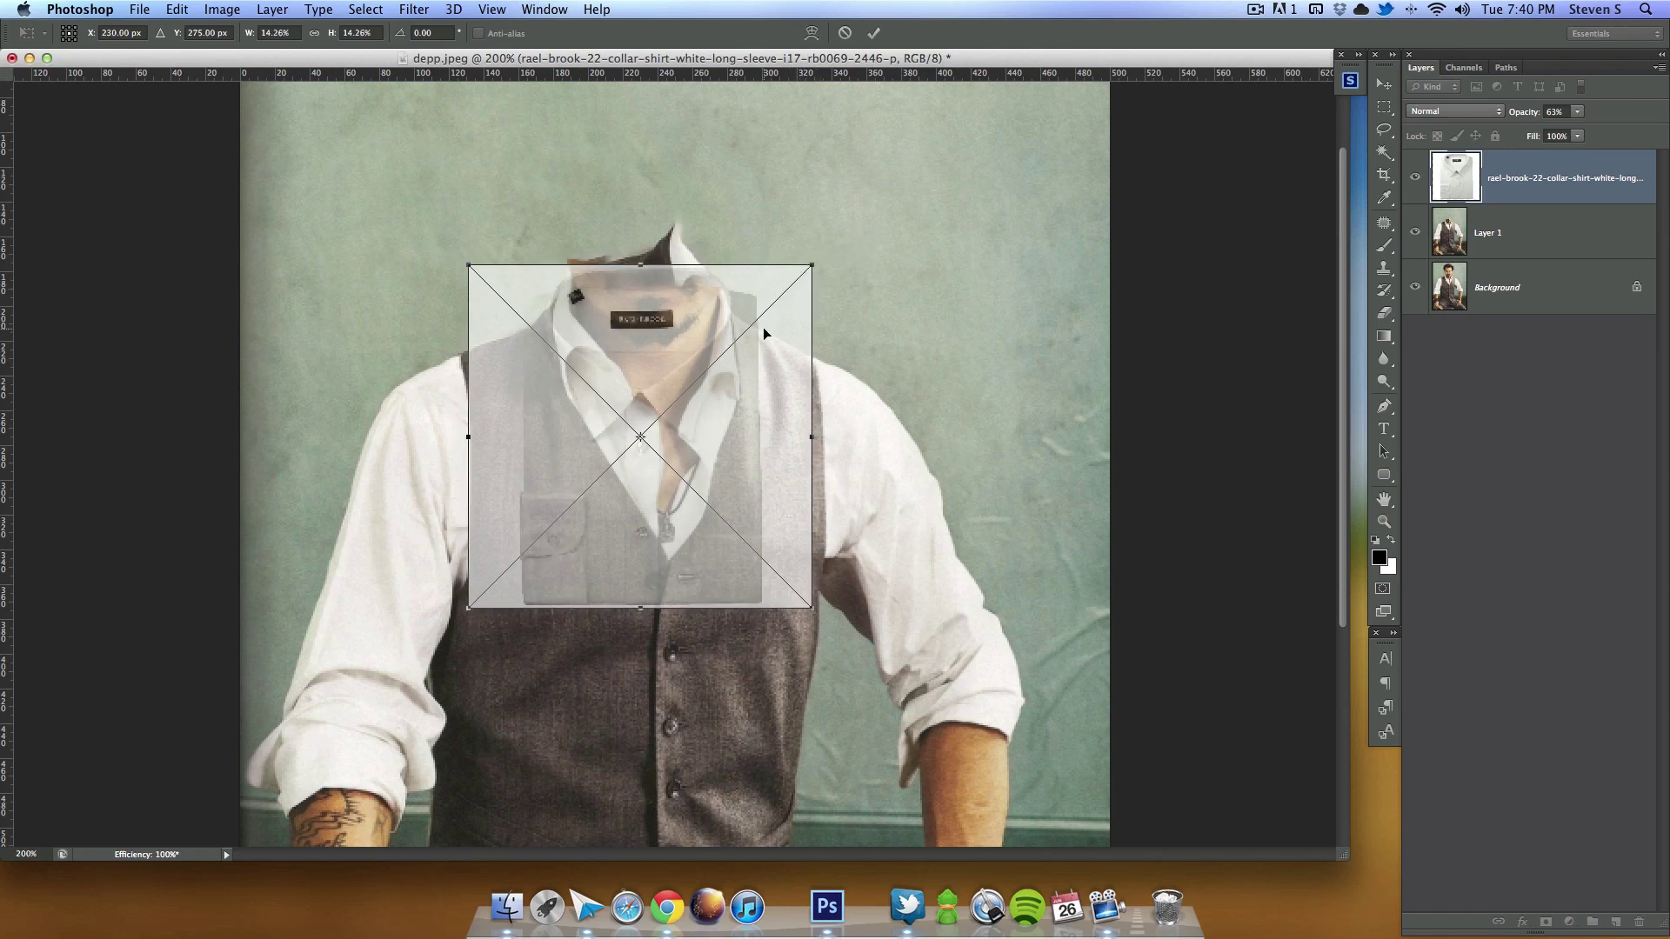
pyautogui.moveTo(763, 327); pyautogui.dragTo(758, 329)
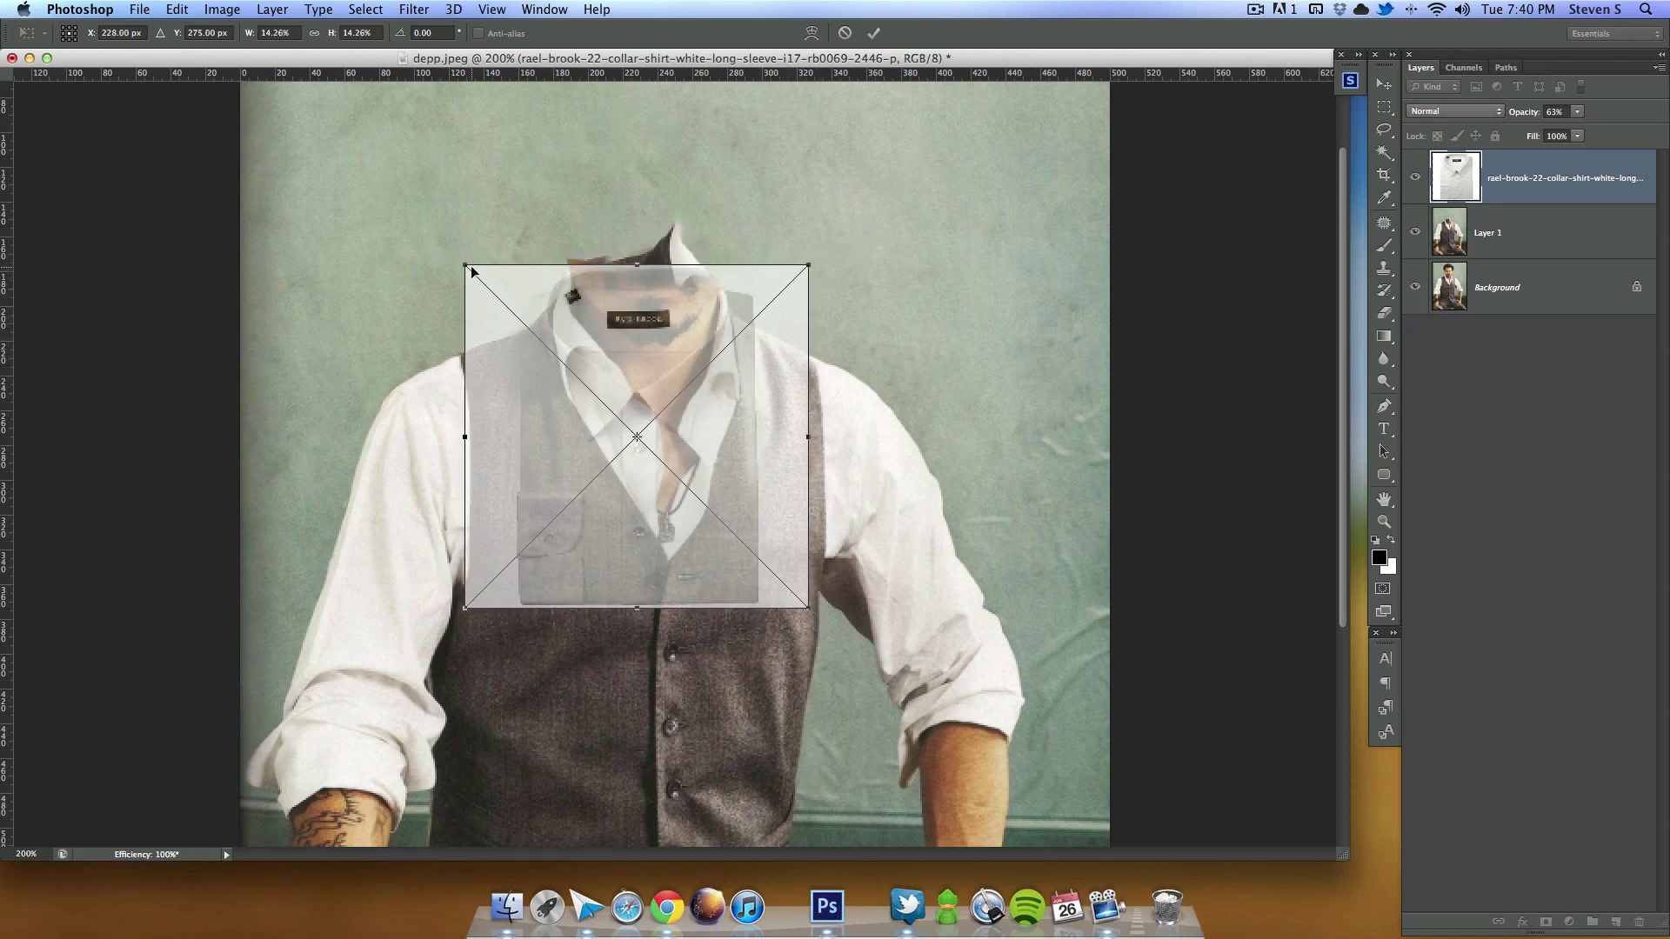
pyautogui.moveTo(463, 262); pyautogui.dragTo(472, 272)
pyautogui.click(873, 33)
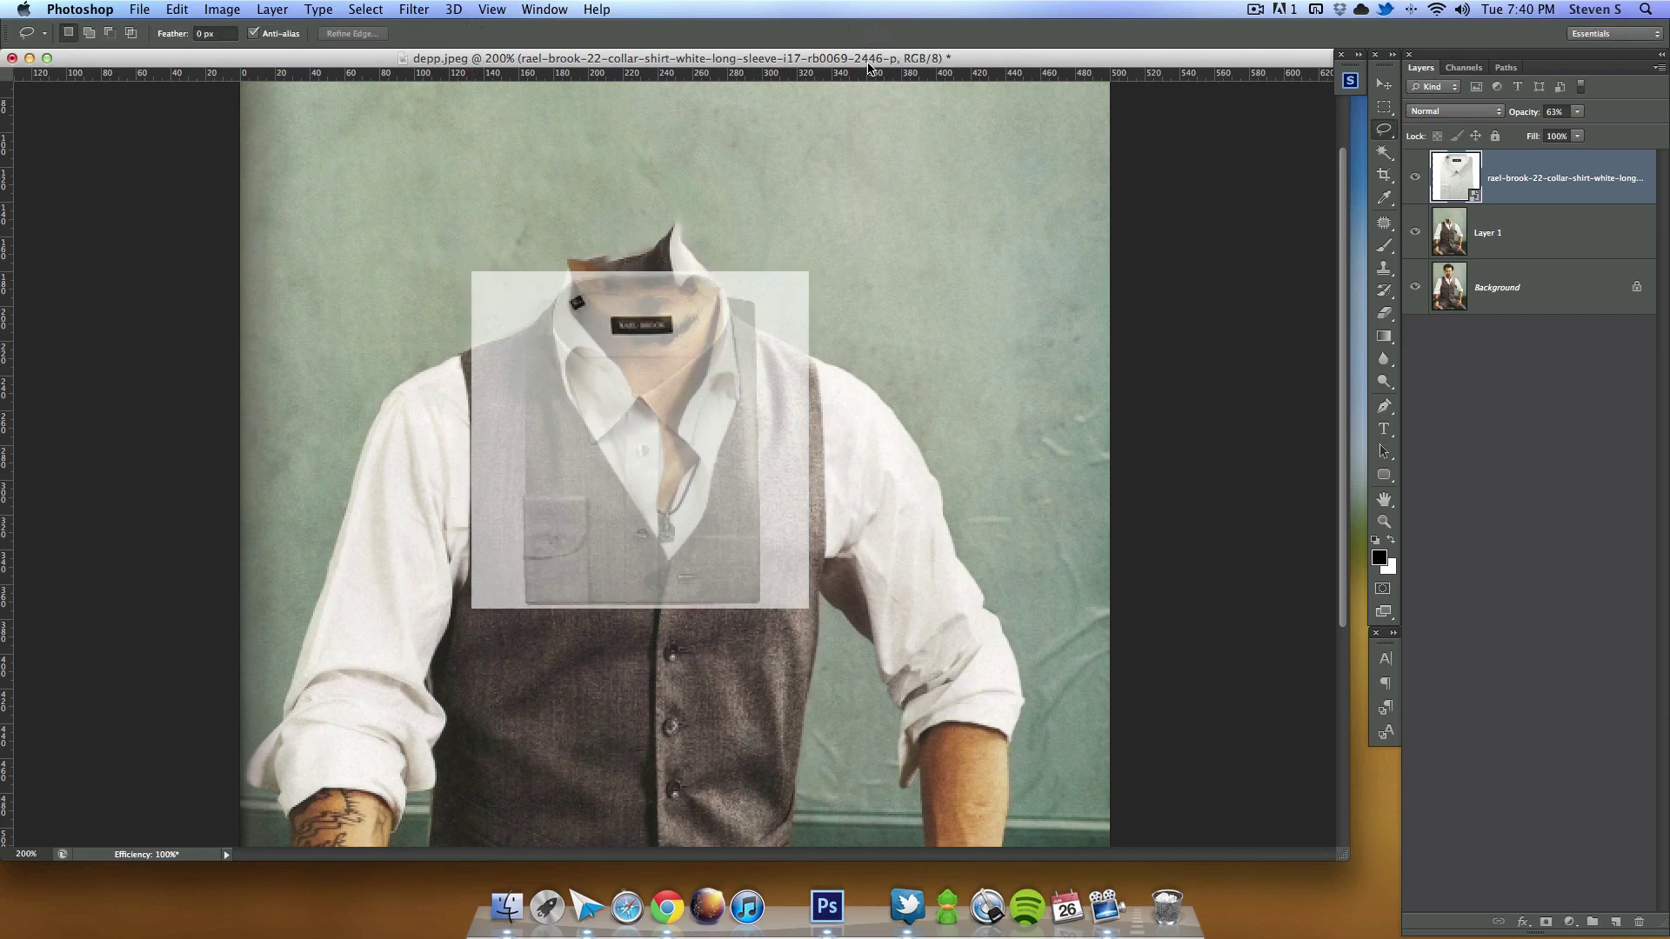
# Step: Nudge the shirt layer and scale it to 13.89% to align its collar more closely with the man's collar
pyautogui.click(1384, 84)
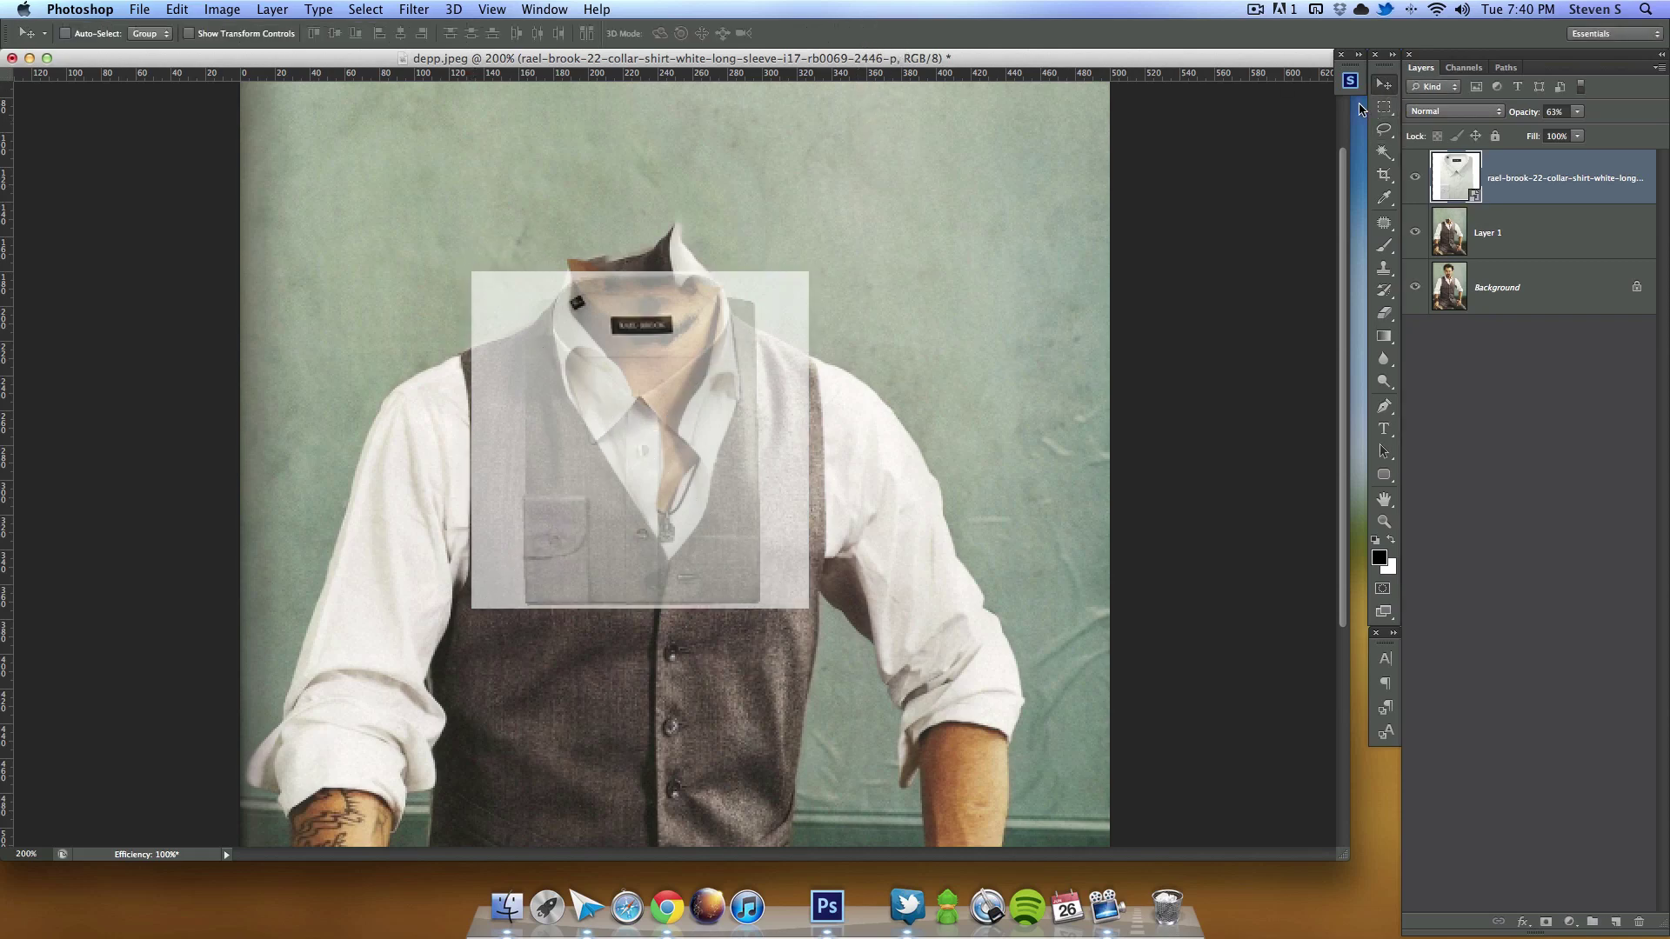
pyautogui.press('super+equal')
pyautogui.scroll(3, 742, 461)
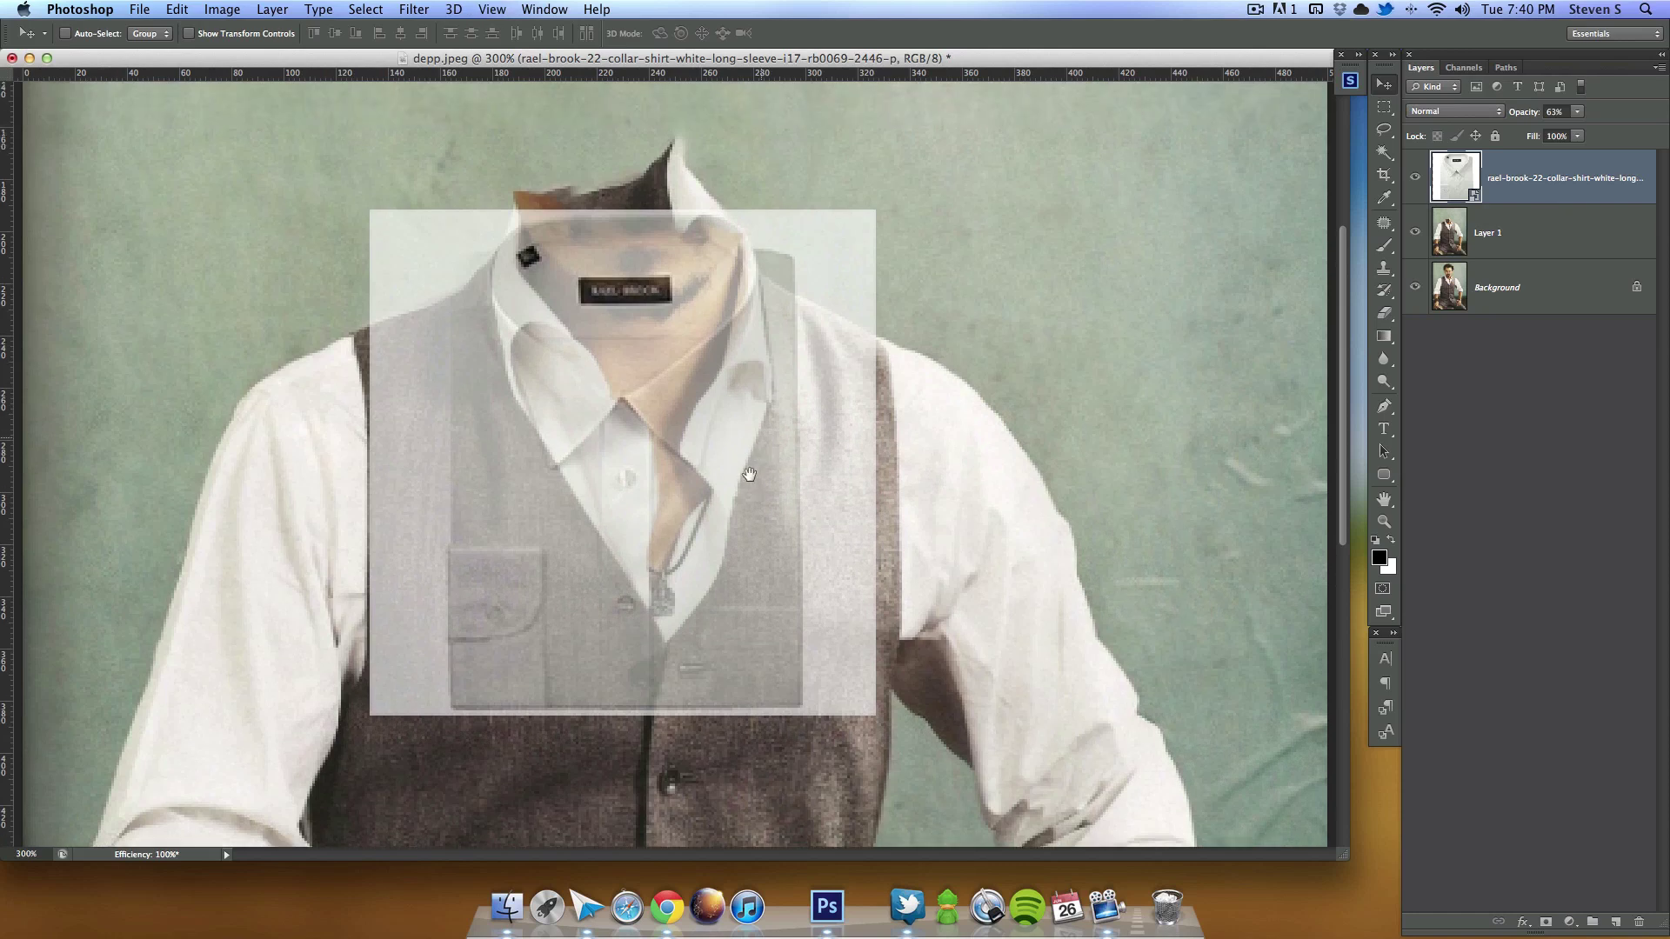
pyautogui.moveTo(740, 444); pyautogui.dragTo(737, 436)
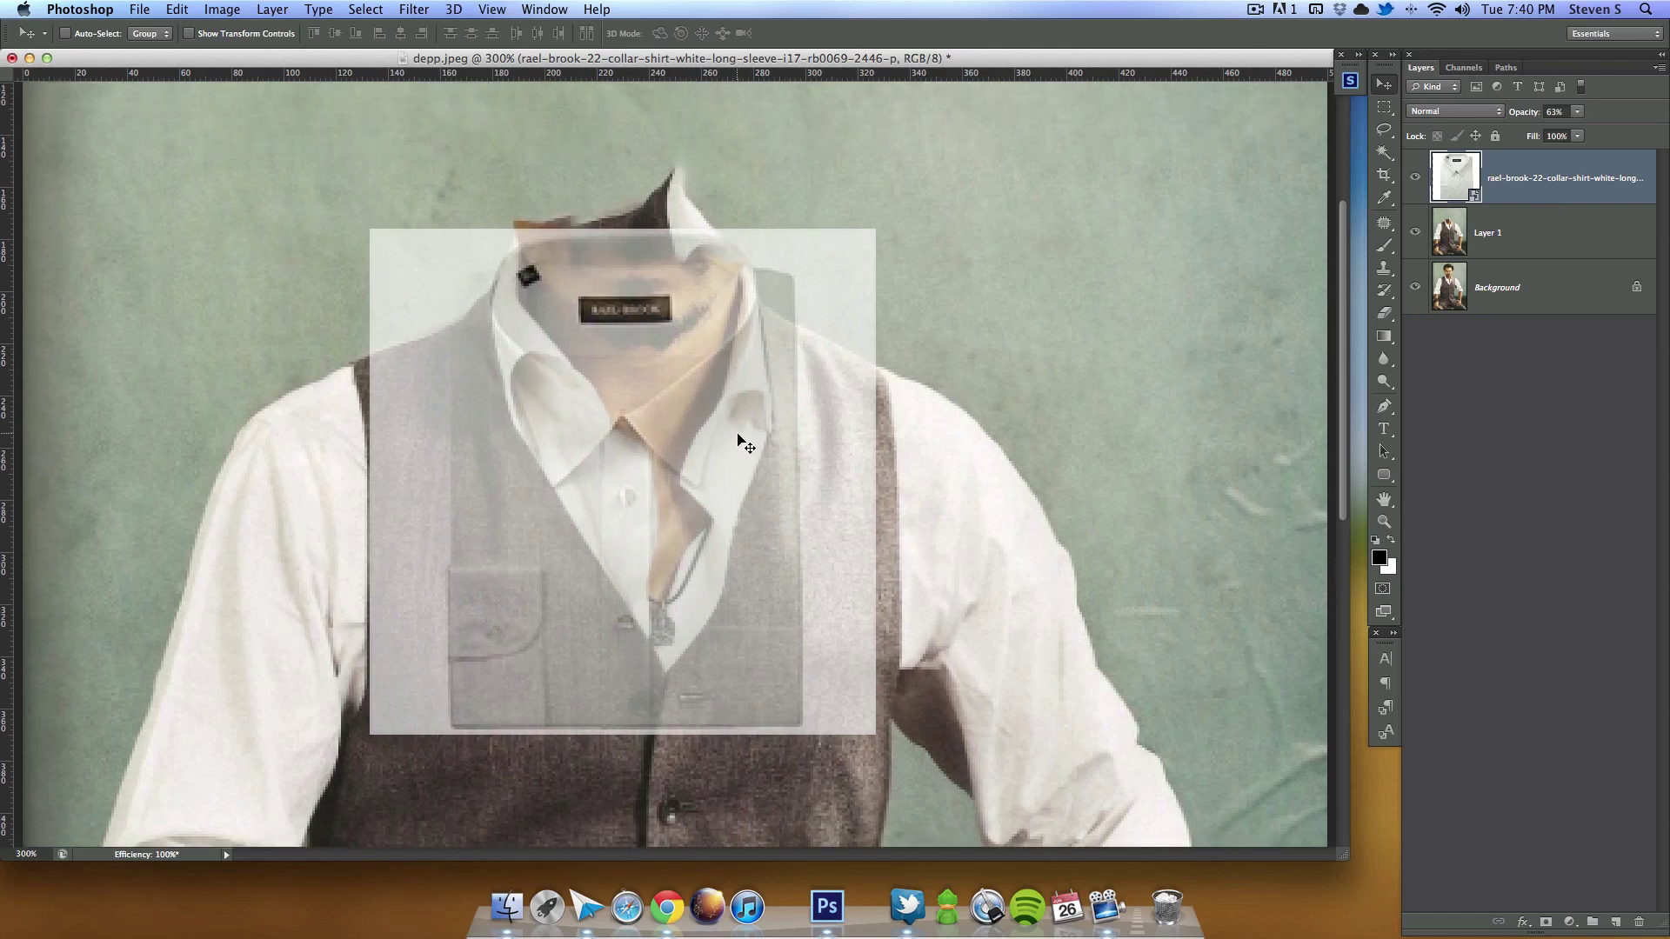
pyautogui.press('Down')
pyautogui.press('super+t')
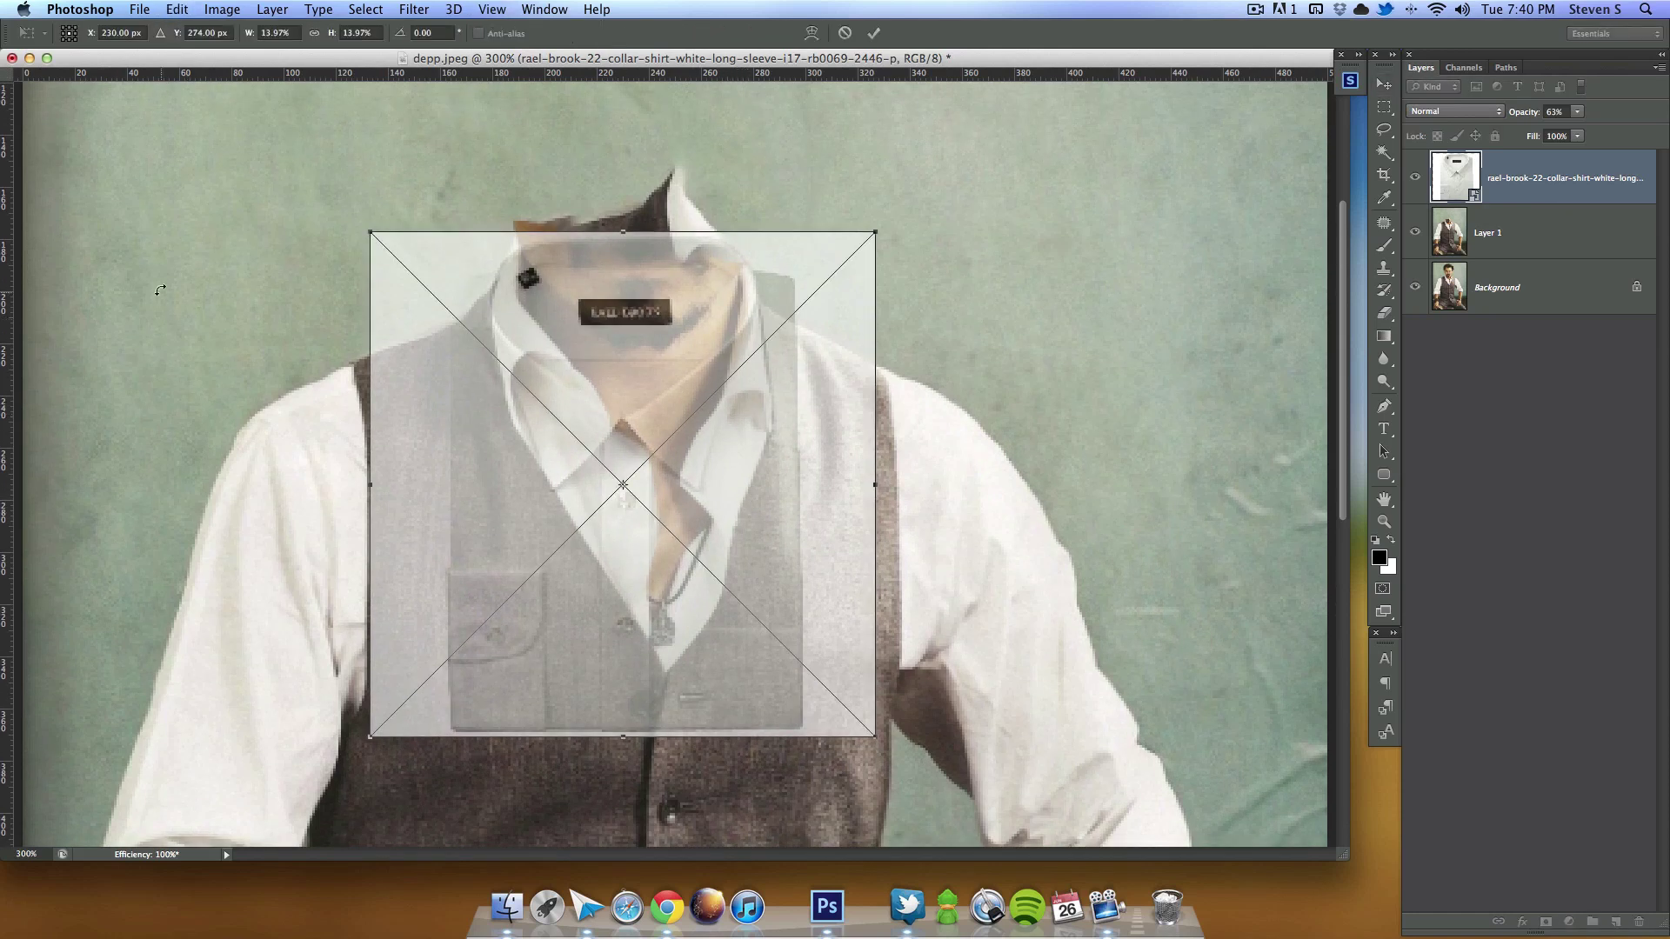
pyautogui.moveTo(369, 230); pyautogui.dragTo(375, 236)
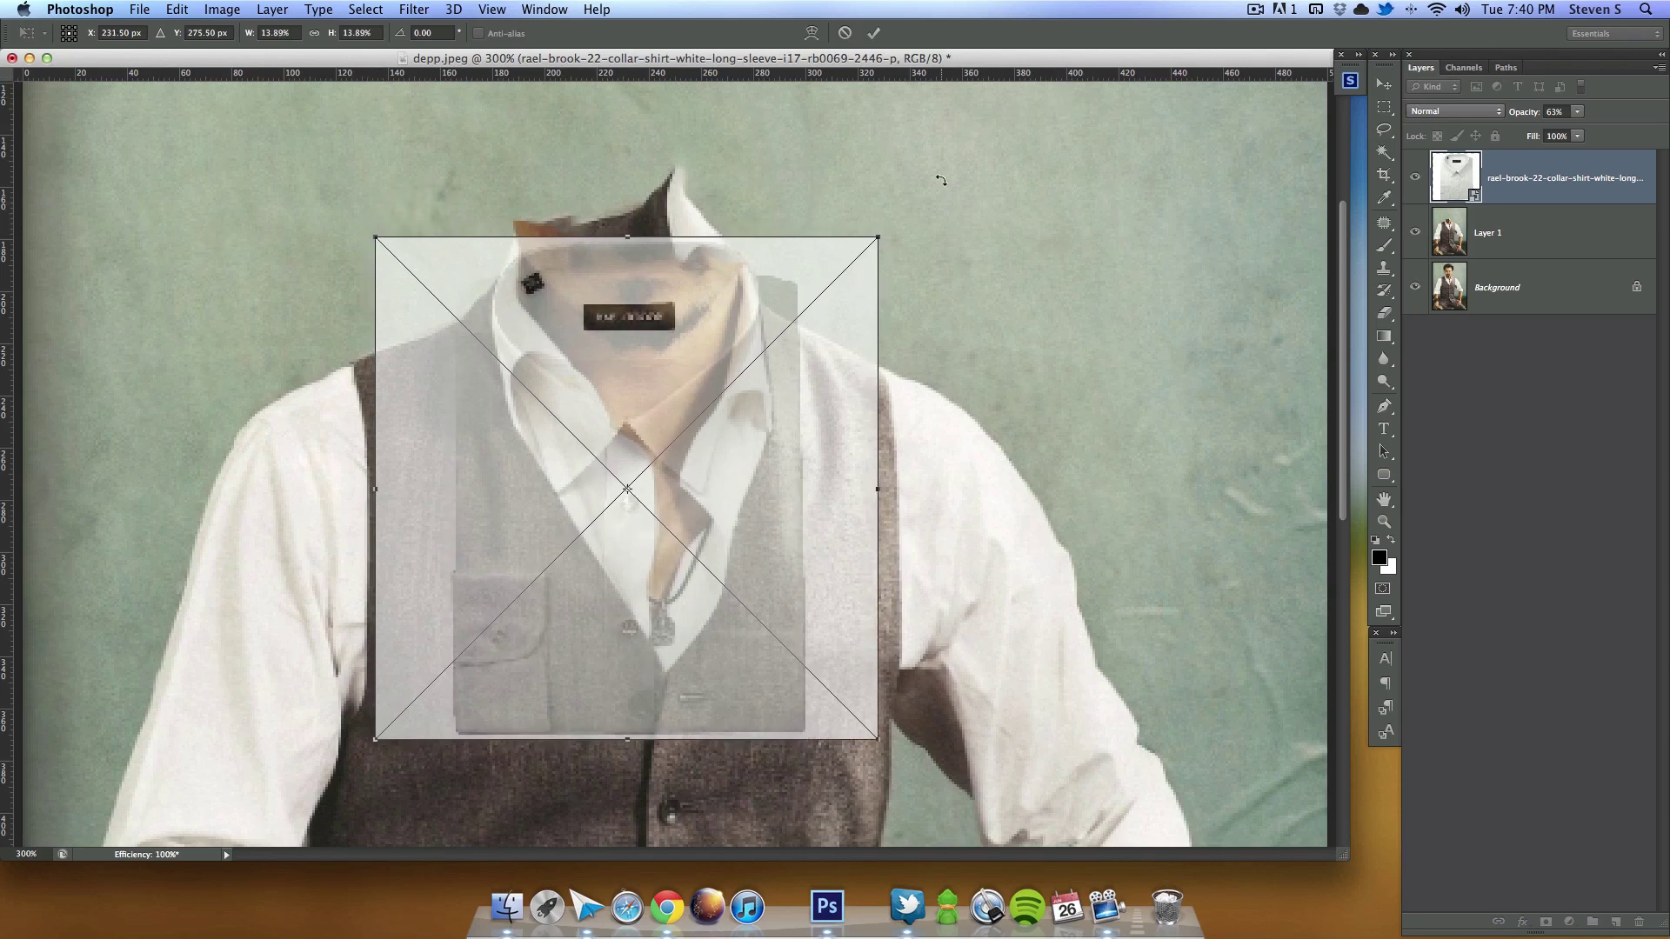
pyautogui.click(874, 32)
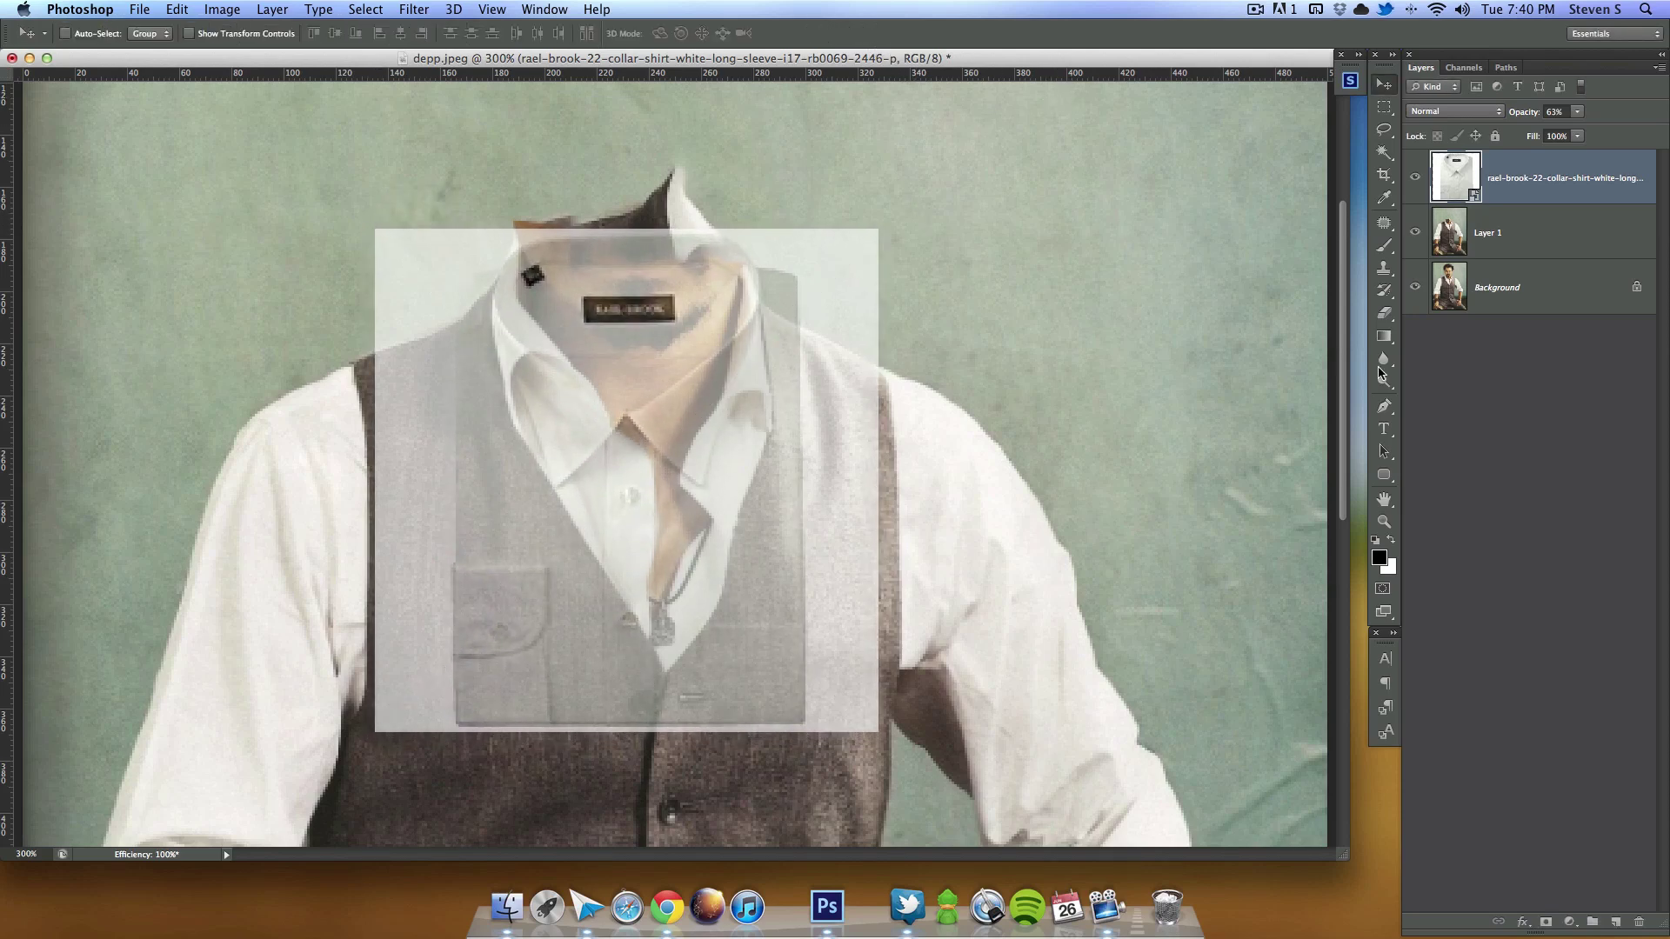
# Step: Raise the shirt layer's opacity to 96% and add a layer mask to it
pyautogui.moveTo(1578, 111); pyautogui.dragTo(1605, 141)
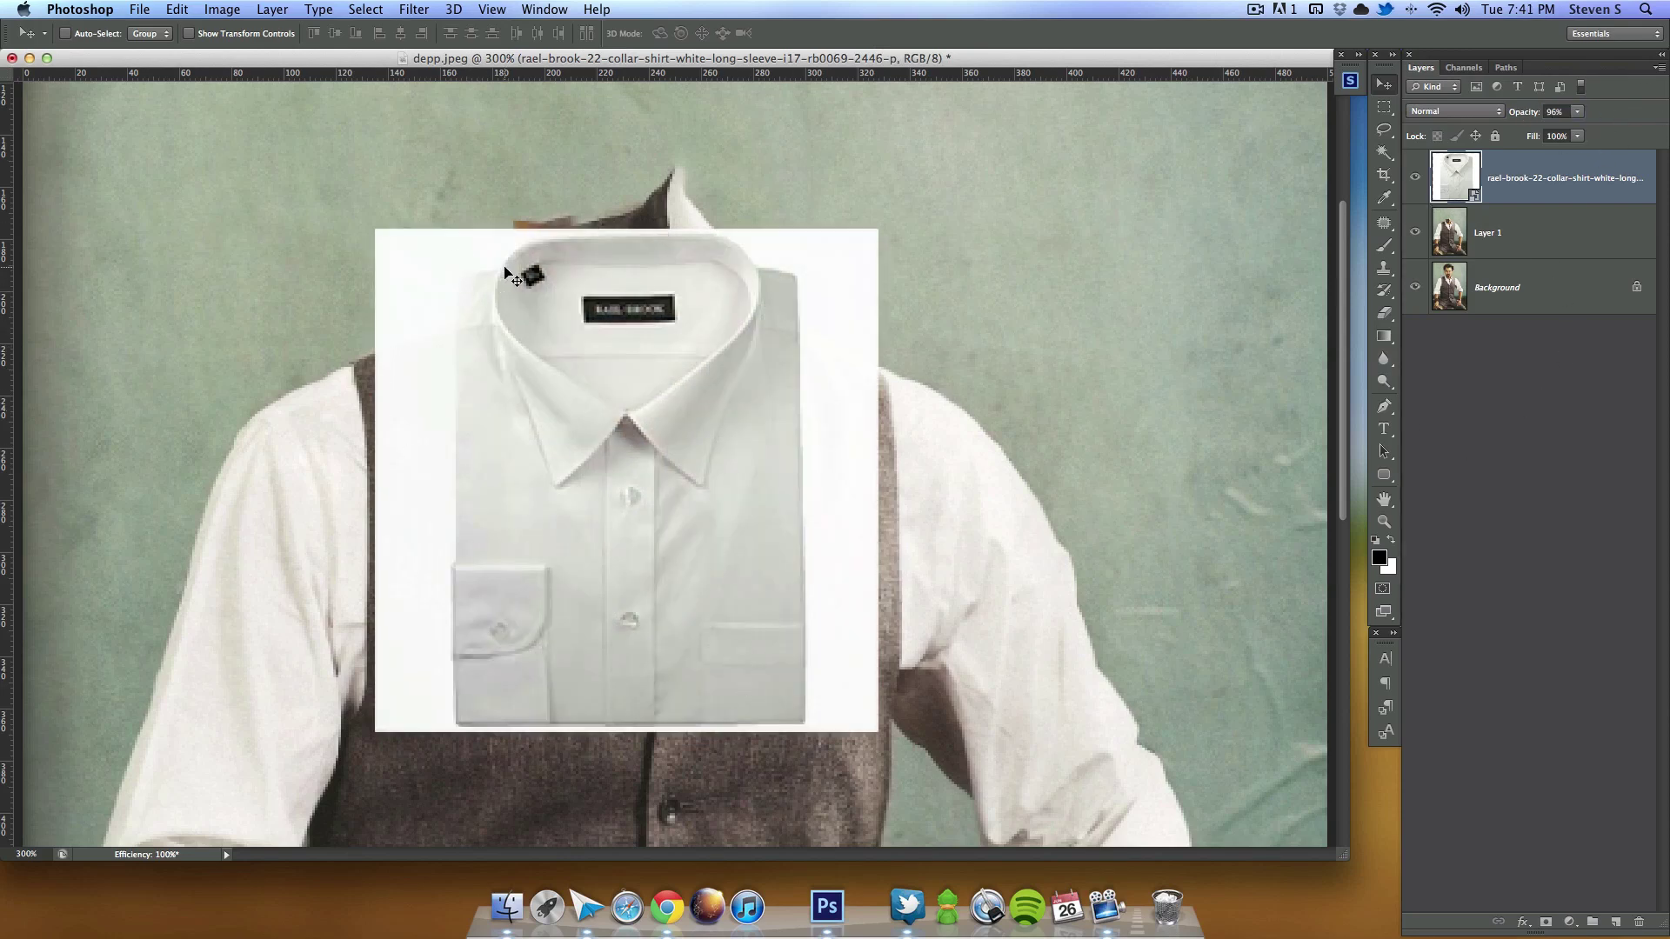
pyautogui.click(1384, 133)
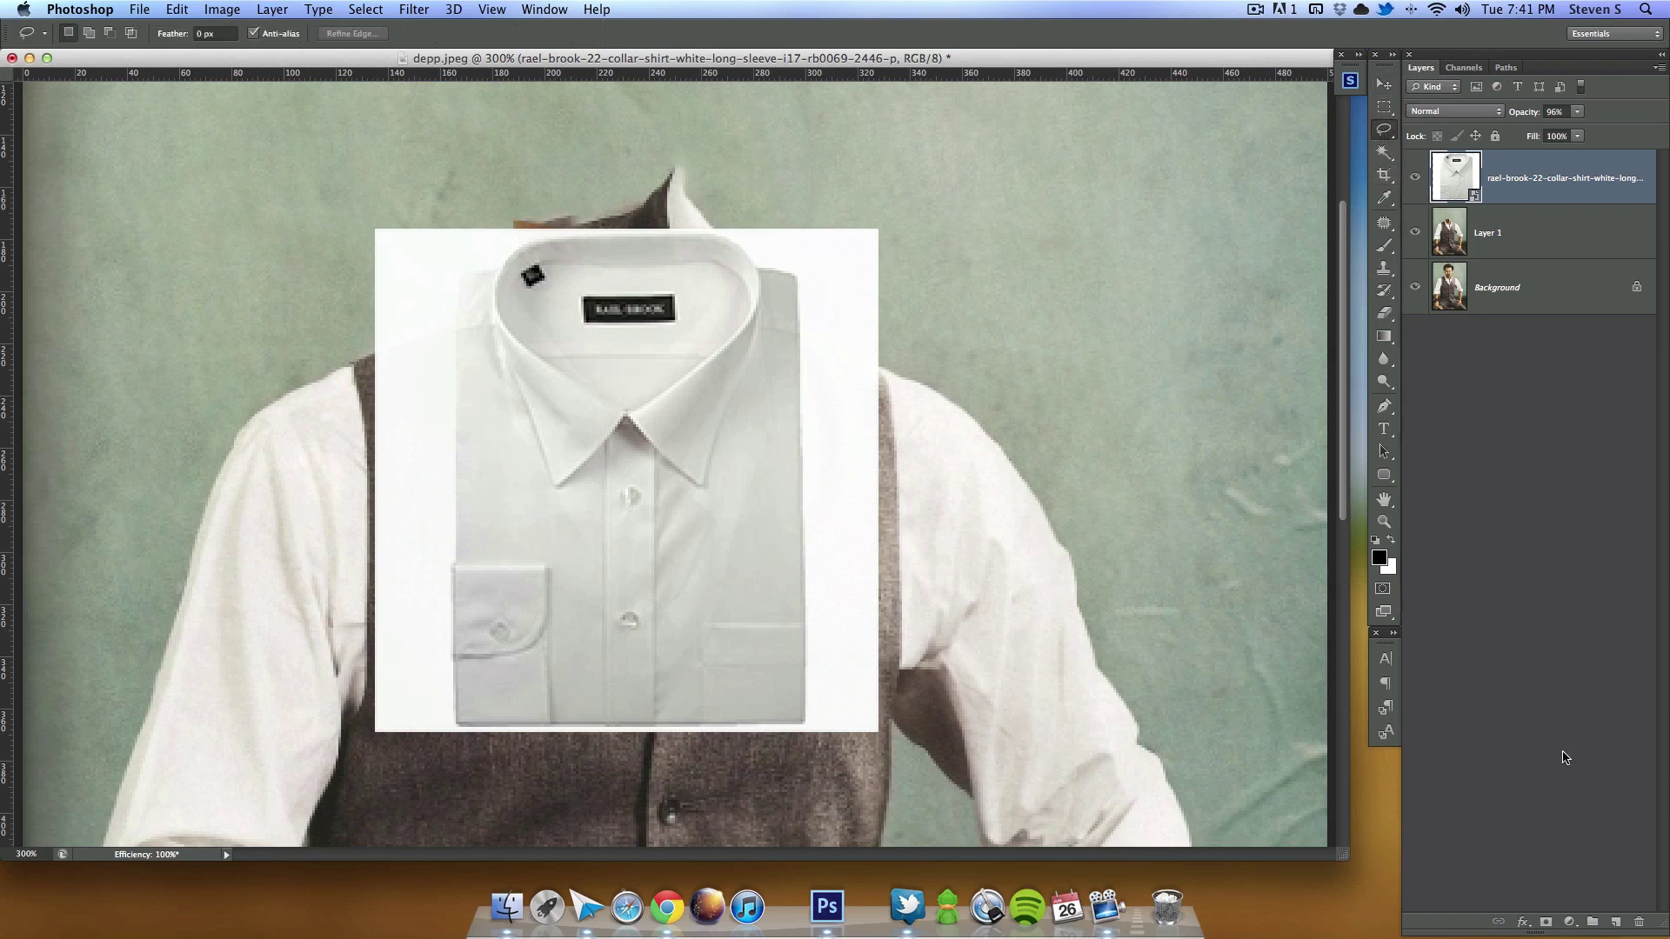
pyautogui.click(1546, 924)
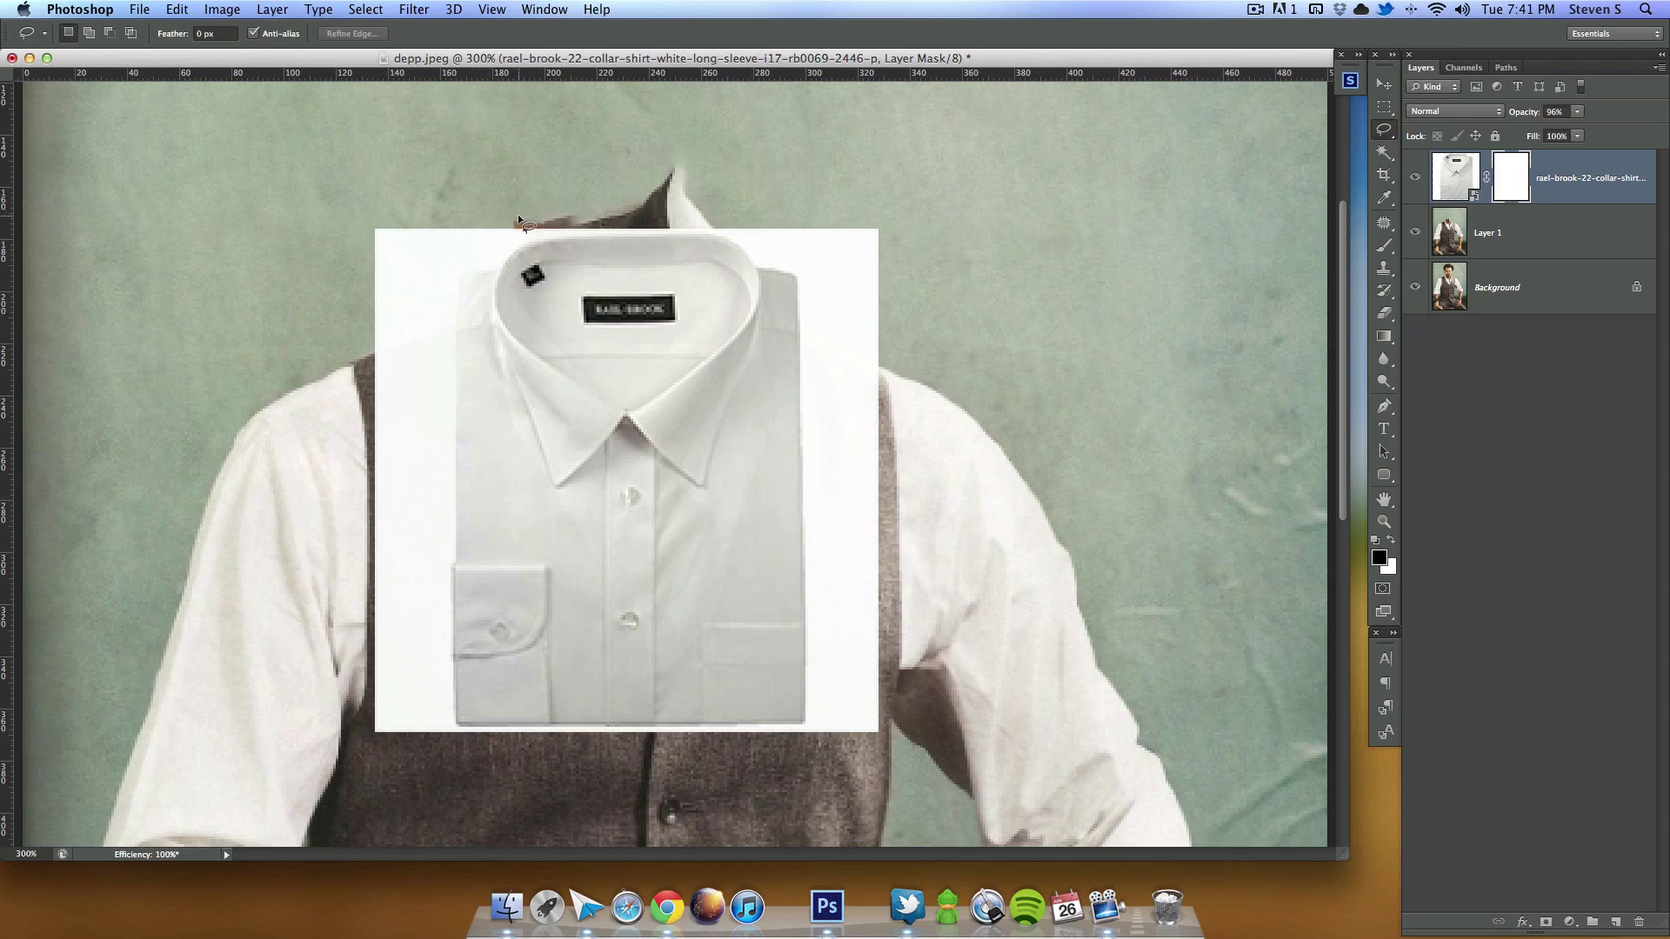
# Step: Lasso the shirt area outside the inner collar and fill it with black on the layer mask to hide it, then deselect
pyautogui.moveTo(518, 332)
pyautogui.mouseDown()
pyautogui.moveTo(473, 201)
pyautogui.moveTo(392, 200)
pyautogui.moveTo(323, 319)
pyautogui.moveTo(377, 541)
pyautogui.moveTo(380, 671)
pyautogui.moveTo(475, 756)
pyautogui.moveTo(815, 766)
pyautogui.moveTo(920, 714)
pyautogui.moveTo(947, 446)
pyautogui.moveTo(908, 249)
pyautogui.moveTo(789, 201)
pyautogui.moveTo(764, 211)
pyautogui.moveTo(745, 311)
pyautogui.mouseUp()
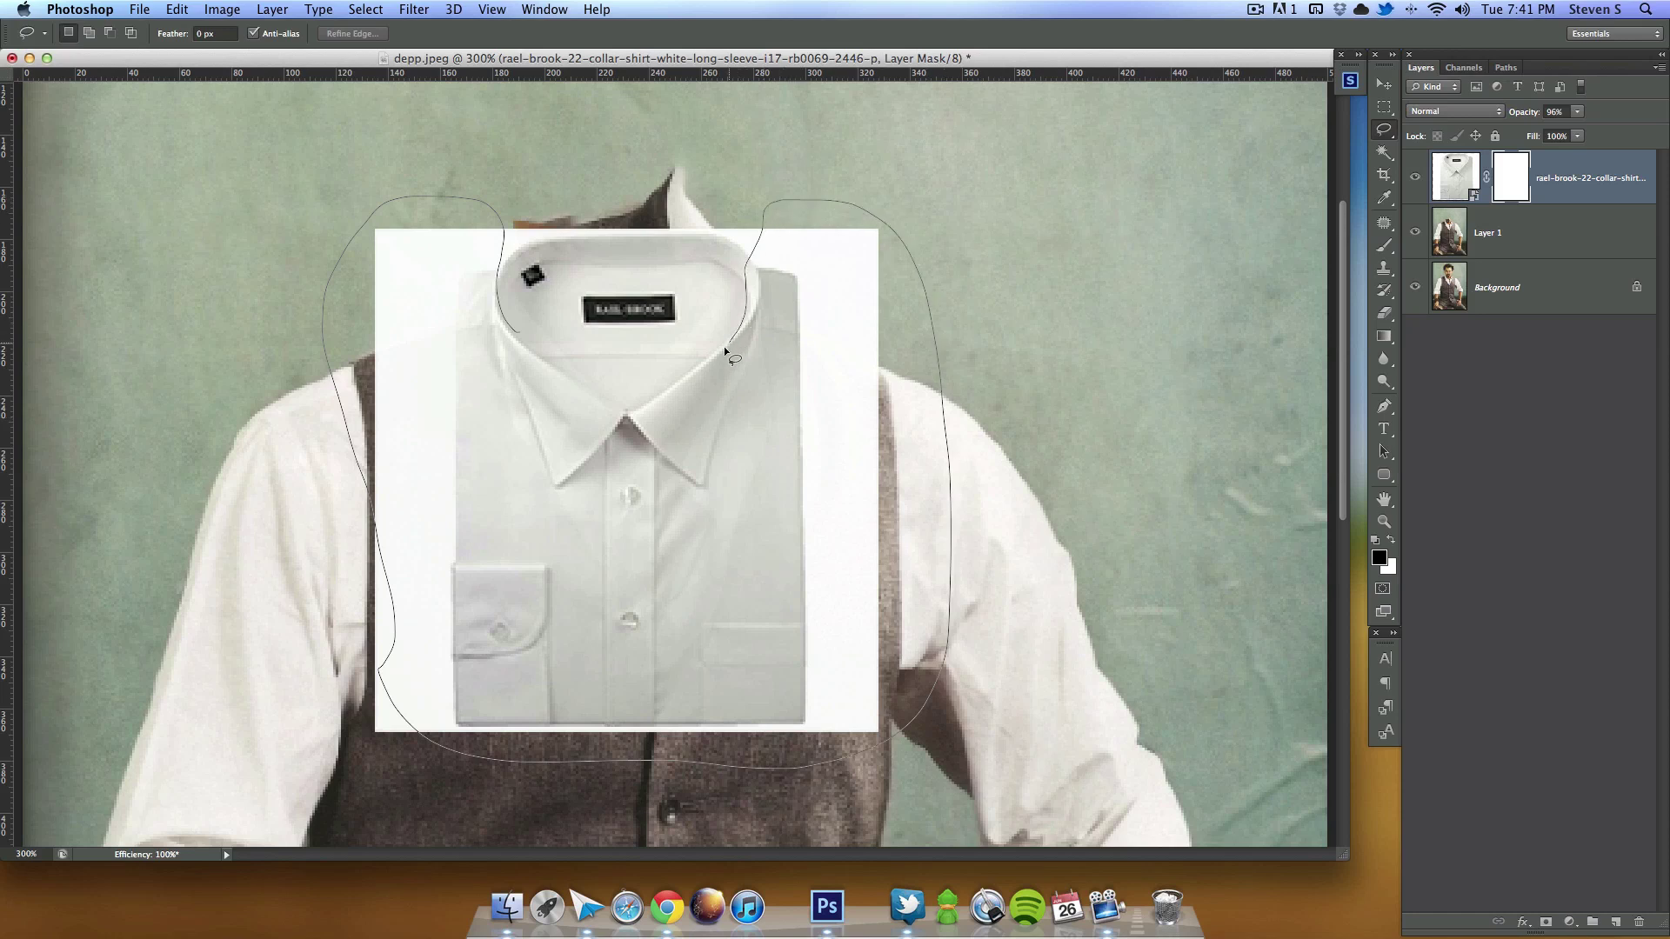
pyautogui.moveTo(522, 337); pyautogui.dragTo(522, 338)
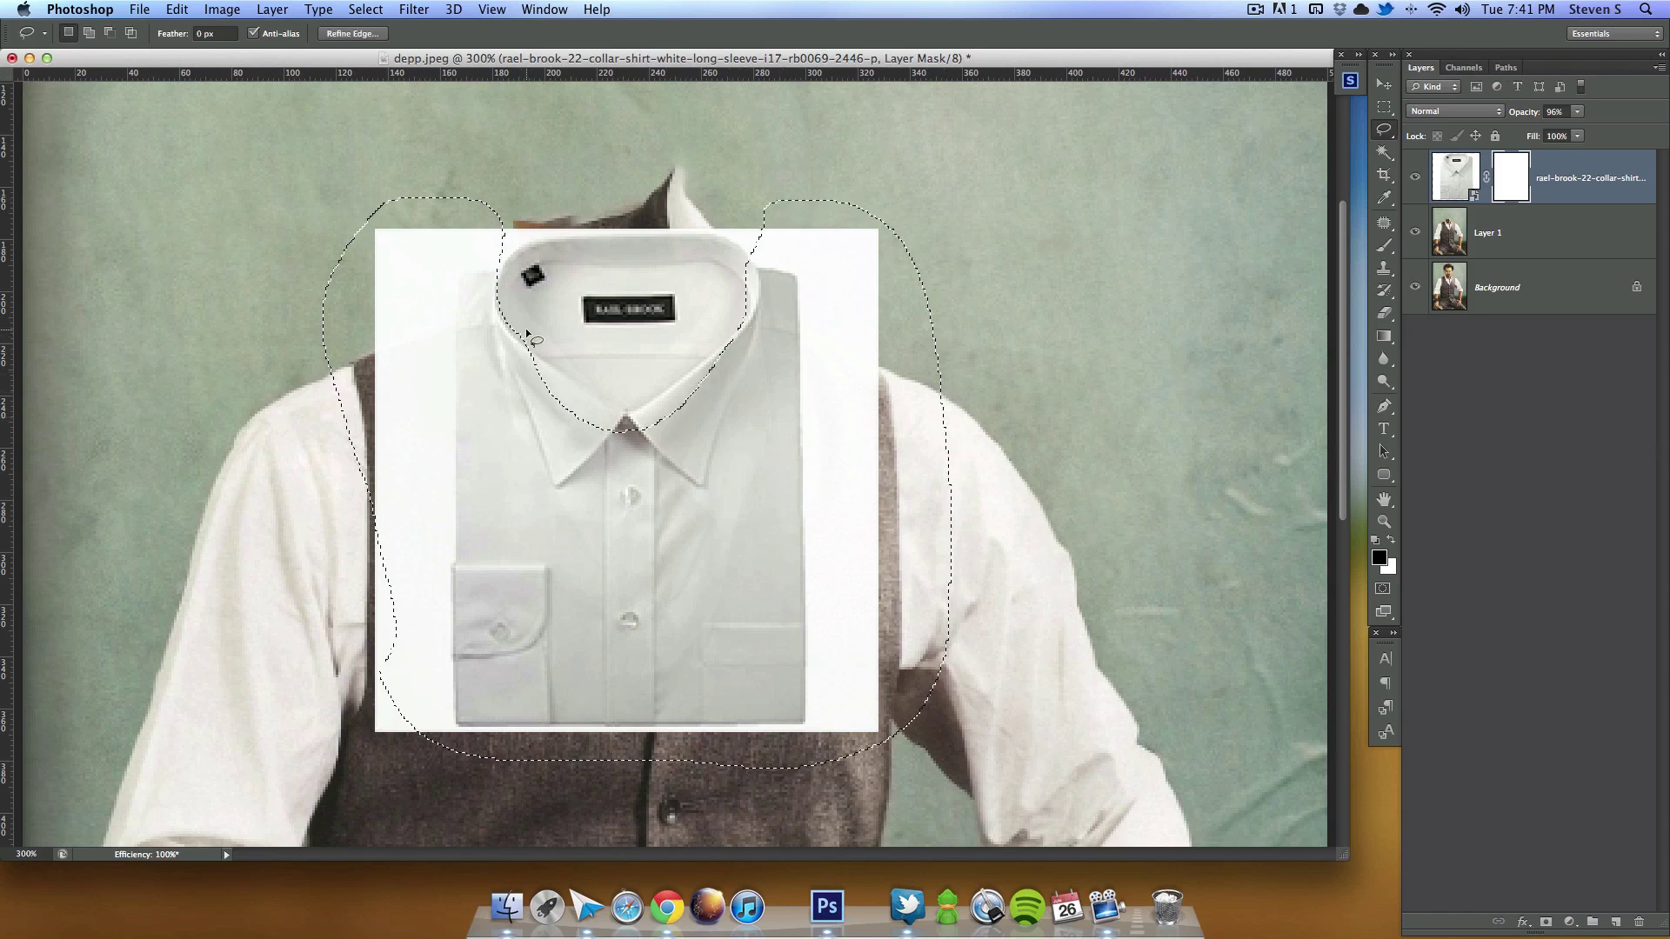
pyautogui.hotkey('alt', 'BackSpace')
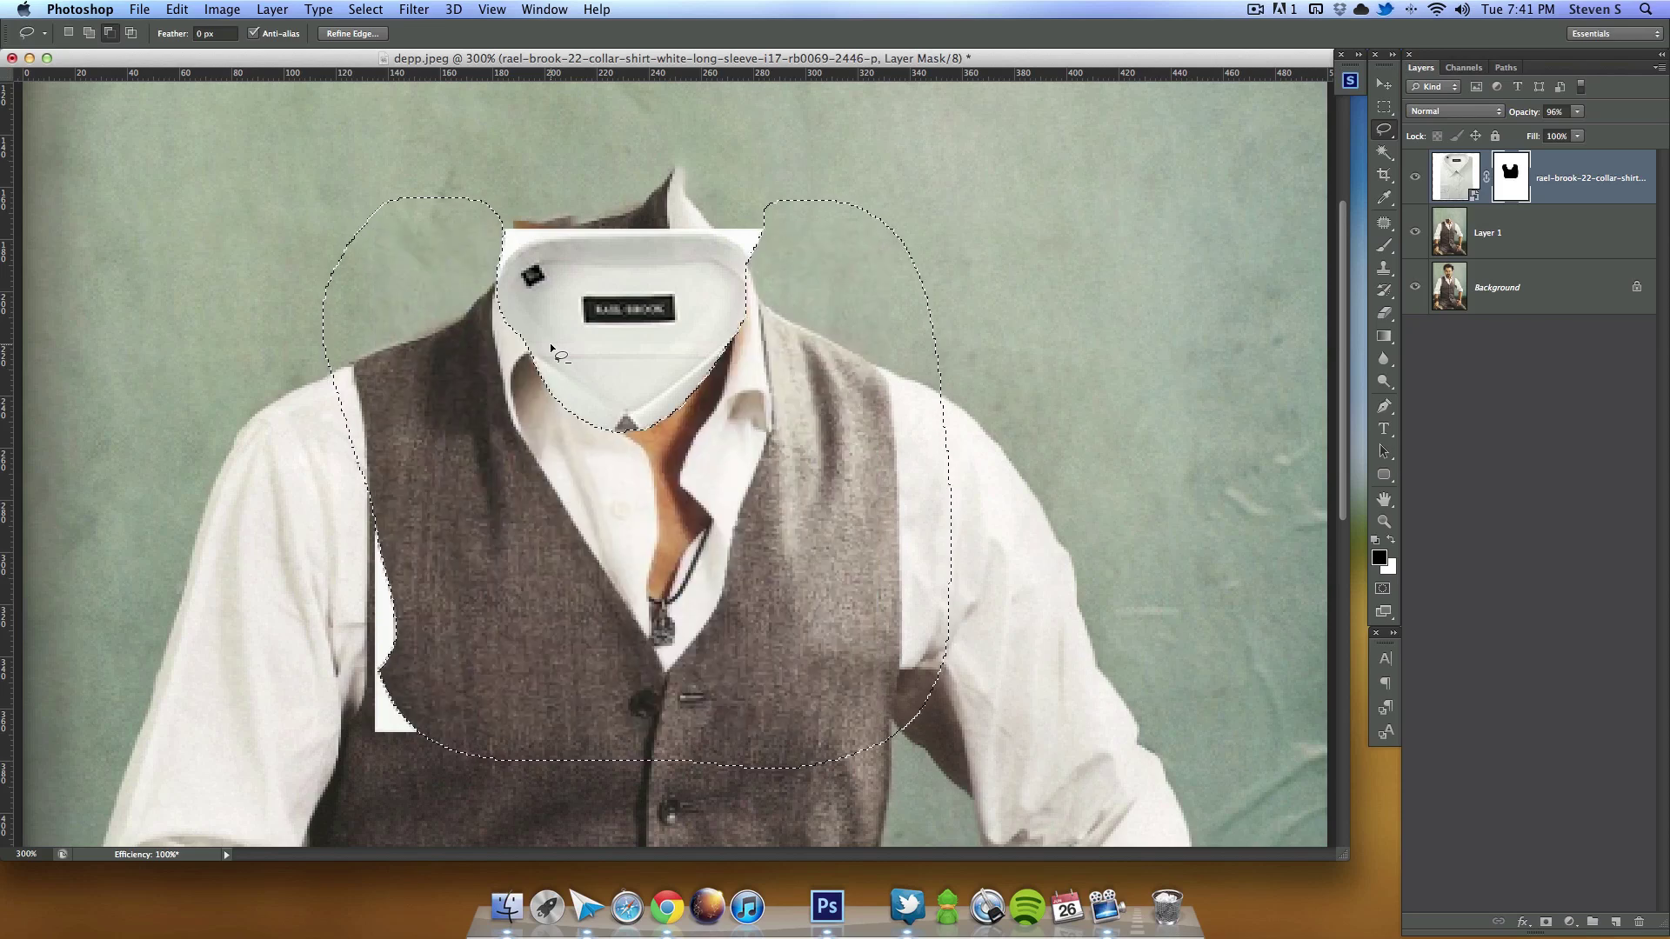
pyautogui.hotkey('ctrl', 'd')
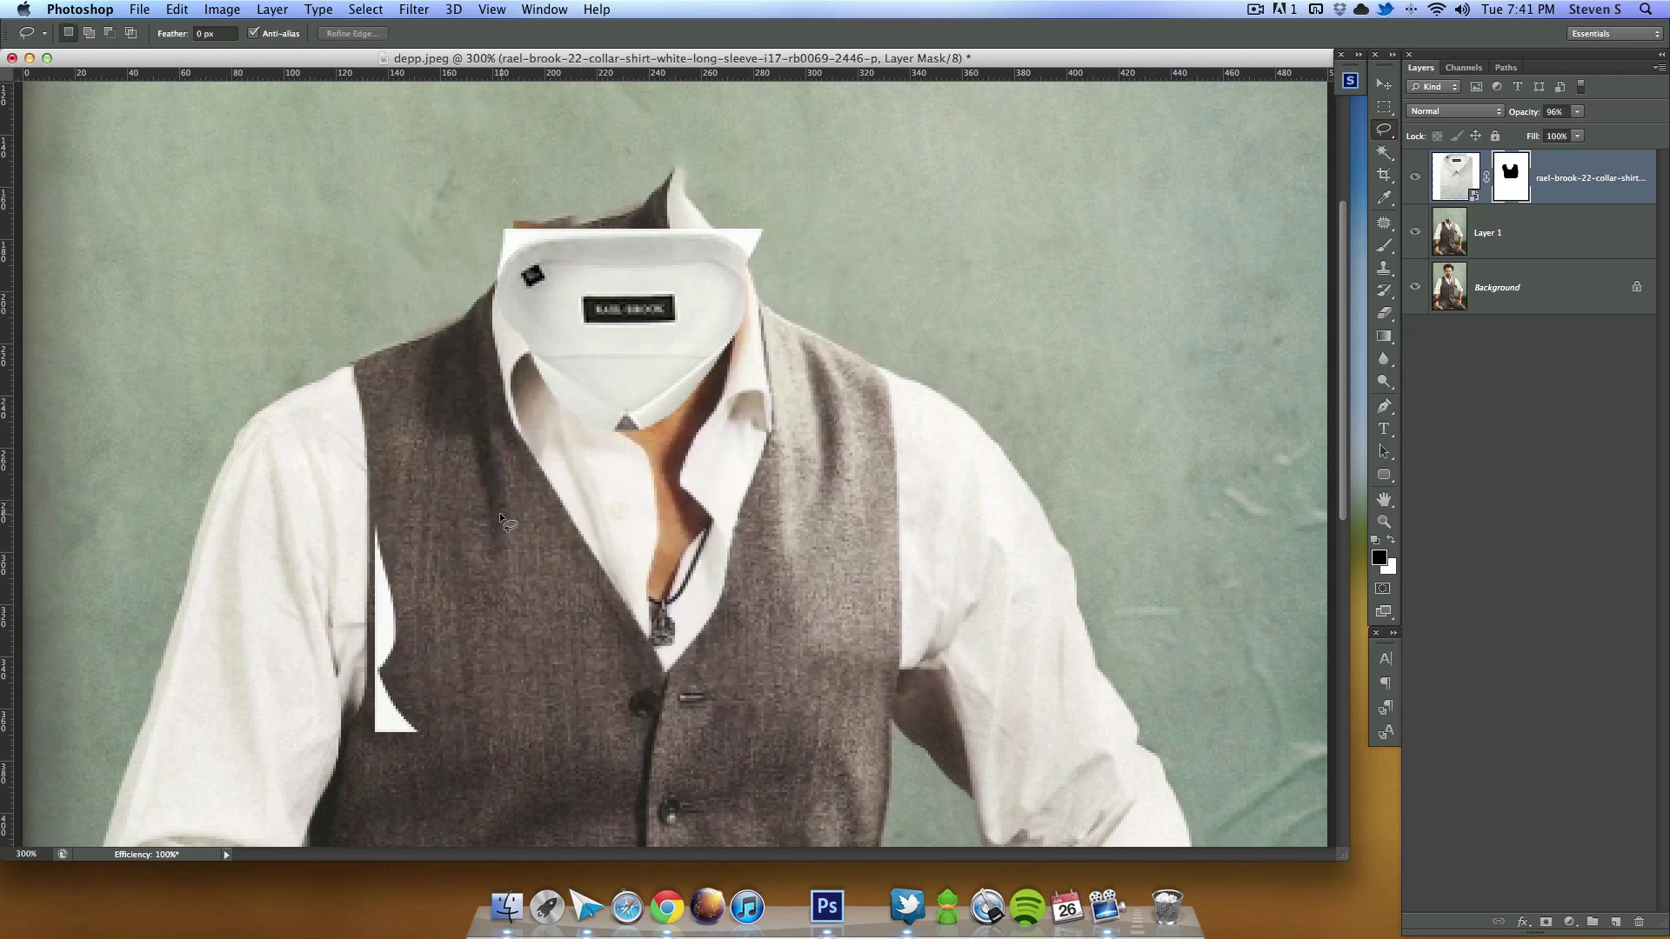
# Step: Mask out the leftover white sliver beside the vest's armhole by lassoing it and filling the mask with black
pyautogui.moveTo(428, 512)
pyautogui.mouseDown()
pyautogui.moveTo(372, 471)
pyautogui.moveTo(337, 688)
pyautogui.moveTo(422, 782)
pyautogui.moveTo(477, 748)
pyautogui.moveTo(445, 556)
pyautogui.mouseUp()
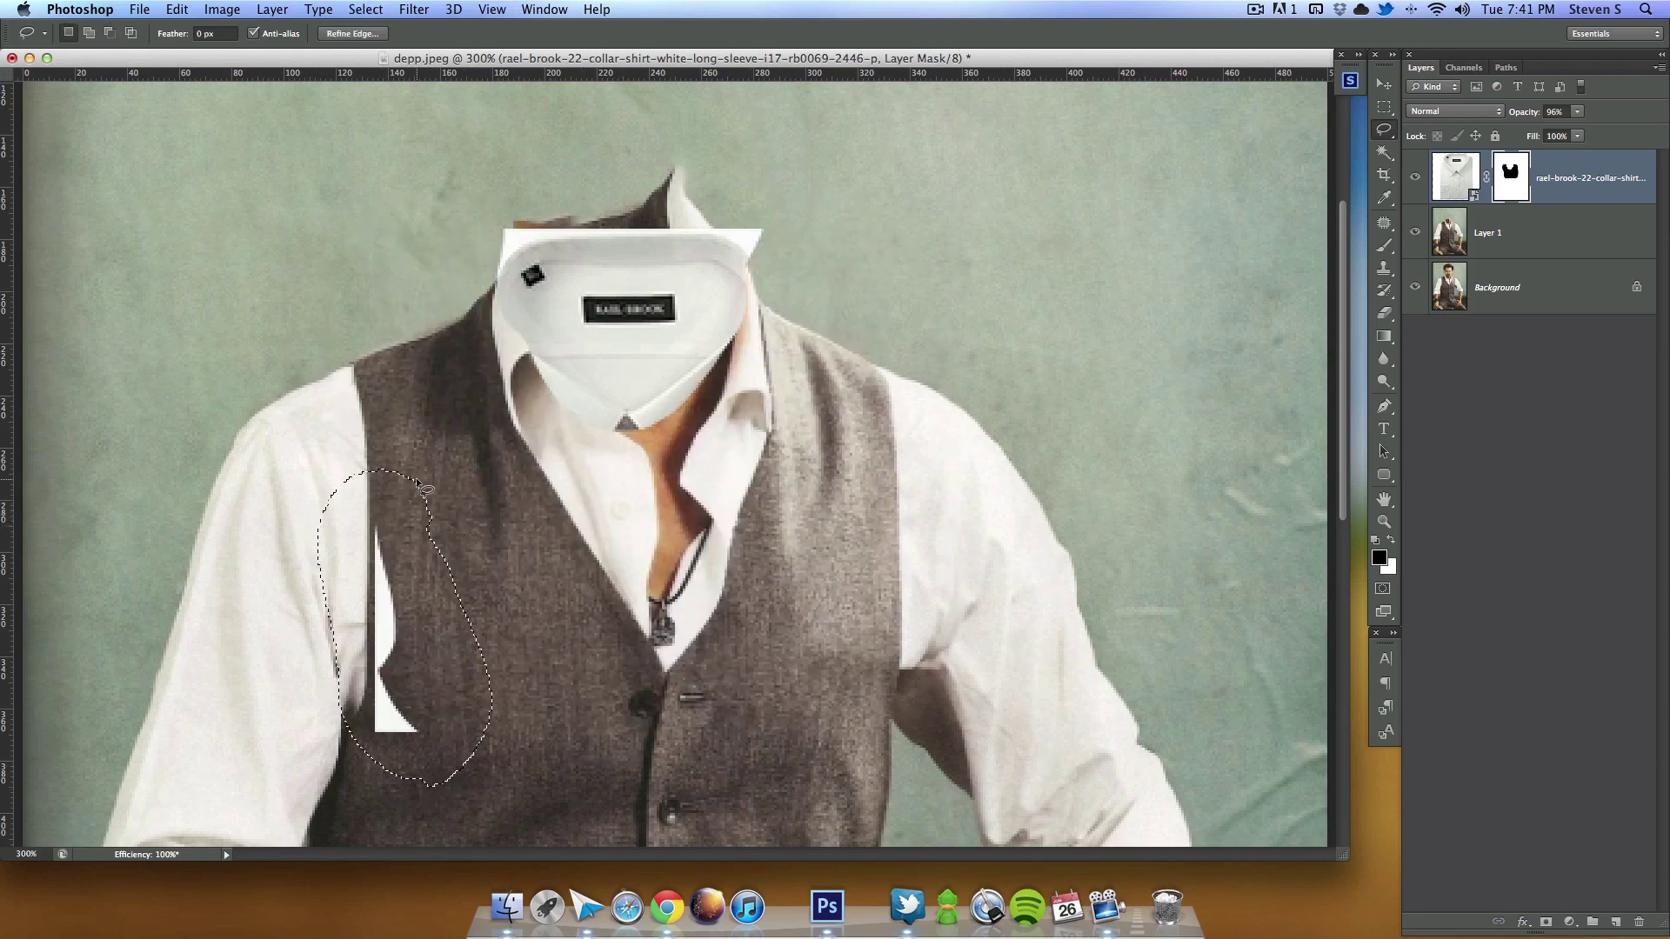
pyautogui.hotkey('alt', 'BackSpace')
pyautogui.hotkey('ctrl', 'd')
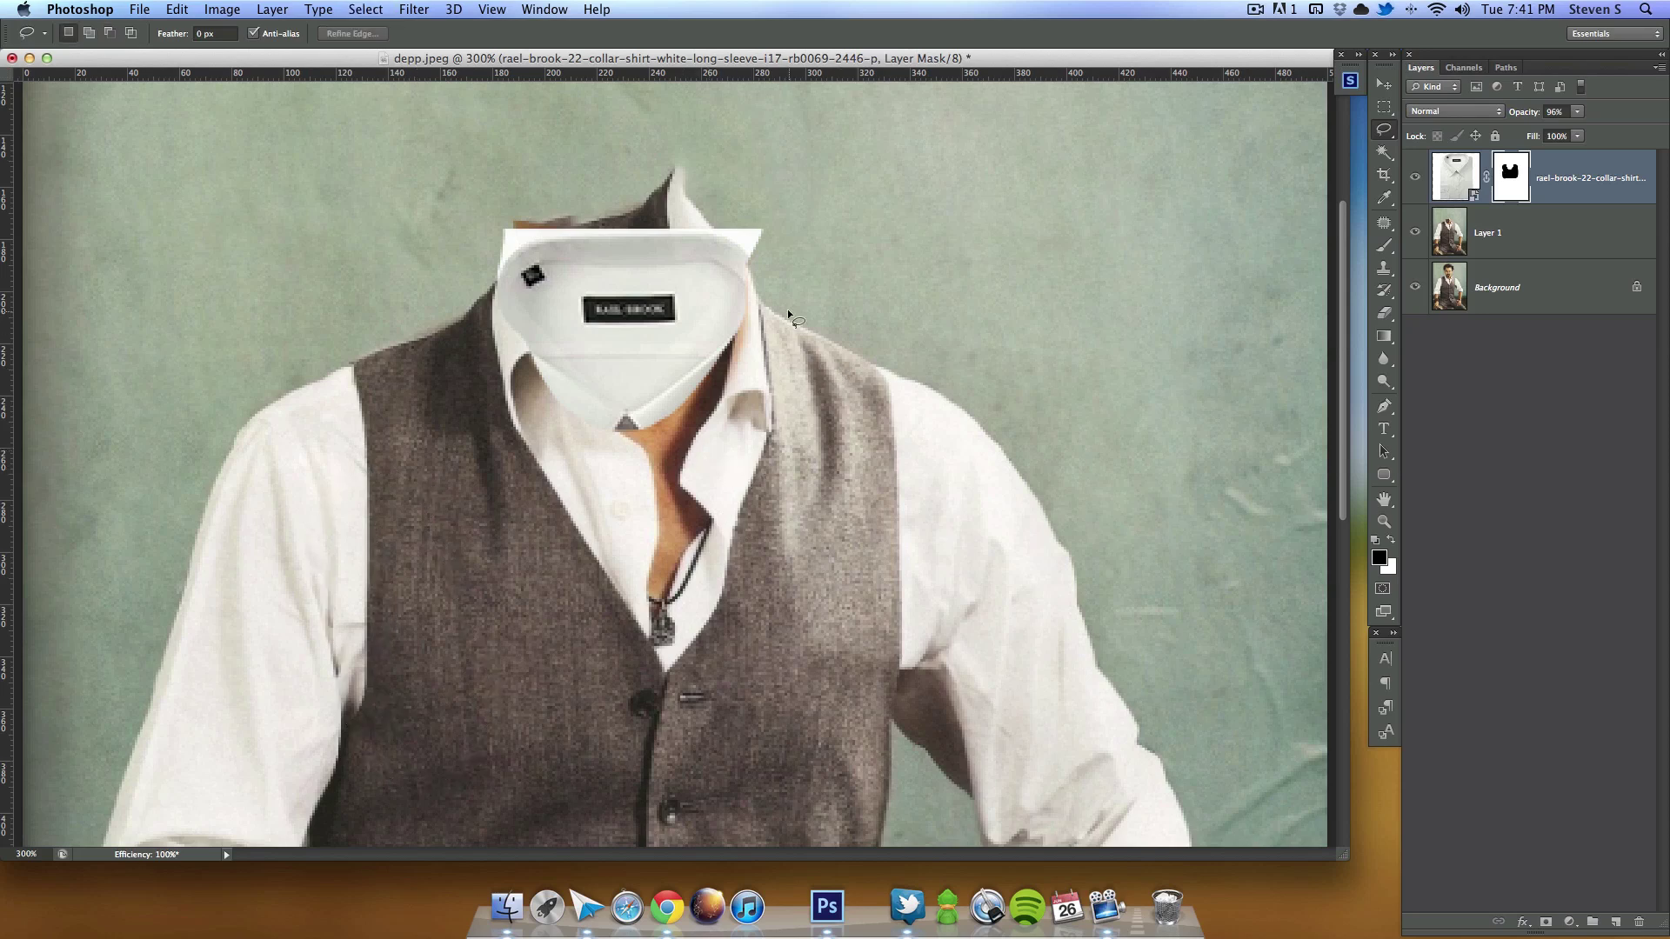
# Step: Select the white backdrop around the shirt photo's collar with the Magic Wand, hide it on the layer mask, and deselect
pyautogui.press('super+equal')
pyautogui.press('w')
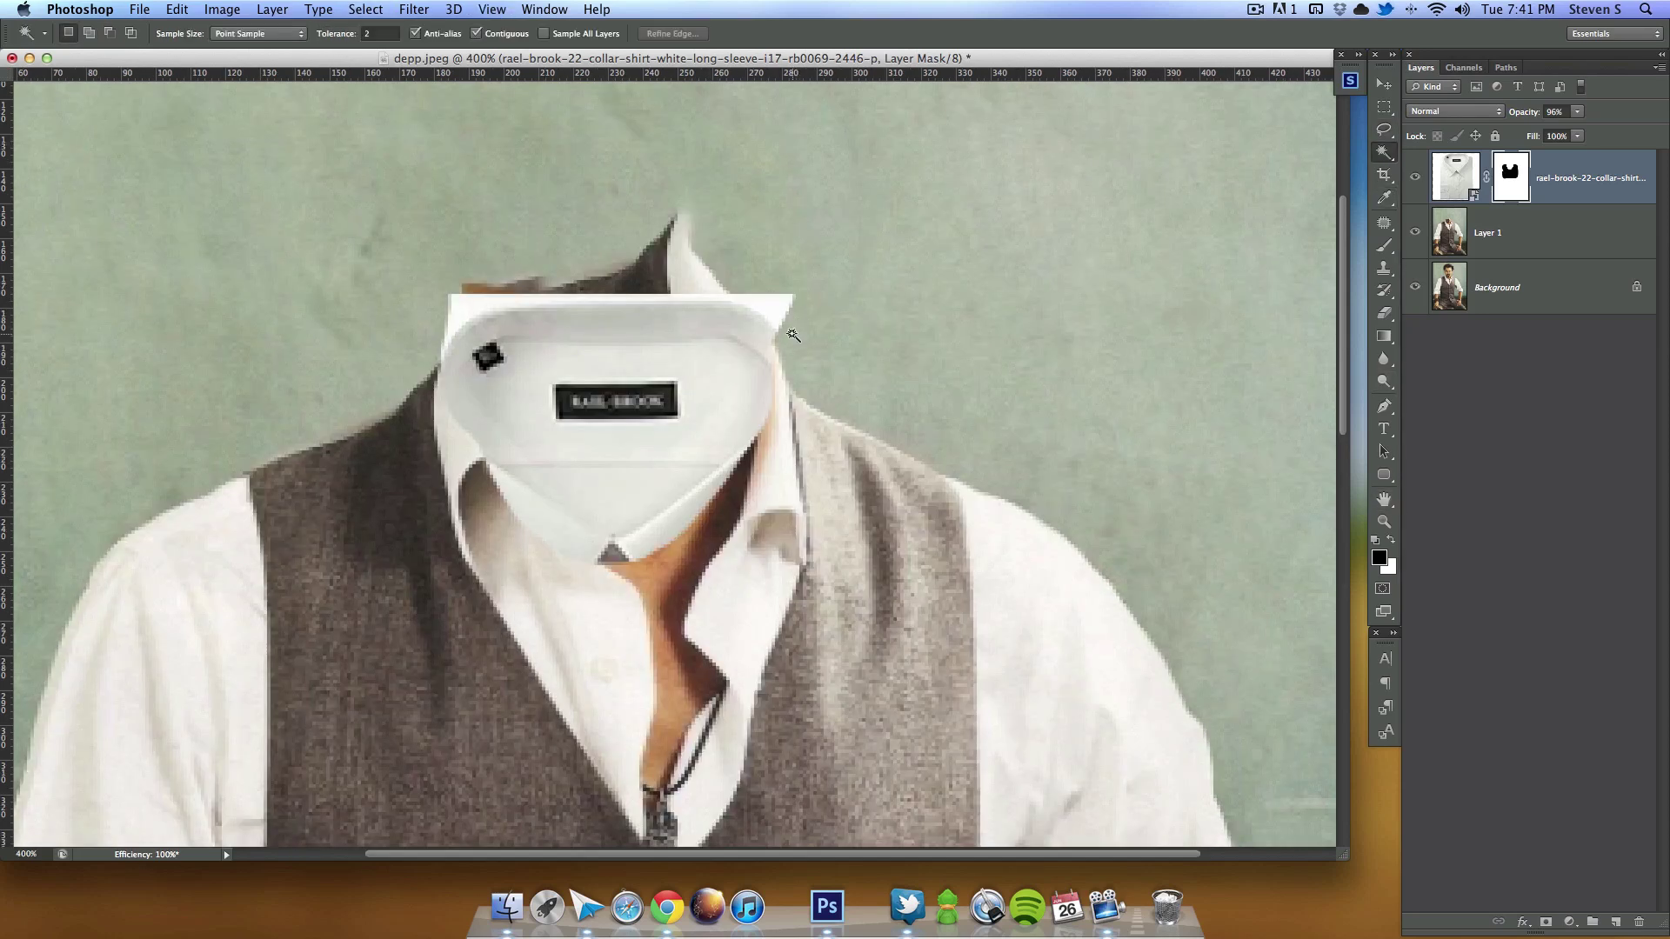
pyautogui.click(777, 310)
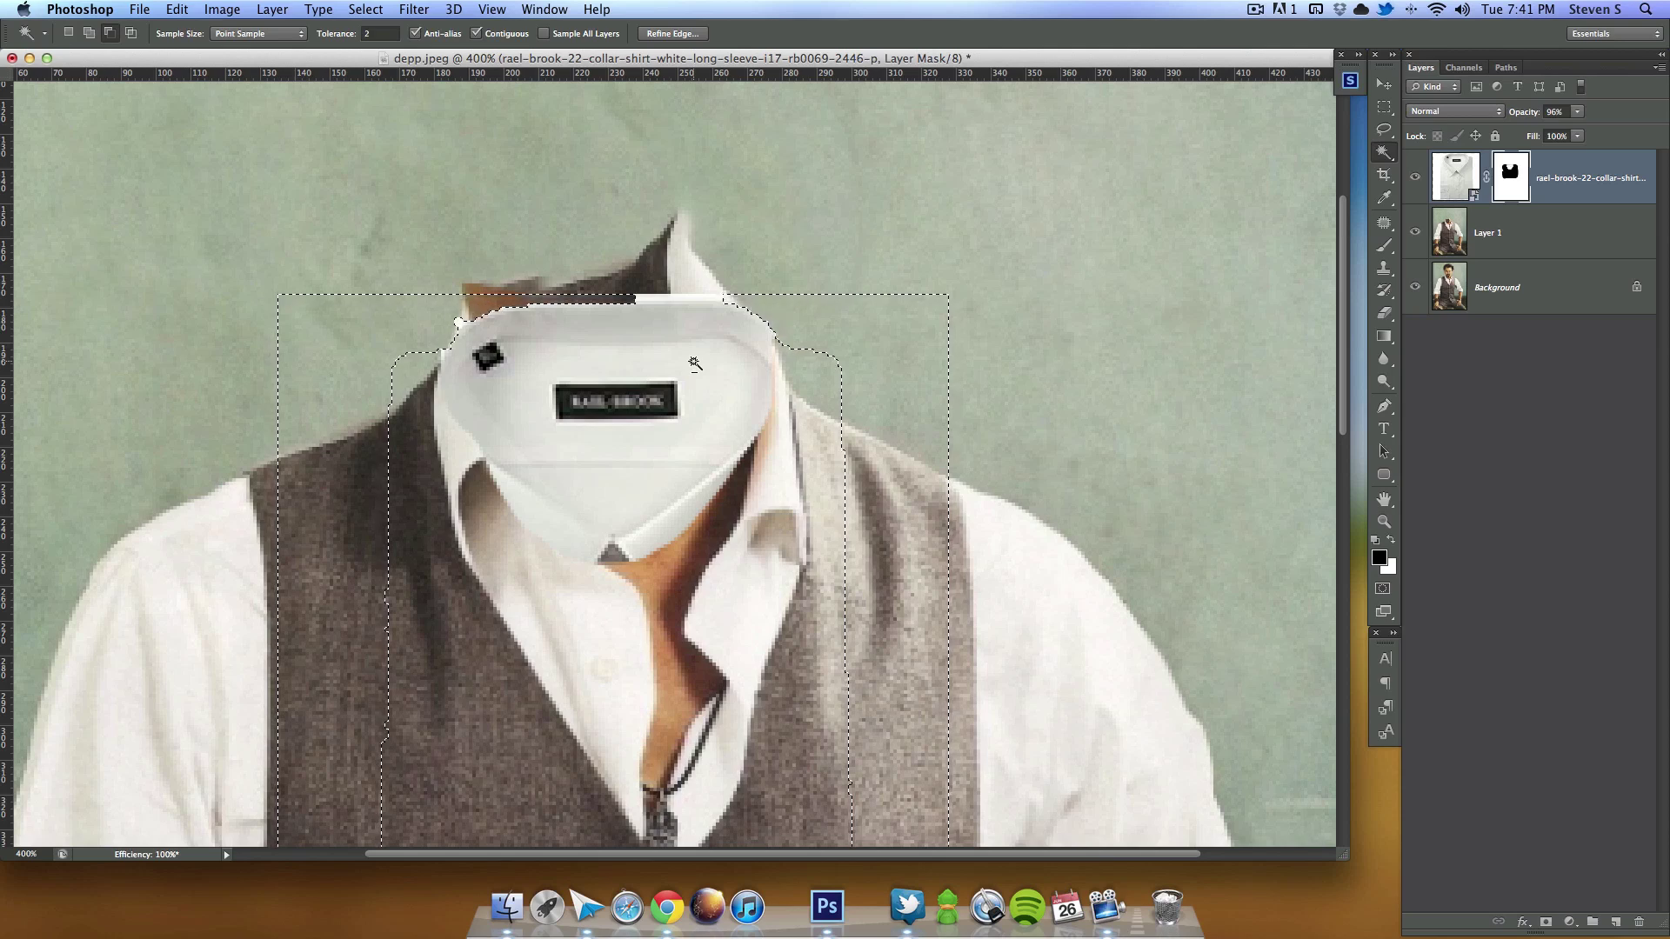
pyautogui.press('super+d')
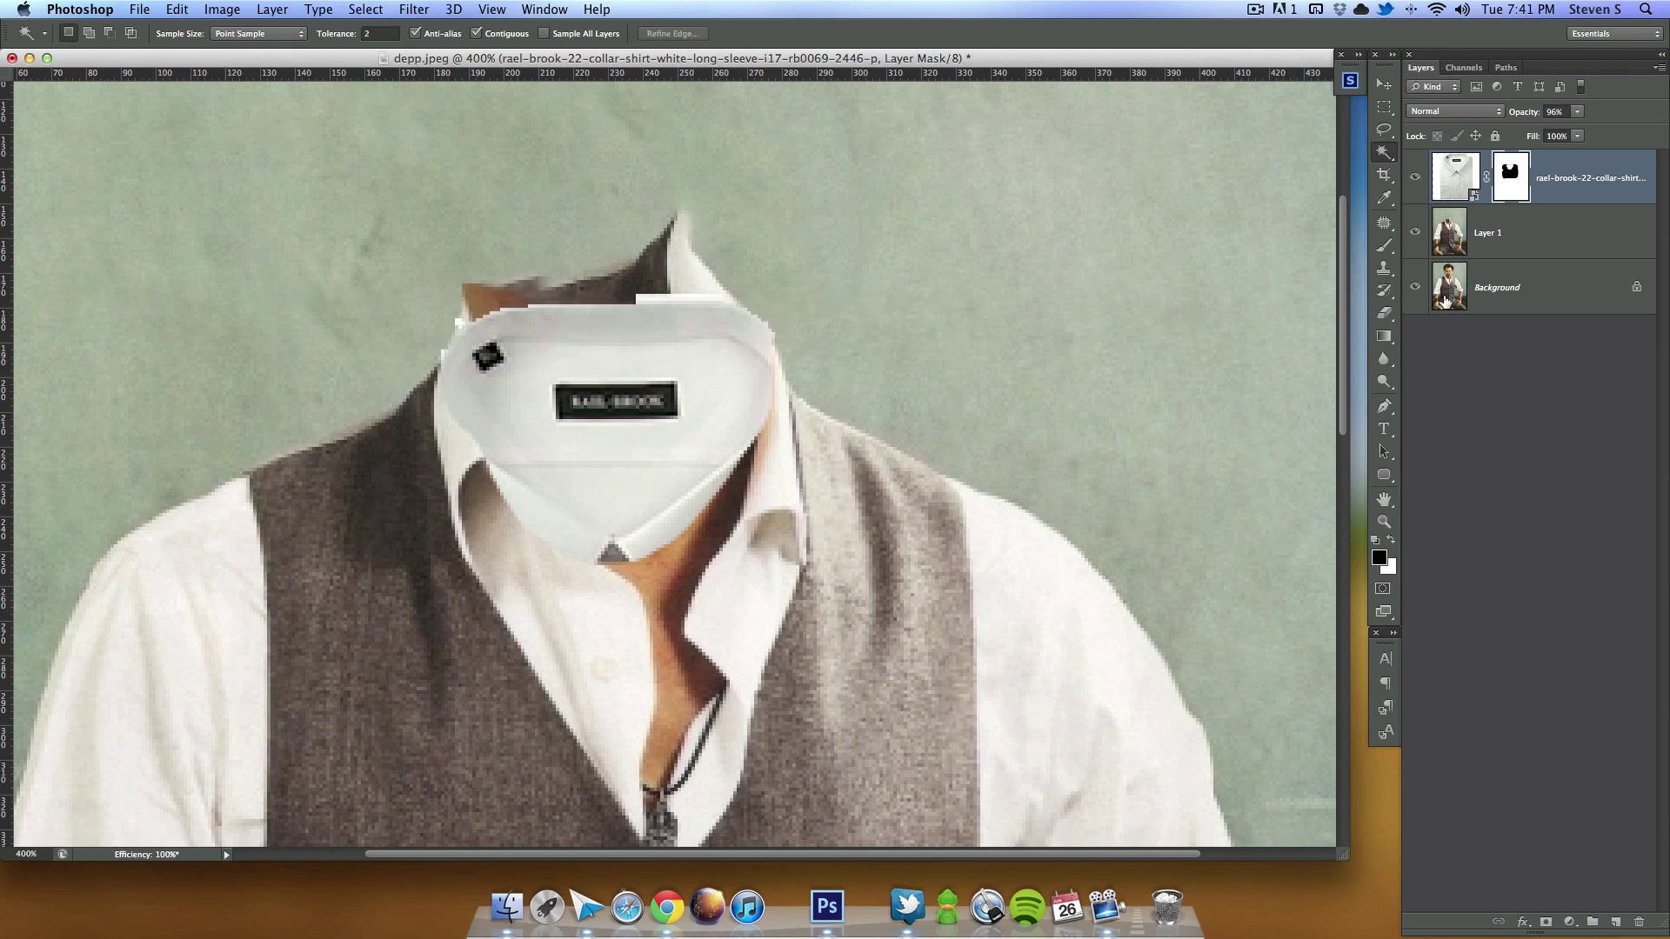
# Step: Brush black on the shirt's layer mask over the leftover white strip along the collar's top rim
pyautogui.click(1386, 249)
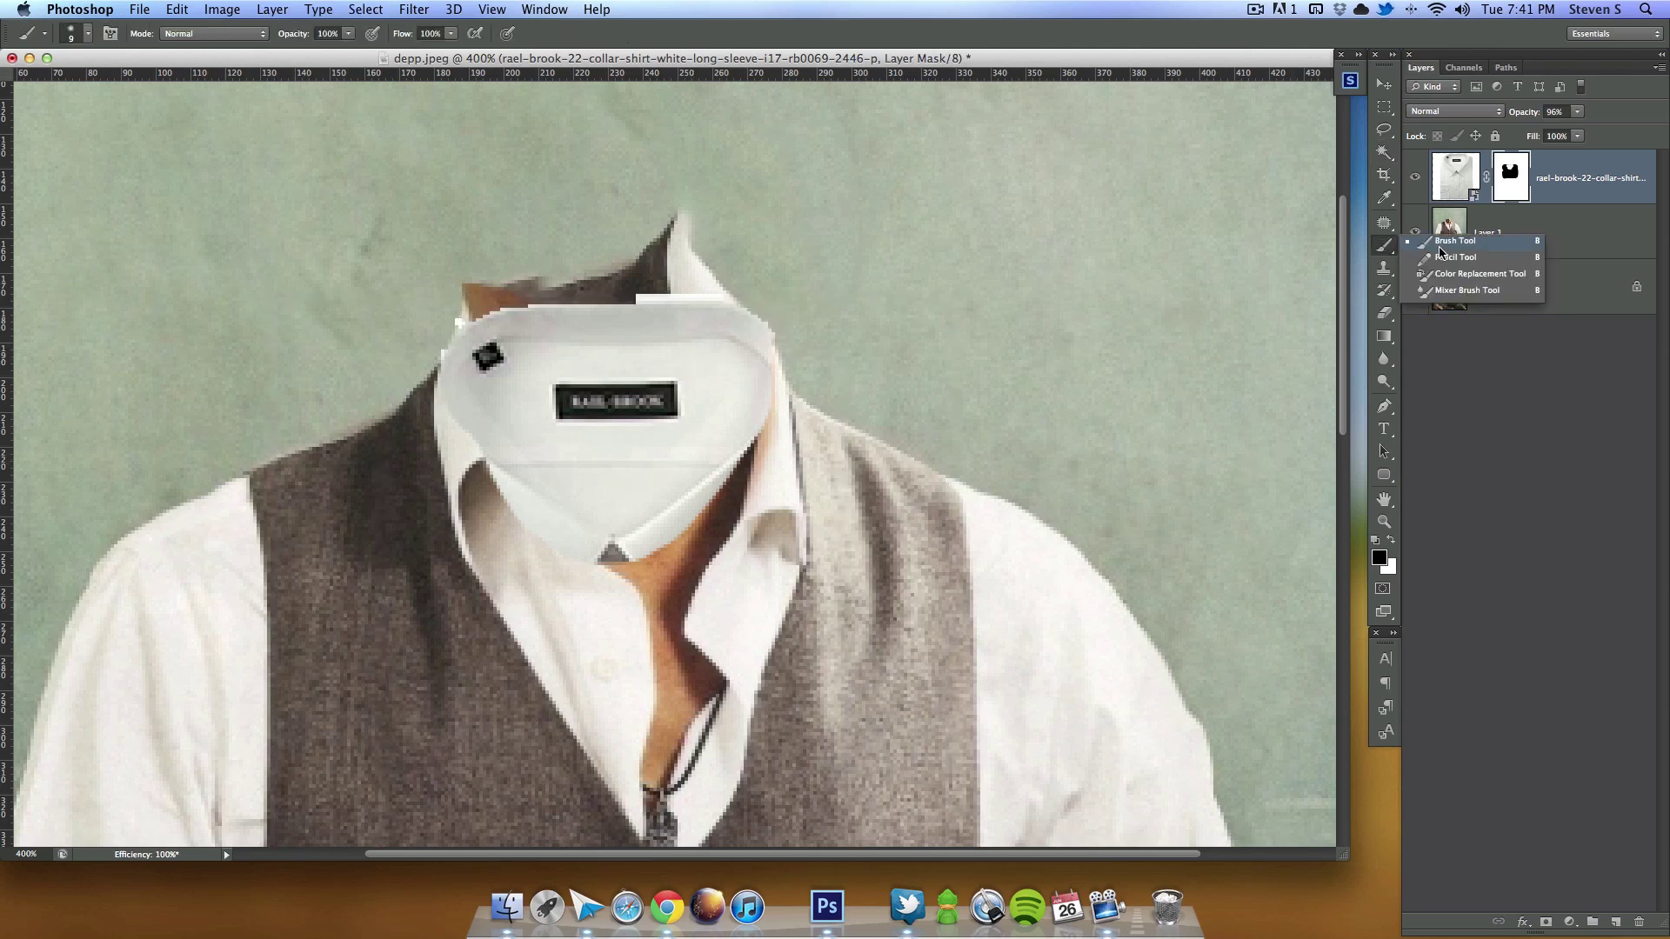
pyautogui.click(1441, 247)
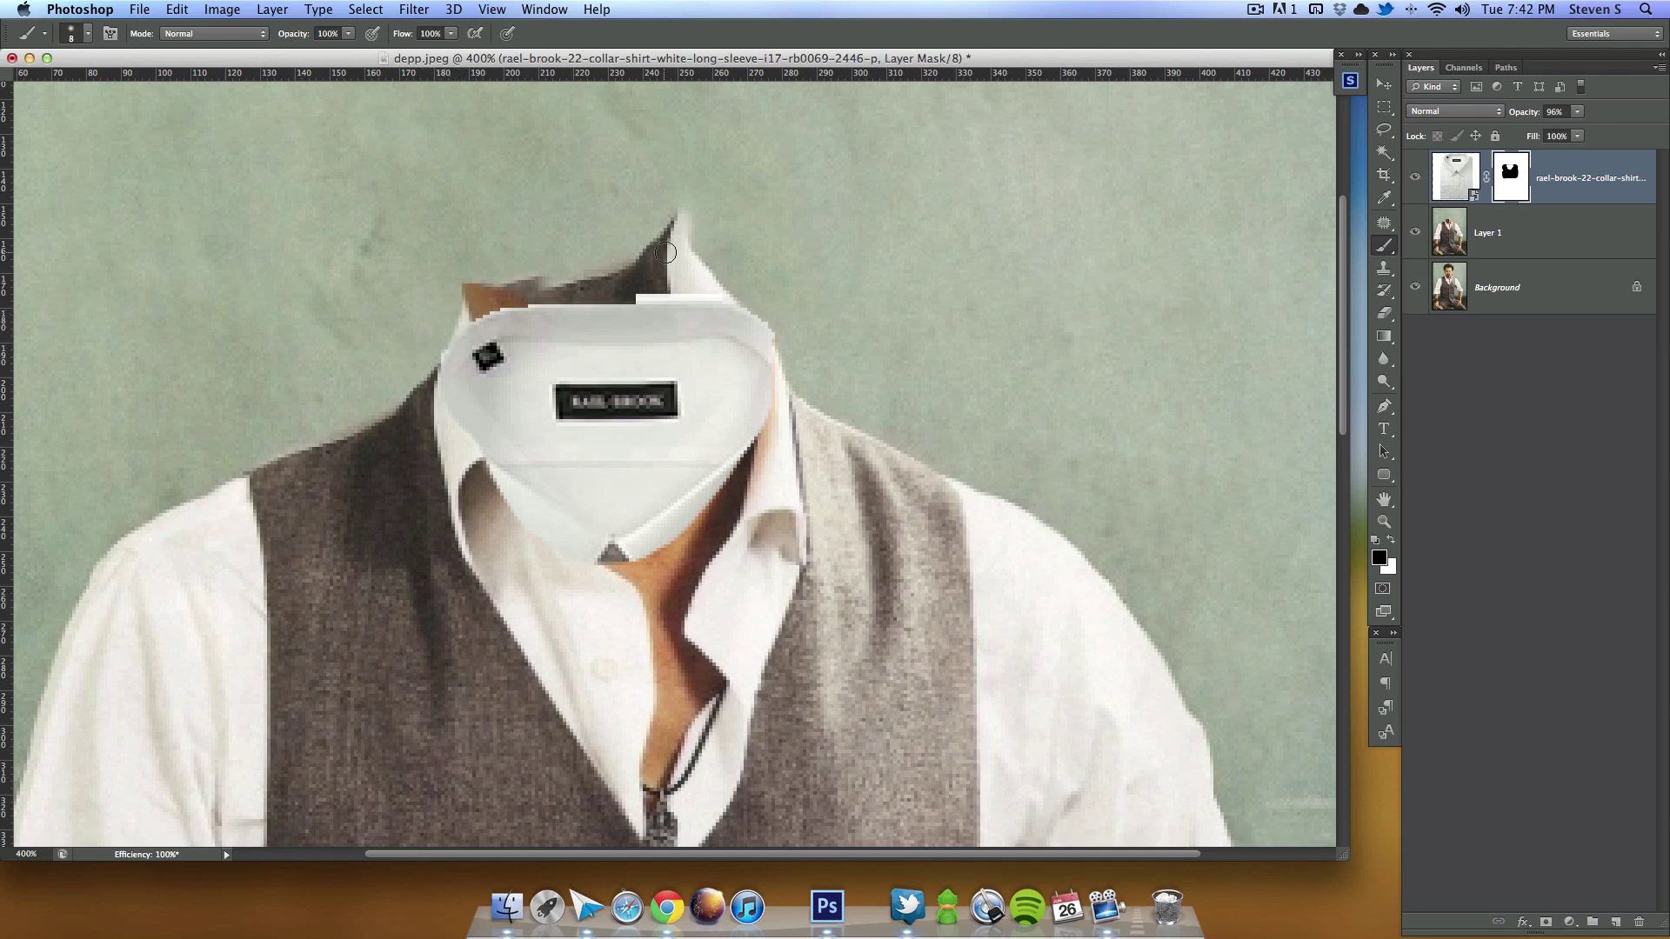
pyautogui.moveTo(617, 282); pyautogui.dragTo(727, 288)
pyautogui.press('x')
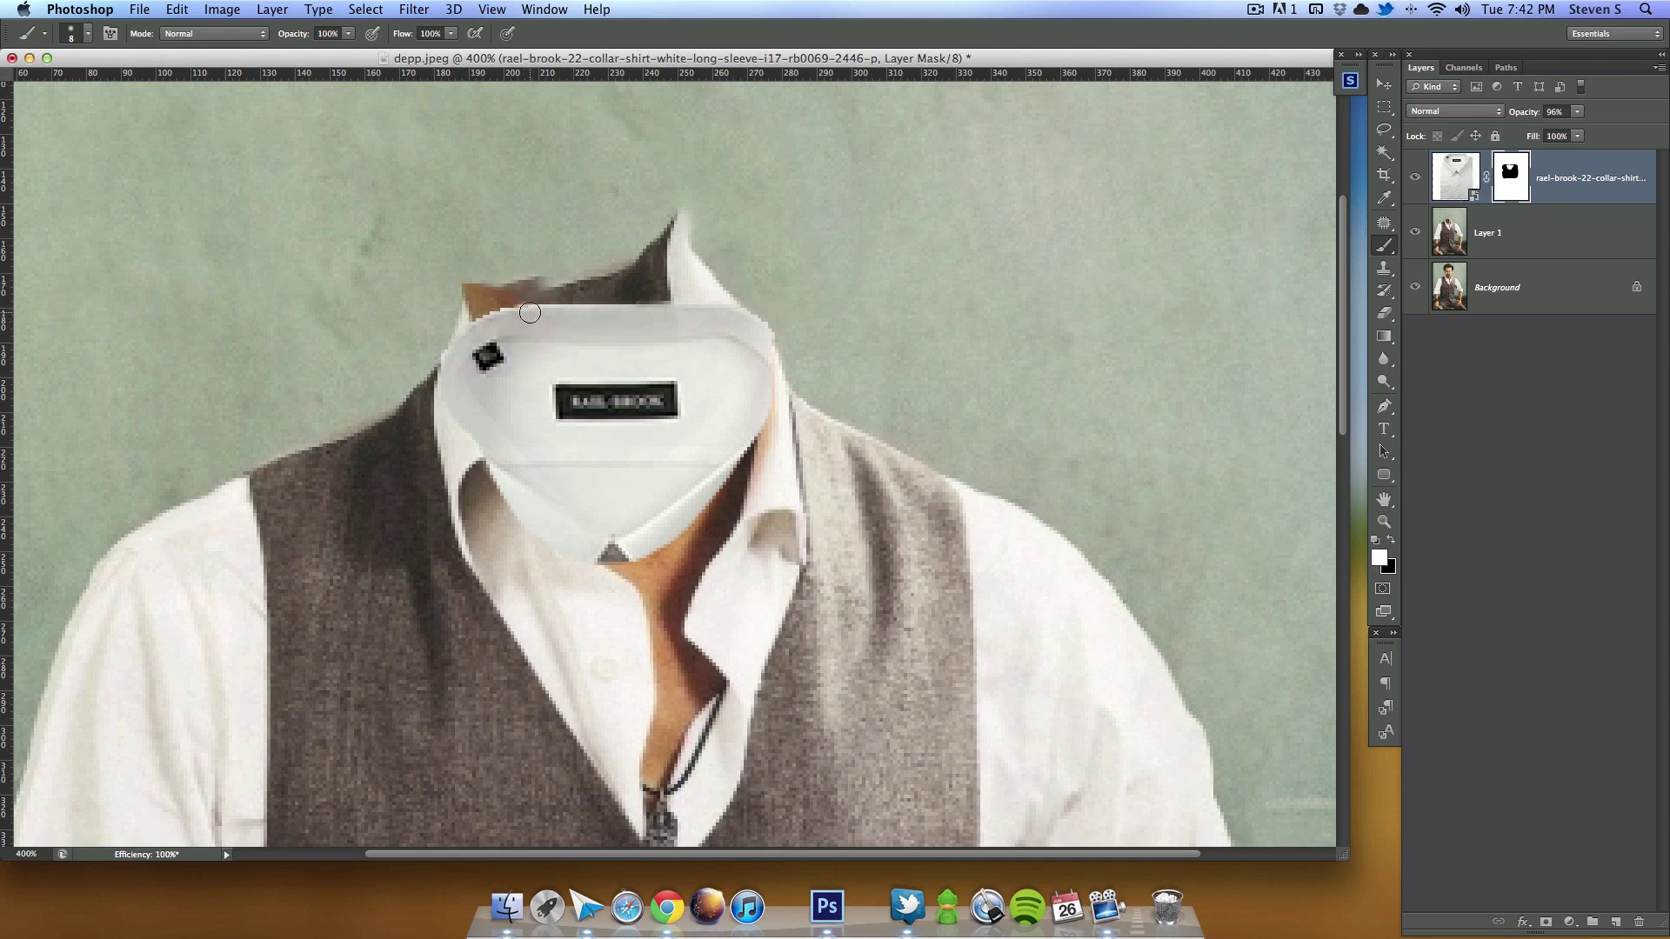
# Step: Enlarge the brush to 20 px and mask out the shirt's lower front below the RAEL-BROOK label to uncover the neck opening
pyautogui.click(1388, 547)
pyautogui.press(']')
pyautogui.press(']')
pyautogui.press(']')
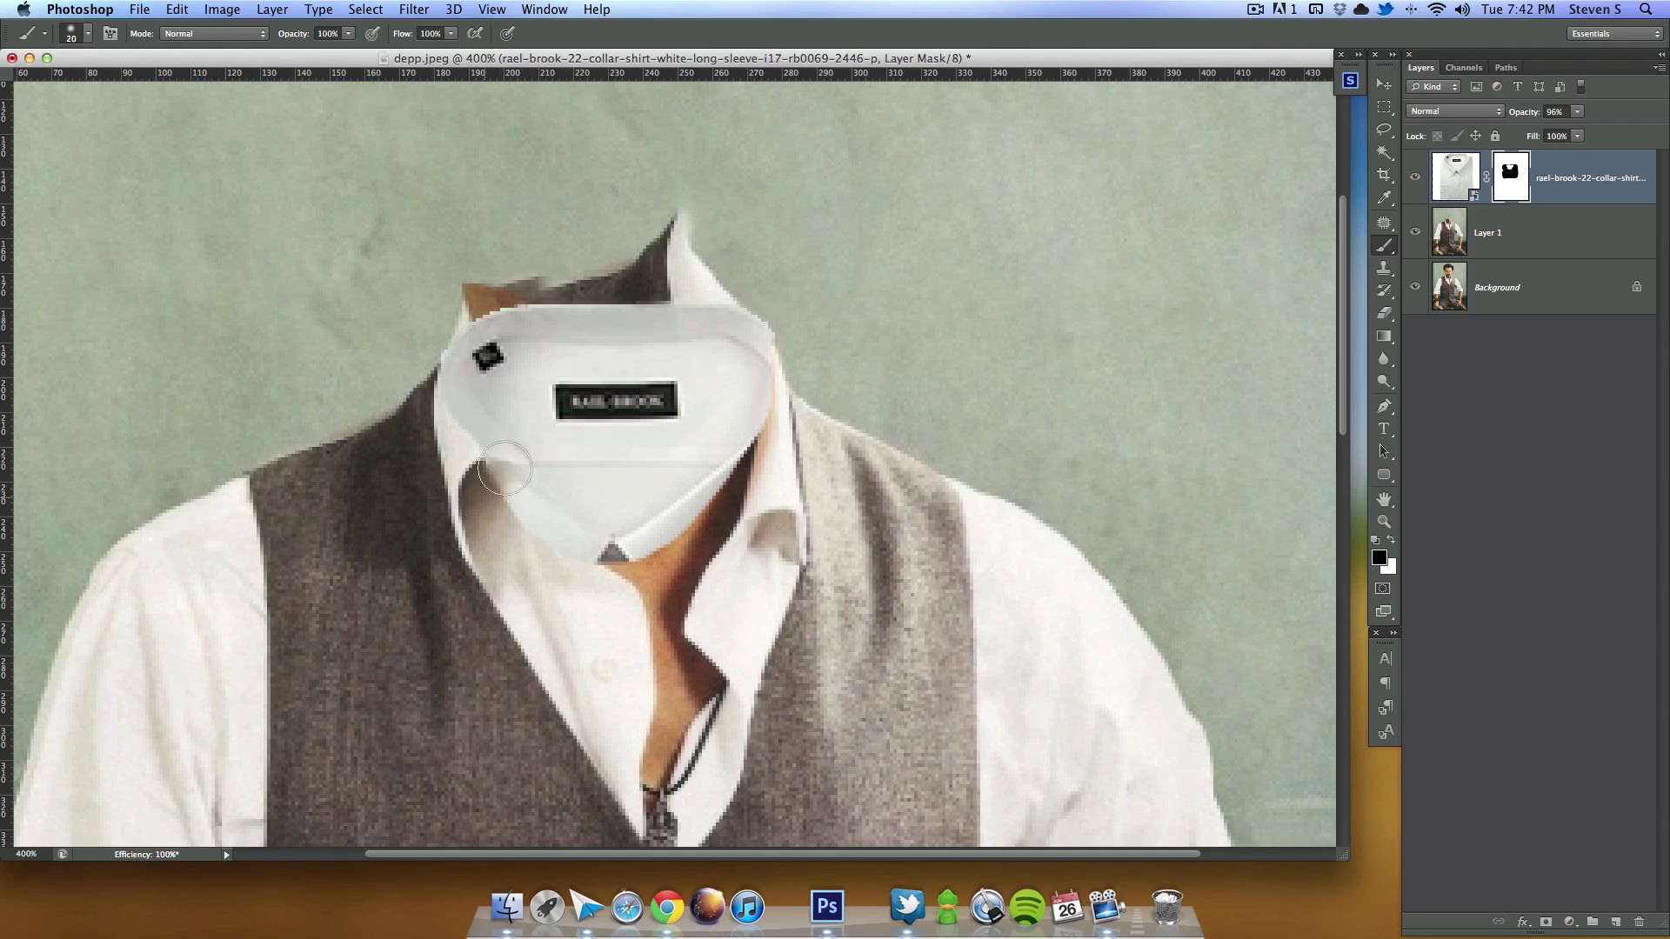
pyautogui.moveTo(505, 470)
pyautogui.mouseDown()
pyautogui.moveTo(517, 506)
pyautogui.moveTo(627, 477)
pyautogui.moveTo(651, 564)
pyautogui.moveTo(689, 540)
pyautogui.mouseUp()
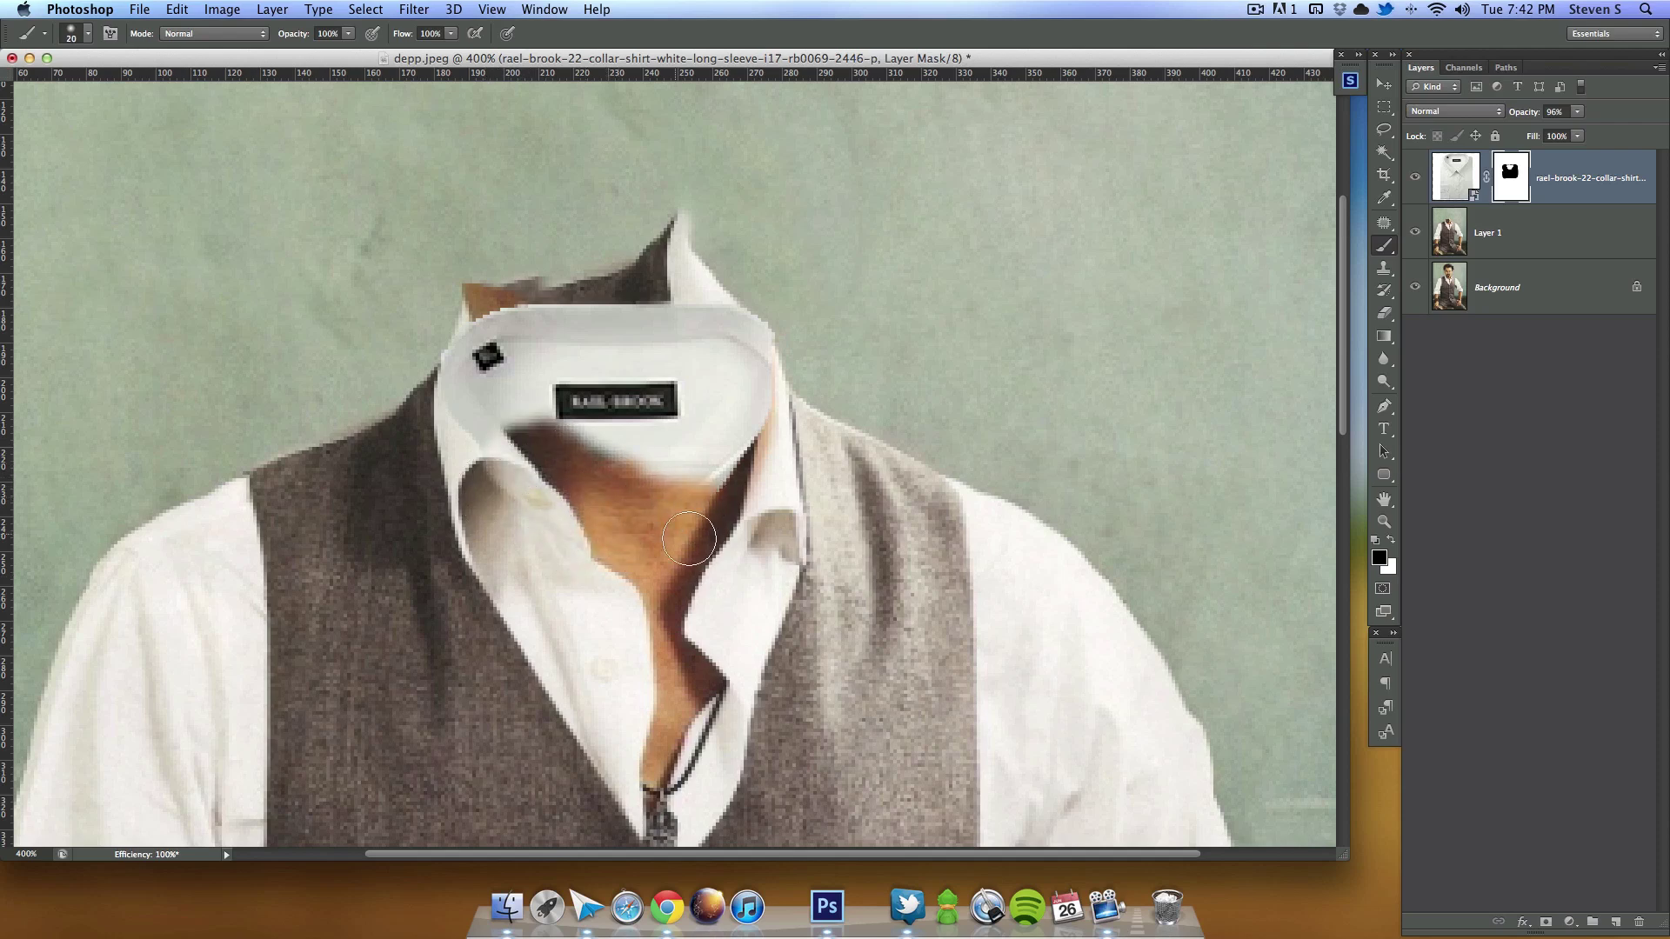
# Step: Refine the mask below the label, restoring the inner collar with white and hiding excess over the man's own collar edges with black
pyautogui.press('x')
pyautogui.moveTo(487, 405)
pyautogui.mouseDown()
pyautogui.moveTo(563, 433)
pyautogui.moveTo(595, 427)
pyautogui.moveTo(523, 419)
pyautogui.mouseUp()
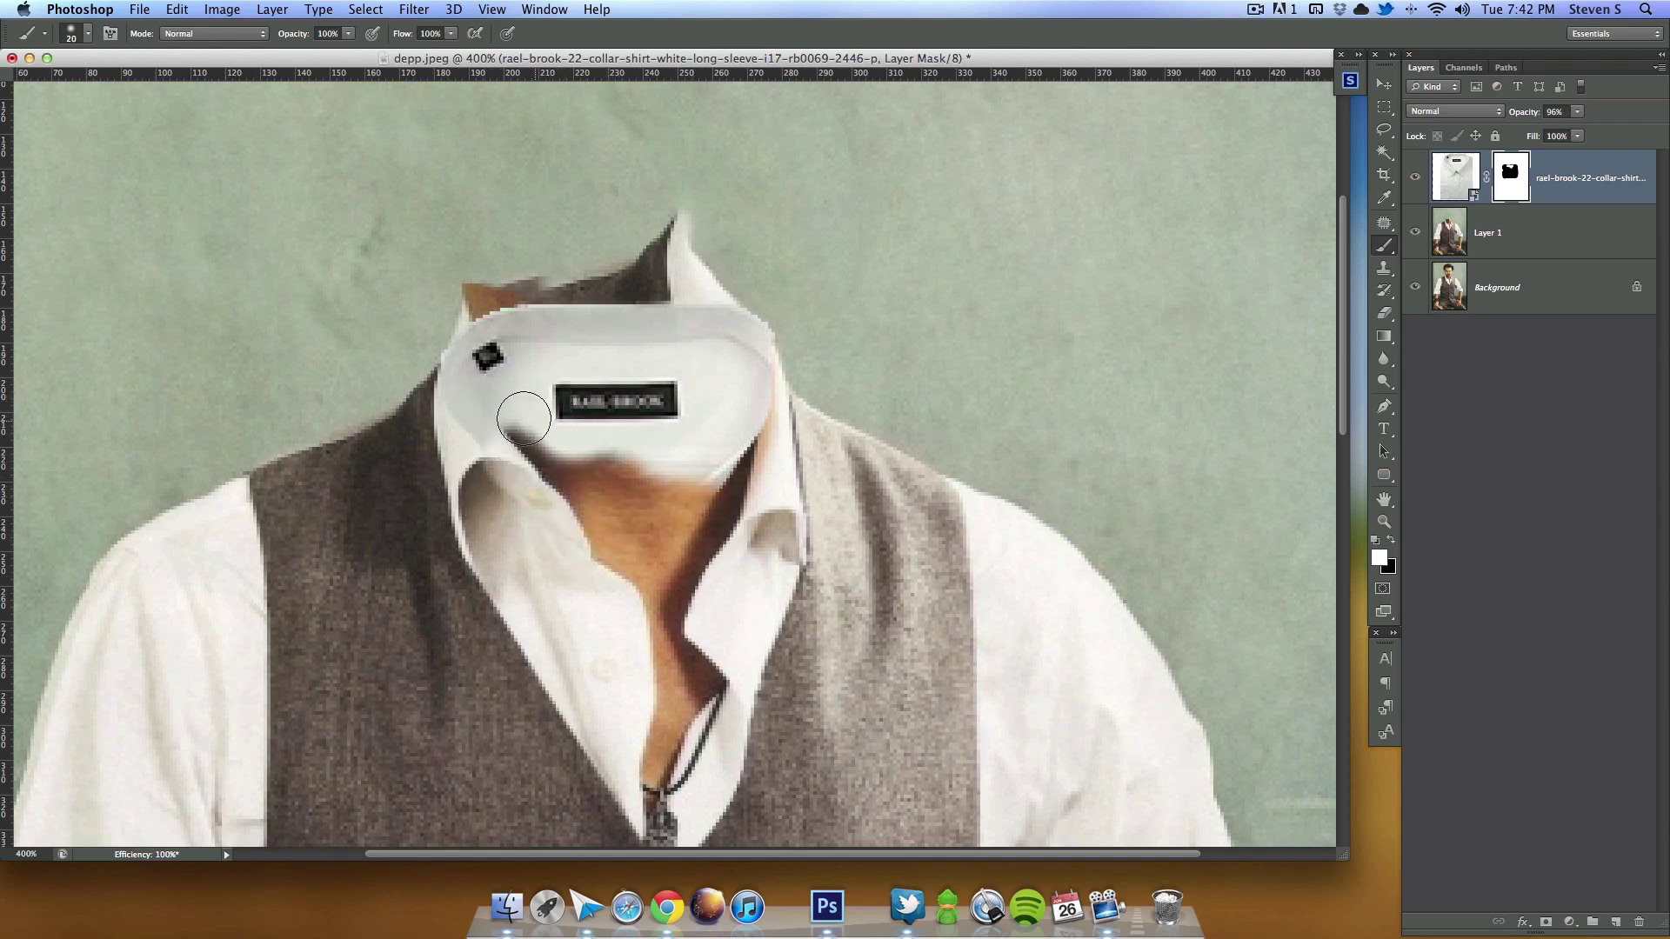
pyautogui.press('x')
pyautogui.moveTo(687, 509)
pyautogui.mouseDown()
pyautogui.moveTo(765, 490)
pyautogui.moveTo(784, 465)
pyautogui.moveTo(773, 453)
pyautogui.moveTo(744, 505)
pyautogui.mouseUp()
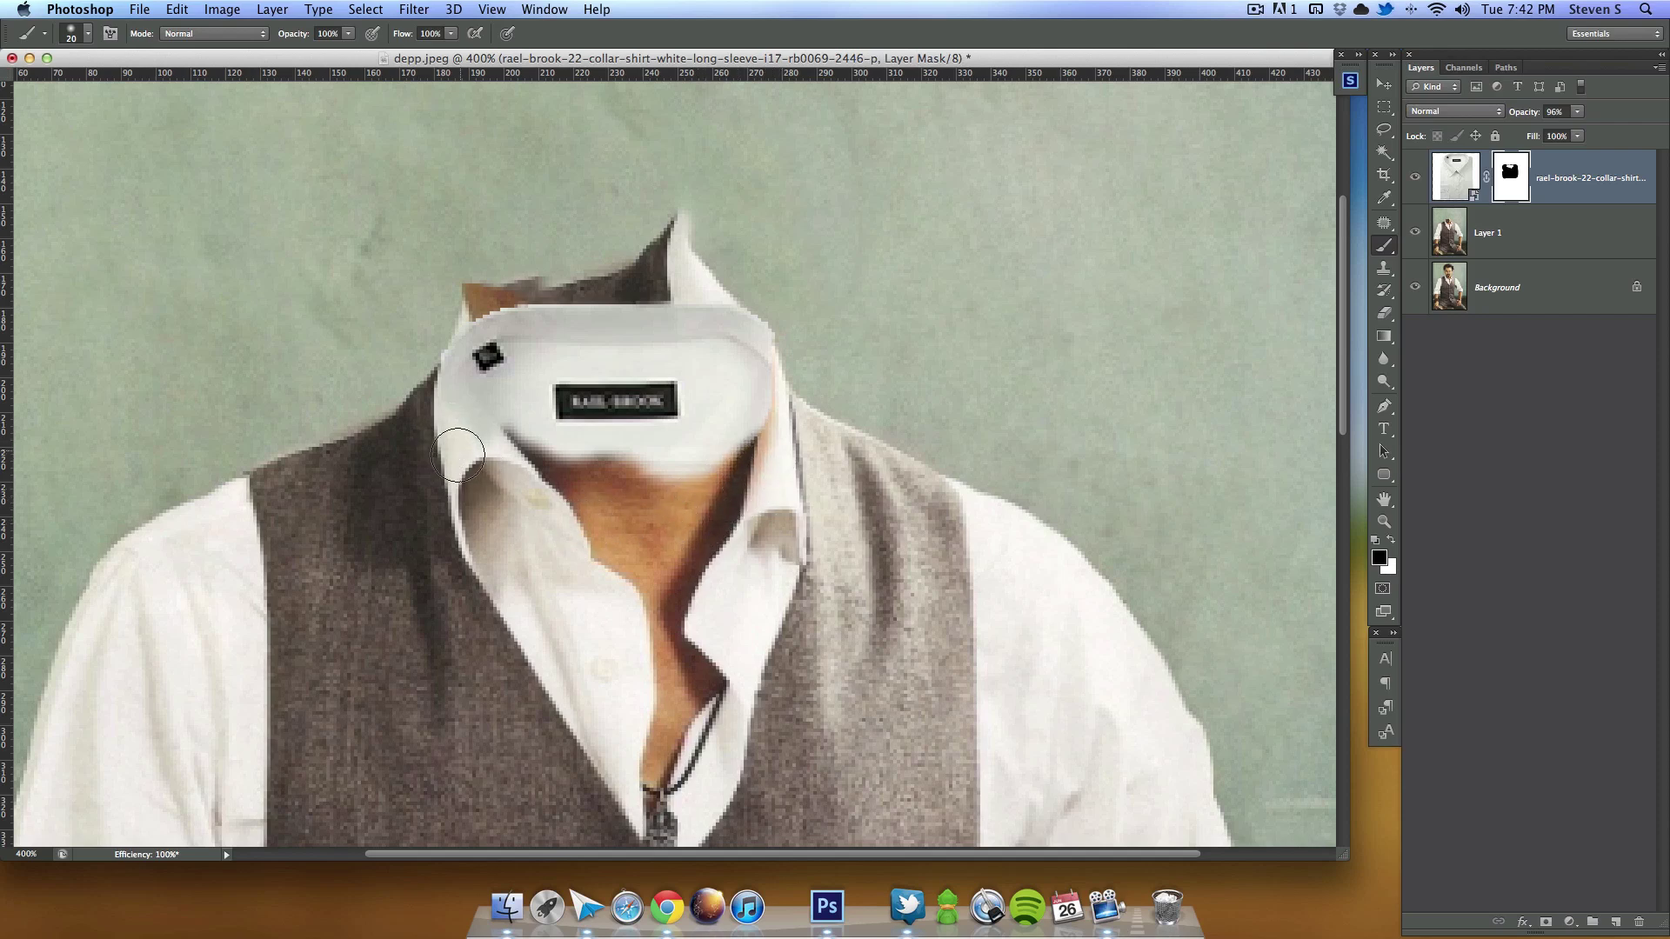
pyautogui.moveTo(458, 454)
pyautogui.mouseDown()
pyautogui.moveTo(413, 430)
pyautogui.moveTo(433, 413)
pyautogui.moveTo(469, 440)
pyautogui.mouseUp()
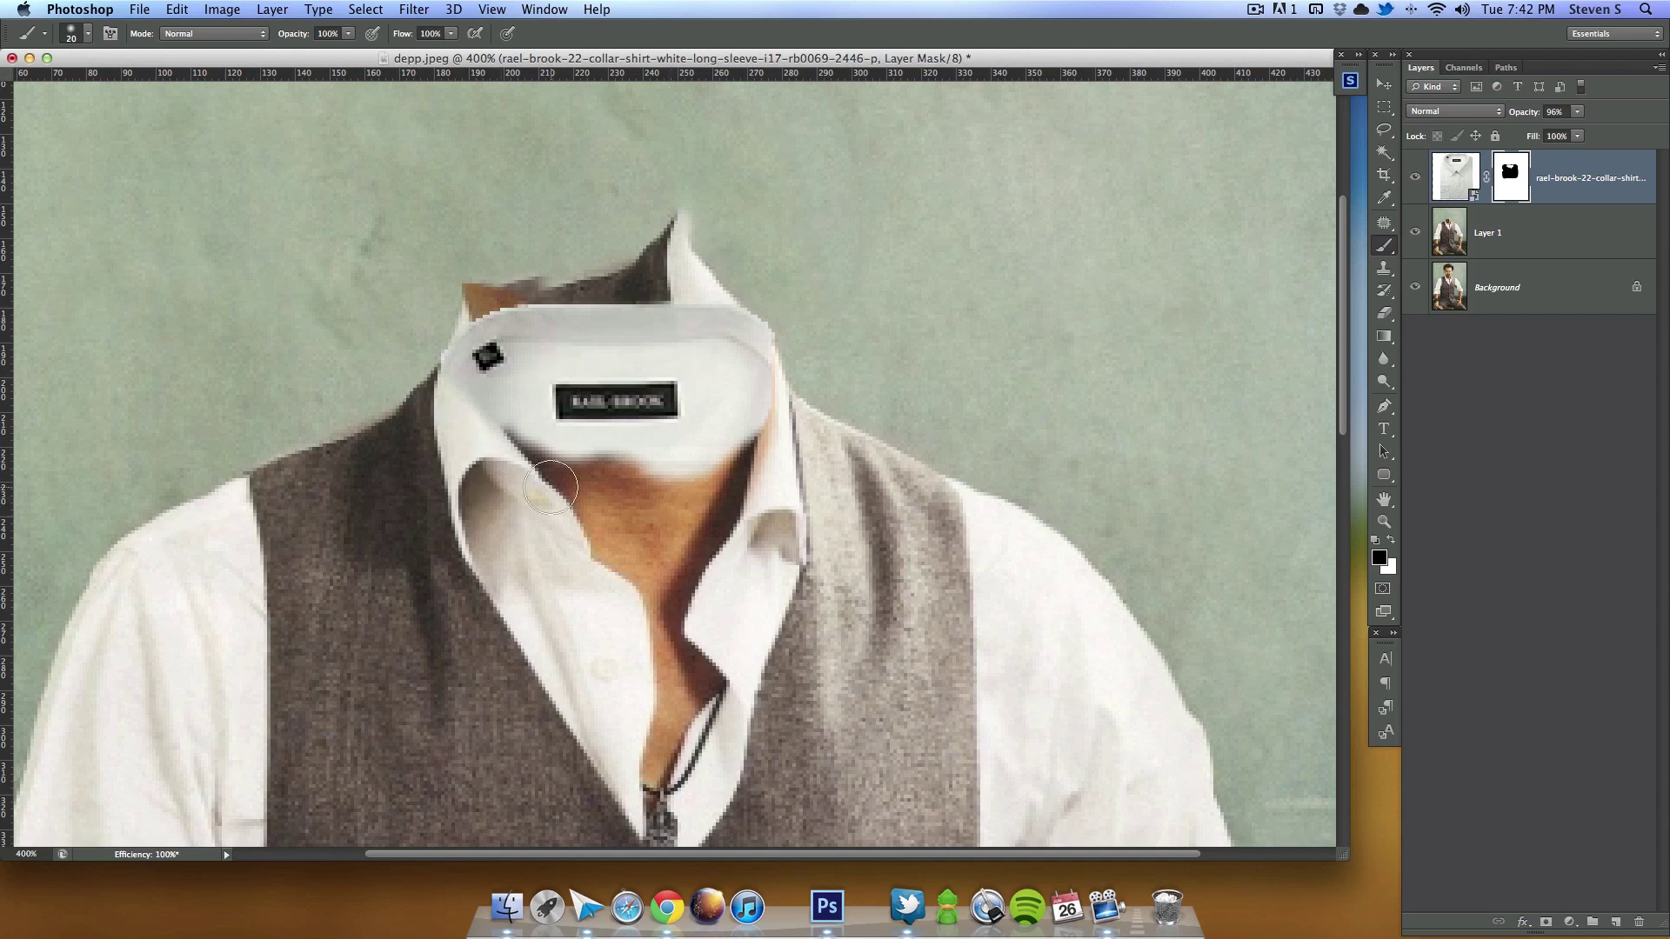
# Step: Hide the masked shirt layer and add a new empty layer above Layer 1
pyautogui.moveTo(658, 762); pyautogui.dragTo(650, 614)
pyautogui.click(1415, 177)
pyautogui.click(1543, 240)
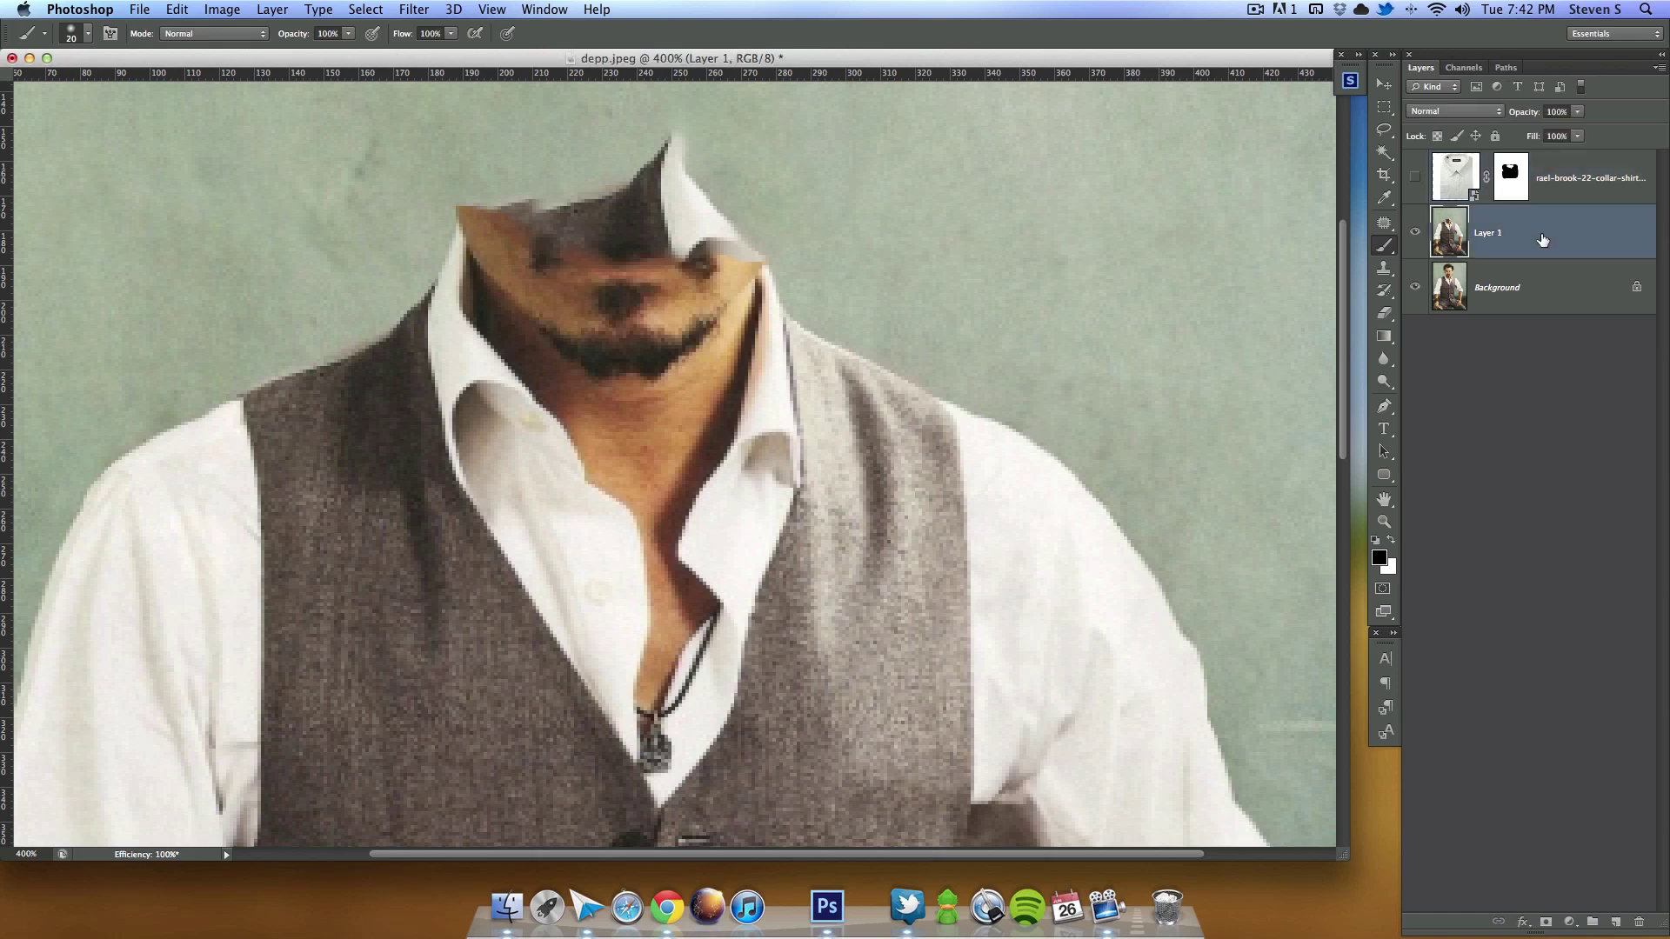
pyautogui.click(1615, 922)
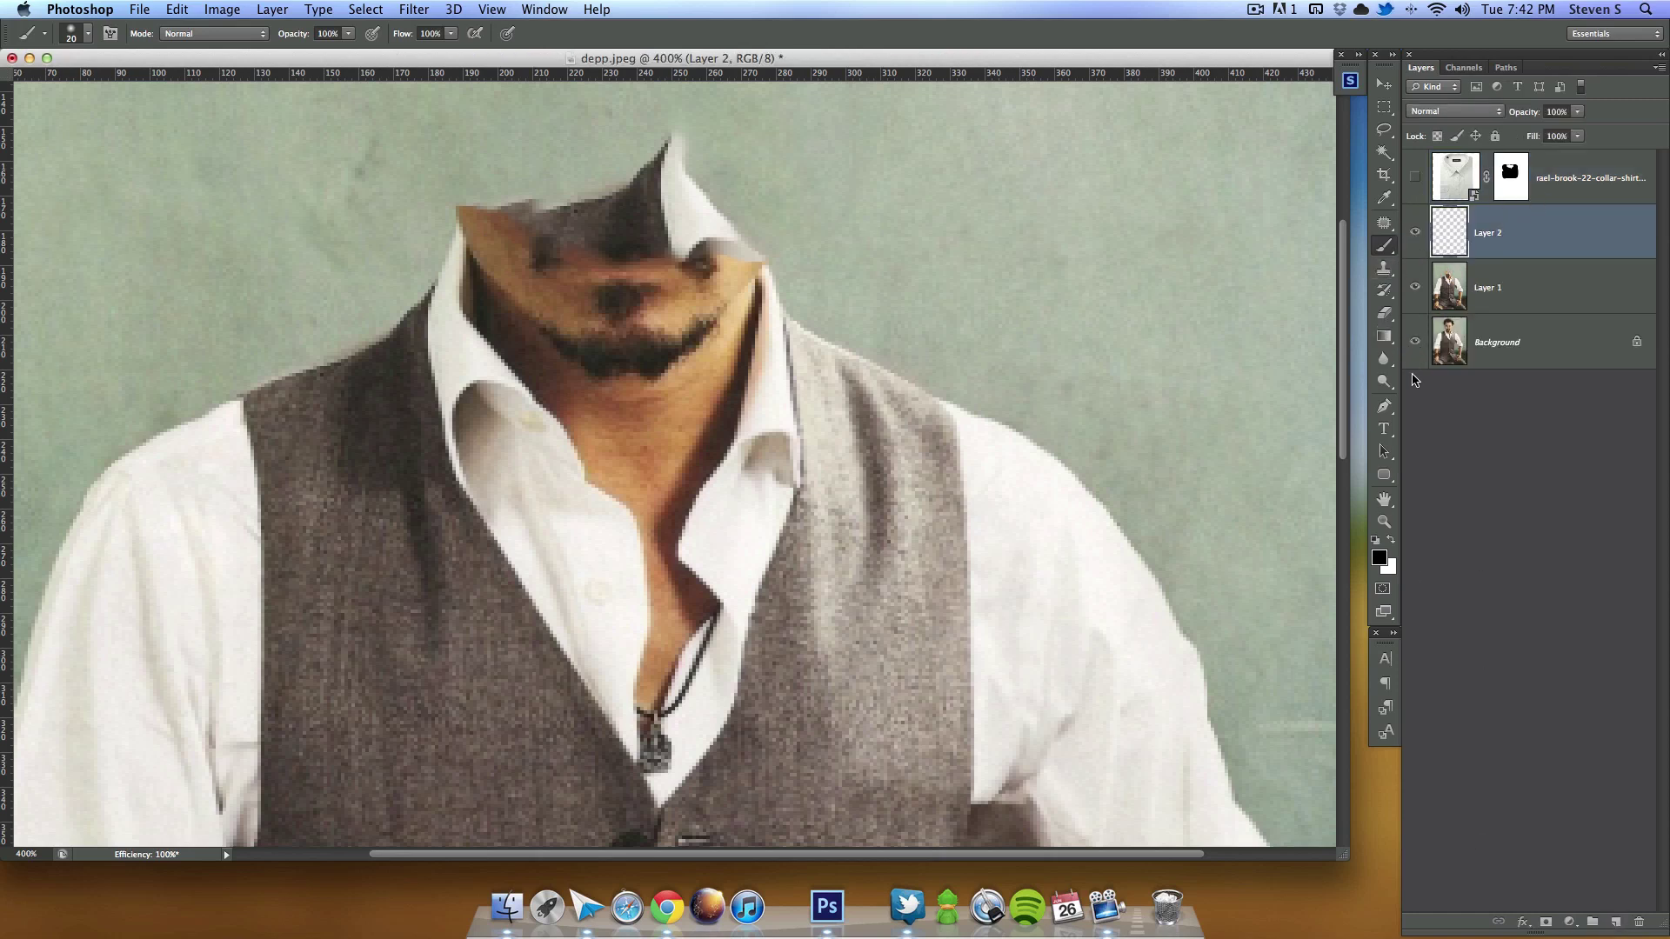
# Step: Start a black Pen shape down the inner edge of the viewer's-left collar and lower its opacity to 52%
pyautogui.click(1384, 406)
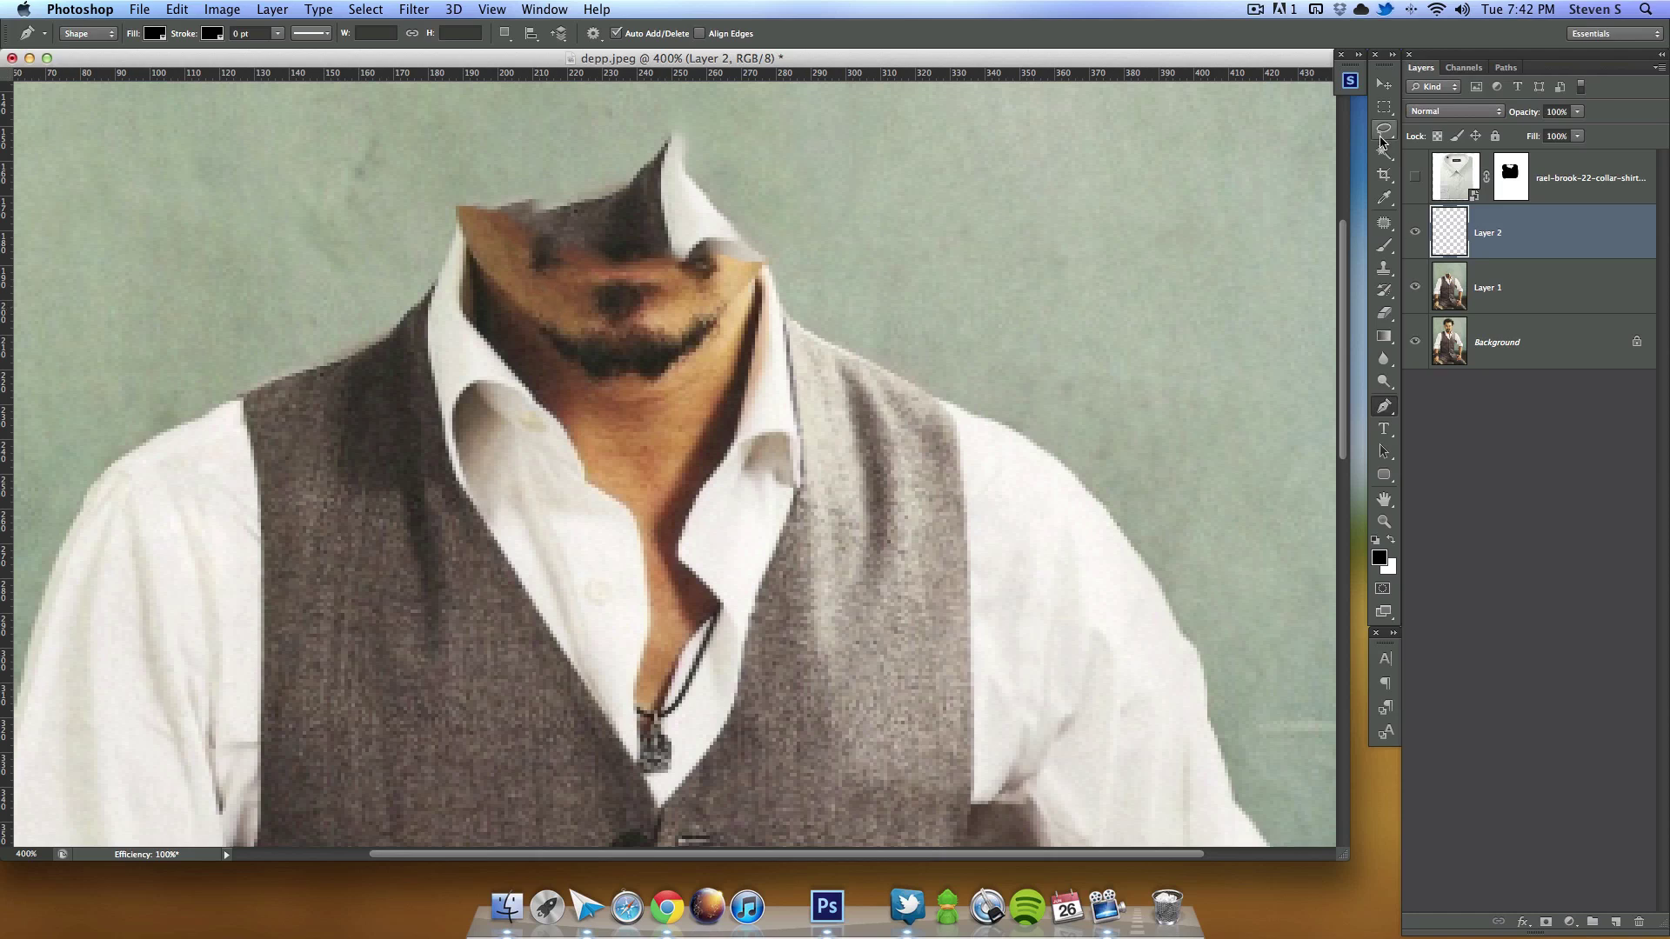
pyautogui.click(446, 206)
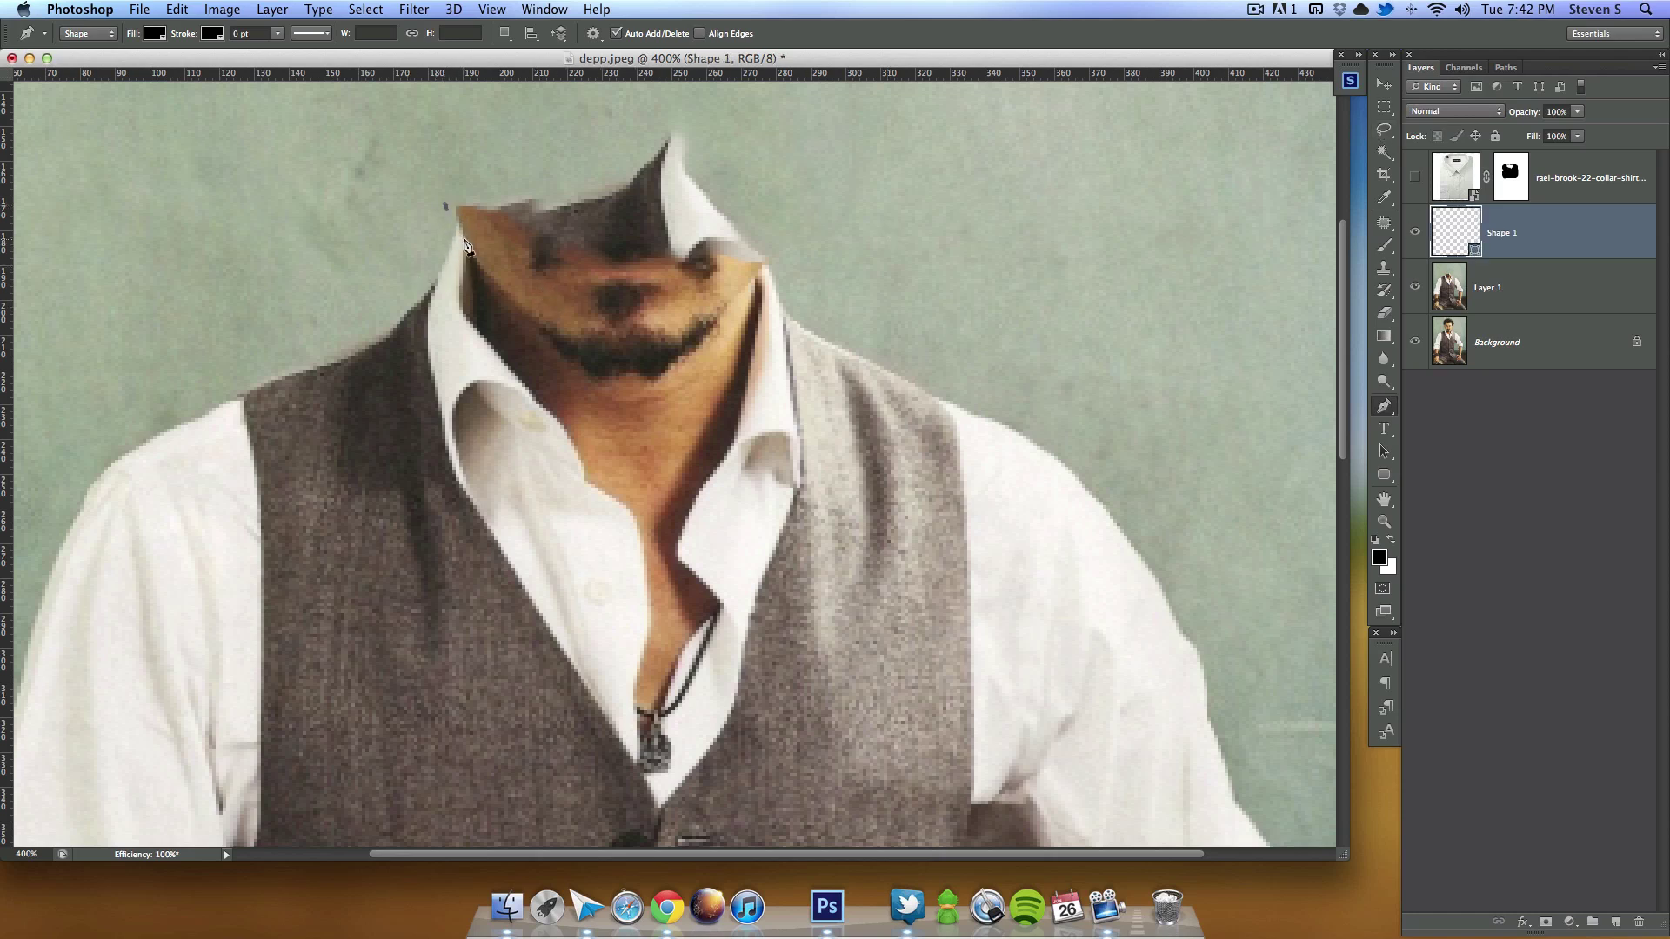
pyautogui.moveTo(469, 283); pyautogui.dragTo(470, 284)
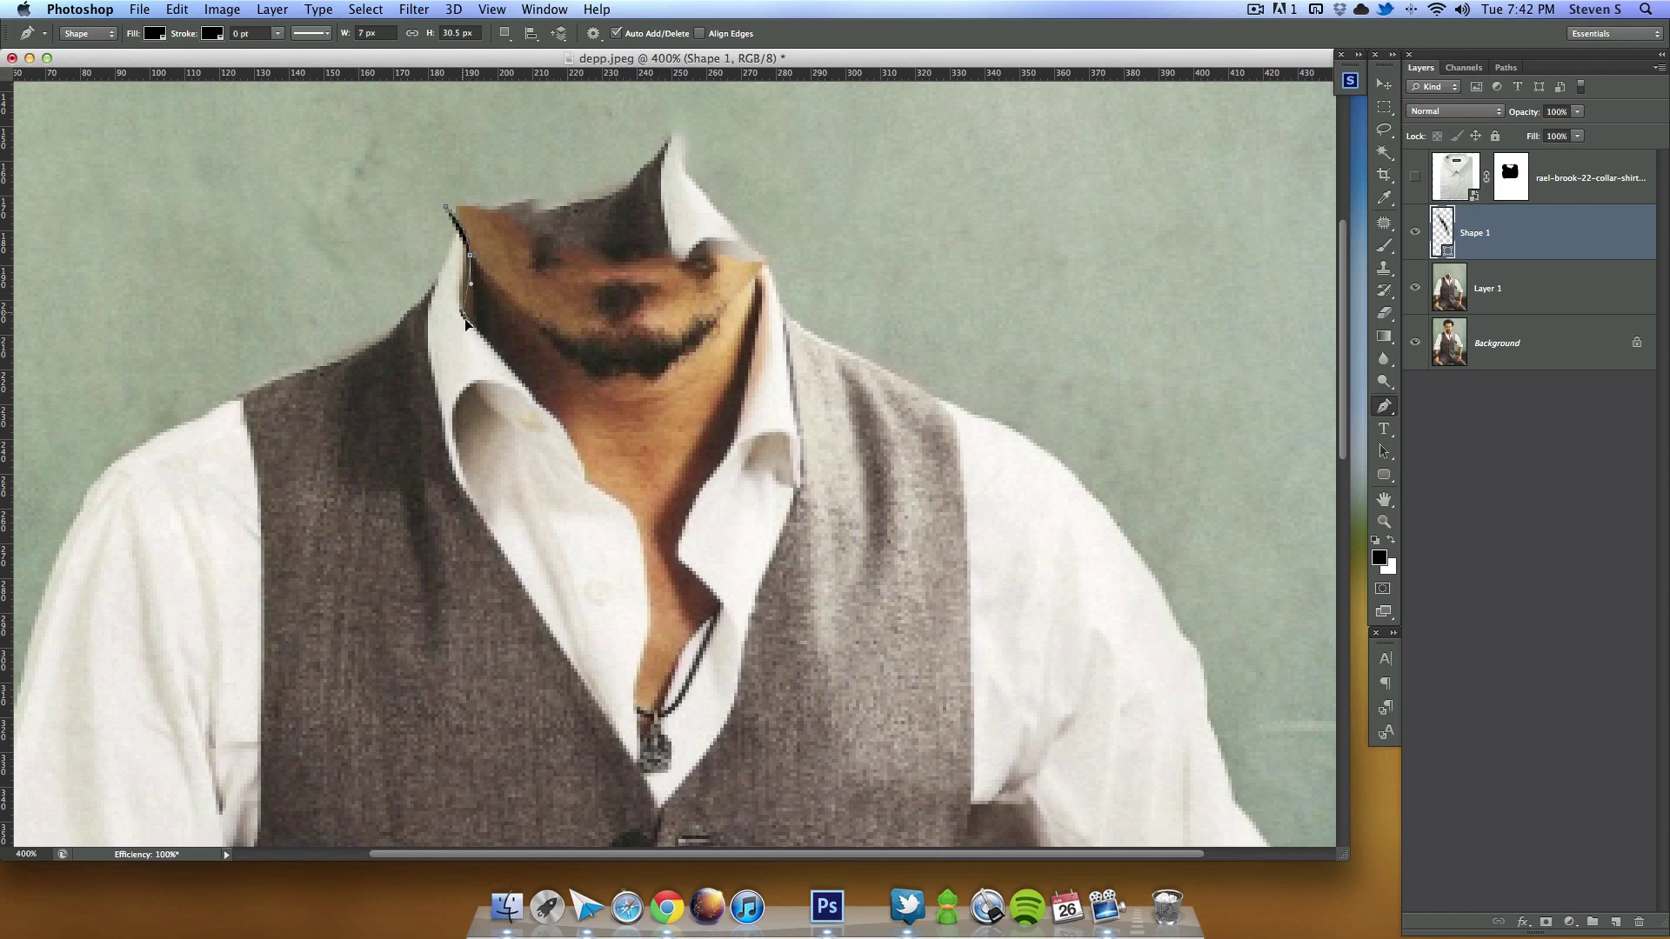
pyautogui.moveTo(466, 324); pyautogui.dragTo(466, 325)
pyautogui.click(497, 352)
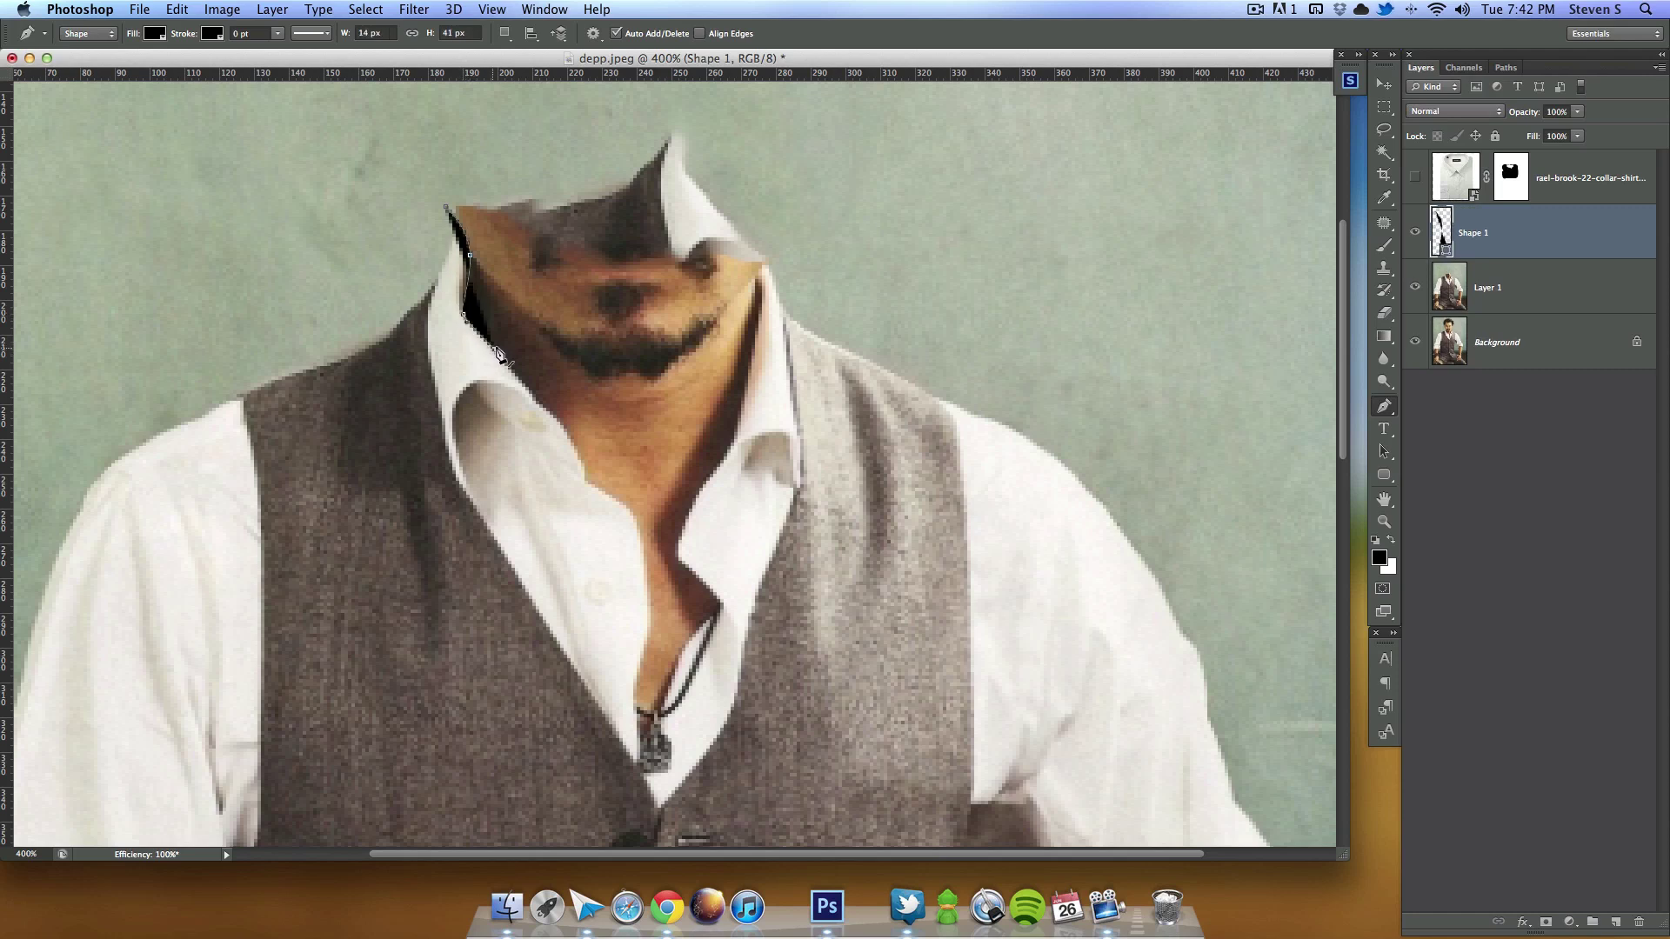
pyautogui.moveTo(1527, 120); pyautogui.dragTo(1487, 114)
pyautogui.click(536, 400)
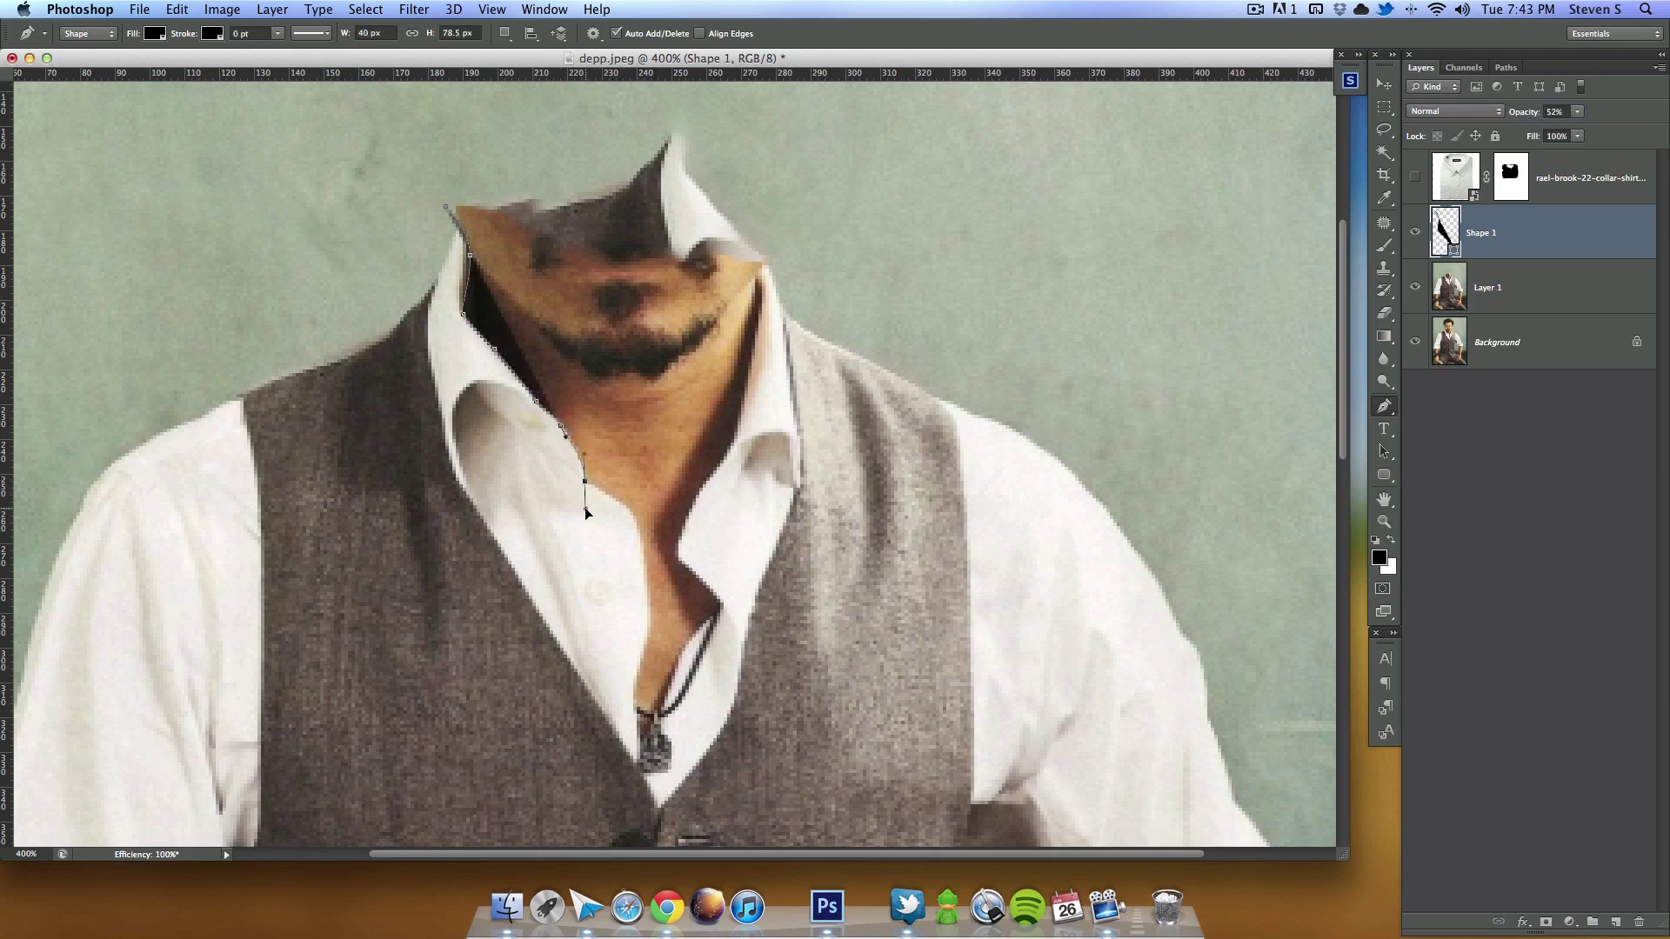
# Step: Continue the Pen shape down the shirt's open front to the pendant and back up along the necklace cord
pyautogui.click(584, 481)
pyautogui.moveTo(637, 529); pyautogui.dragTo(640, 560)
pyautogui.click(647, 638)
pyautogui.click(634, 704)
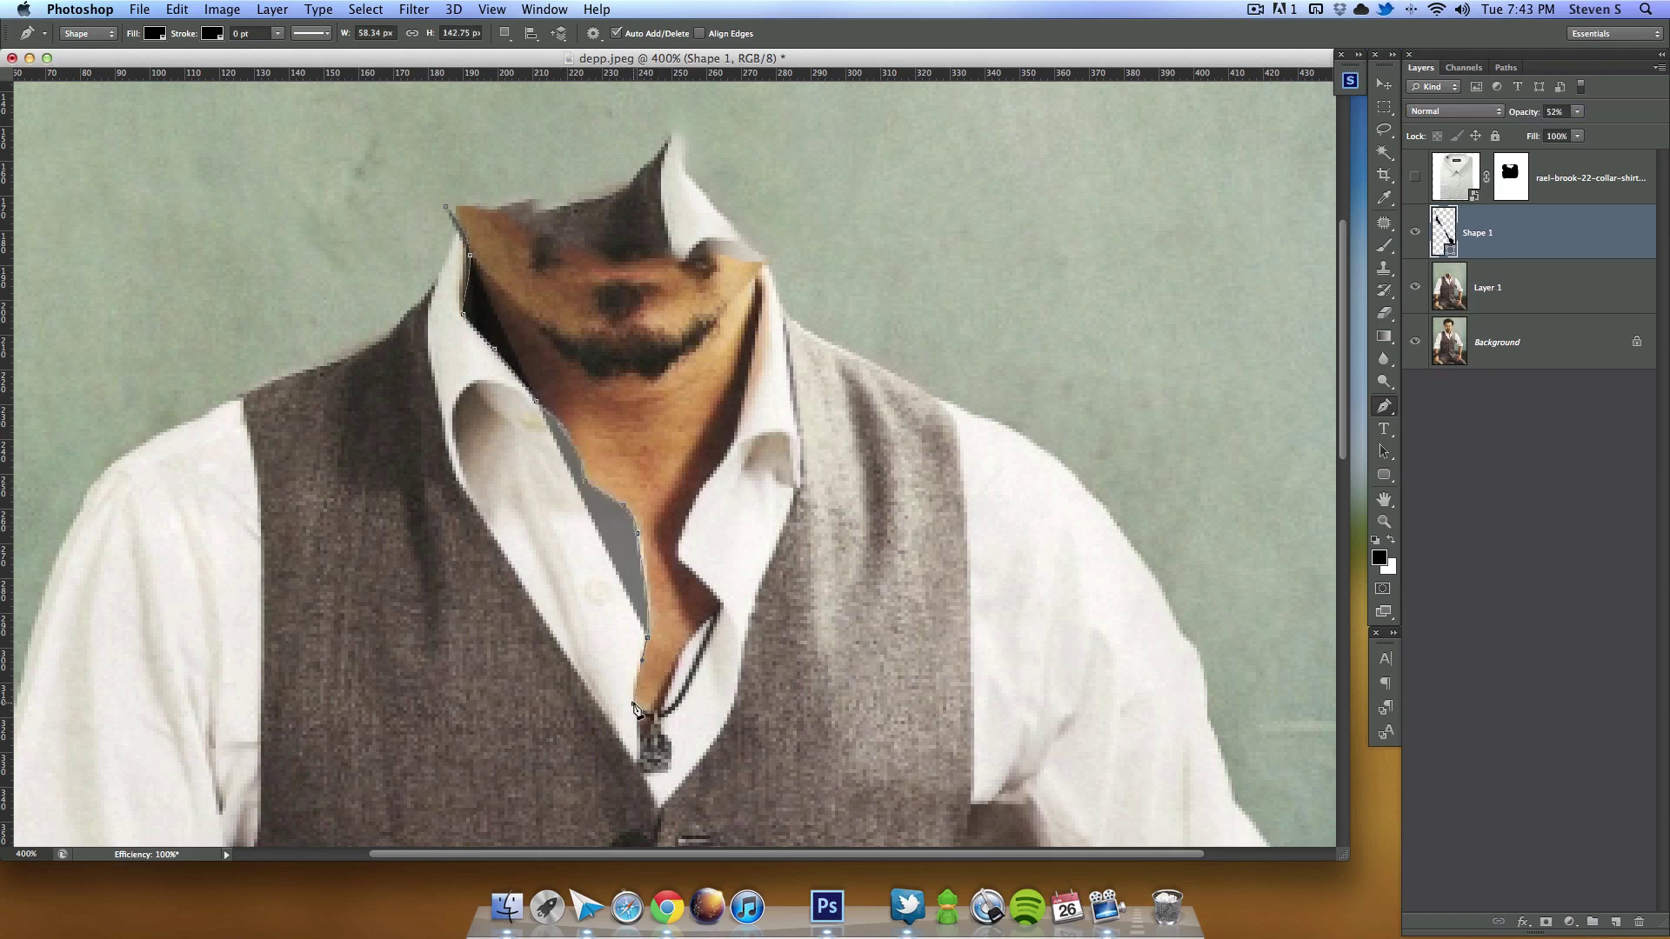
pyautogui.click(658, 715)
pyautogui.click(682, 651)
pyautogui.moveTo(706, 620); pyautogui.dragTo(725, 614)
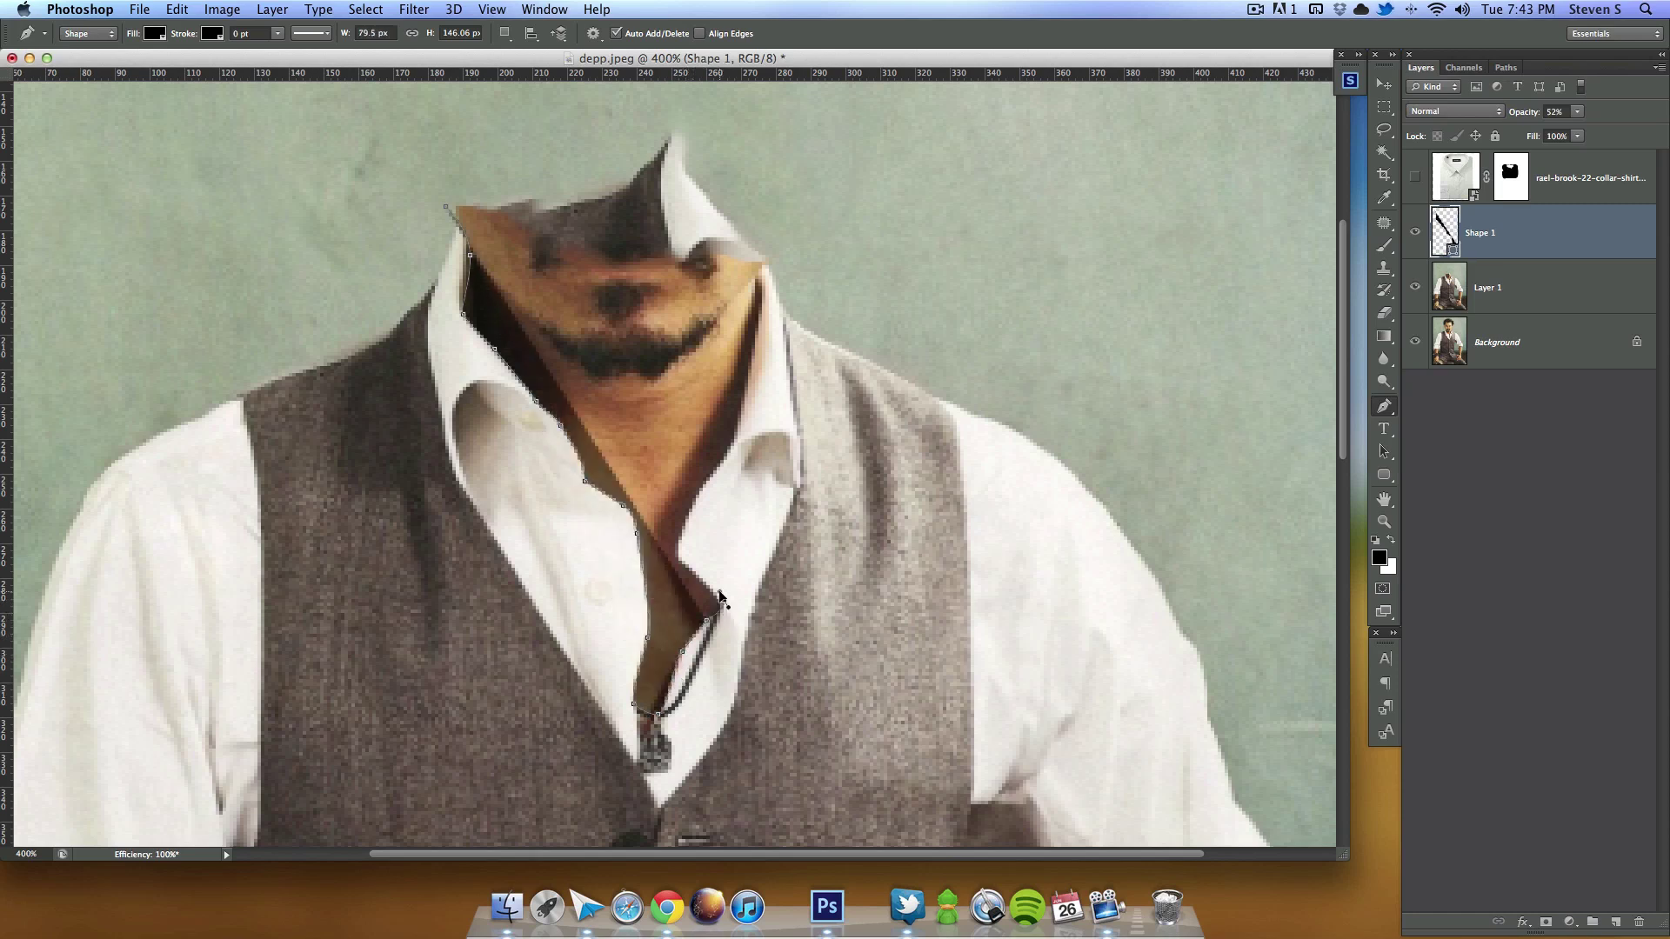
# Step: Trace the Pen shape up the viewer's-right shirt edge and collar, then close it across the top of the neck
pyautogui.click(718, 599)
pyautogui.click(680, 548)
pyautogui.click(705, 484)
pyautogui.click(738, 445)
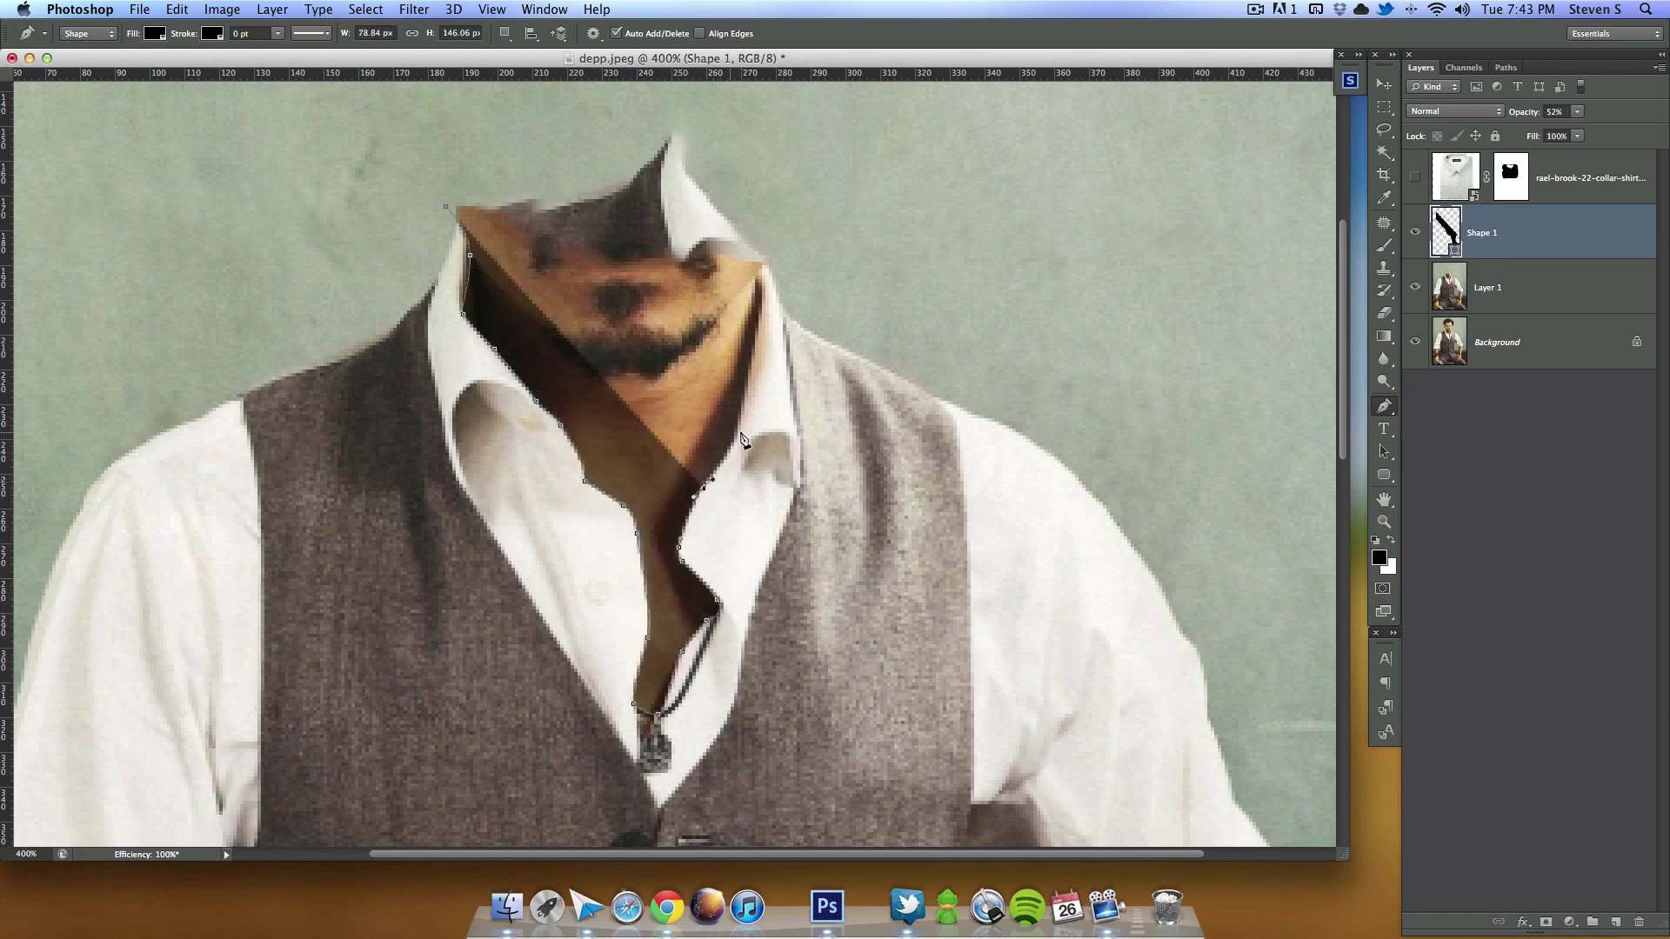
pyautogui.click(763, 303)
pyautogui.click(759, 277)
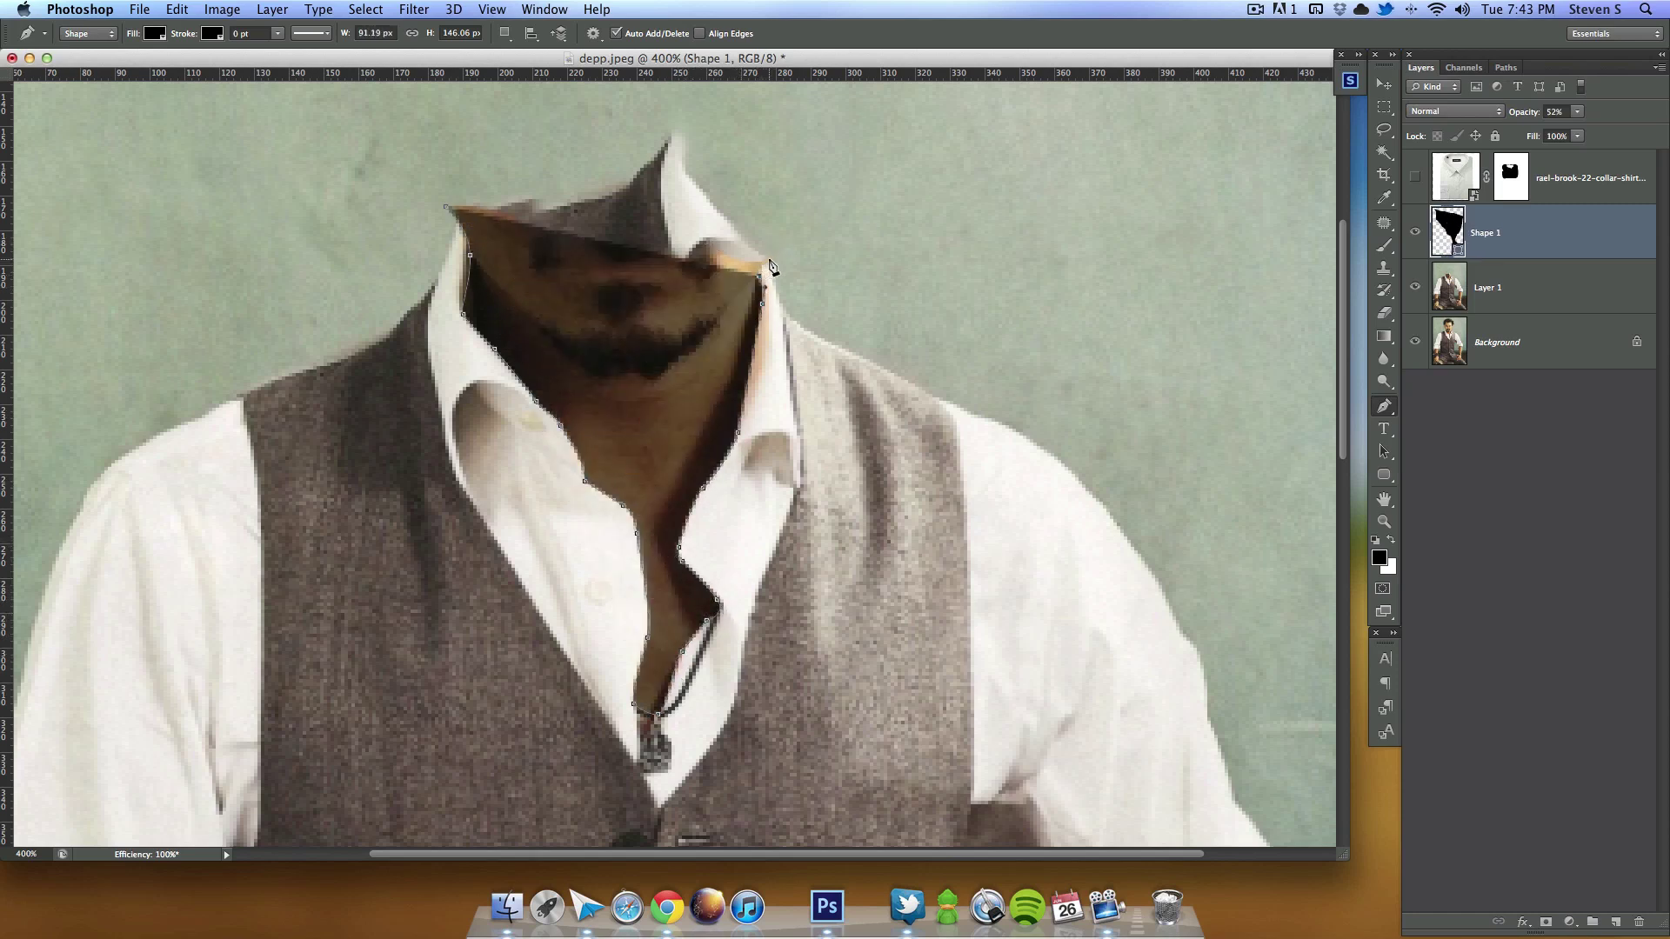
pyautogui.click(770, 261)
pyautogui.click(739, 201)
pyautogui.click(447, 207)
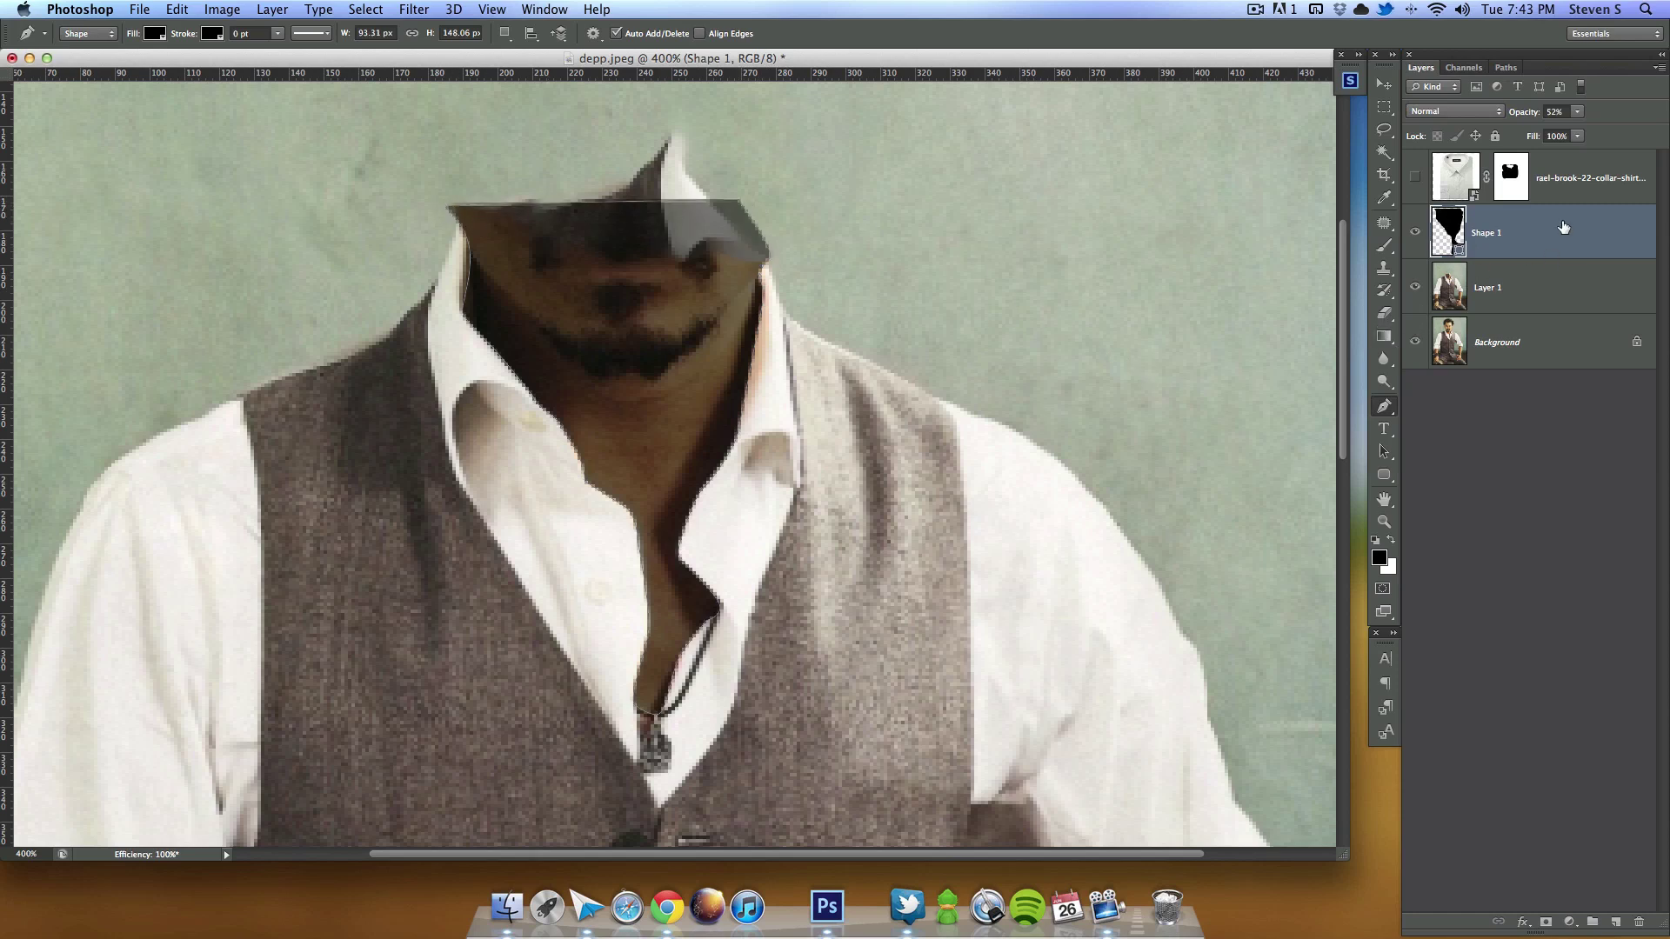
# Step: Raise the neck shape's opacity to 100% and change its fill colour to white
pyautogui.moveTo(1527, 109); pyautogui.dragTo(1595, 112)
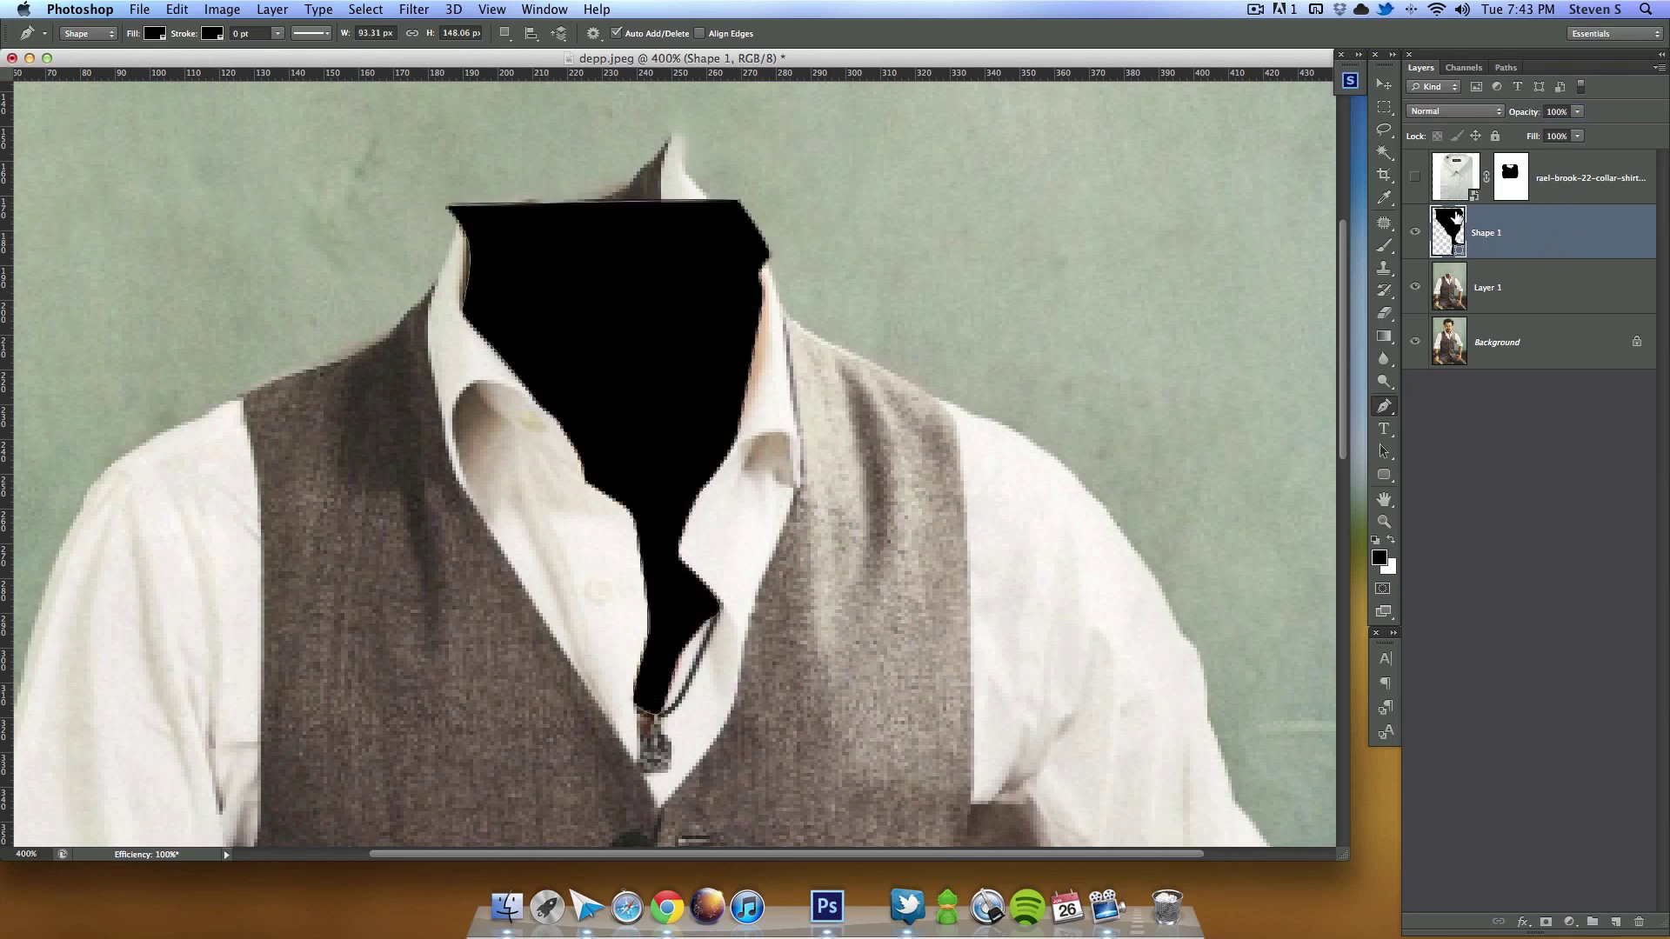
pyautogui.doubleClick(1450, 231)
pyautogui.click(1062, 514)
pyautogui.moveTo(1062, 514); pyautogui.dragTo(994, 378)
pyautogui.click(1388, 383)
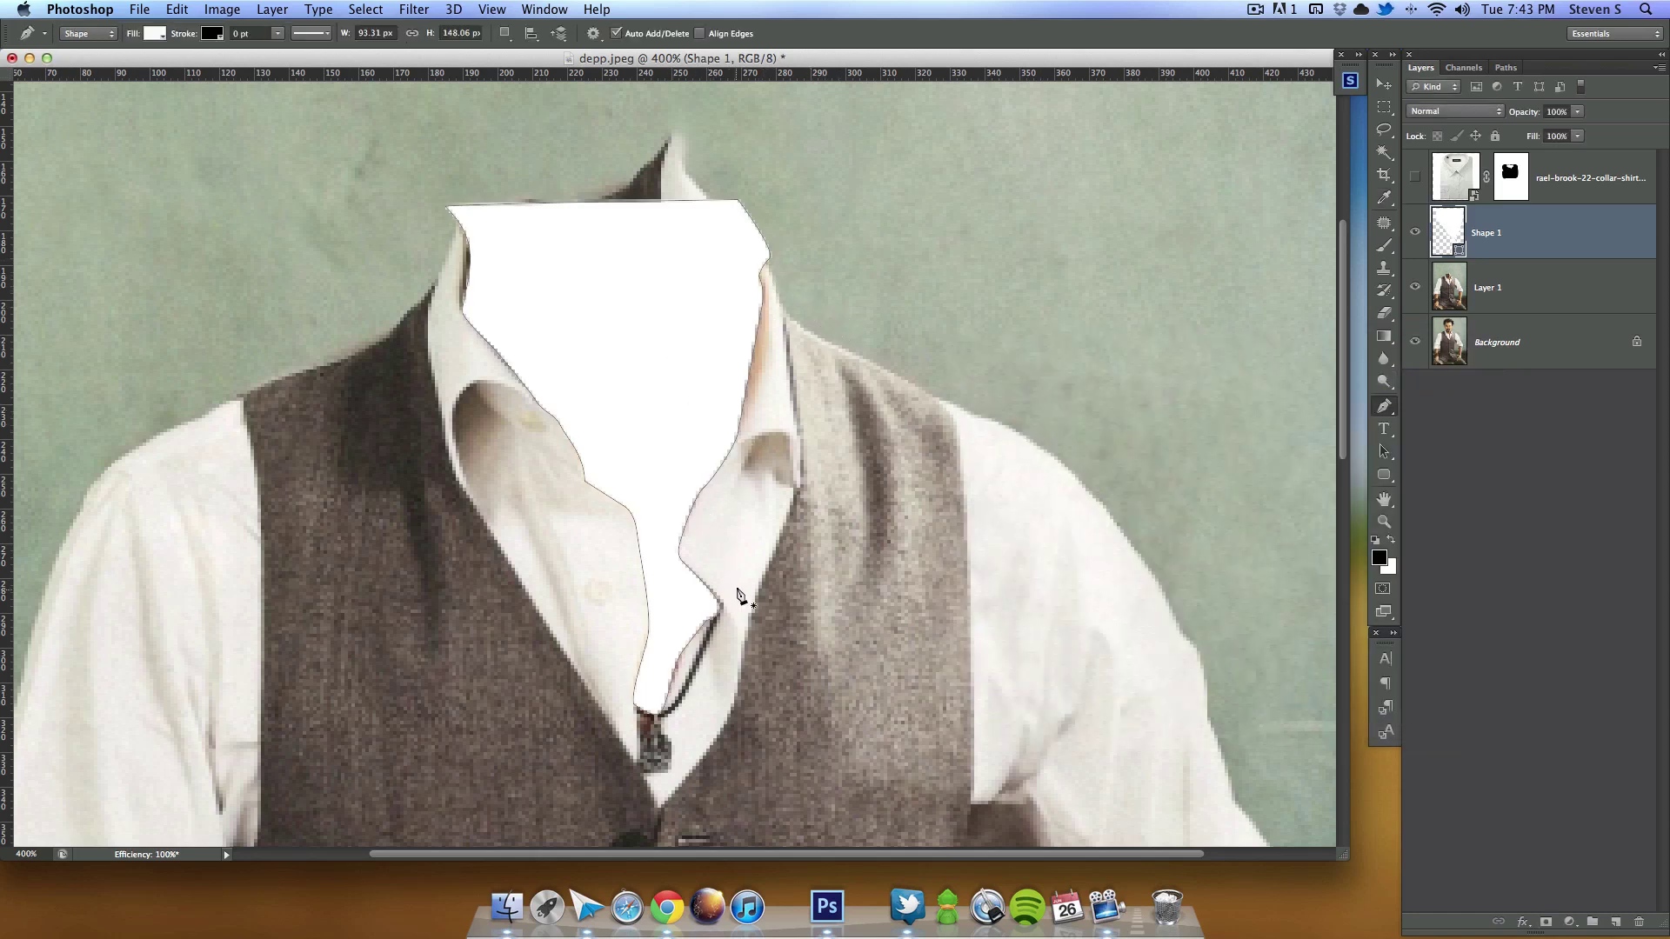
# Step: Load the neck shape's outline as a selection, invert it, and add a new layer directly above Layer 1
pyautogui.click(1422, 303)
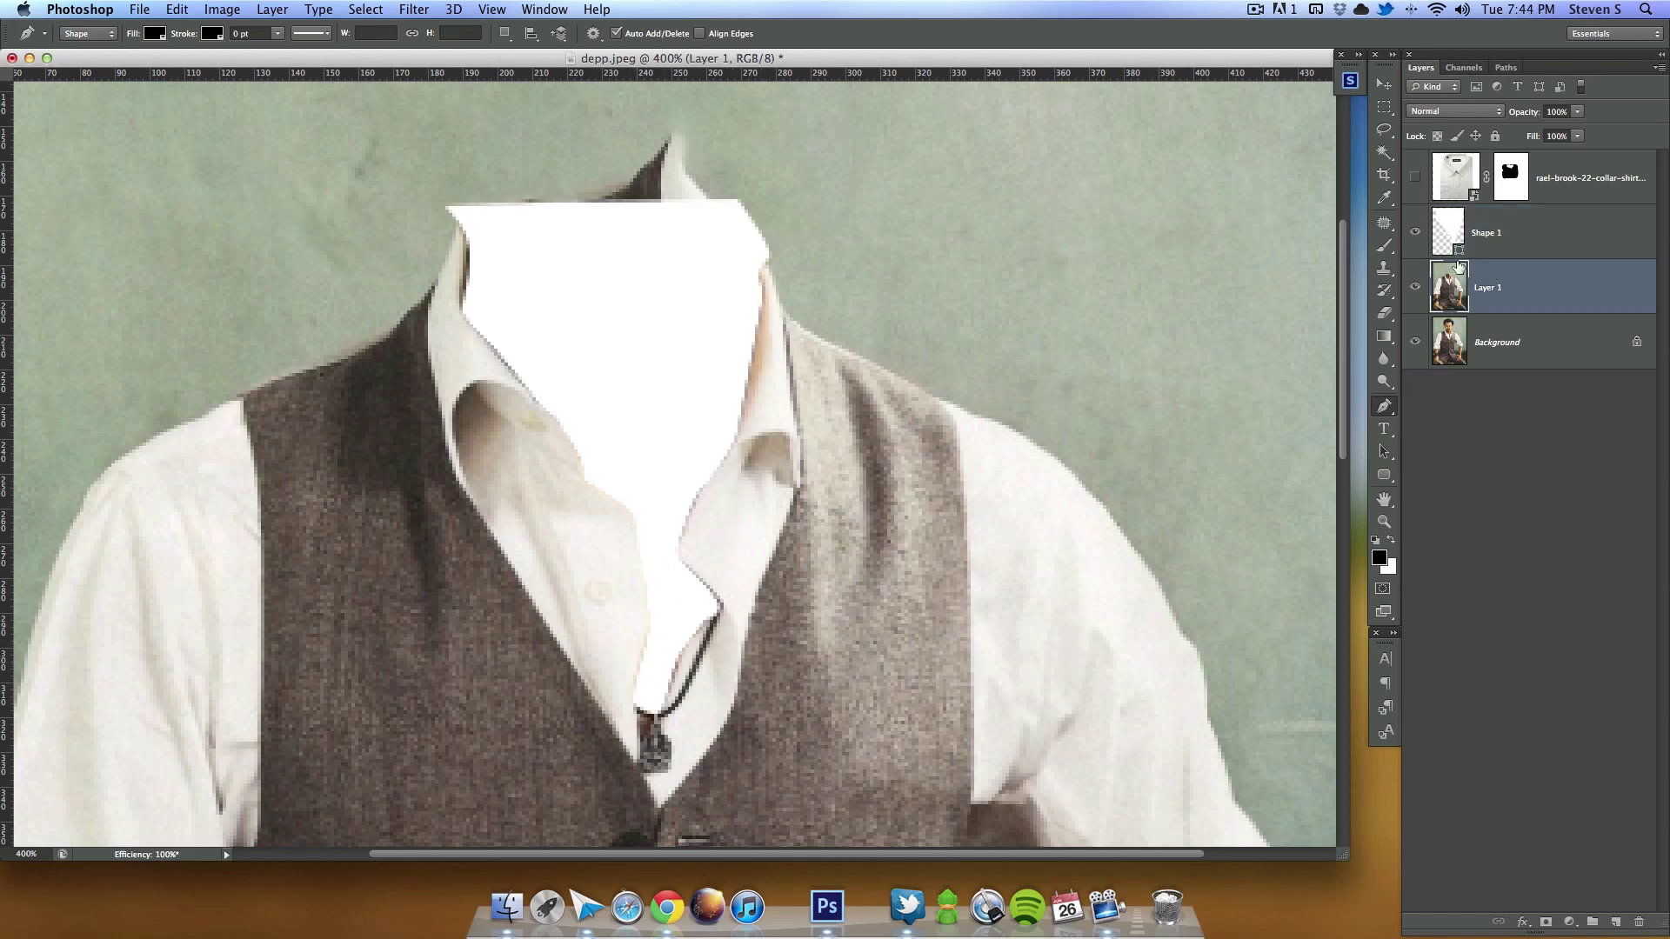
pyautogui.keyDown('super'); pyautogui.click(1449, 233); pyautogui.keyUp('super')
pyautogui.click(365, 9)
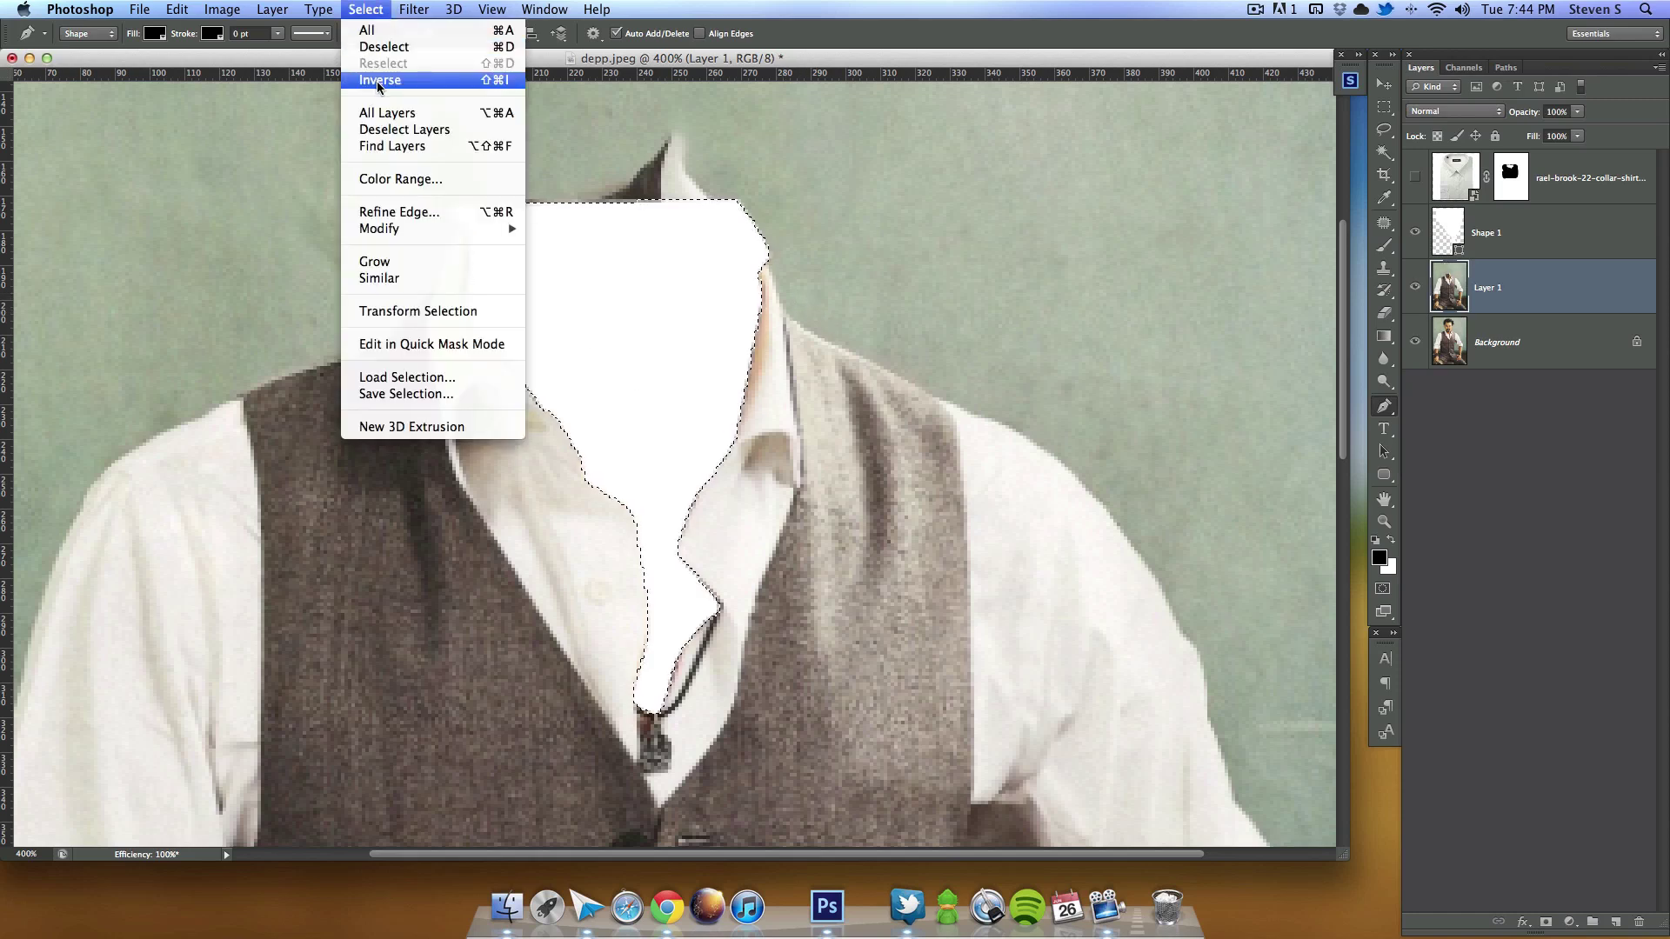
pyautogui.click(379, 81)
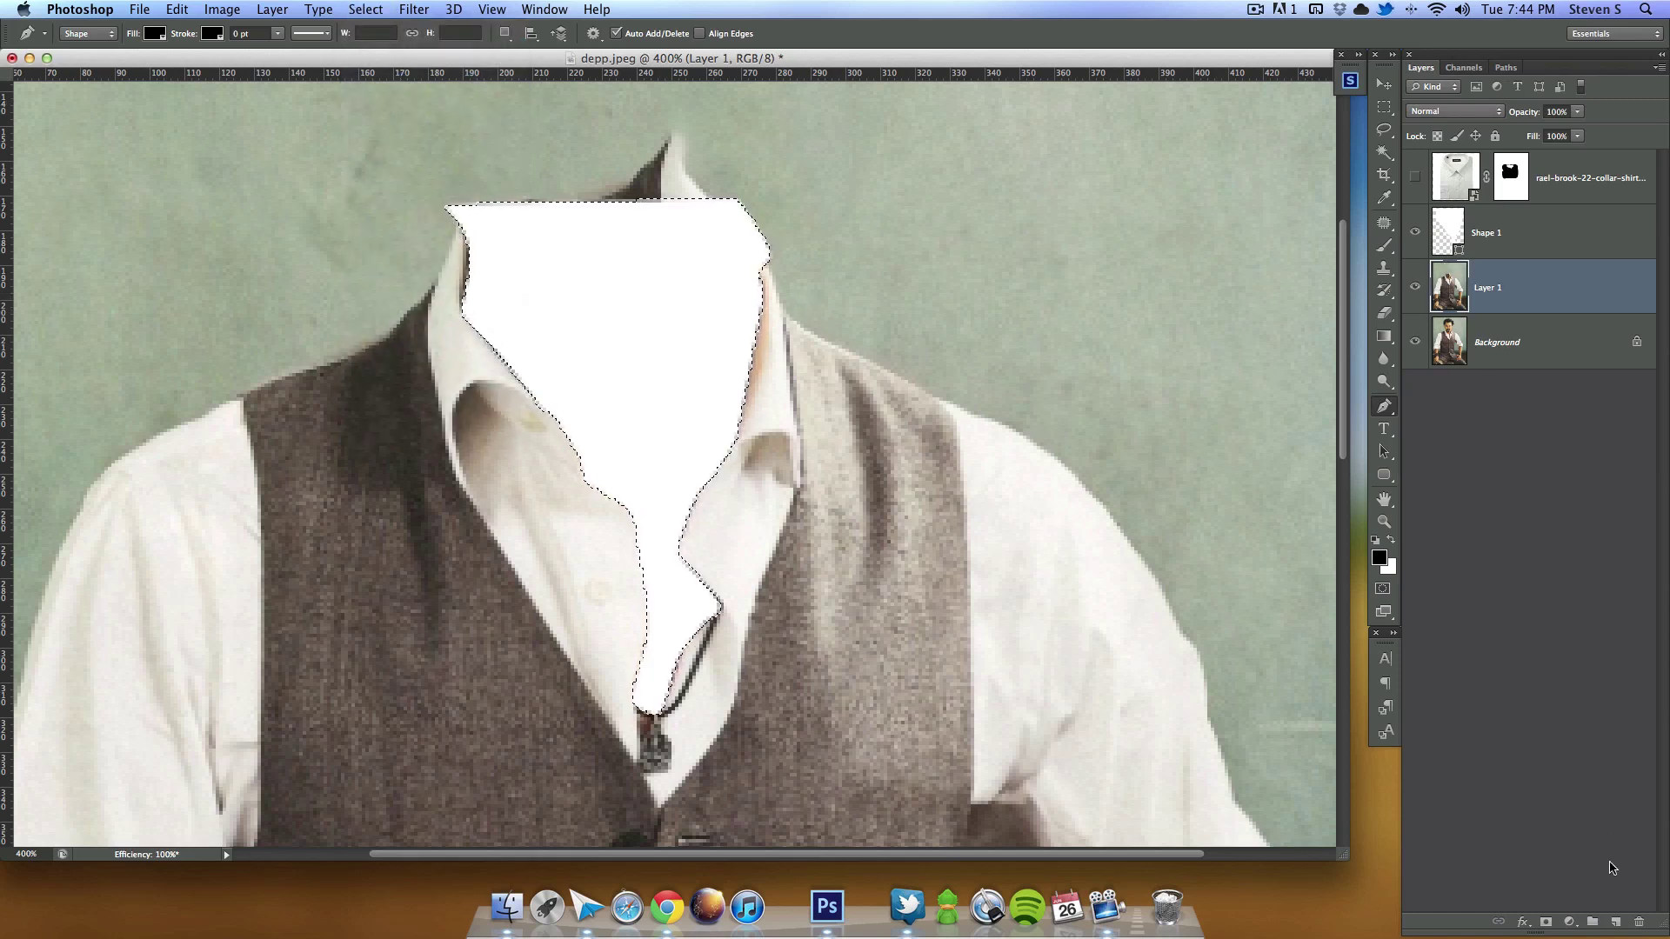
pyautogui.click(1616, 923)
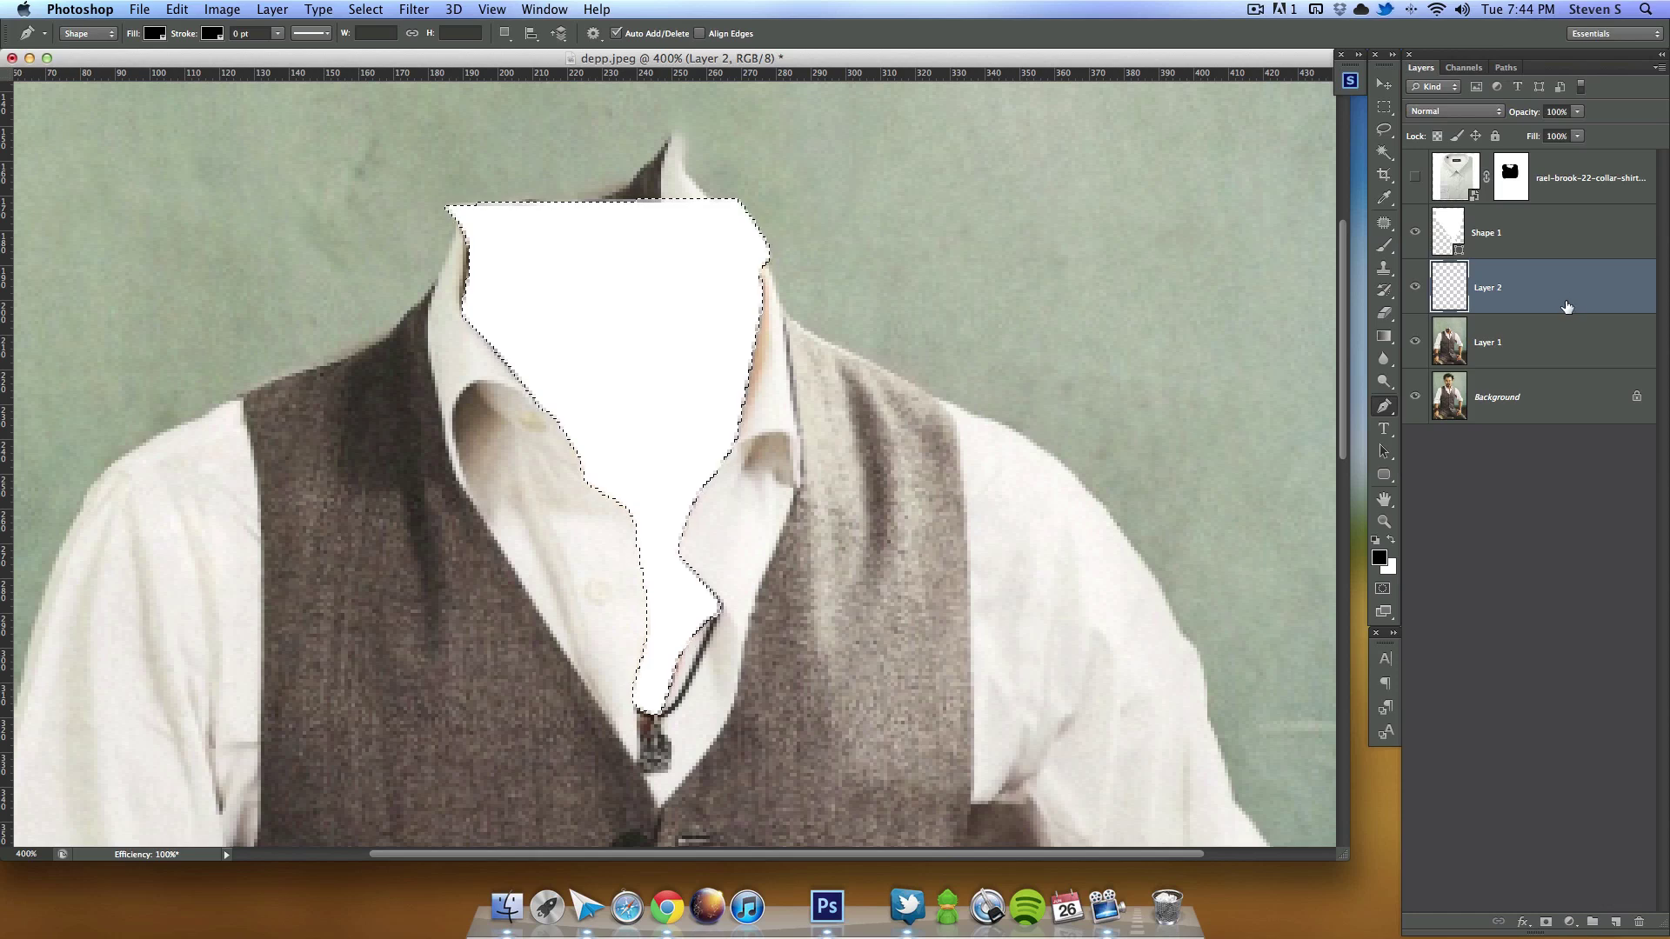
# Step: Set the brush colour to off-white e3e1df and paint over the skin tones along the viewer's-right inner collar and shirt edge
pyautogui.click(1384, 246)
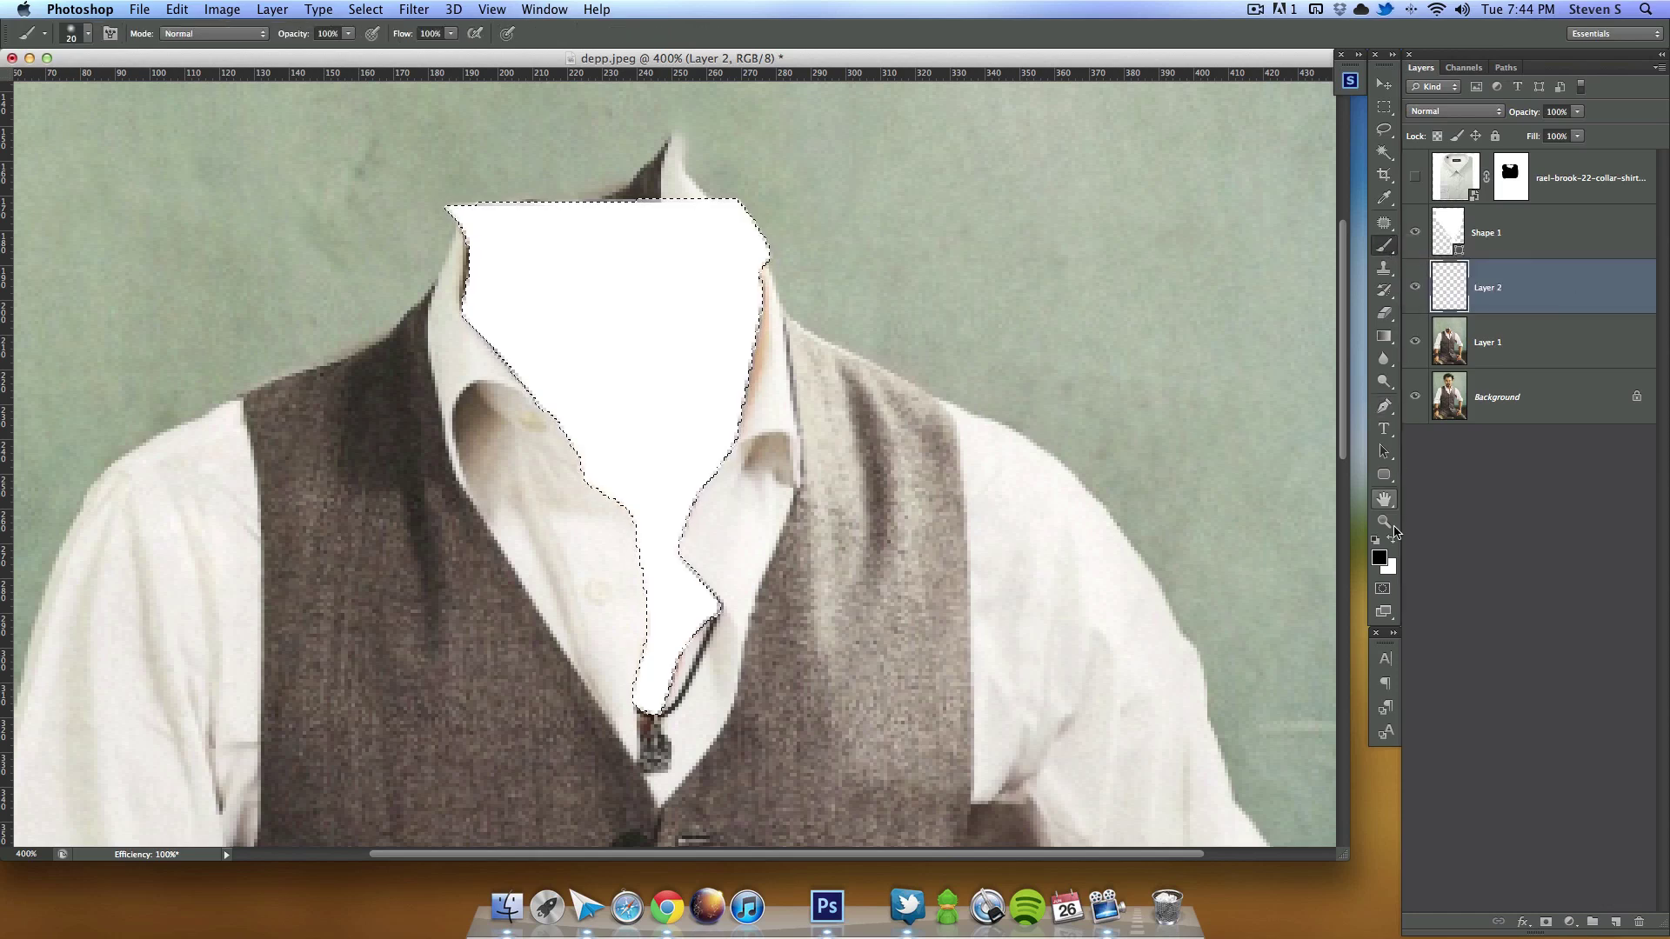
pyautogui.click(1379, 559)
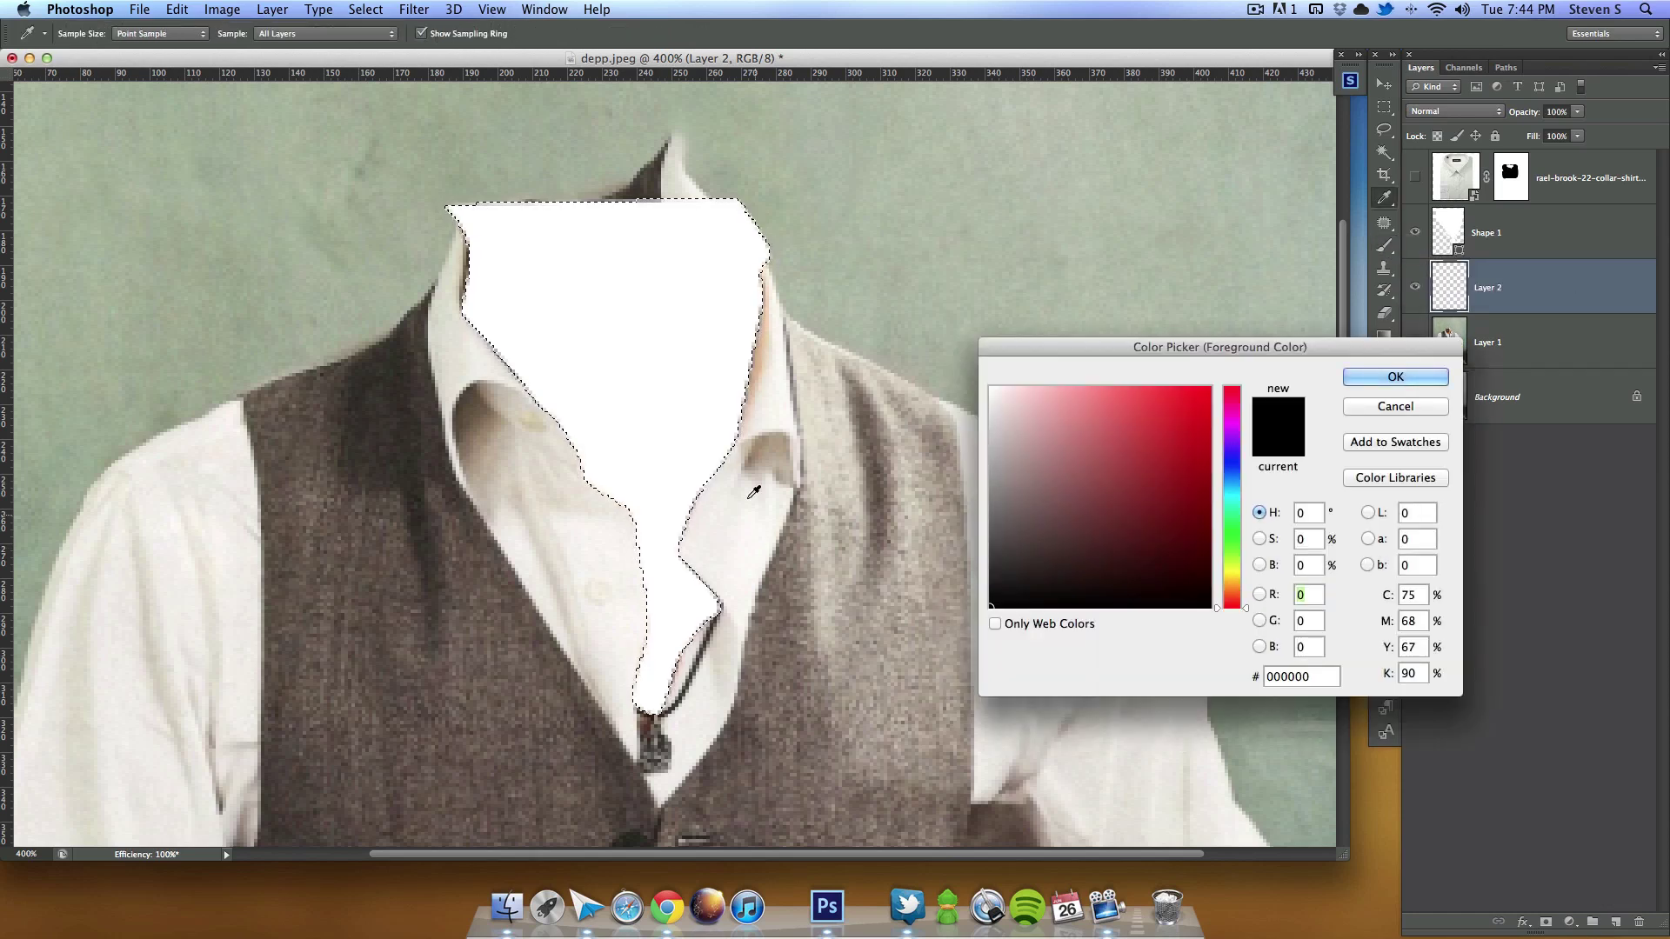
pyautogui.click(768, 390)
pyautogui.click(1001, 410)
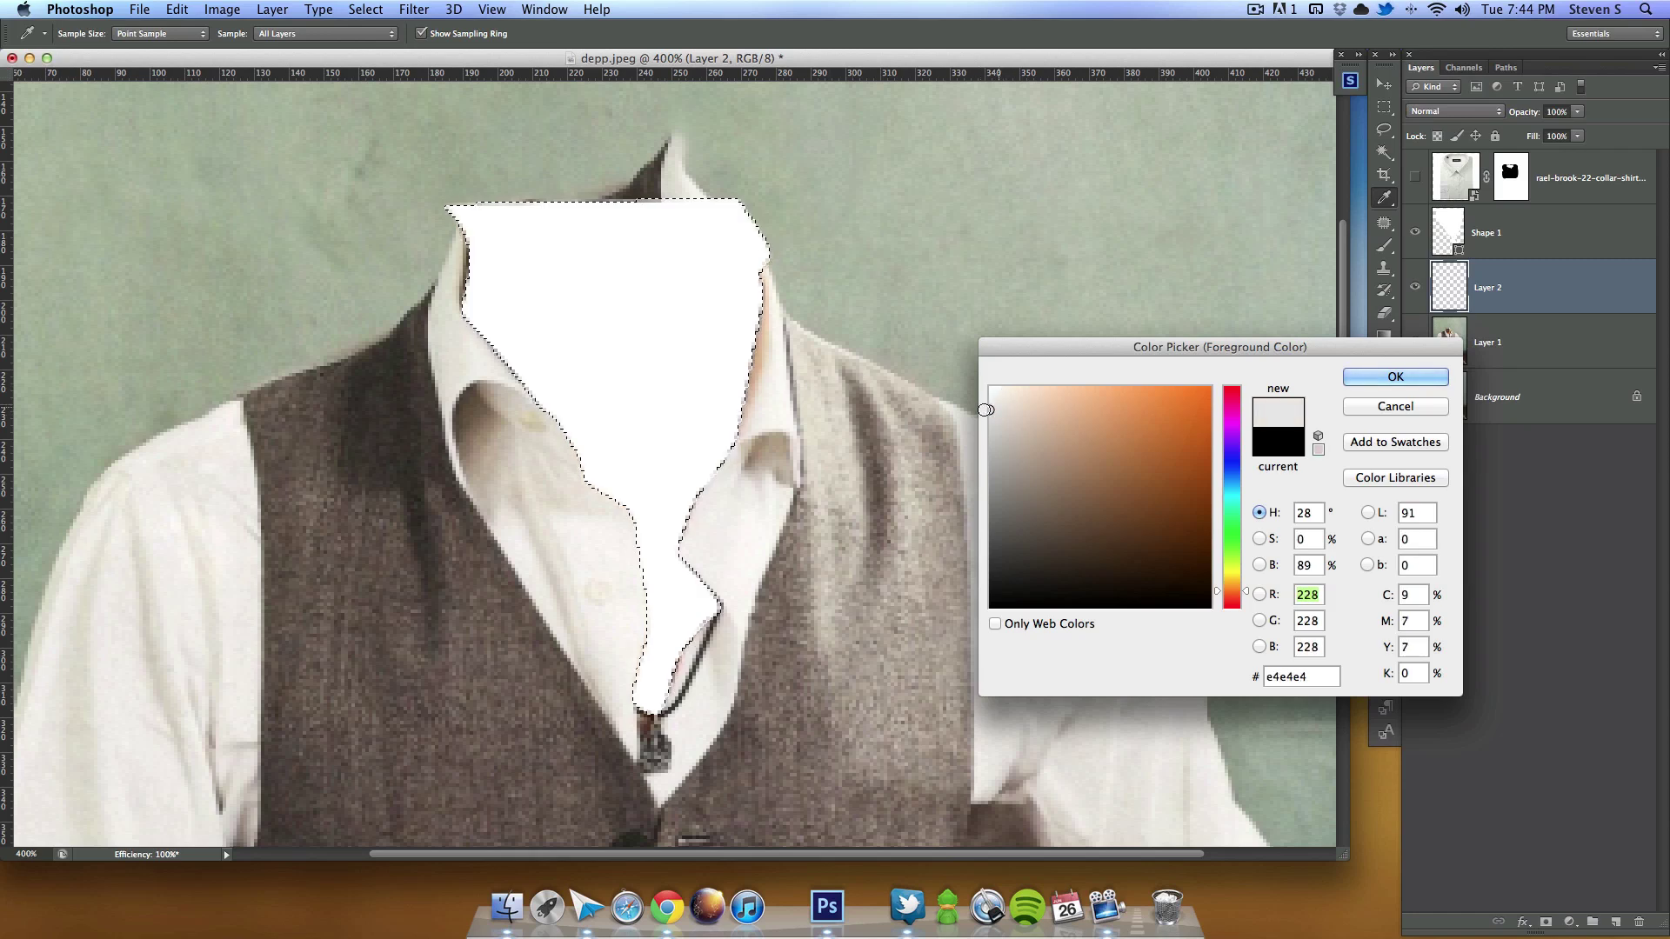
pyautogui.click(993, 410)
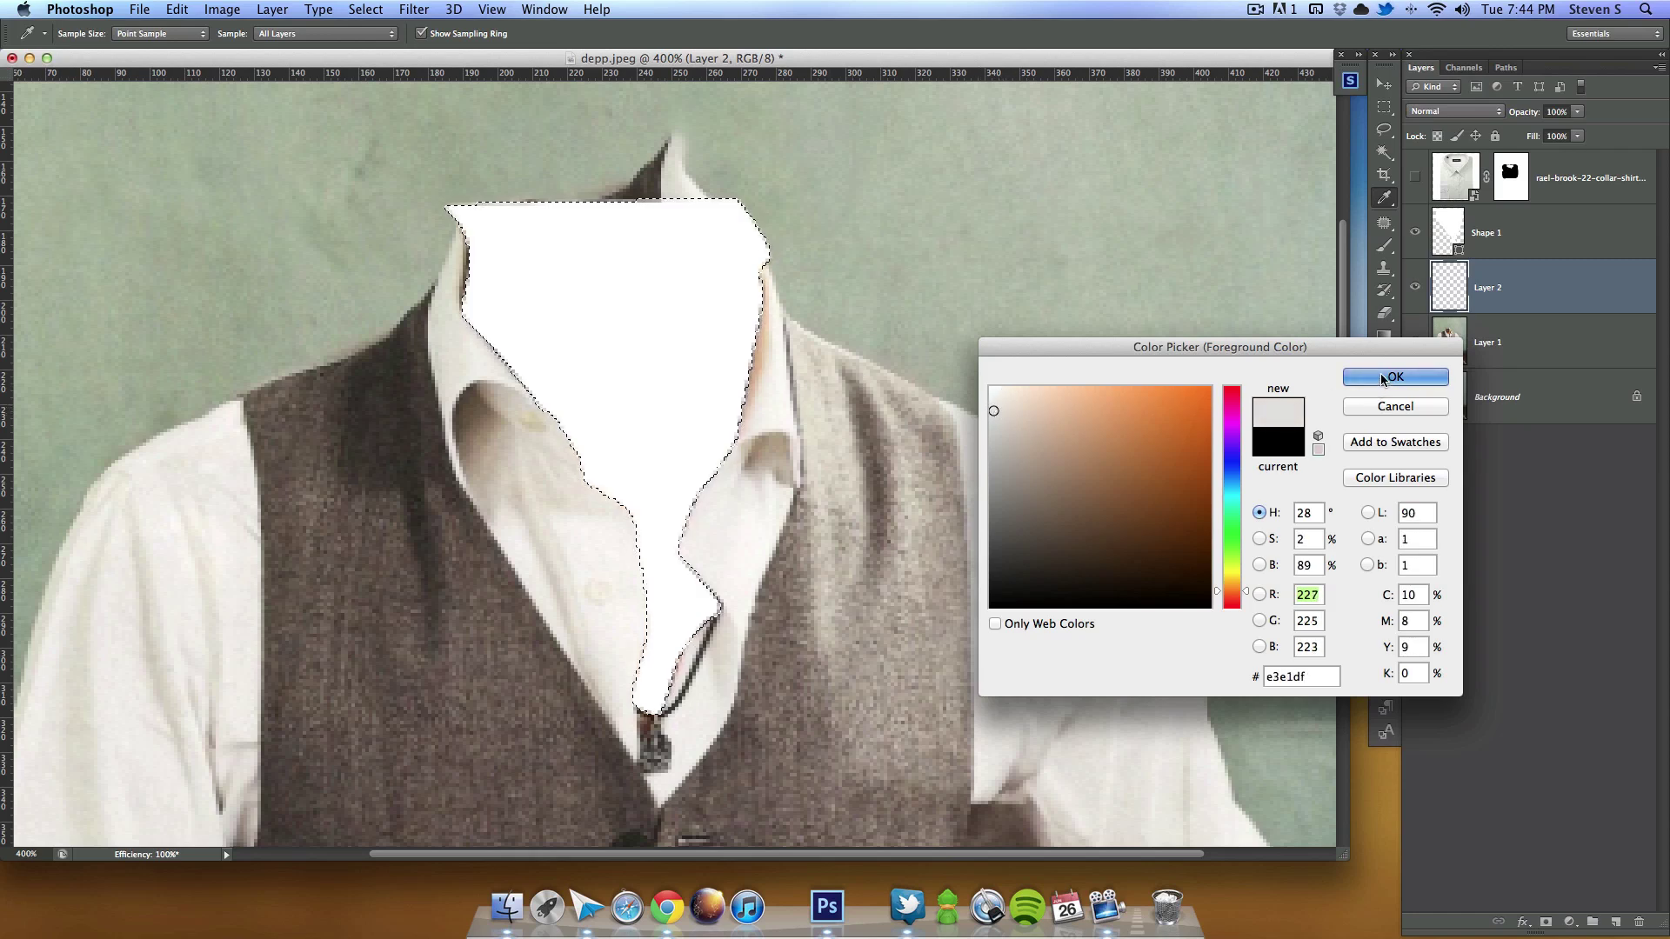
pyautogui.click(1380, 375)
pyautogui.press('b')
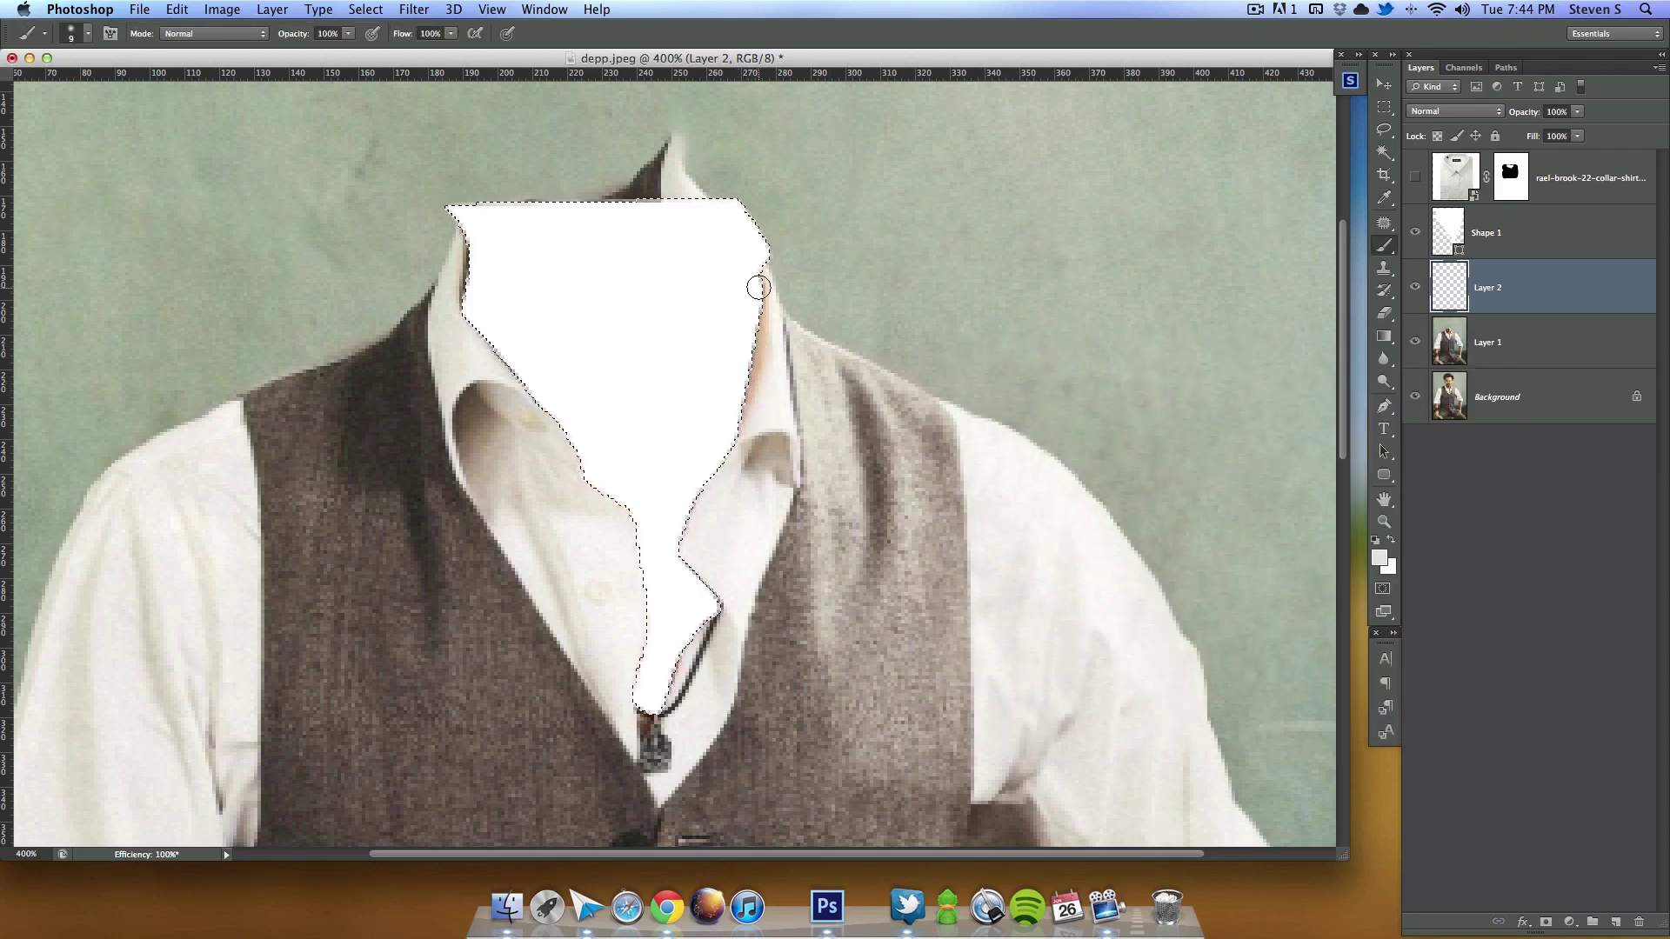
pyautogui.moveTo(758, 287)
pyautogui.mouseDown()
pyautogui.moveTo(740, 414)
pyautogui.moveTo(753, 360)
pyautogui.moveTo(711, 473)
pyautogui.moveTo(732, 442)
pyautogui.moveTo(680, 551)
pyautogui.moveTo(675, 537)
pyautogui.moveTo(702, 620)
pyautogui.mouseUp()
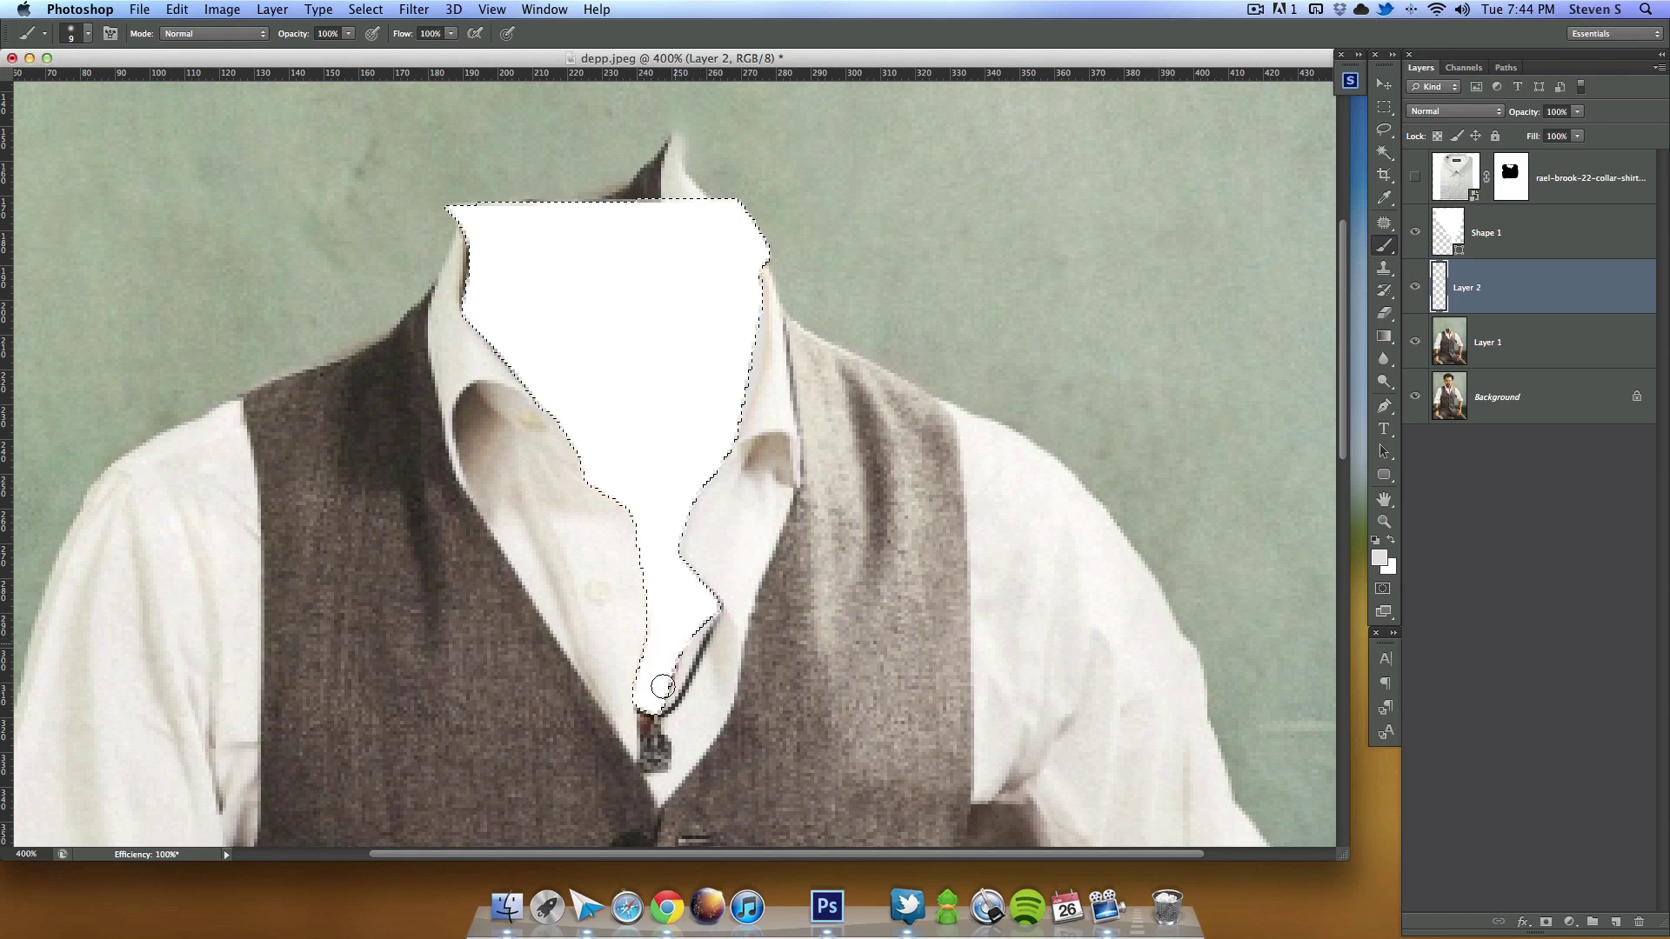
# Step: Paint off-white over the remaining skin tones along the viewer's-left inner collar and shirt edge, and clear the selection
pyautogui.moveTo(663, 687); pyautogui.dragTo(644, 678)
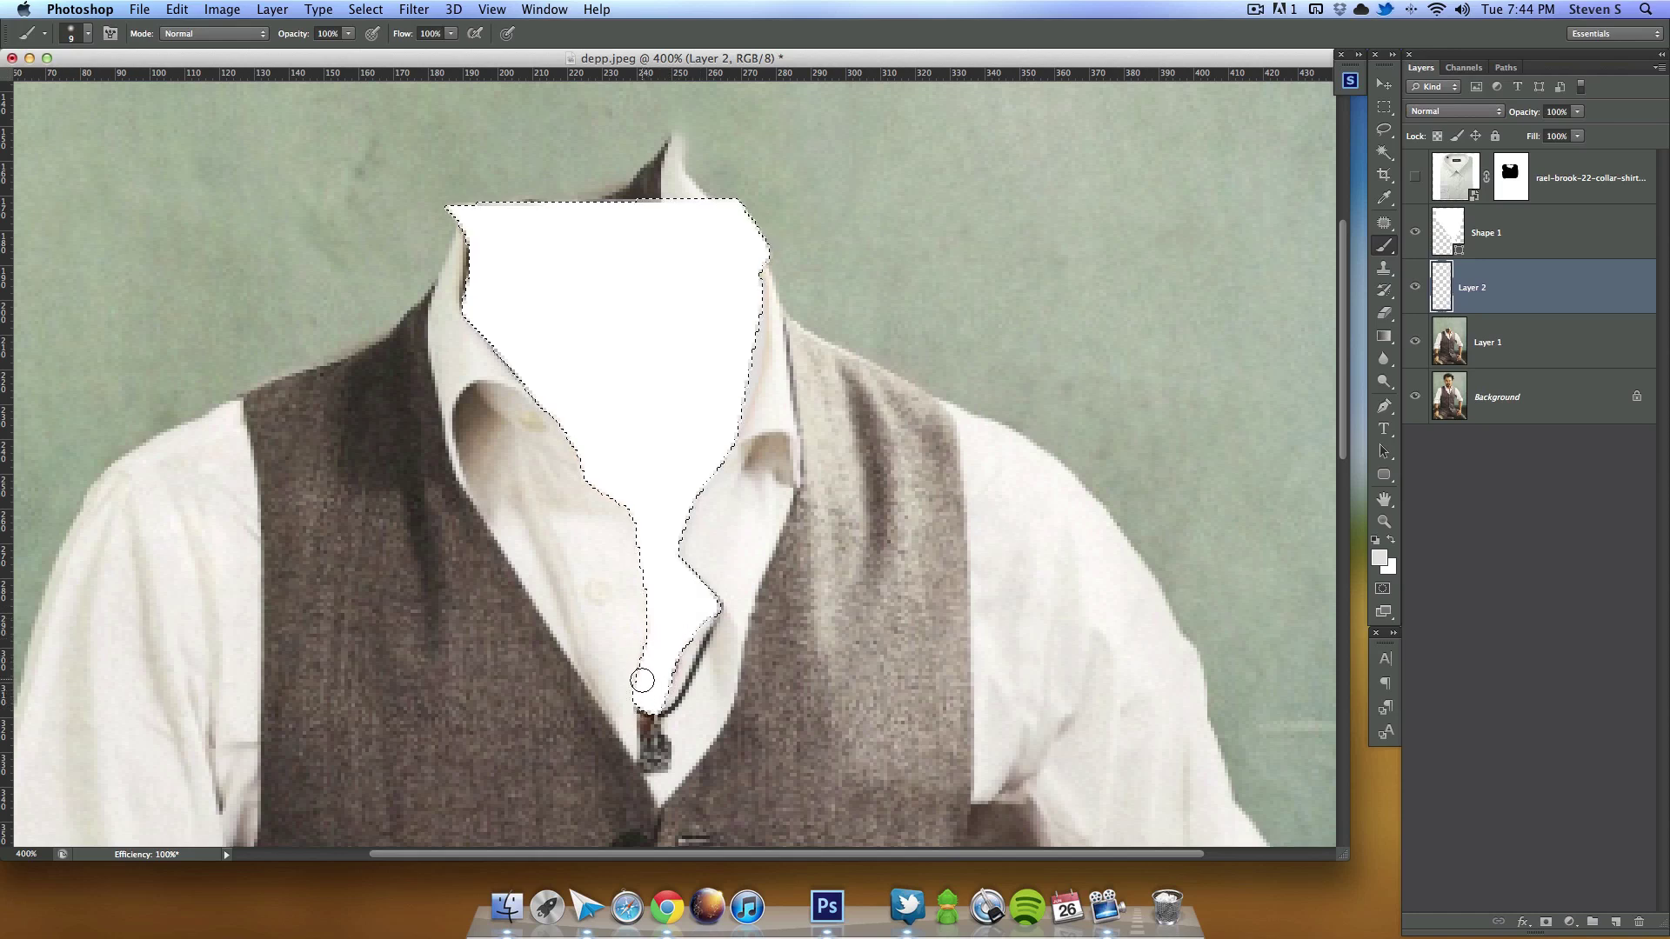
pyautogui.moveTo(639, 528)
pyautogui.mouseDown()
pyautogui.moveTo(593, 477)
pyautogui.moveTo(571, 356)
pyautogui.mouseUp()
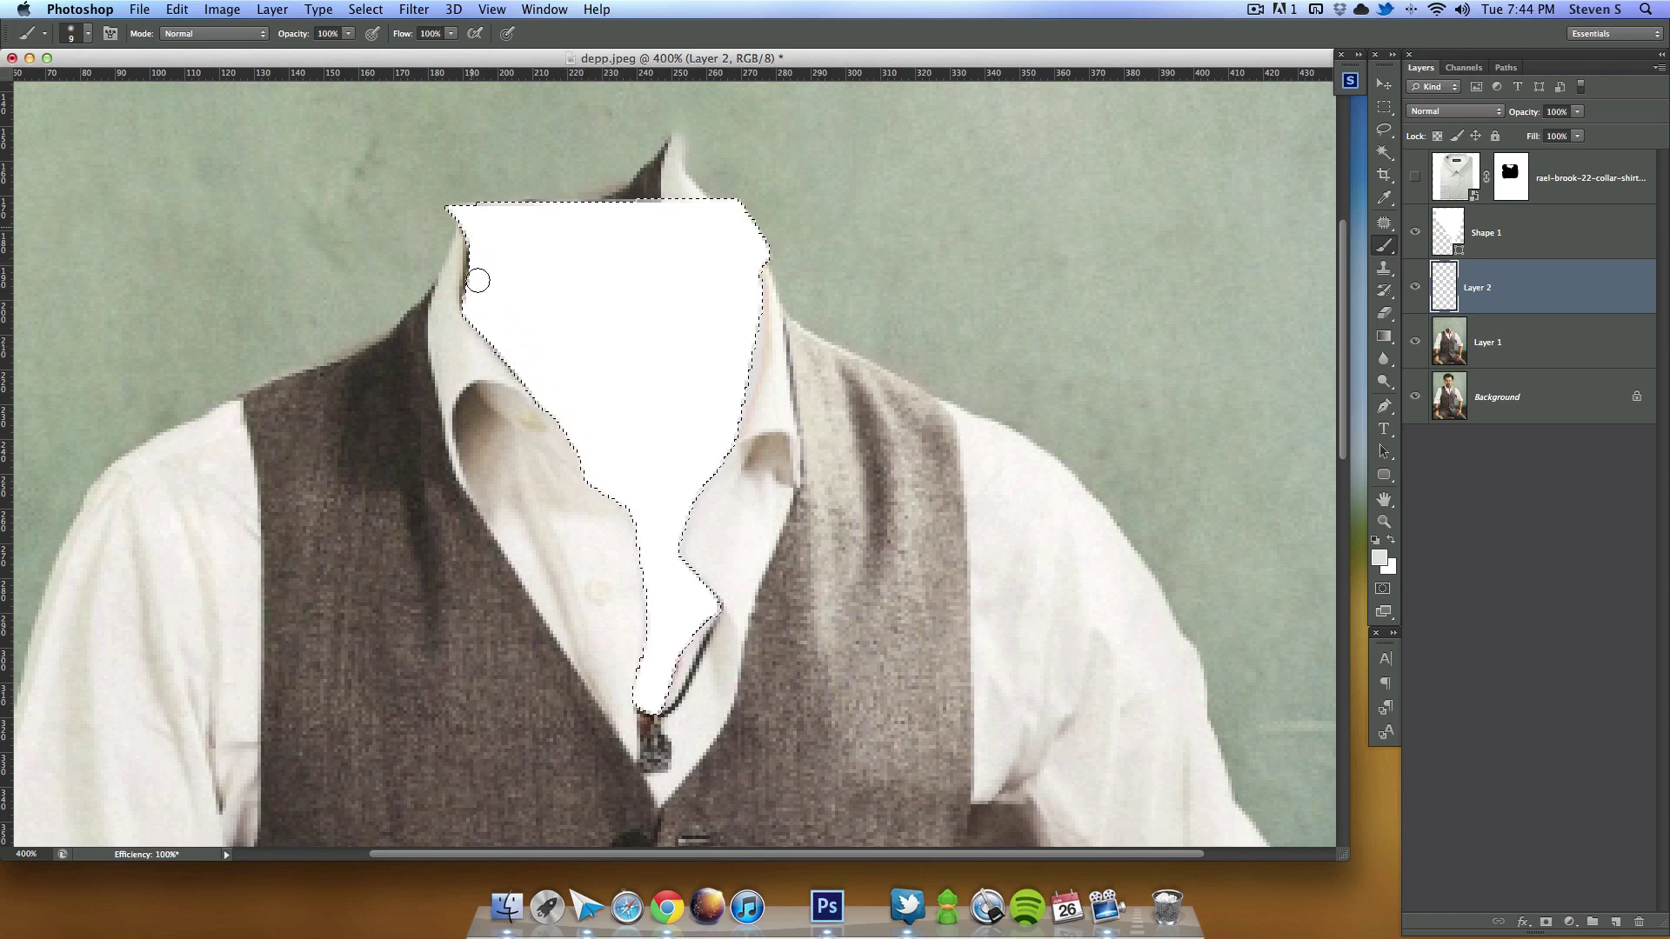
pyautogui.moveTo(477, 280); pyautogui.dragTo(474, 237)
pyautogui.moveTo(494, 343); pyautogui.dragTo(611, 481)
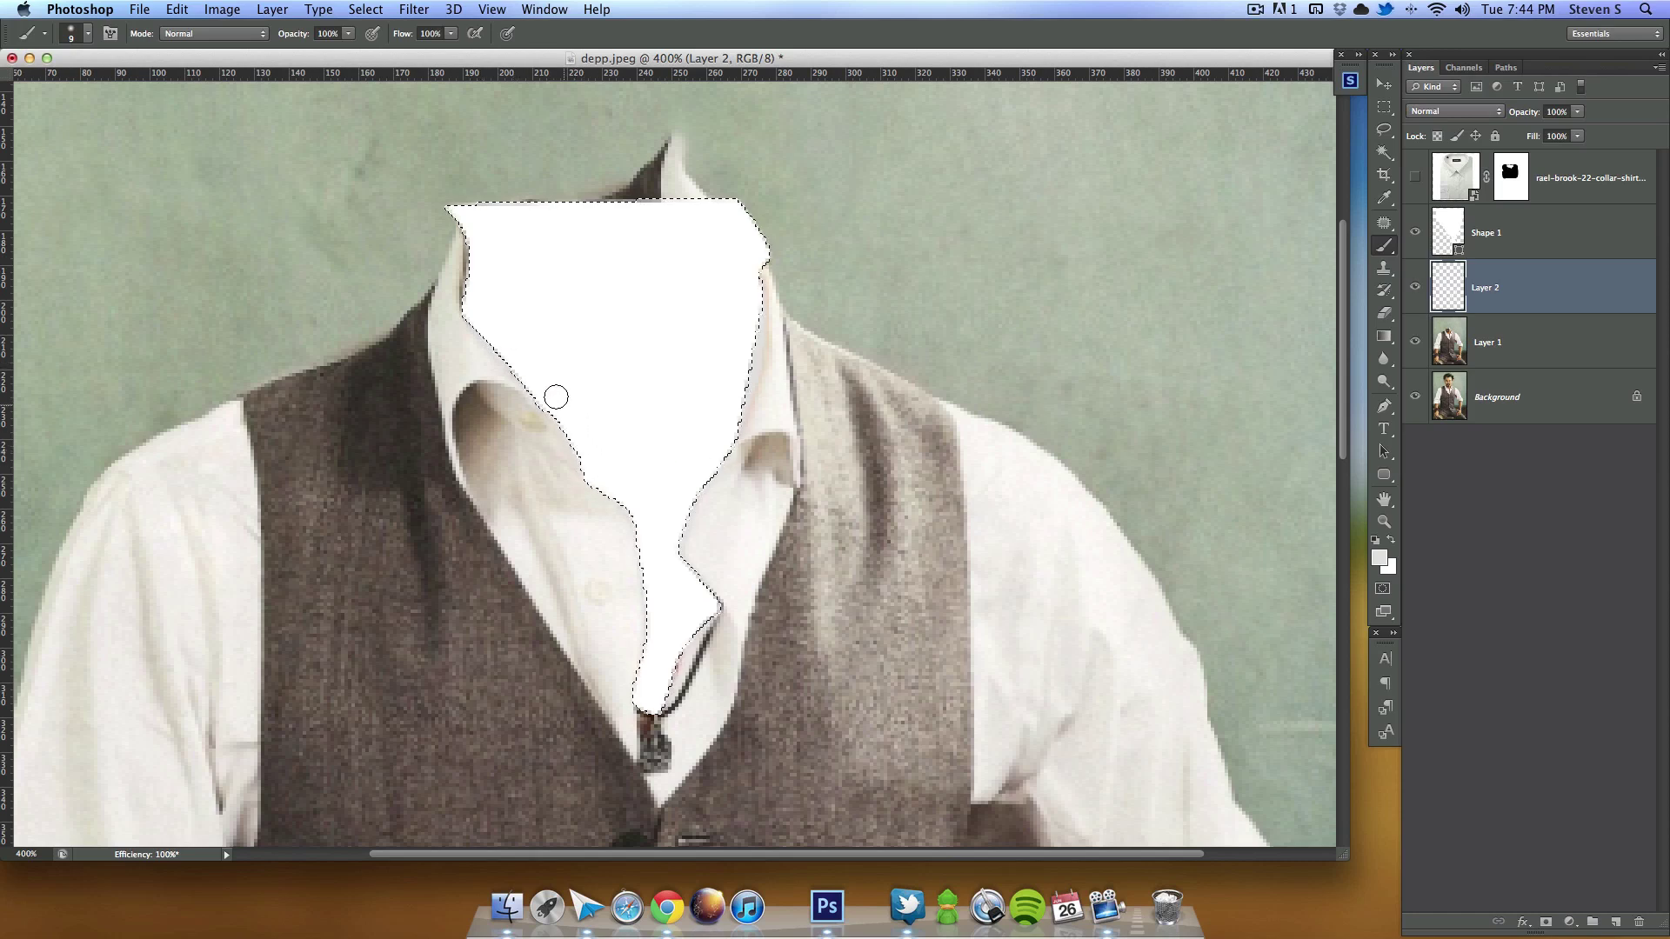
pyautogui.press('super+d')
# Step: Show the shirt photo layer and add a layer mask to Shape 1, painting out the white area above the inner collar
pyautogui.moveTo(755, 565); pyautogui.dragTo(743, 482)
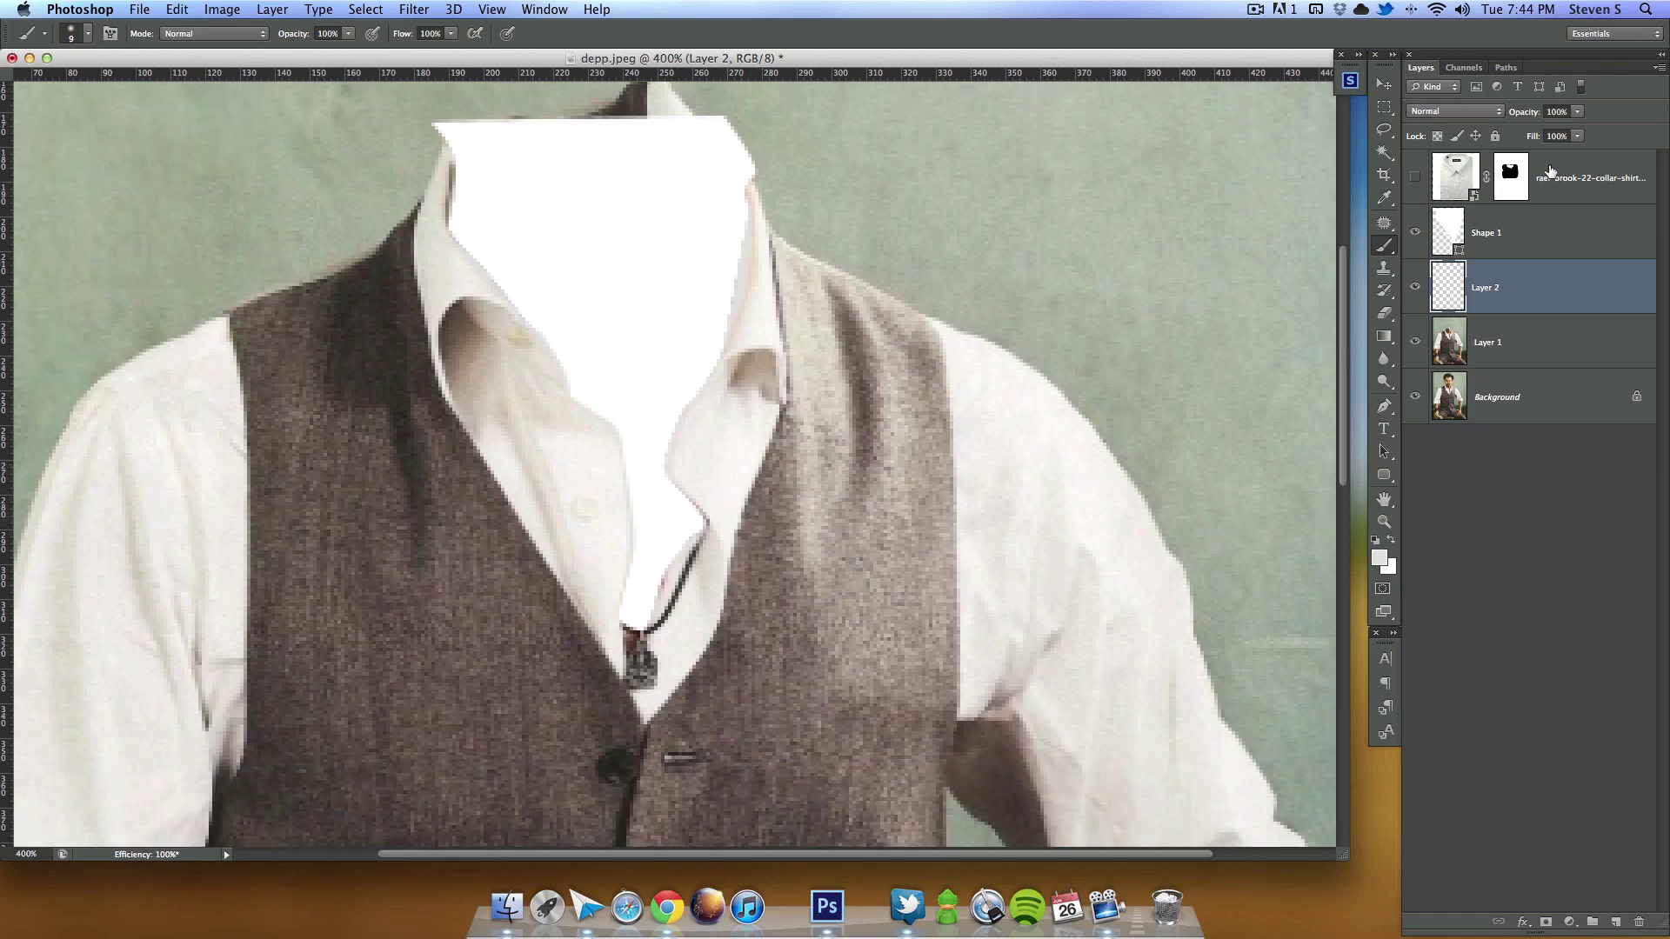
pyautogui.click(1417, 183)
pyautogui.moveTo(980, 348); pyautogui.dragTo(996, 465)
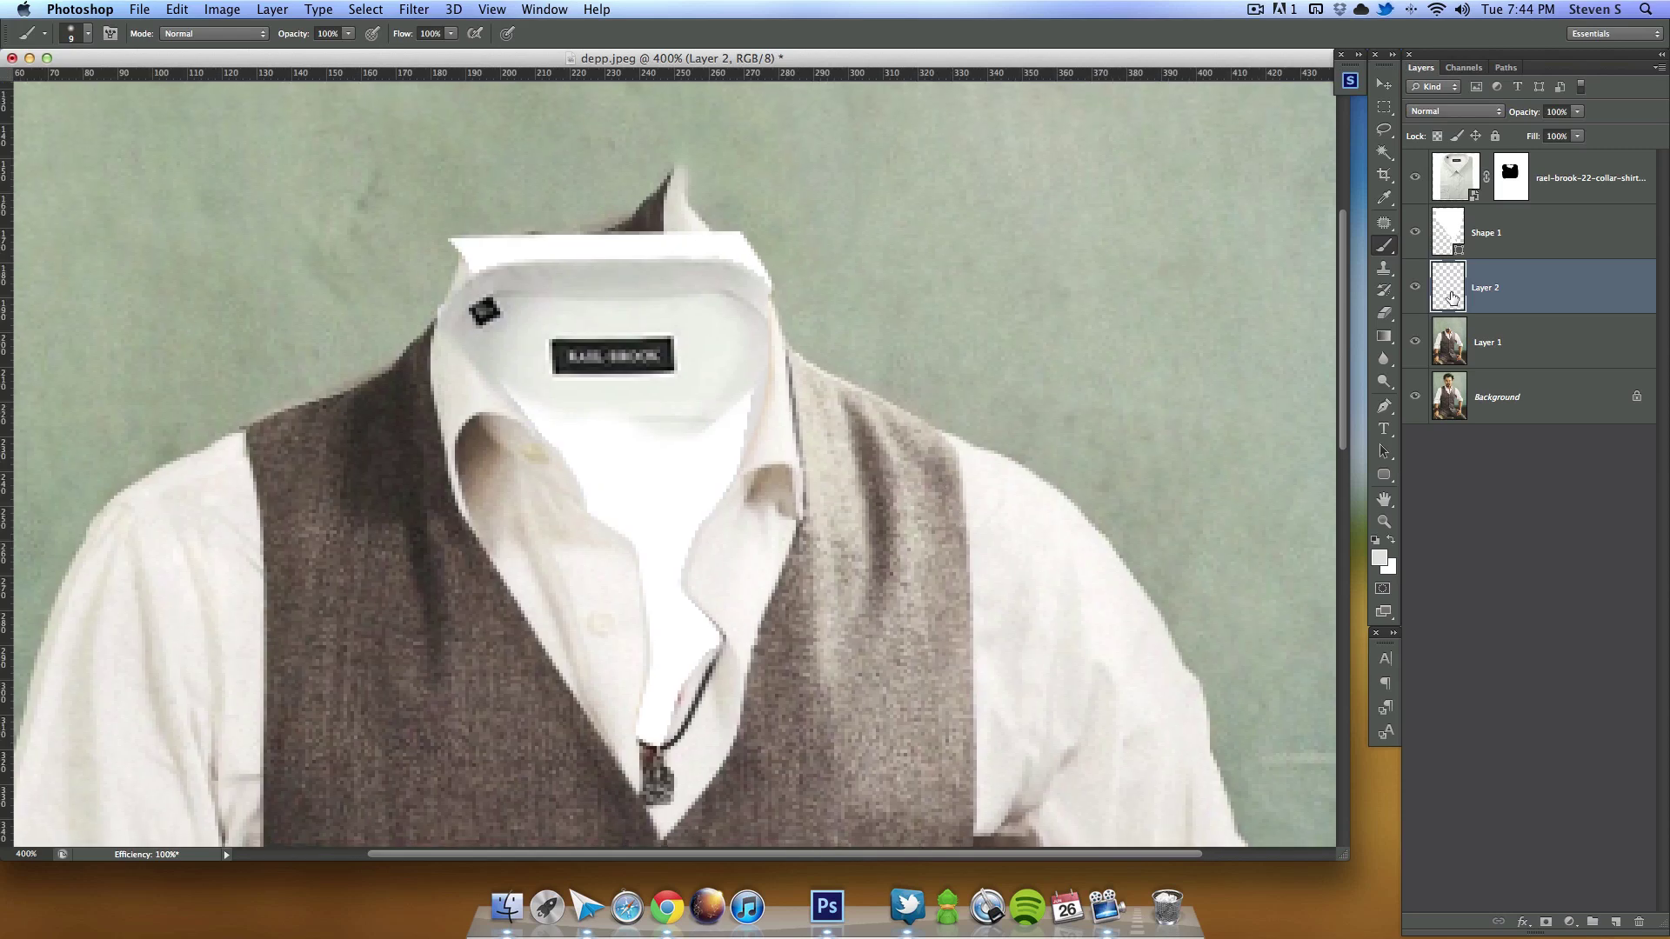
pyautogui.click(1446, 233)
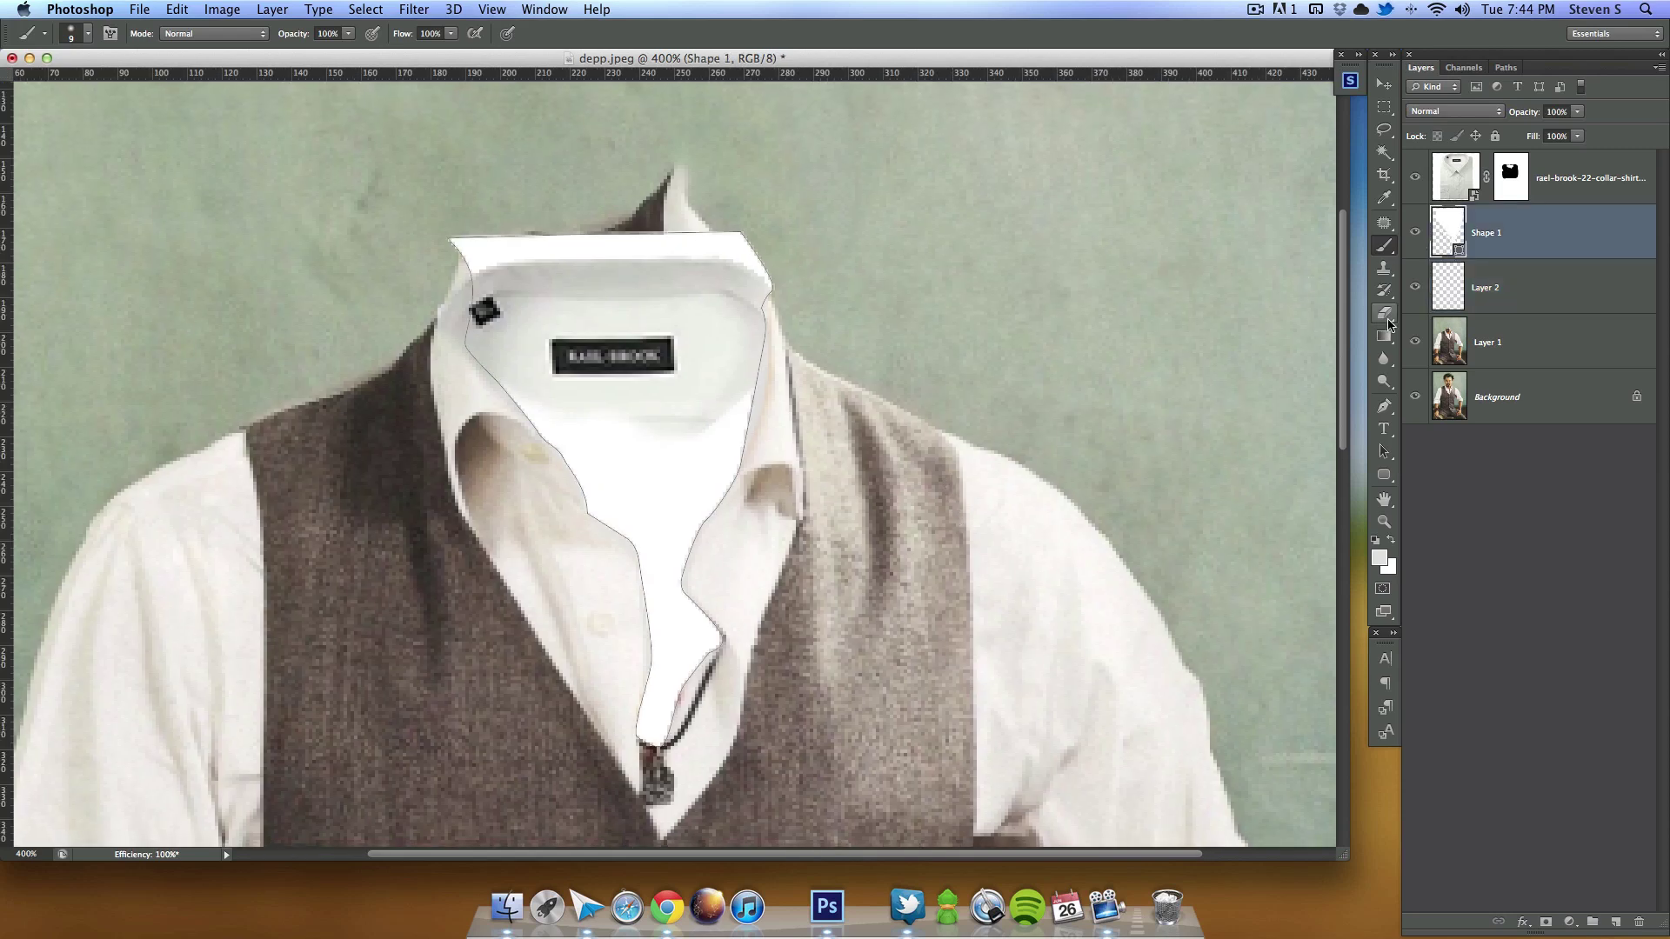
pyautogui.click(1546, 922)
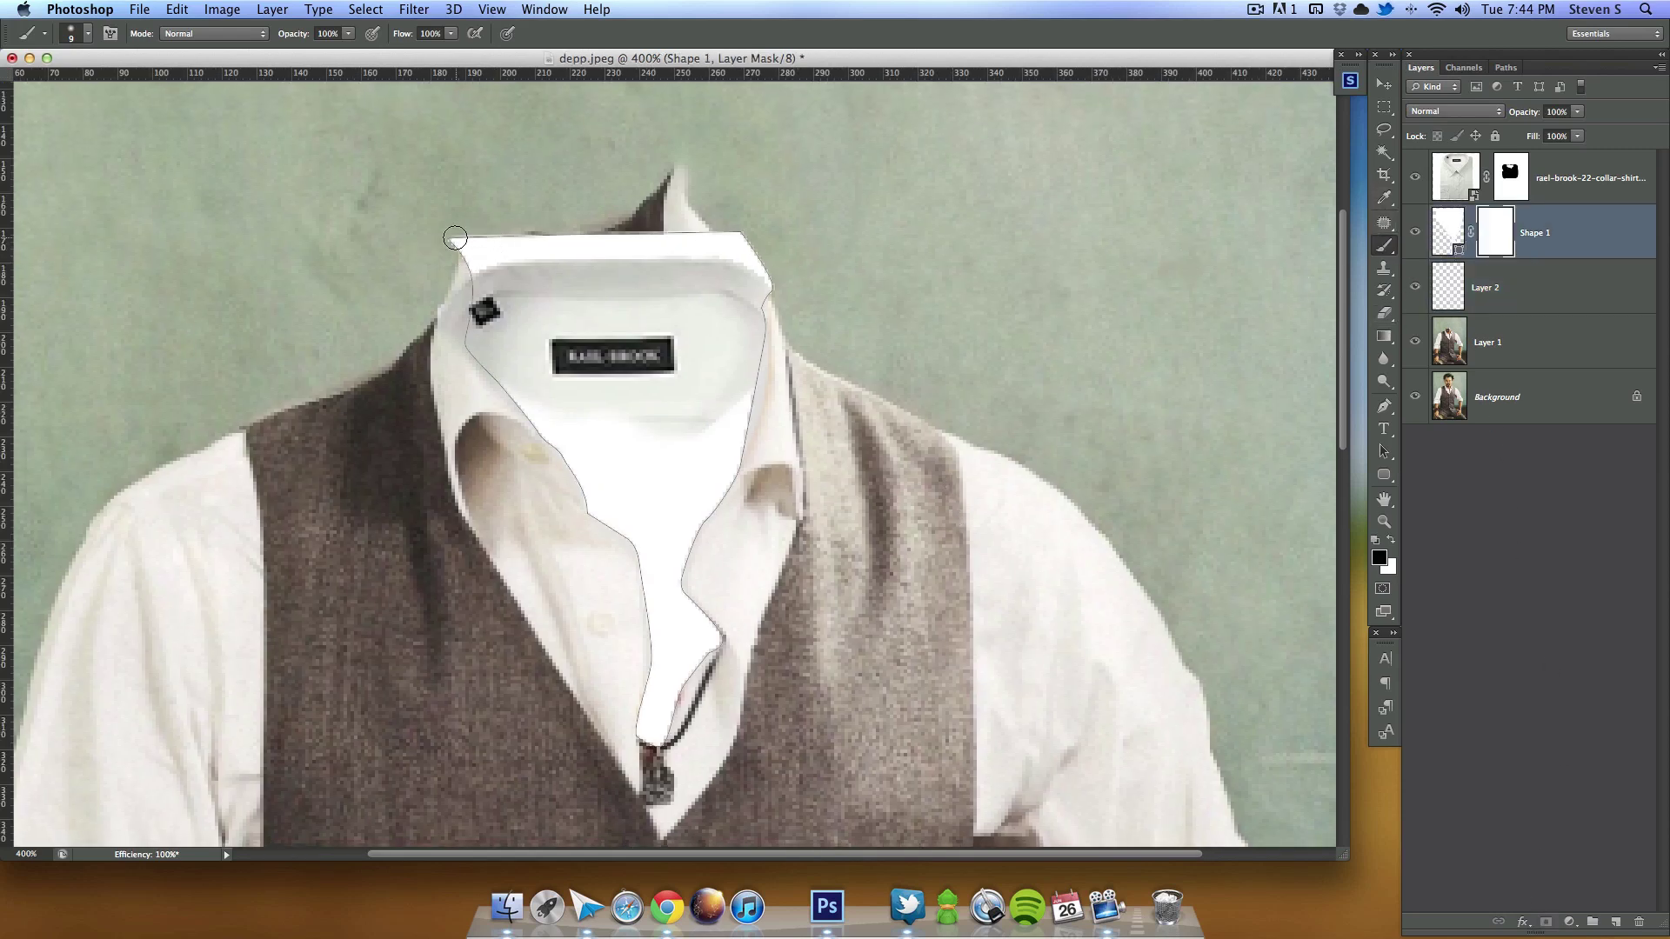
pyautogui.moveTo(454, 238)
pyautogui.mouseDown()
pyautogui.moveTo(542, 236)
pyautogui.moveTo(445, 282)
pyautogui.moveTo(551, 245)
pyautogui.moveTo(712, 232)
pyautogui.moveTo(793, 305)
pyautogui.mouseUp()
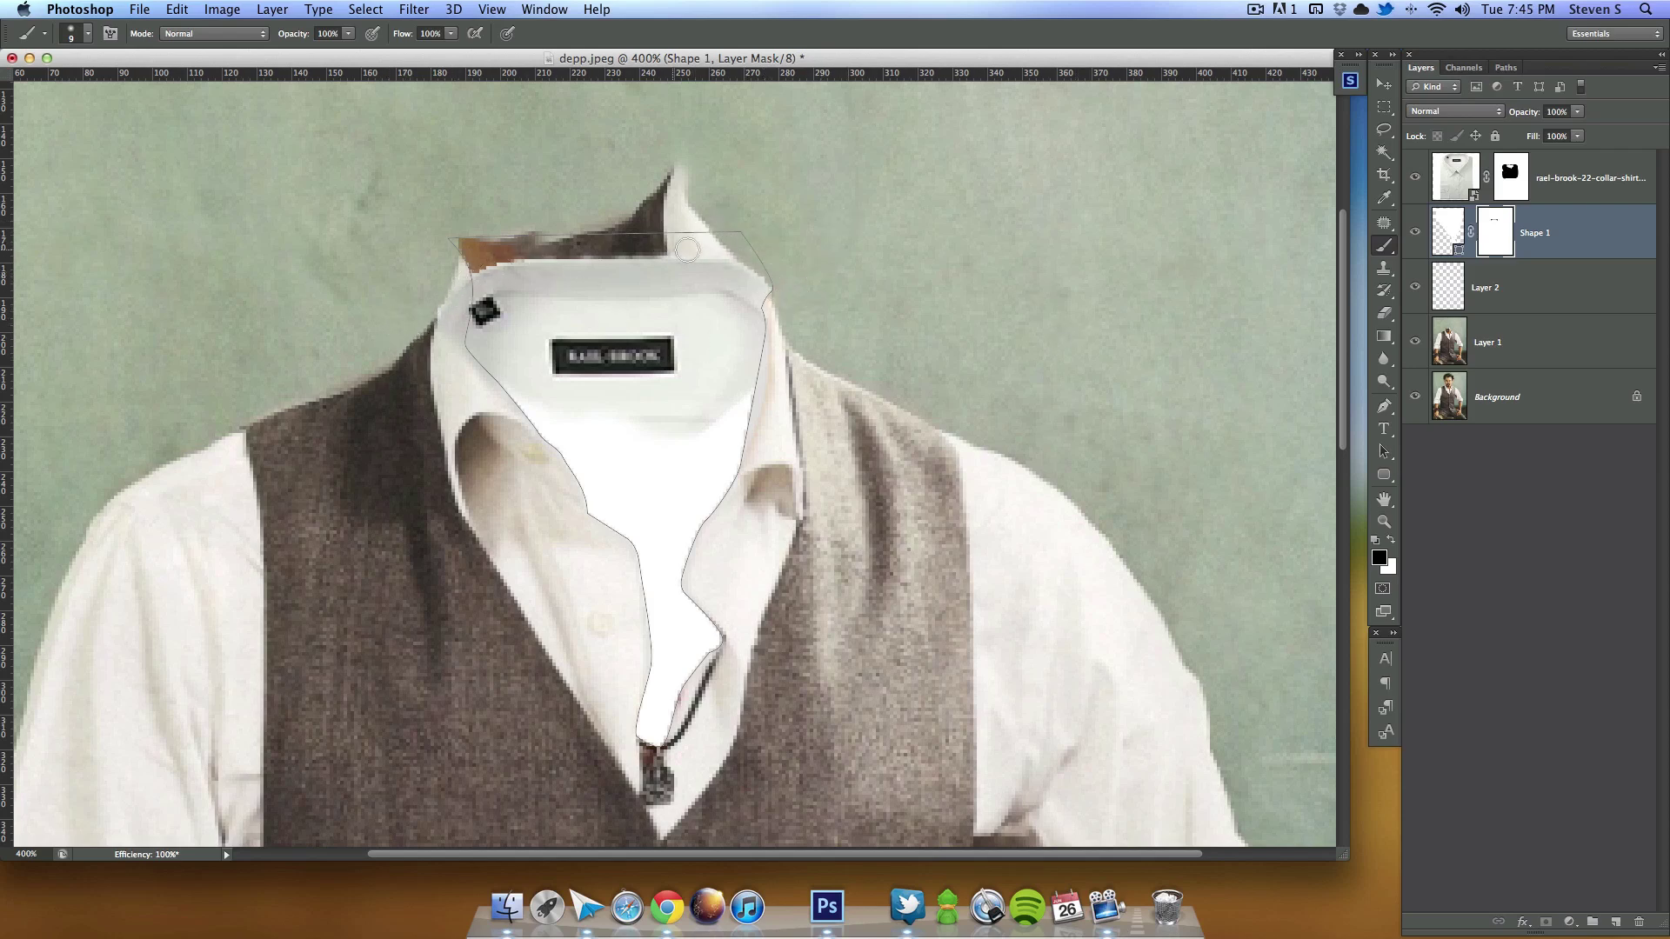
# Step: Hide the three layers above Layer 1 and patch the dark collar fragment on top of the neck with clean wall texture
pyautogui.click(1465, 352)
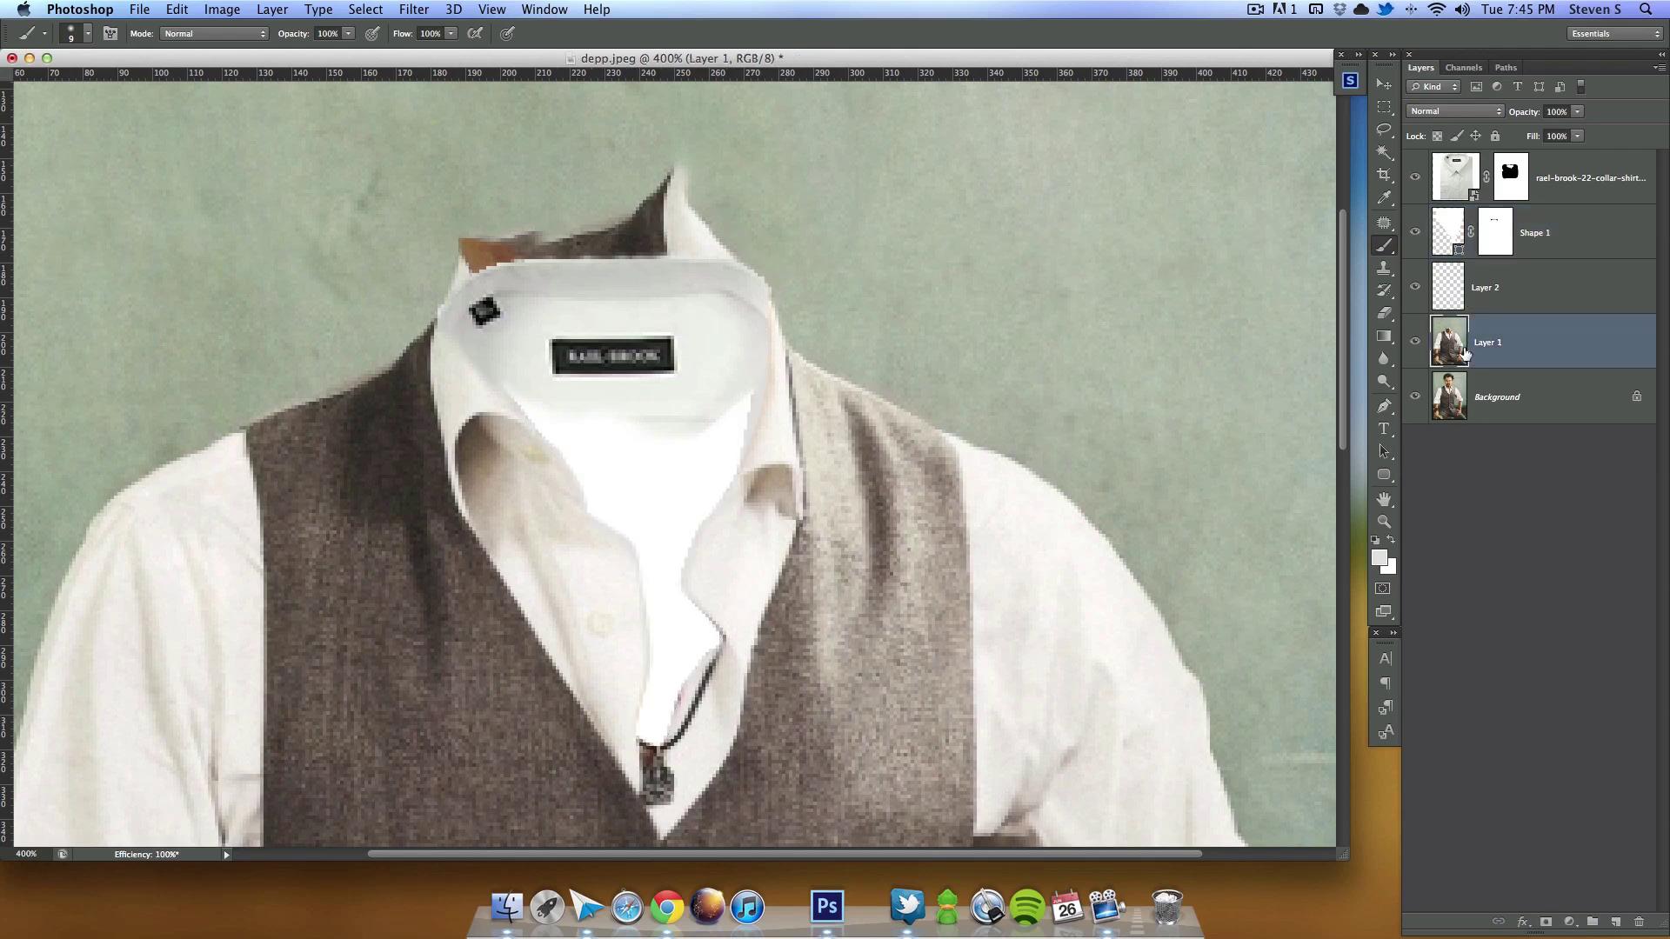
pyautogui.moveTo(1414, 180); pyautogui.dragTo(1416, 296)
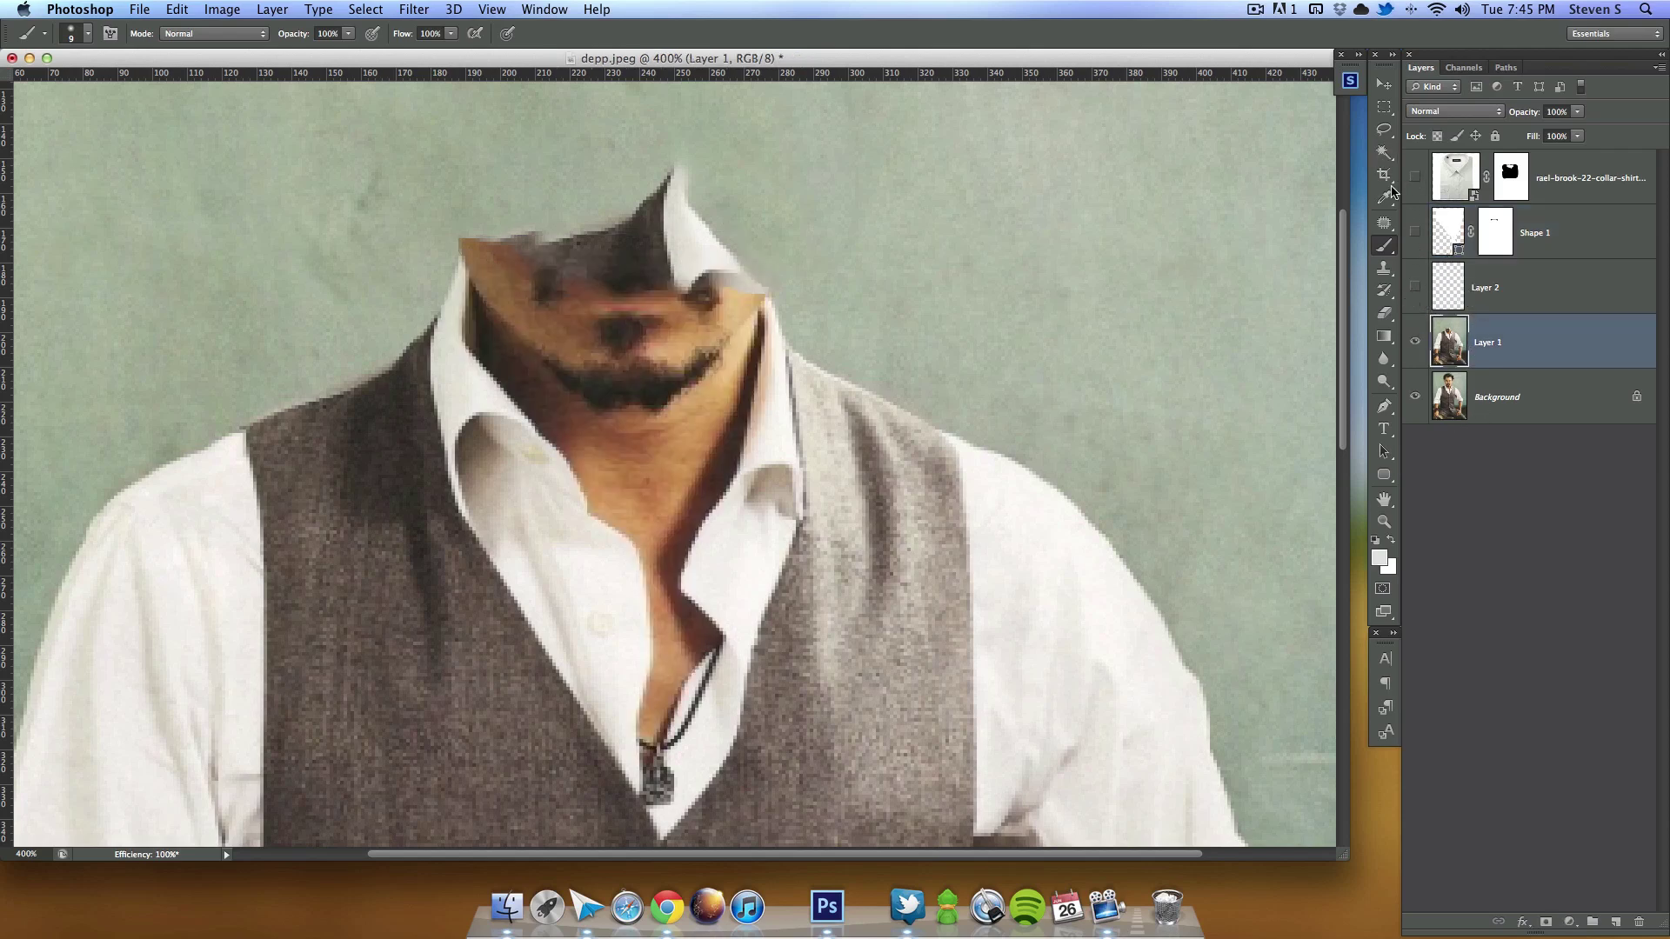
pyautogui.click(1385, 275)
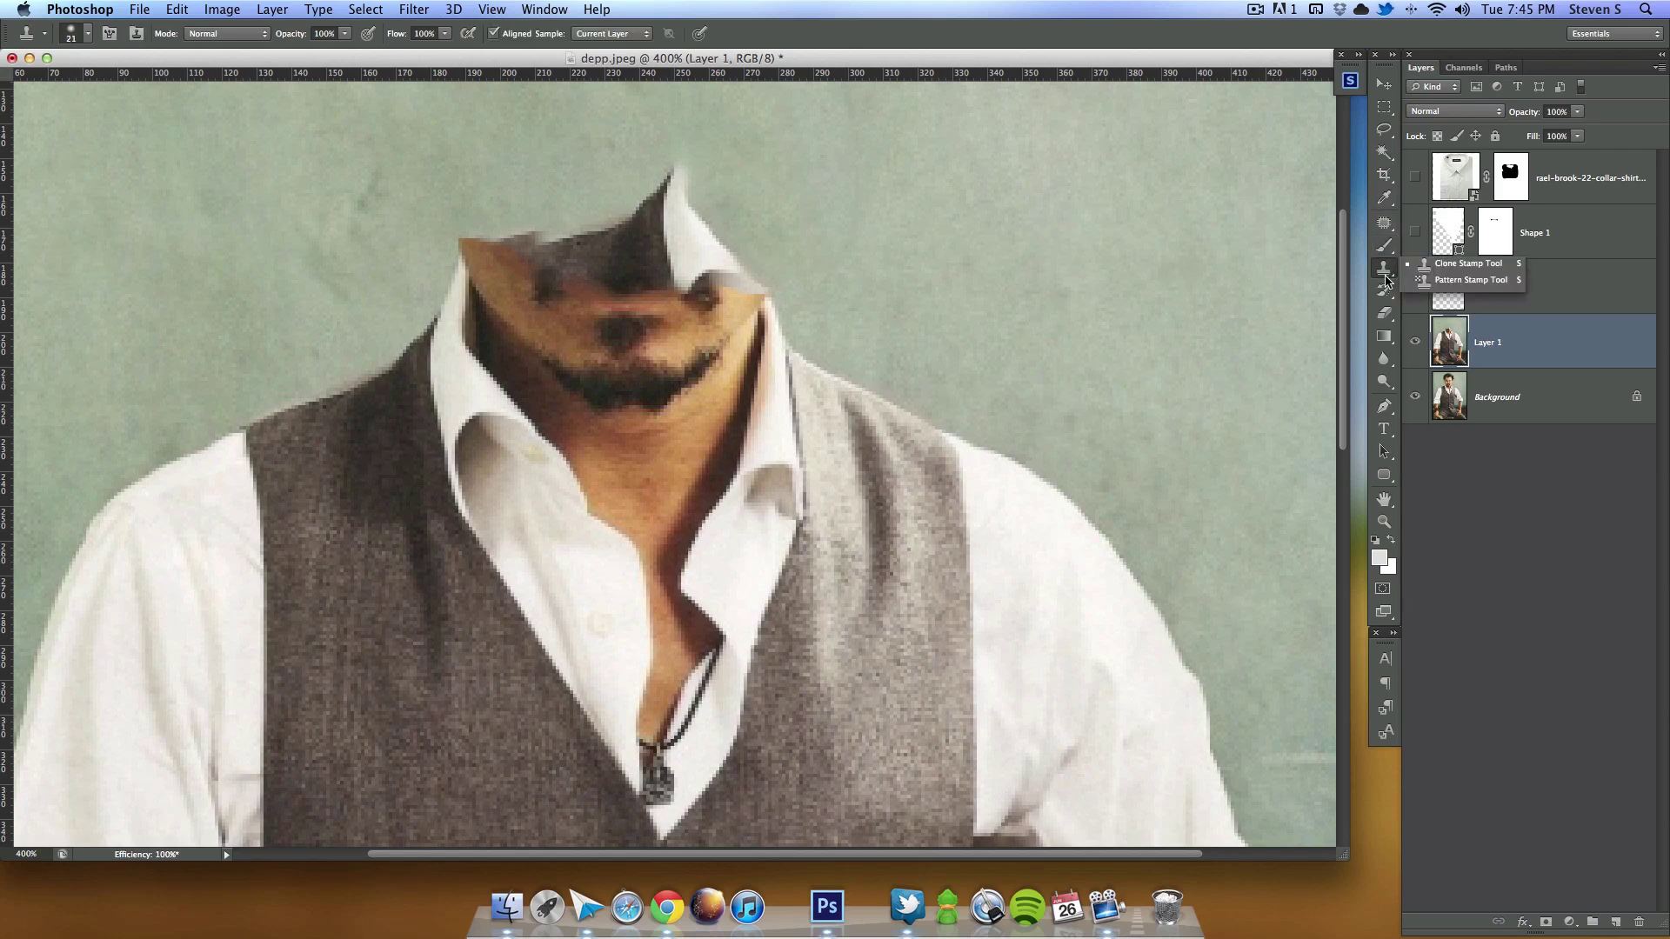
pyautogui.click(1385, 223)
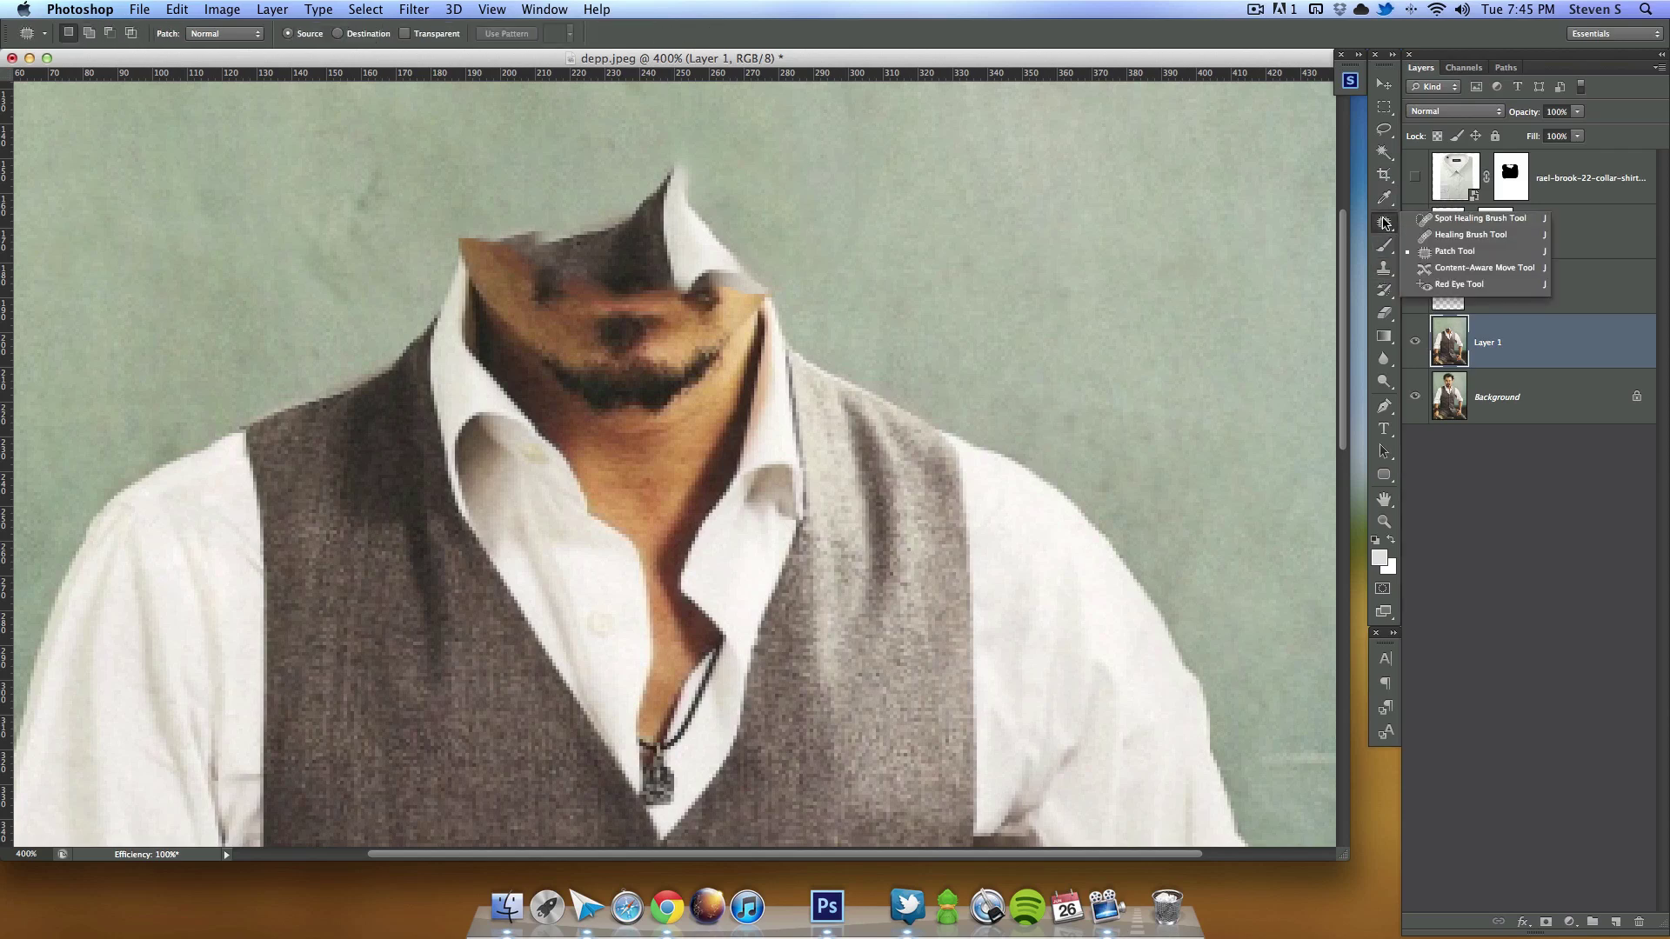
pyautogui.click(1469, 254)
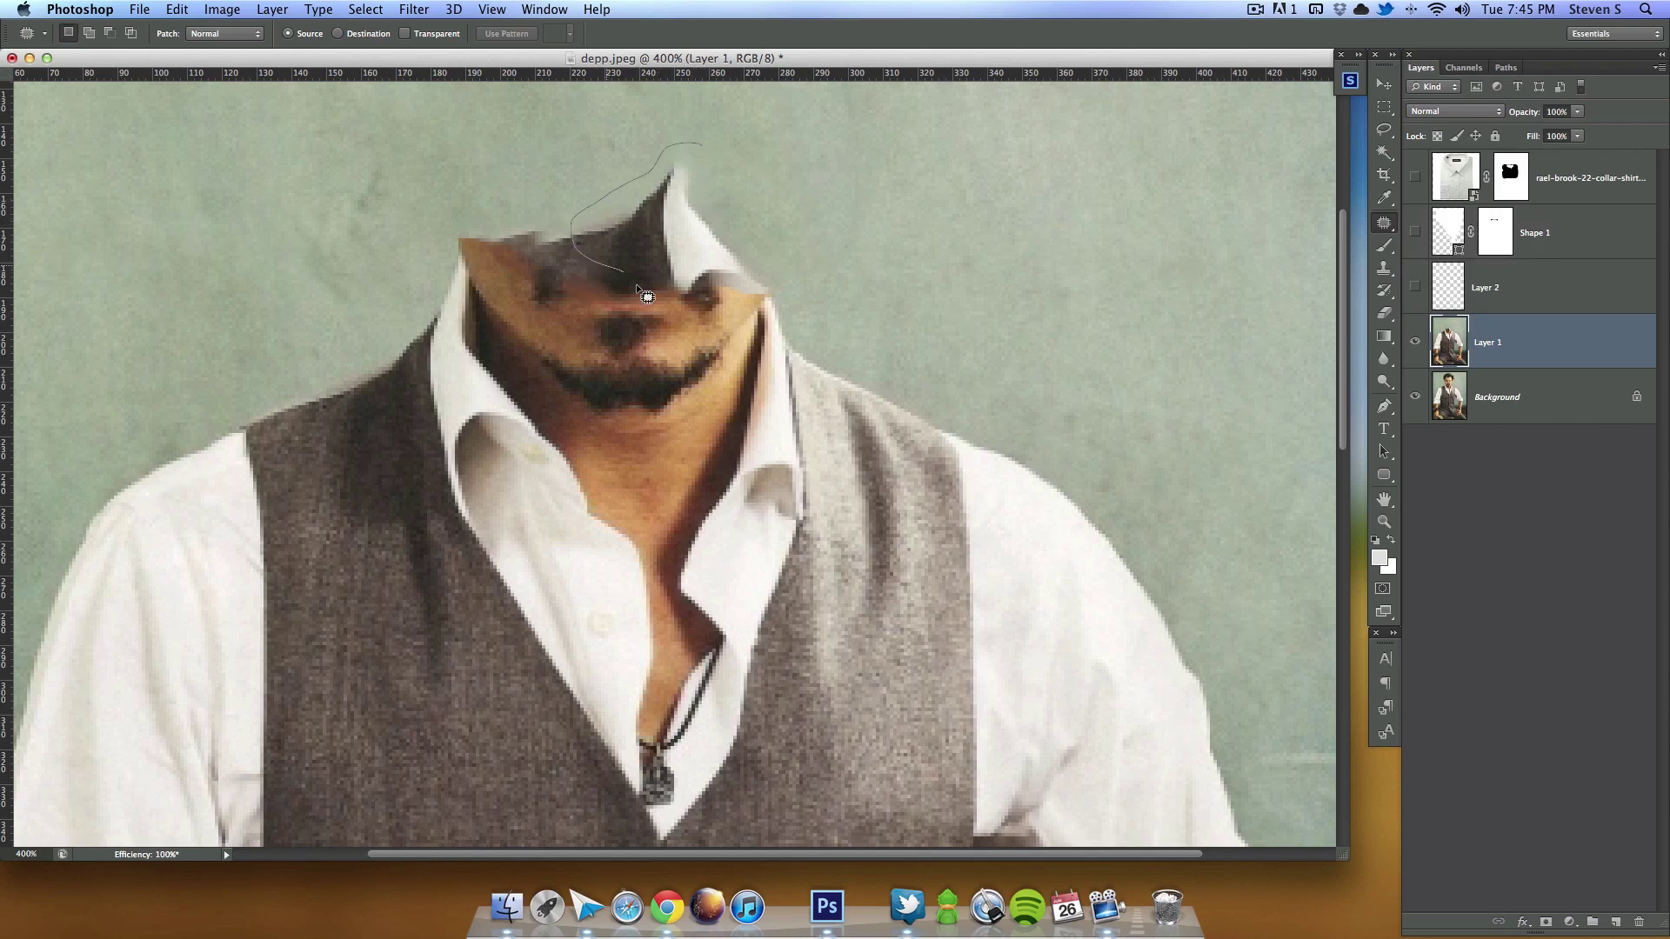
pyautogui.moveTo(740, 171)
pyautogui.mouseDown()
pyautogui.moveTo(729, 163)
pyautogui.moveTo(994, 190)
pyautogui.moveTo(1005, 205)
pyautogui.mouseUp()
pyautogui.press('super+d')
# Step: Lasso a large area of clean green wall above the neck on Layer 1 and copy it to a new layer
pyautogui.moveTo(920, 287); pyautogui.dragTo(940, 466)
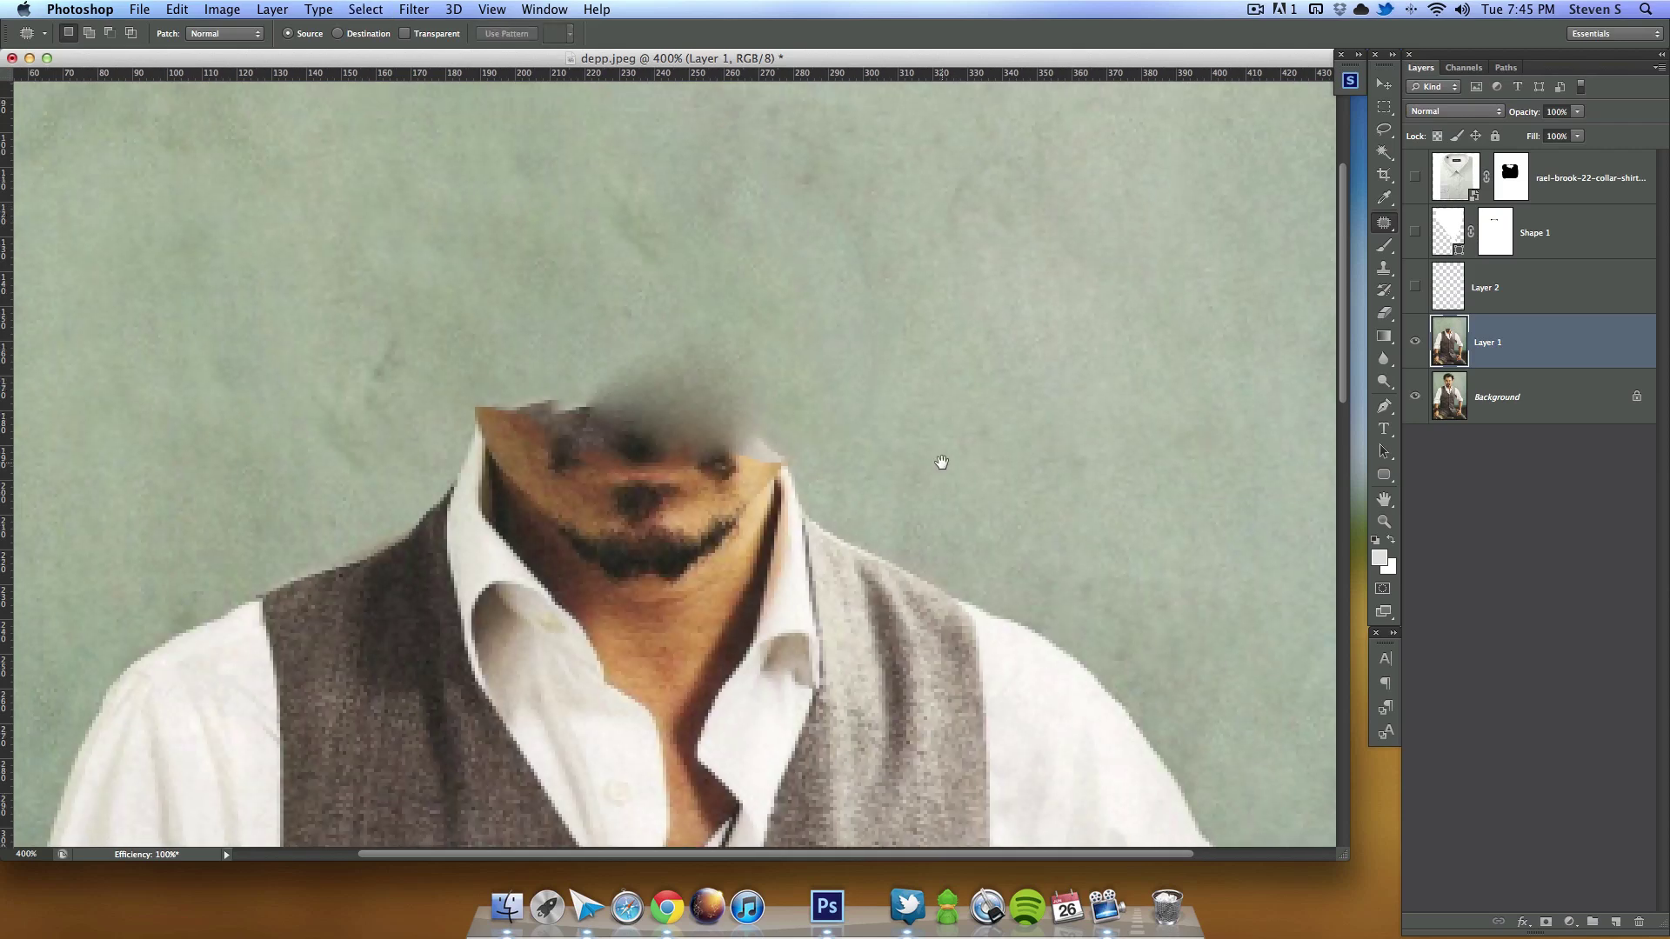
pyautogui.click(1386, 132)
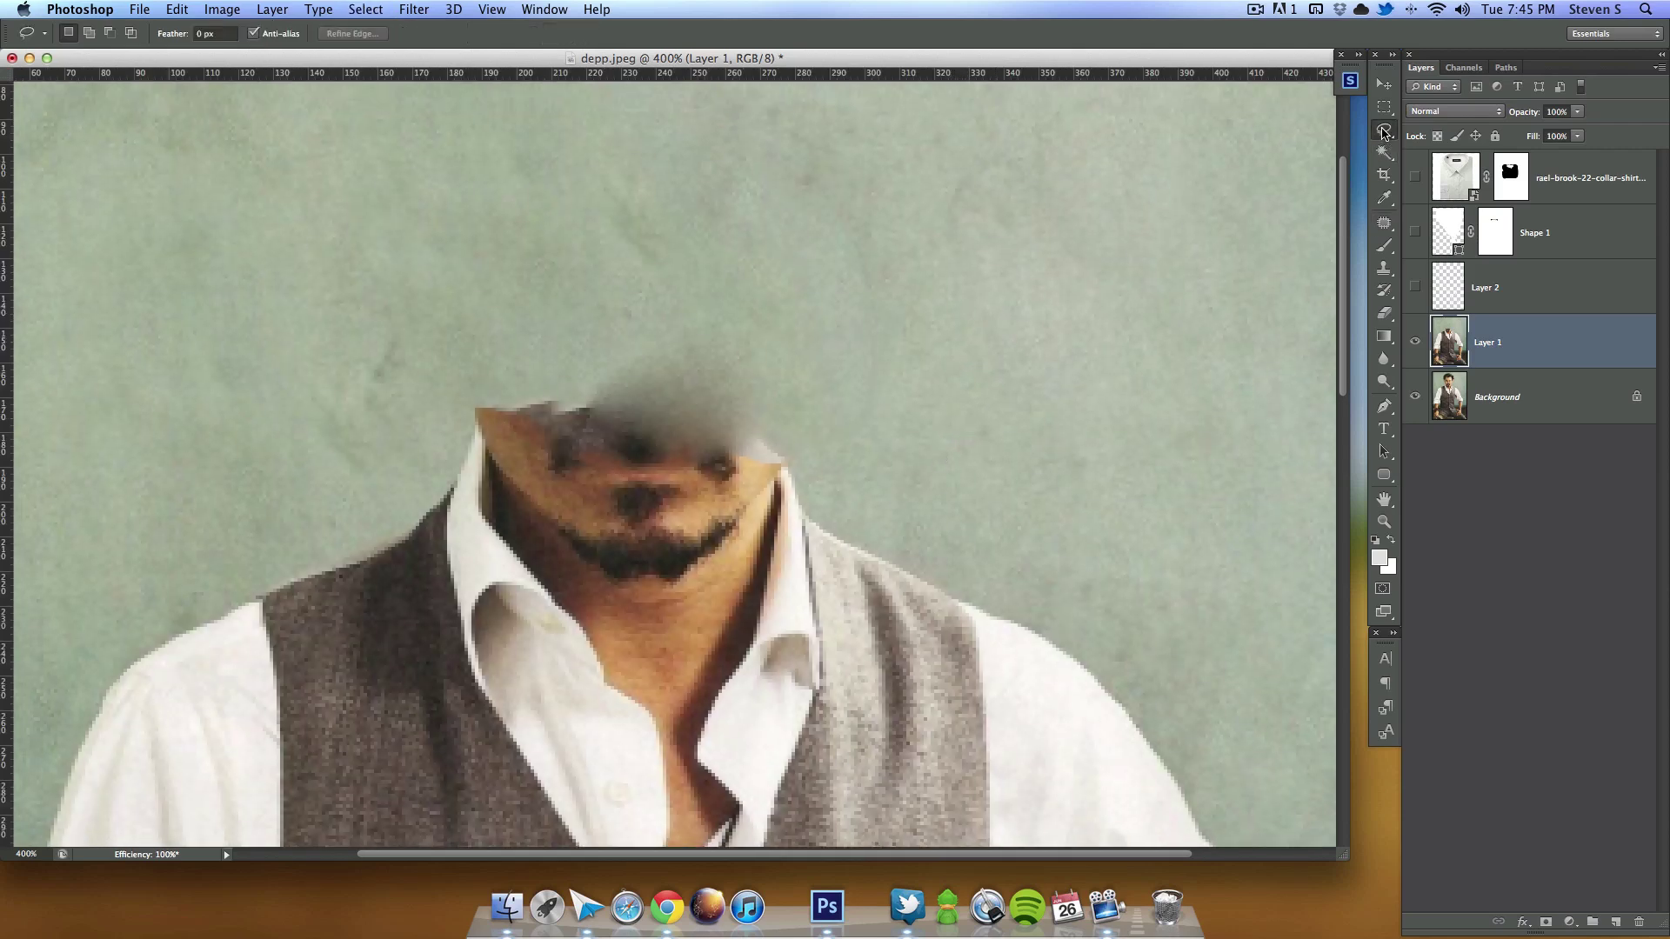
pyautogui.click(1447, 131)
pyautogui.moveTo(487, 452)
pyautogui.mouseDown()
pyautogui.moveTo(614, 587)
pyautogui.moveTo(673, 577)
pyautogui.mouseUp()
pyautogui.moveTo(745, 532)
pyautogui.mouseDown()
pyautogui.moveTo(802, 447)
pyautogui.moveTo(781, 311)
pyautogui.moveTo(701, 270)
pyautogui.moveTo(471, 356)
pyautogui.mouseUp()
pyautogui.moveTo(704, 383)
pyautogui.mouseDown()
pyautogui.moveTo(388, 238)
pyautogui.moveTo(319, 233)
pyautogui.mouseUp()
pyautogui.hotkey('ctrl', 'j')
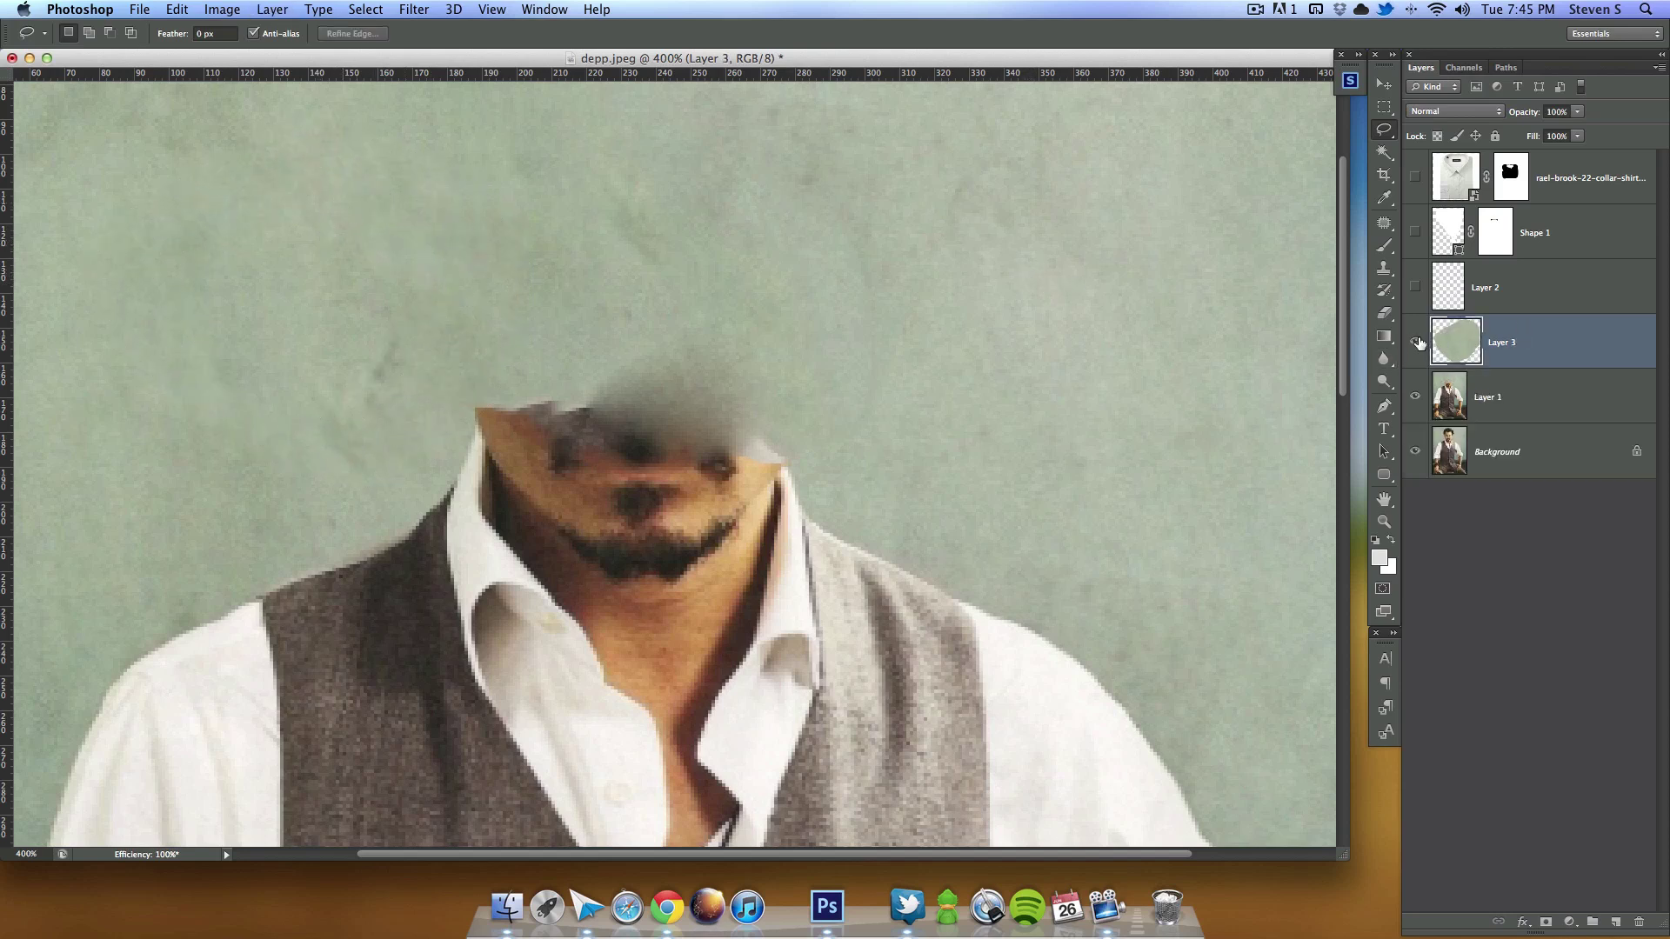
# Step: Move the copied wall piece over the remaining face down to the collar tips, and merge it with Layer 1
pyautogui.click(1381, 84)
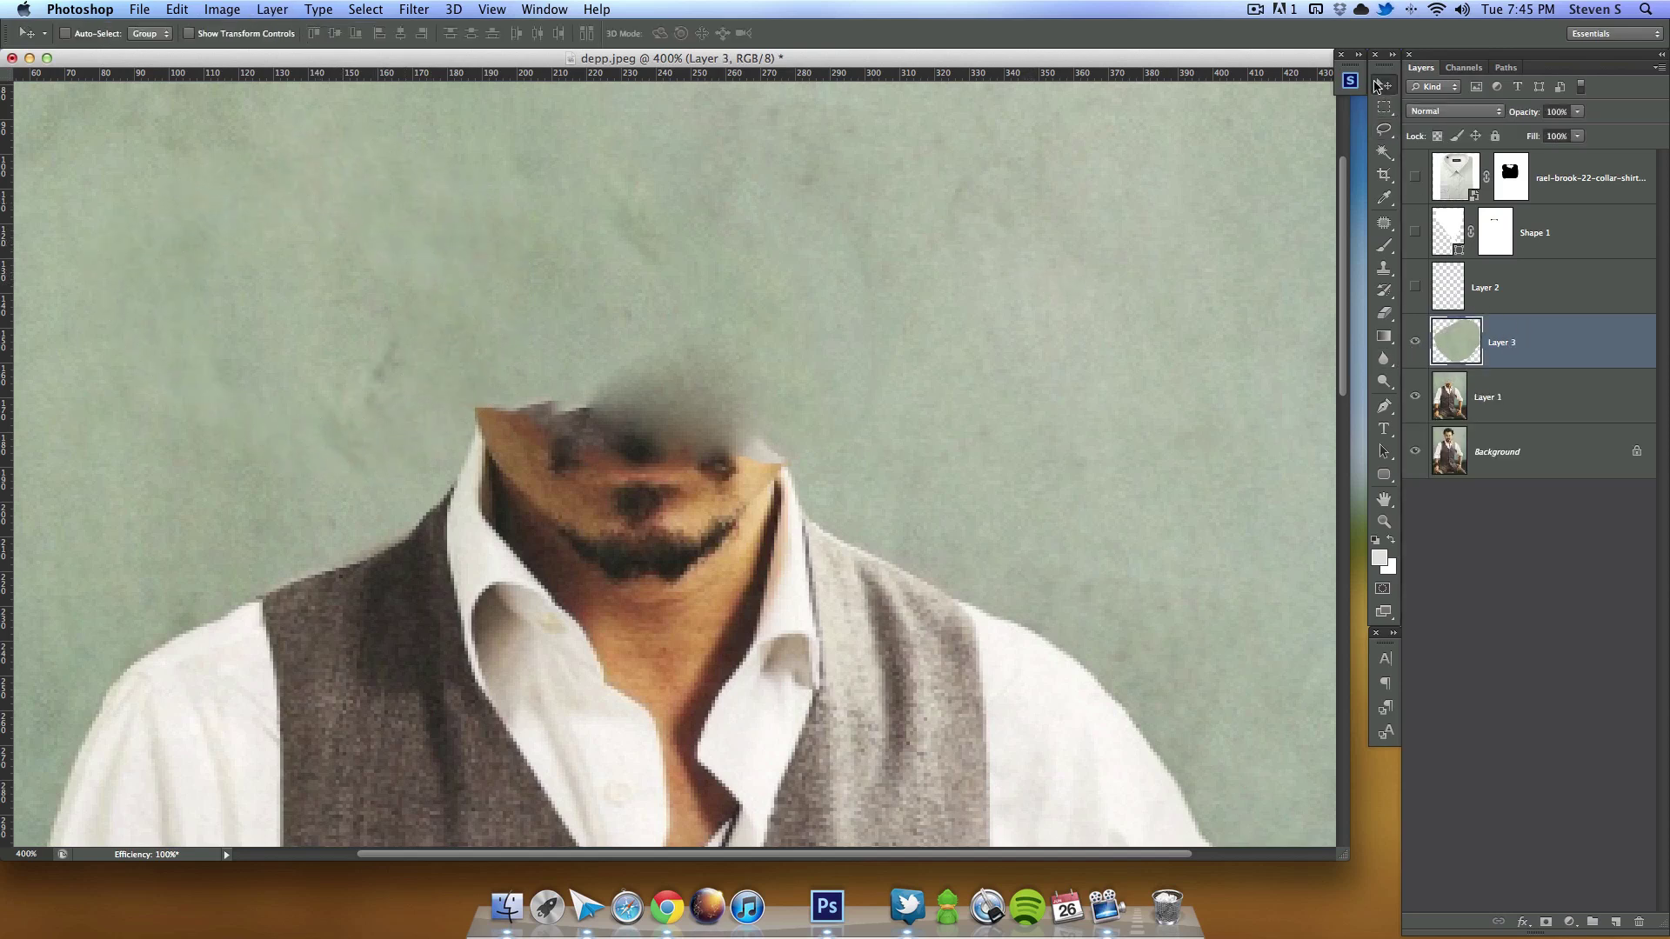
pyautogui.moveTo(490, 390); pyautogui.dragTo(868, 550)
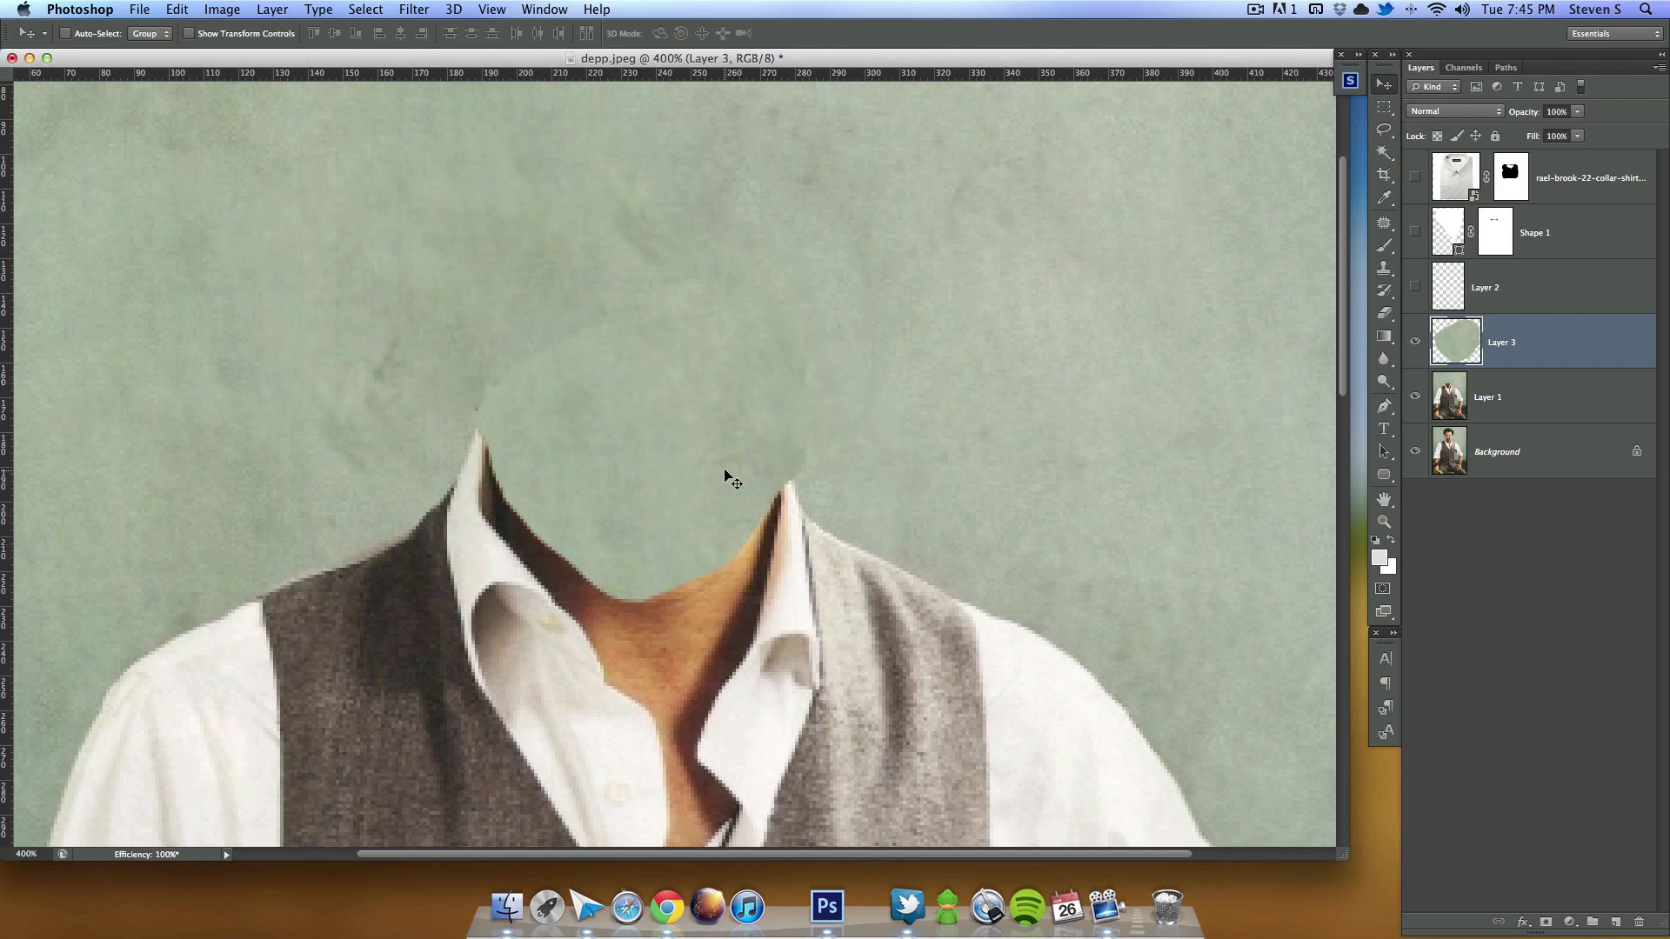
pyautogui.moveTo(727, 473)
pyautogui.mouseDown()
pyautogui.moveTo(717, 461)
pyautogui.moveTo(757, 461)
pyautogui.mouseUp()
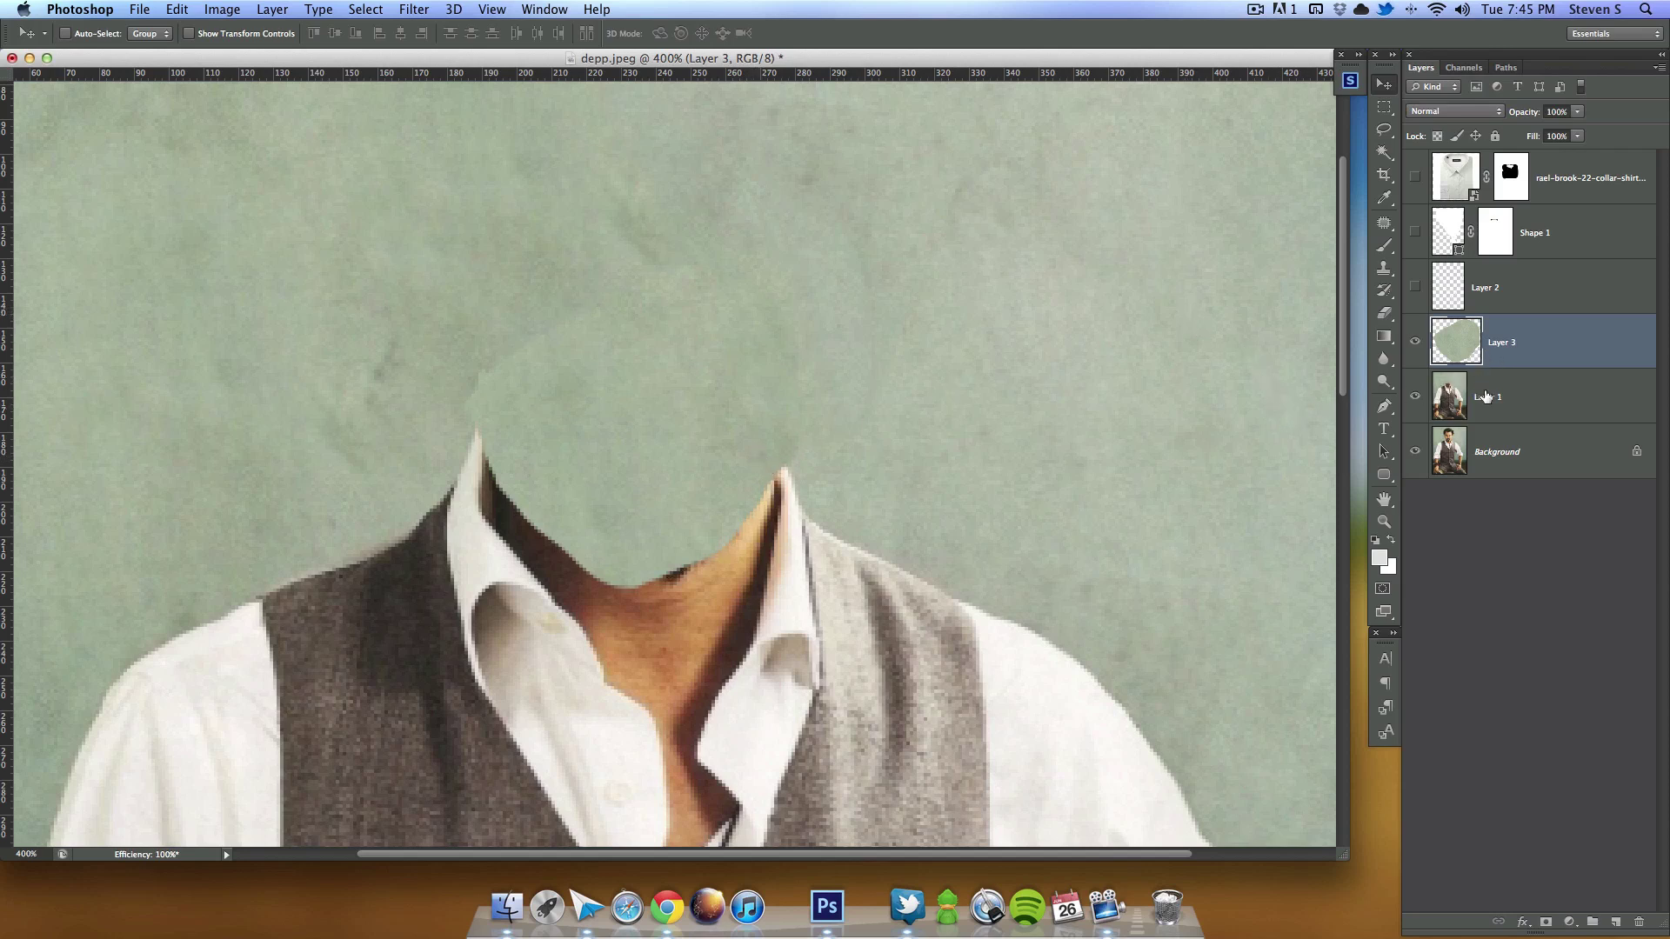
pyautogui.keyDown('shift'); pyautogui.click(1523, 397); pyautogui.keyUp('shift')
pyautogui.press('super+e')
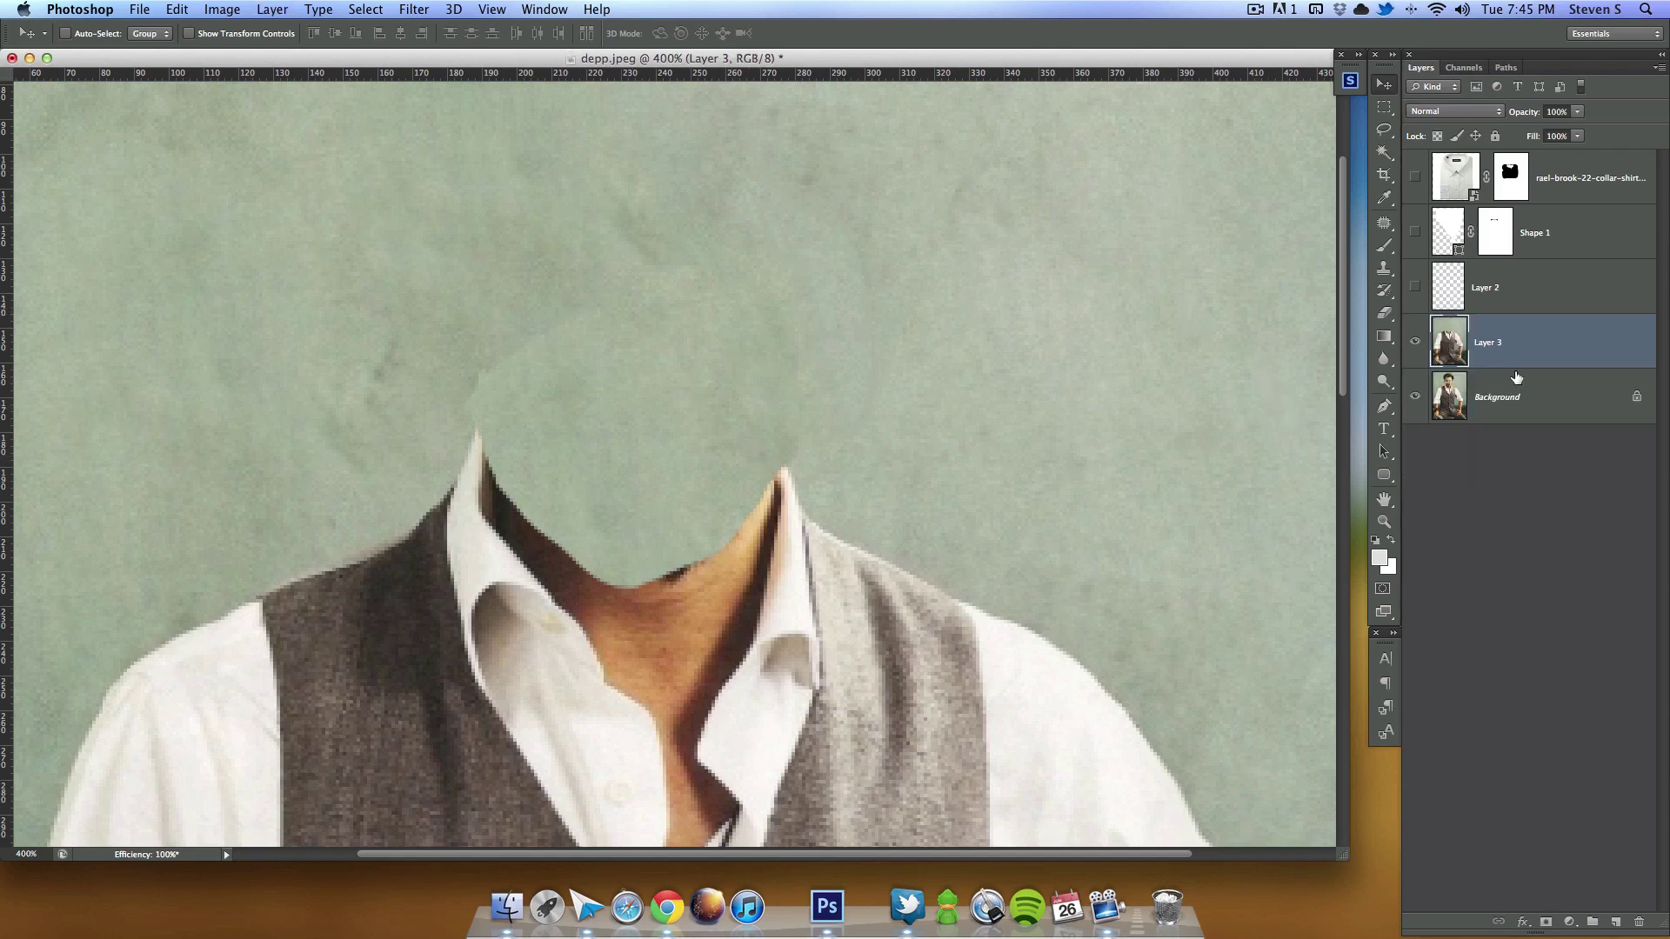
# Step: Blend the seam of the merged wall piece above the neck using the Patch tool, and clear the selection
pyautogui.click(1385, 225)
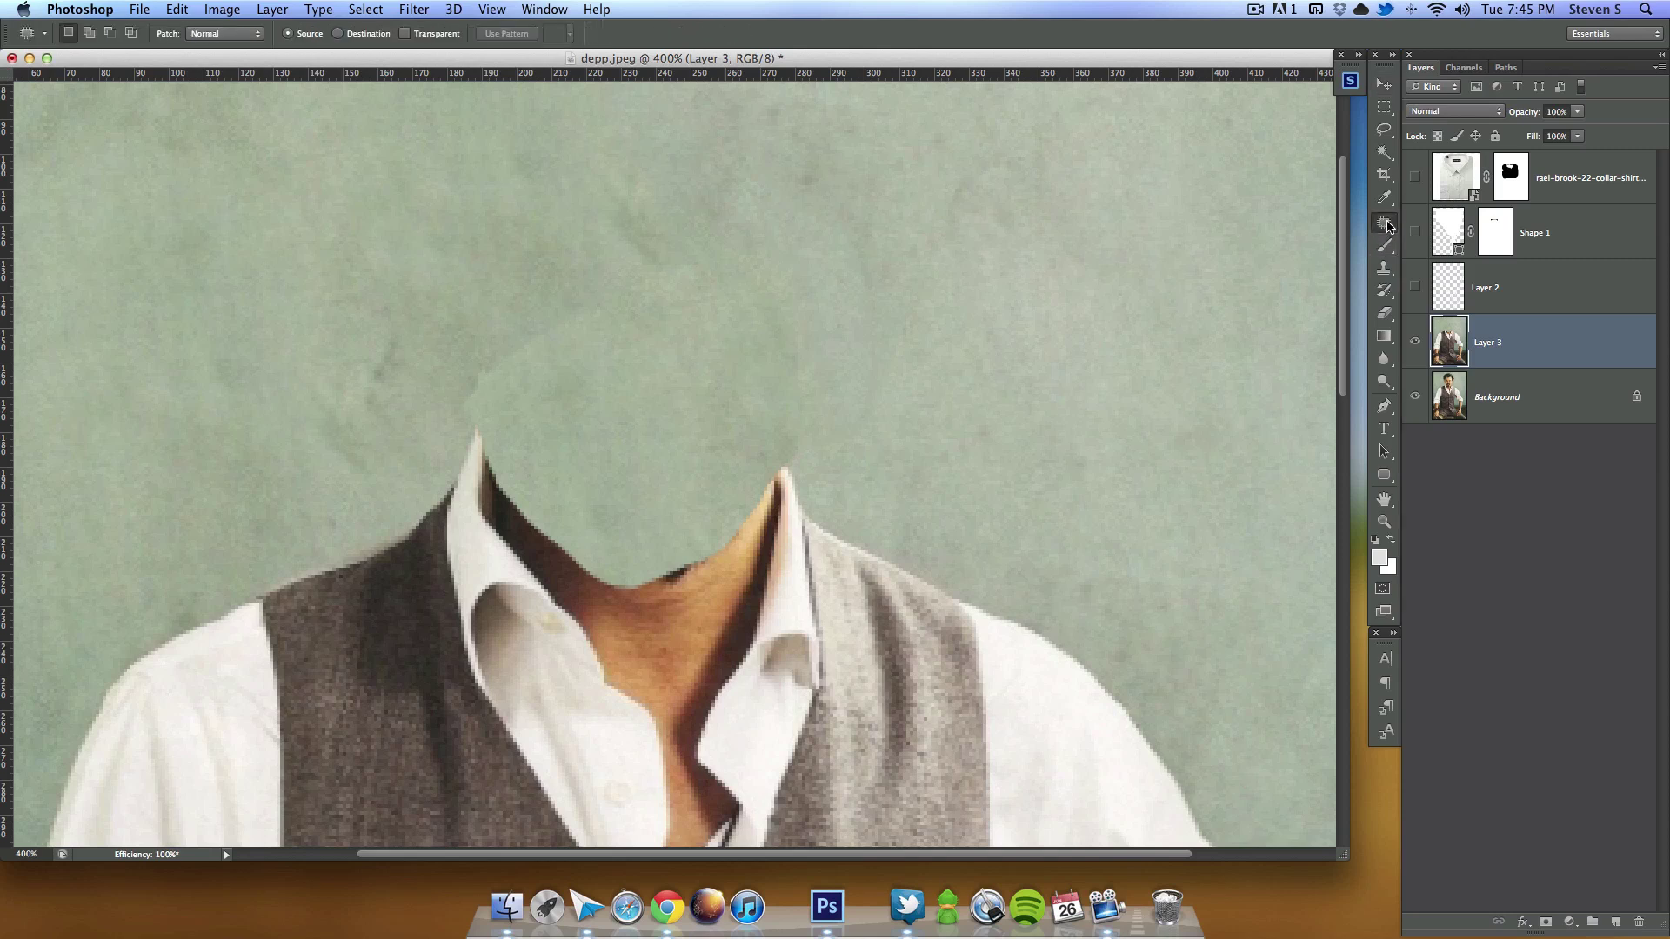
pyautogui.click(571, 299)
pyautogui.moveTo(551, 300)
pyautogui.mouseDown()
pyautogui.moveTo(456, 396)
pyautogui.moveTo(471, 429)
pyautogui.moveTo(615, 380)
pyautogui.moveTo(716, 404)
pyautogui.moveTo(766, 453)
pyautogui.moveTo(827, 434)
pyautogui.moveTo(833, 303)
pyautogui.moveTo(716, 217)
pyautogui.moveTo(557, 295)
pyautogui.mouseUp()
pyautogui.moveTo(668, 322); pyautogui.dragTo(660, 224)
pyautogui.press('super+d')
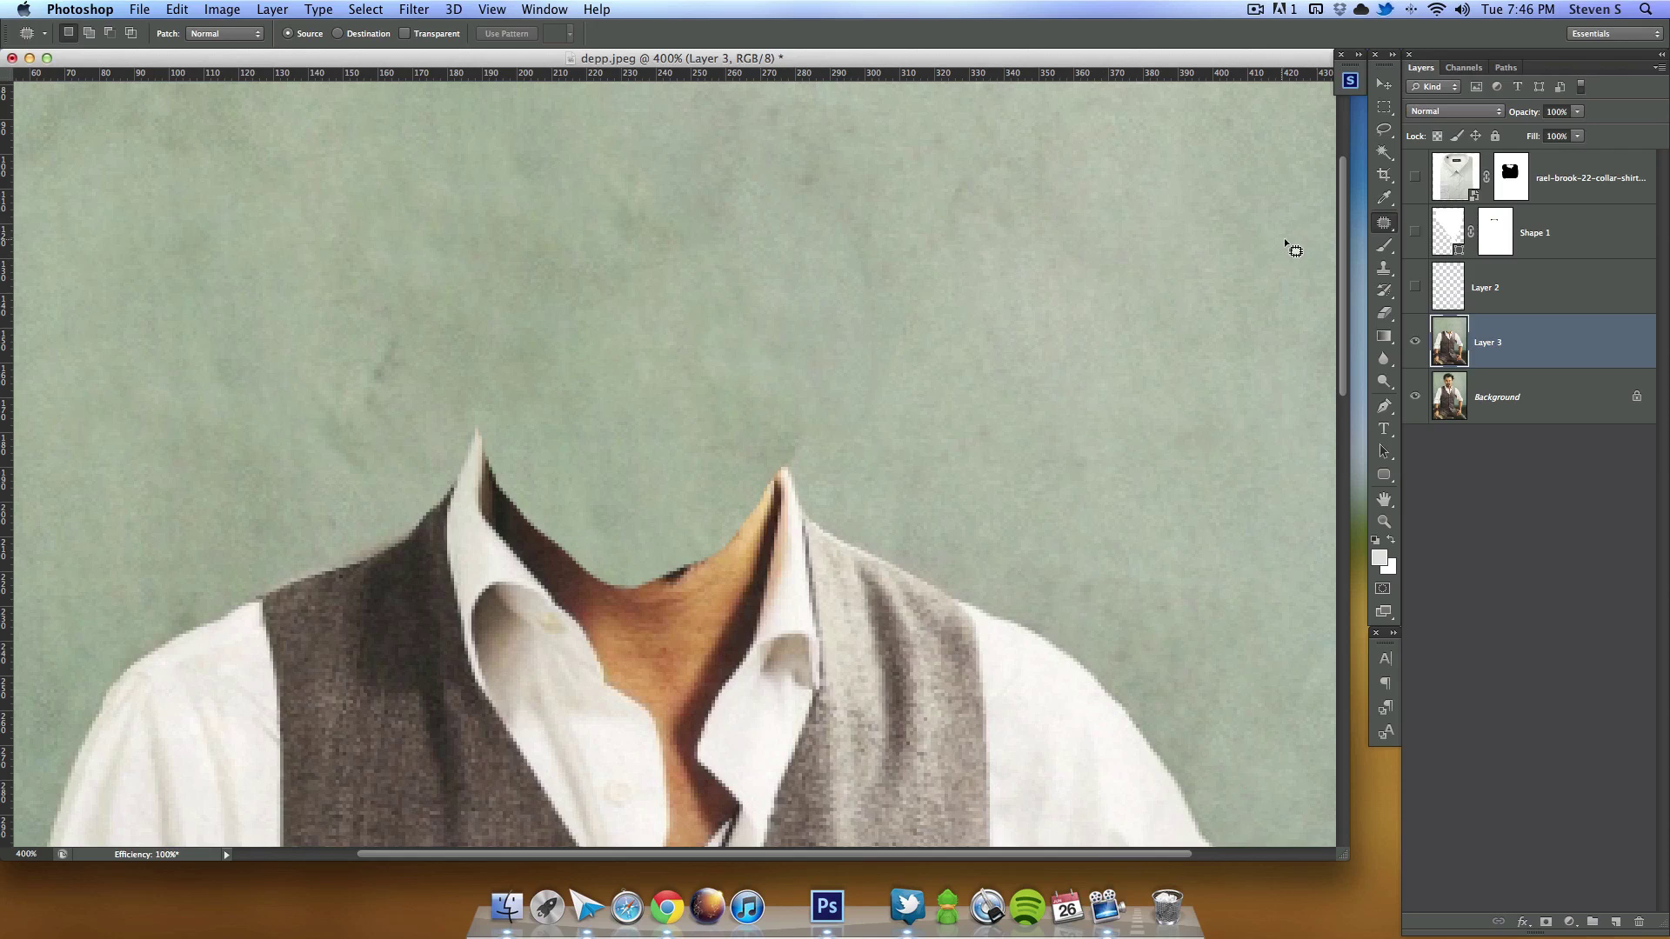
# Step: Show the three hidden layers again and mask out the stray white speck above the inner collar
pyautogui.moveTo(1419, 174); pyautogui.dragTo(1417, 296)
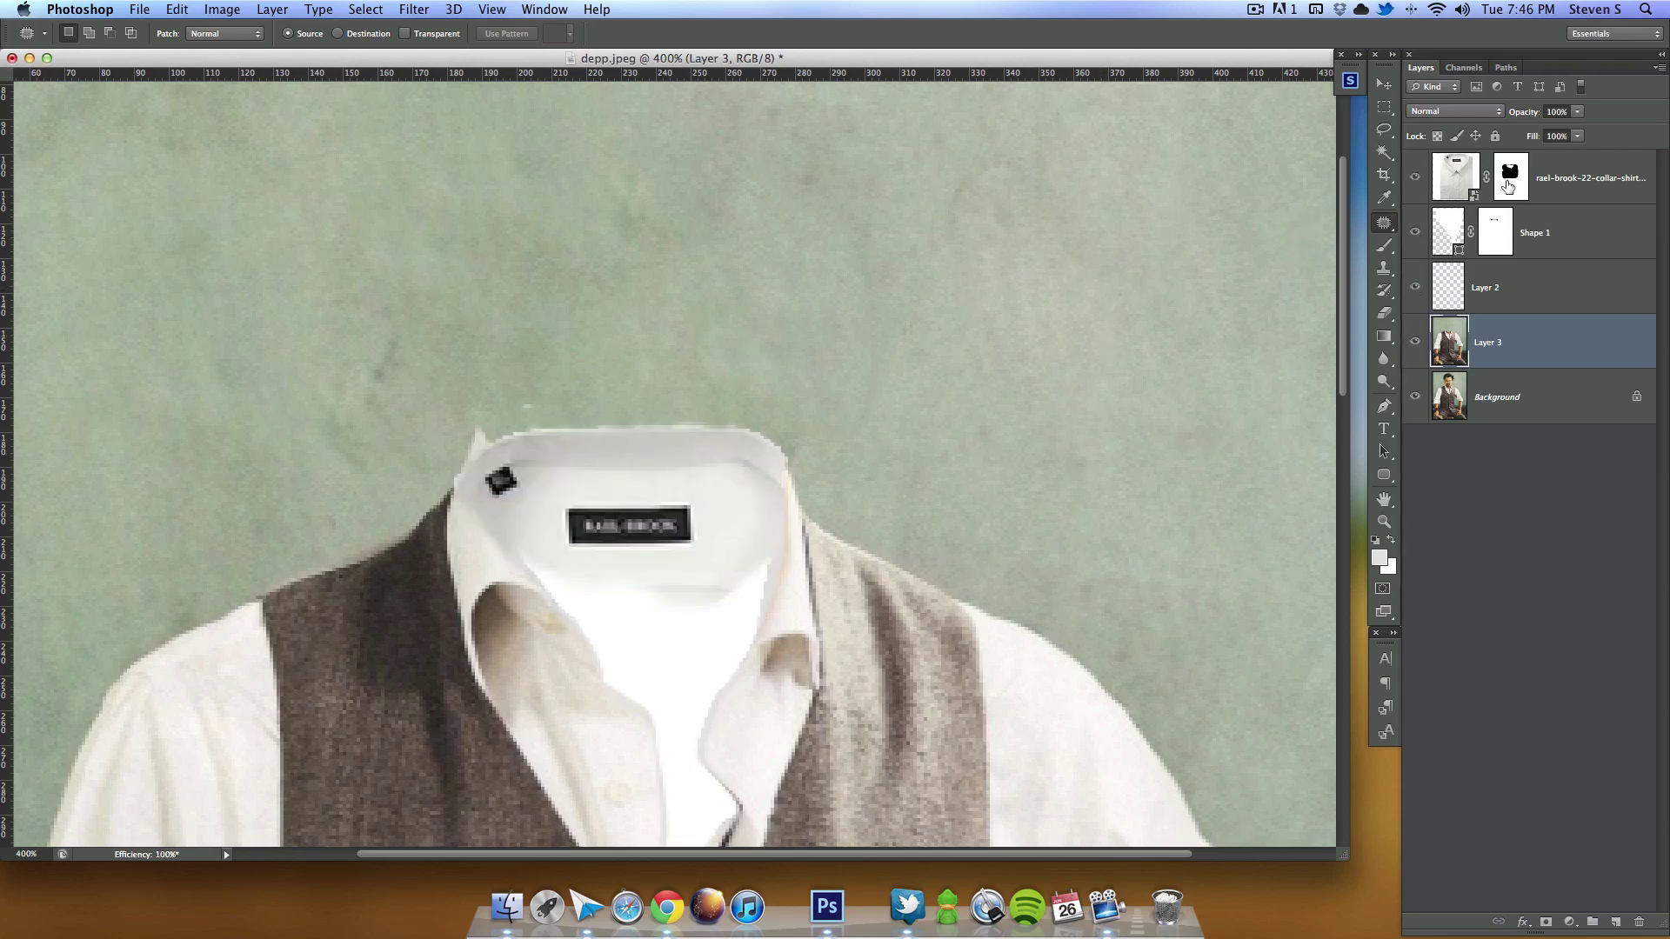
pyautogui.click(1509, 185)
pyautogui.press('b')
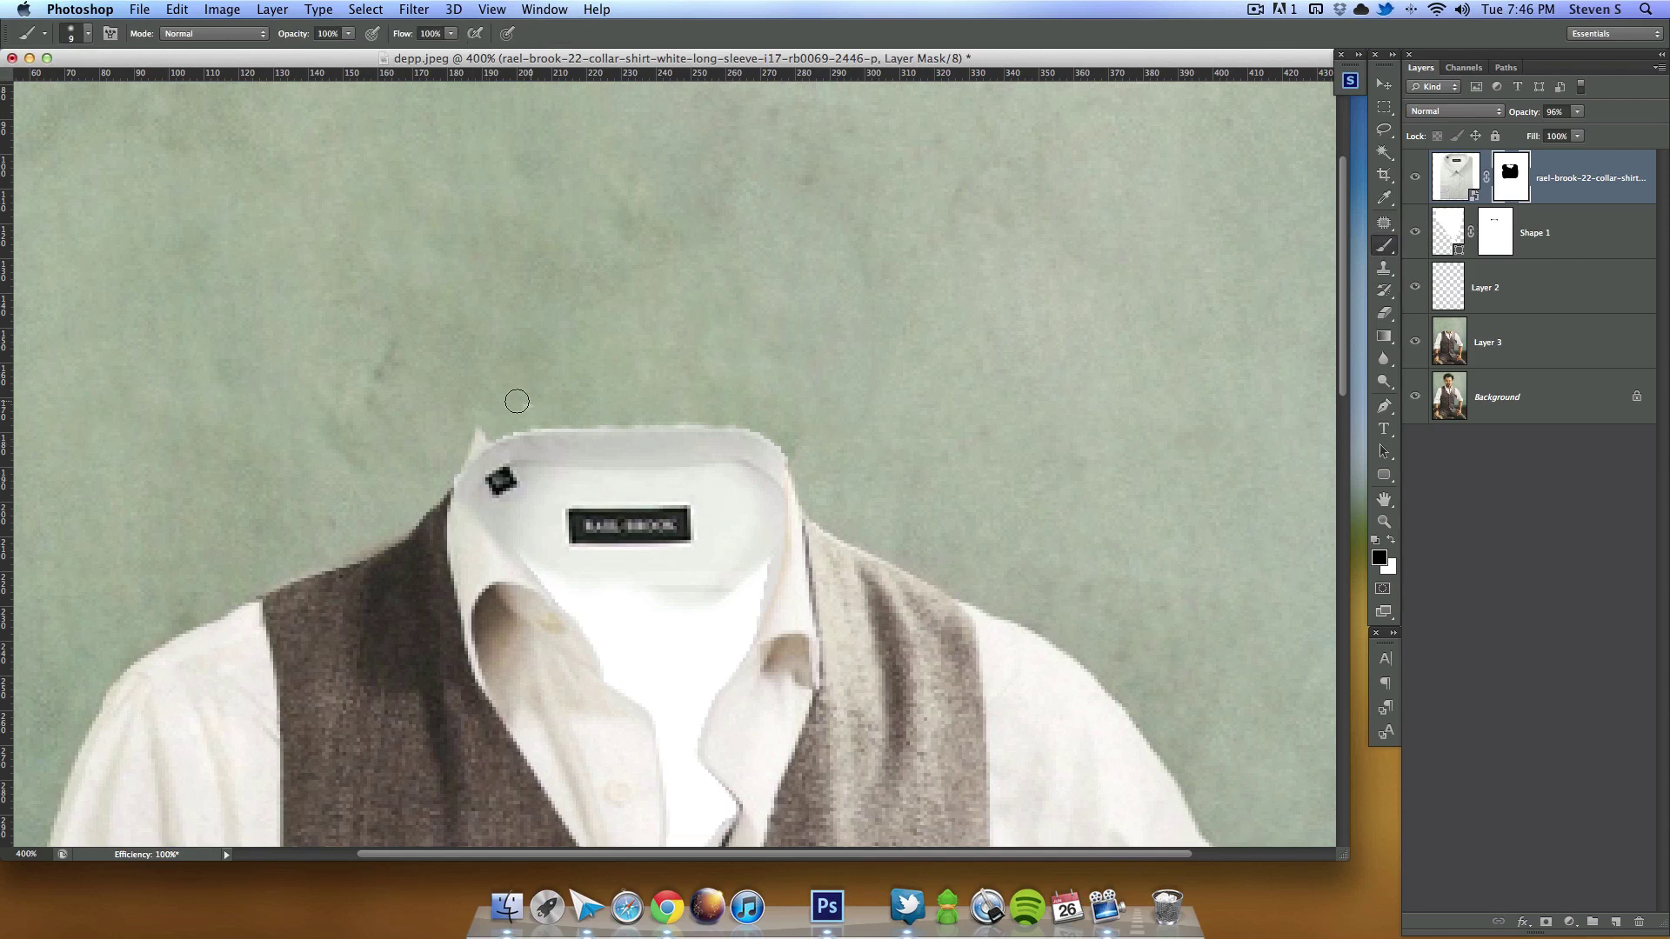
pyautogui.click(516, 401)
pyautogui.click(1498, 221)
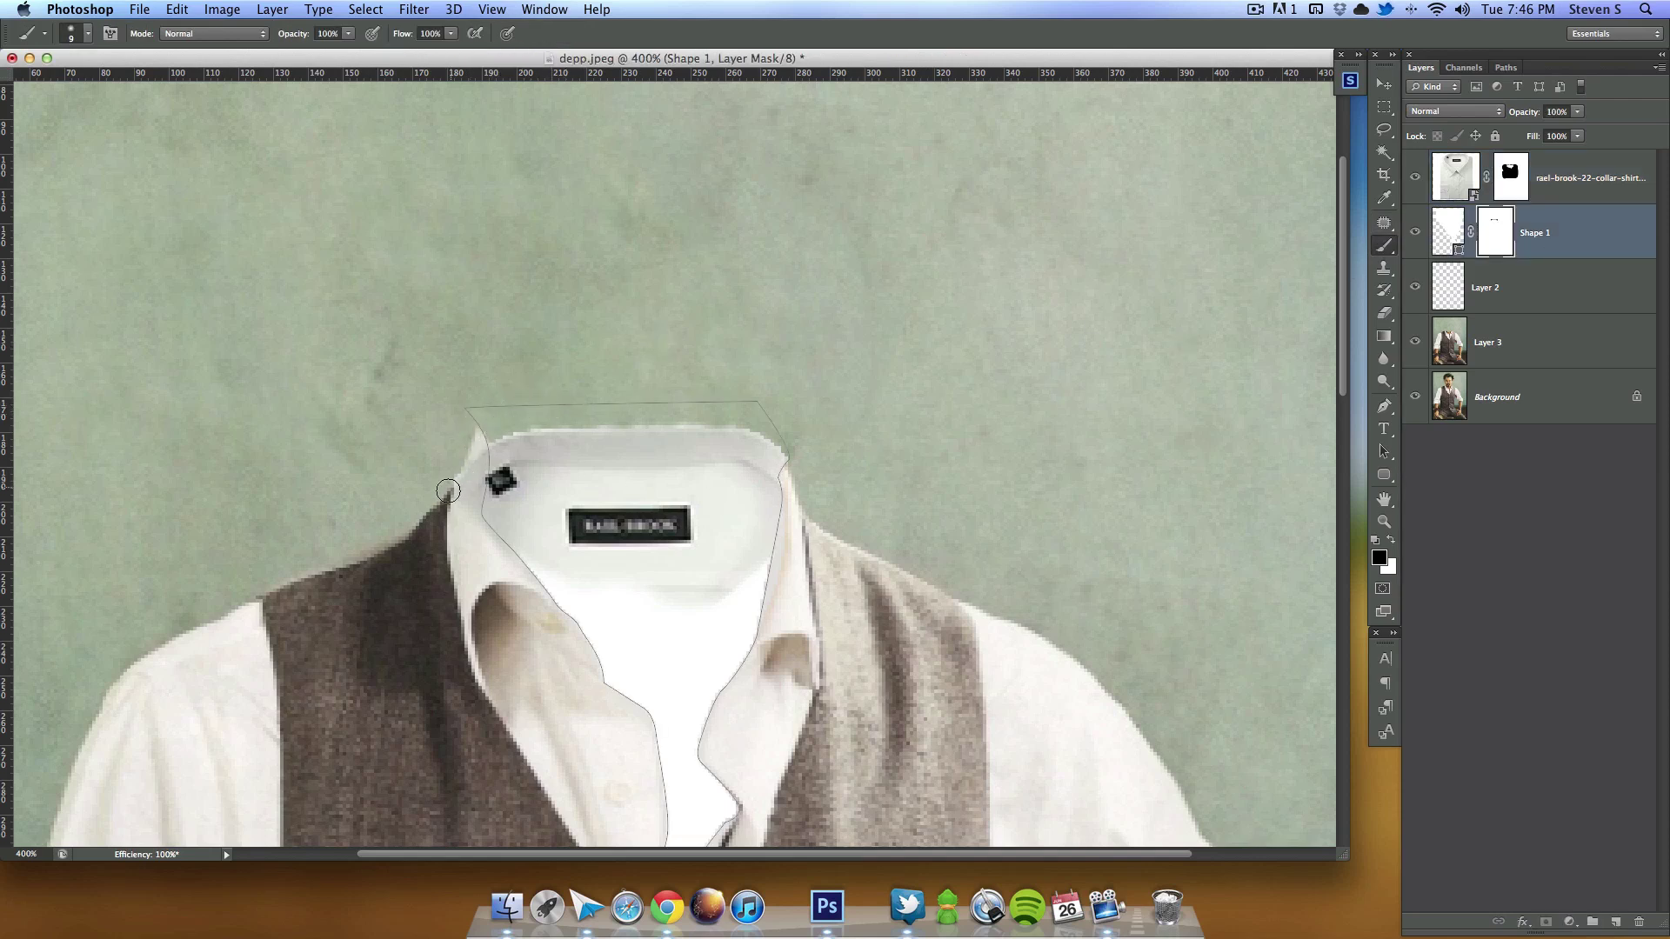
# Step: Copy a lassoed wall area from Layer 3 beside the viewer's-left collar to a new layer and move it over the protruding collar tip
pyautogui.click(1415, 343)
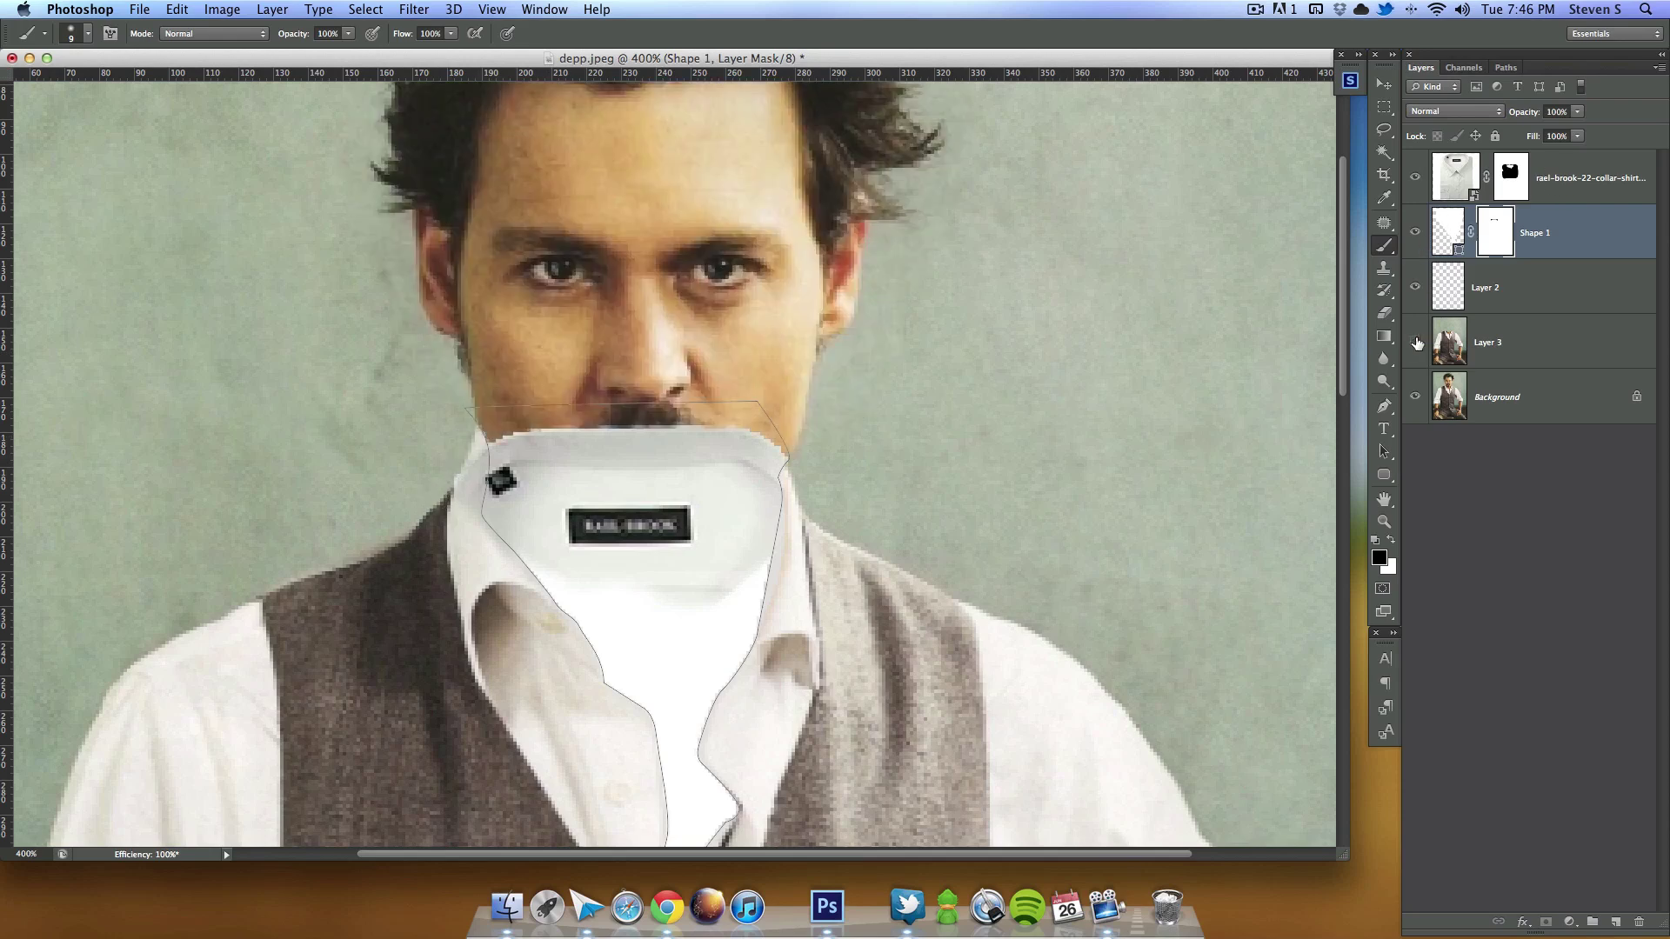
pyautogui.click(1414, 345)
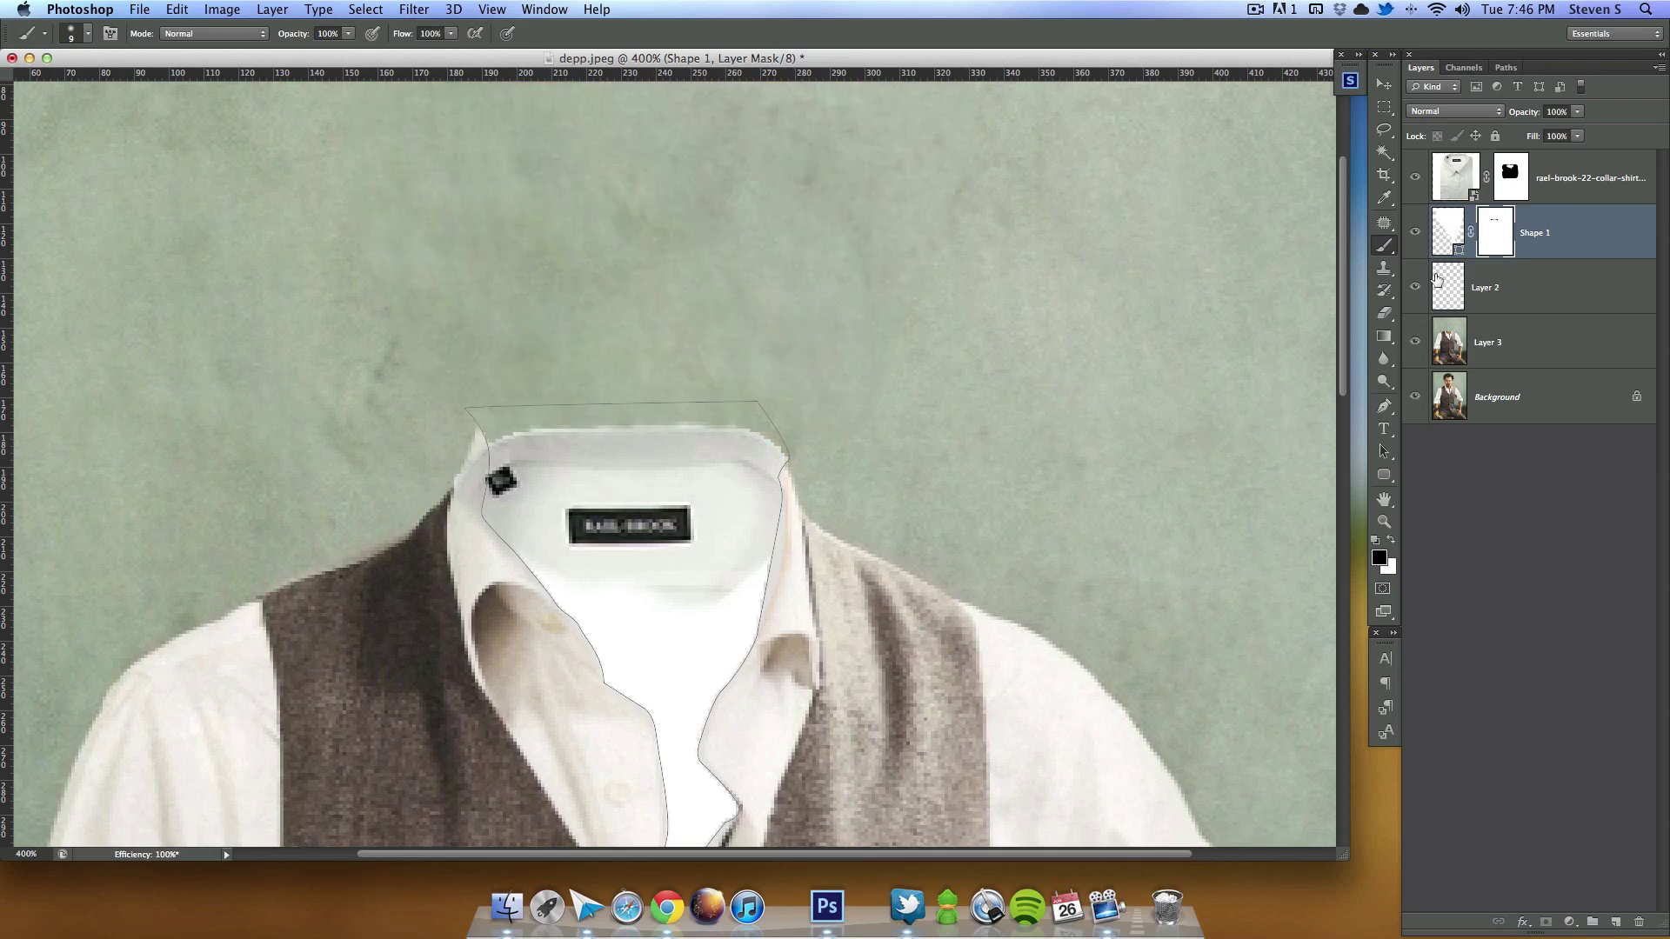
pyautogui.click(1524, 324)
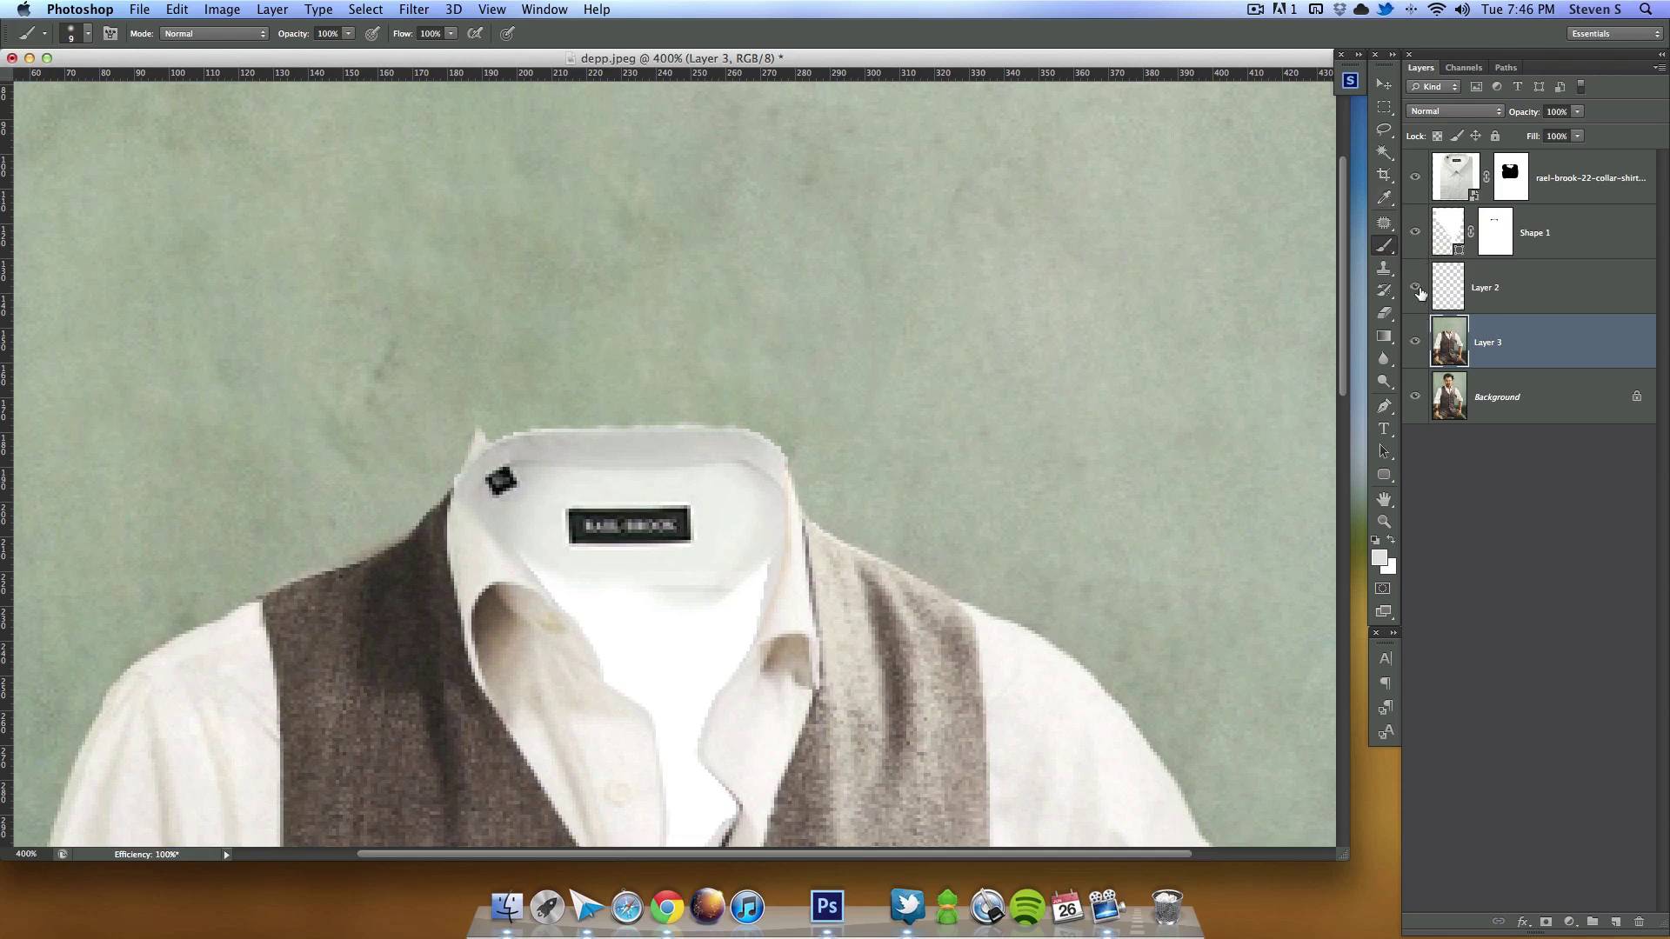
pyautogui.moveTo(1418, 291)
pyautogui.mouseDown()
pyautogui.moveTo(1416, 165)
pyautogui.moveTo(1415, 292)
pyautogui.mouseUp()
pyautogui.click(1384, 128)
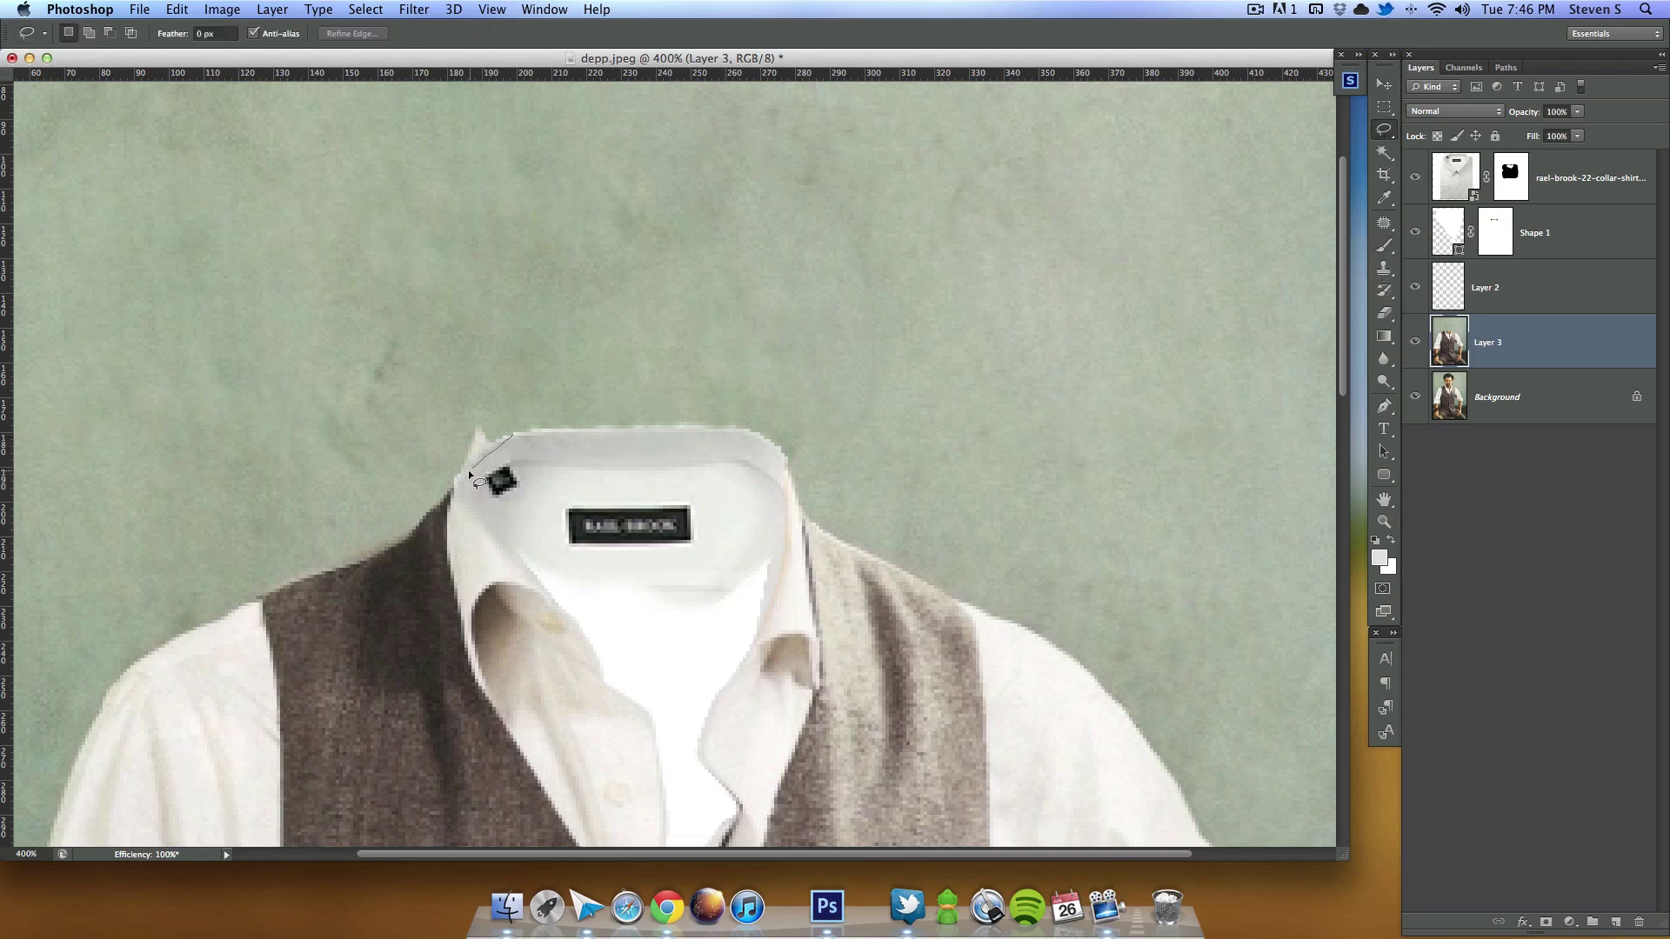
pyautogui.moveTo(450, 485)
pyautogui.mouseDown()
pyautogui.moveTo(458, 423)
pyautogui.moveTo(493, 409)
pyautogui.moveTo(514, 429)
pyautogui.moveTo(404, 381)
pyautogui.mouseUp()
pyautogui.press('super+j')
pyautogui.press('v')
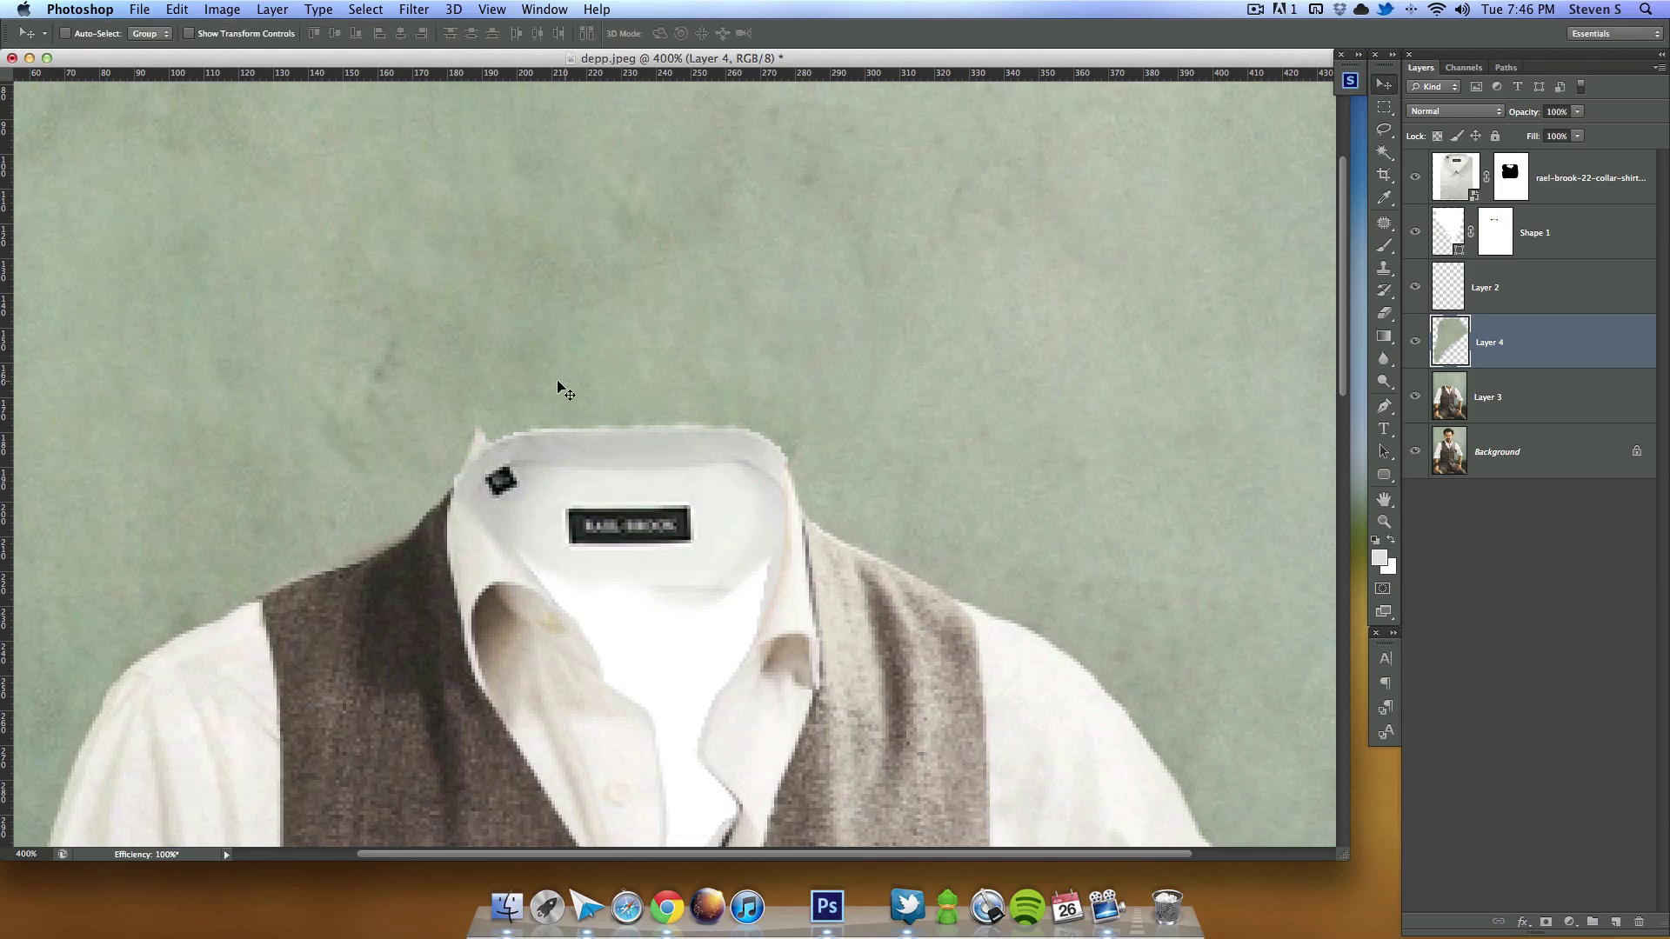
pyautogui.moveTo(548, 390); pyautogui.dragTo(621, 447)
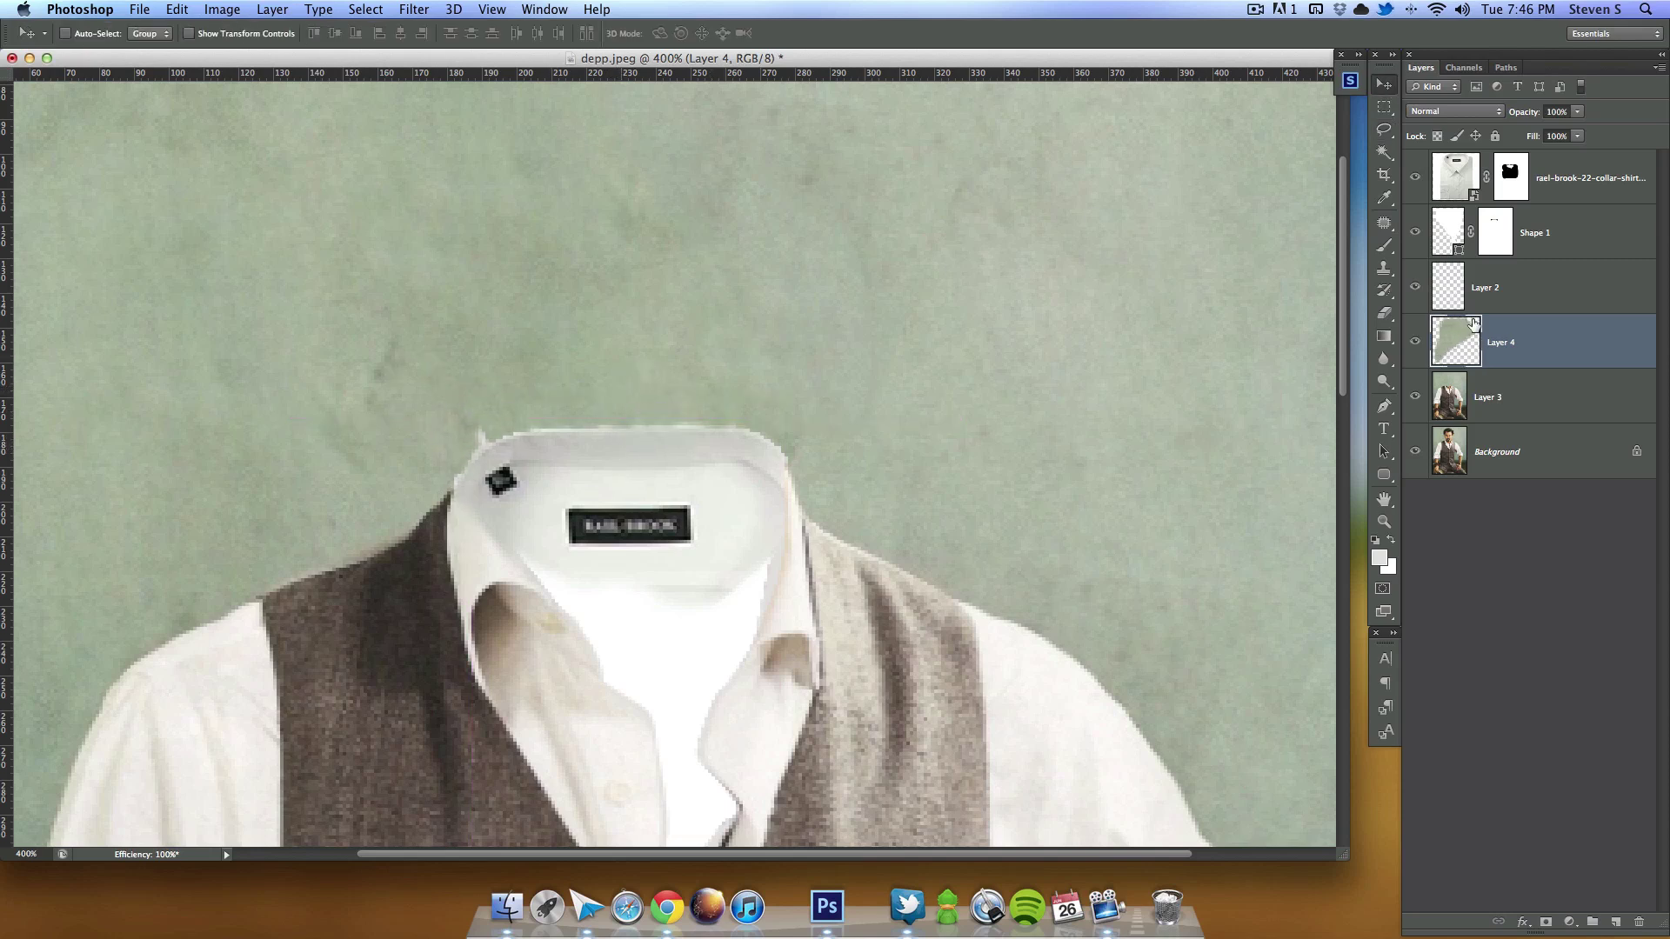
# Step: Toggle the visibility of Shape 1, Layer 2 and Layer 4 to check which one holds the leftover collar tip
pyautogui.click(1416, 233)
pyautogui.click(1416, 233)
pyautogui.click(1415, 287)
pyautogui.click(1415, 287)
pyautogui.click(1415, 287)
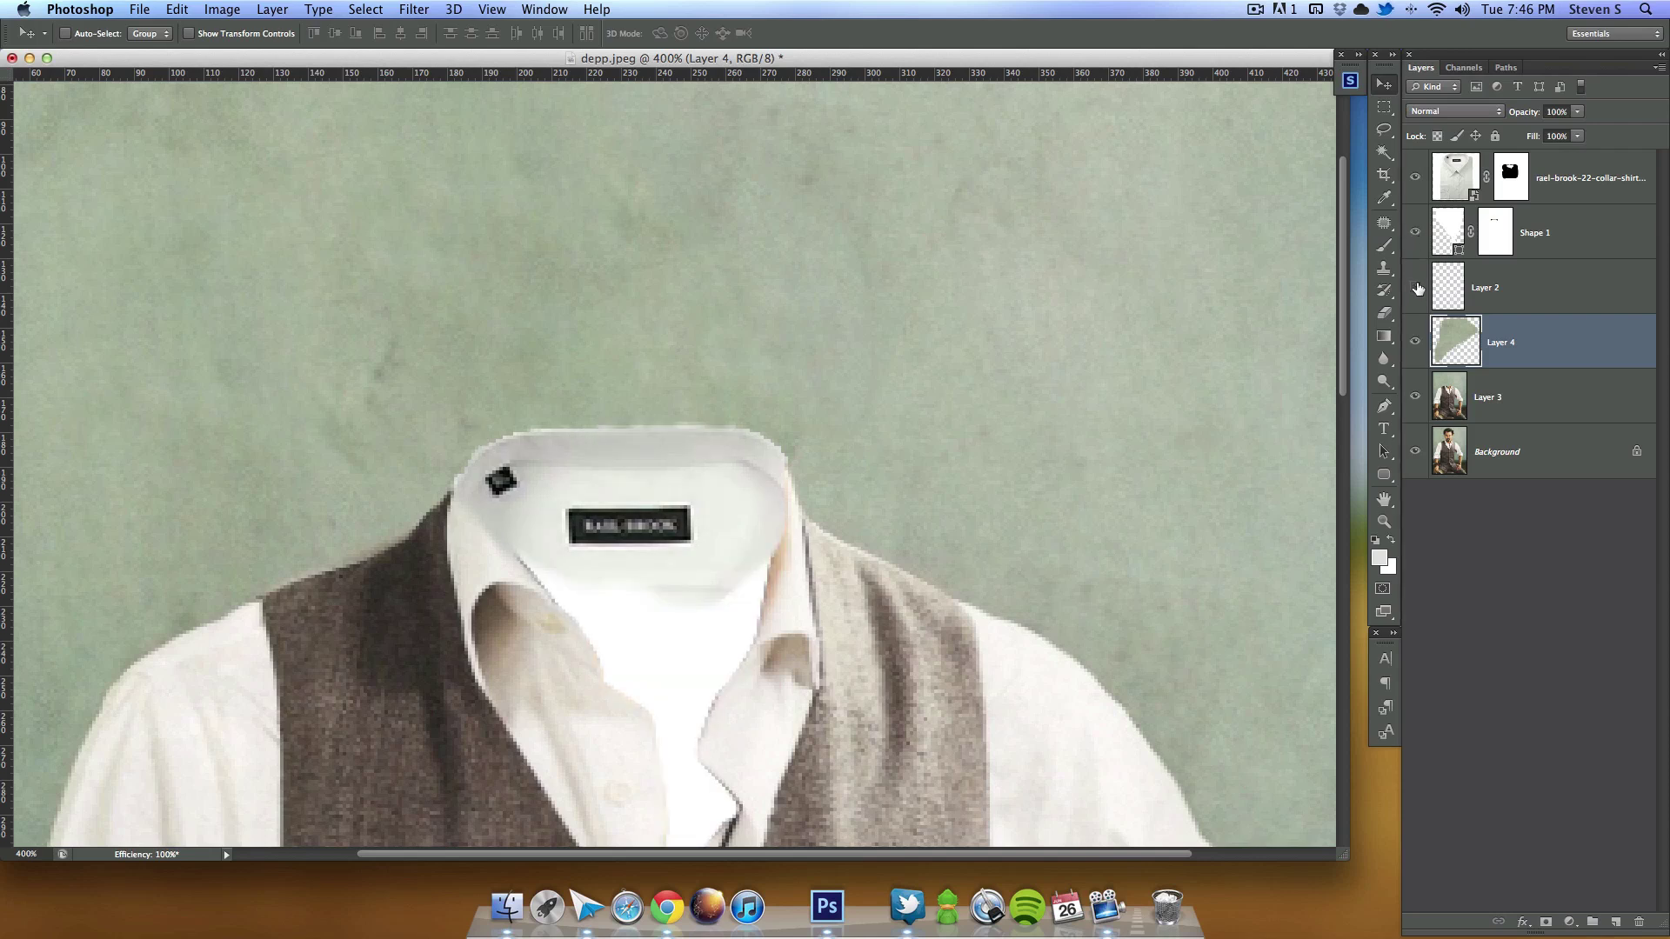
pyautogui.click(1416, 287)
pyautogui.click(1458, 290)
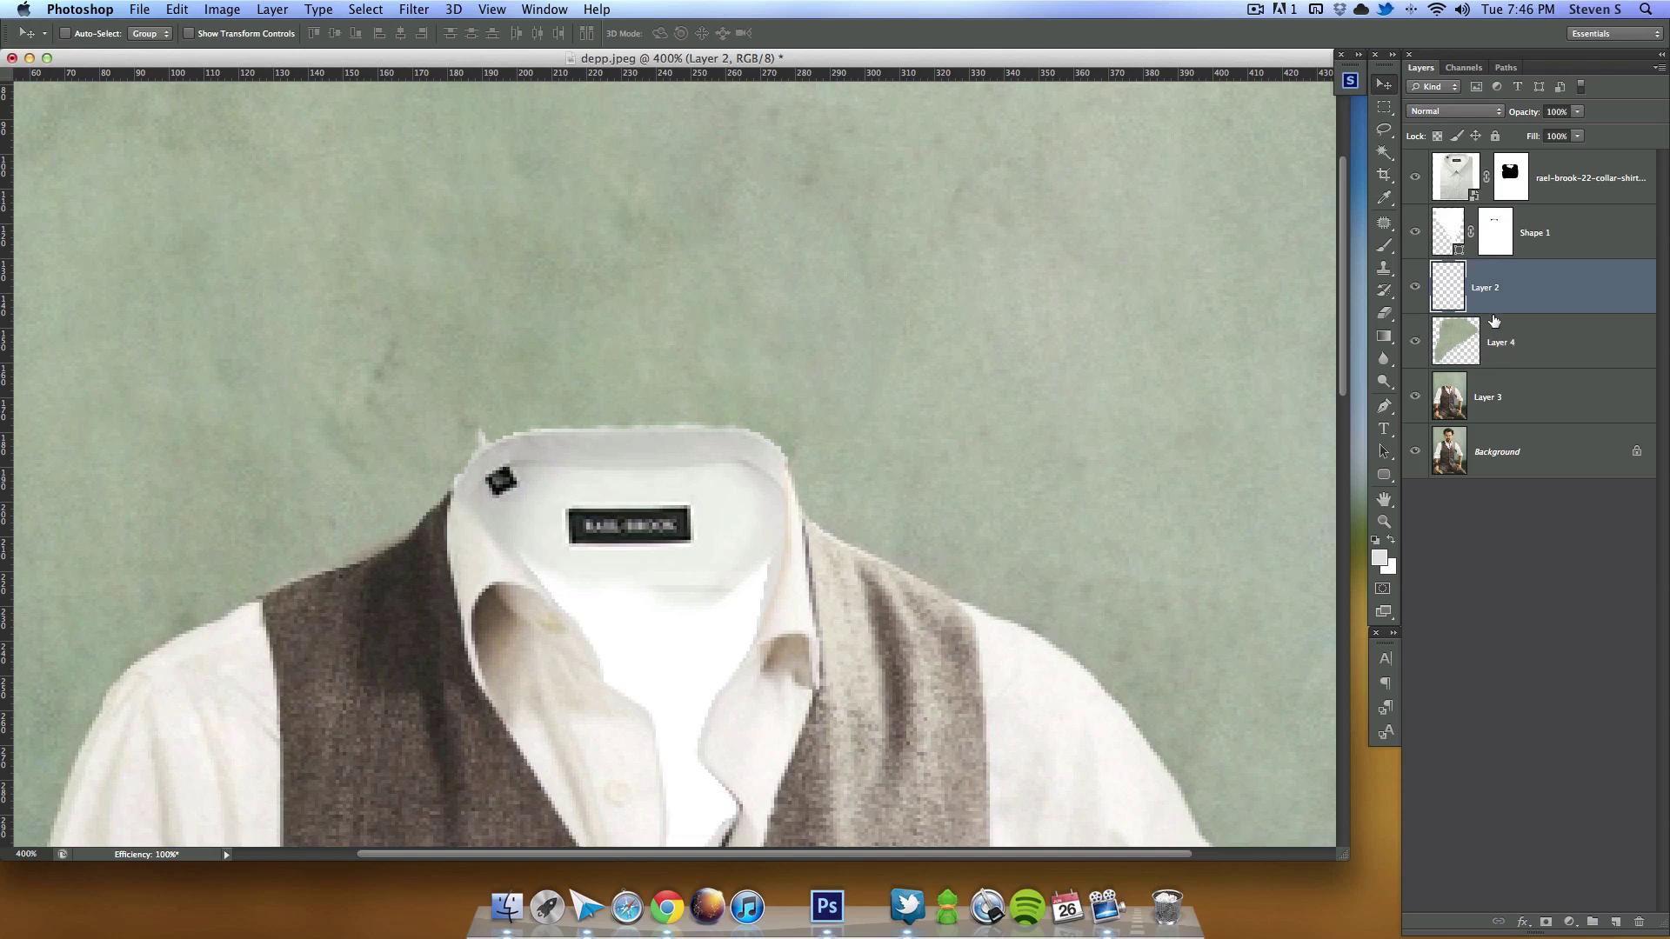
pyautogui.click(1414, 343)
pyautogui.click(1415, 343)
# Step: Erase the leftover off-white tip above the viewer's-left collar on Layer 2 with a smaller eraser, and view the whole image at 100%
pyautogui.click(1384, 313)
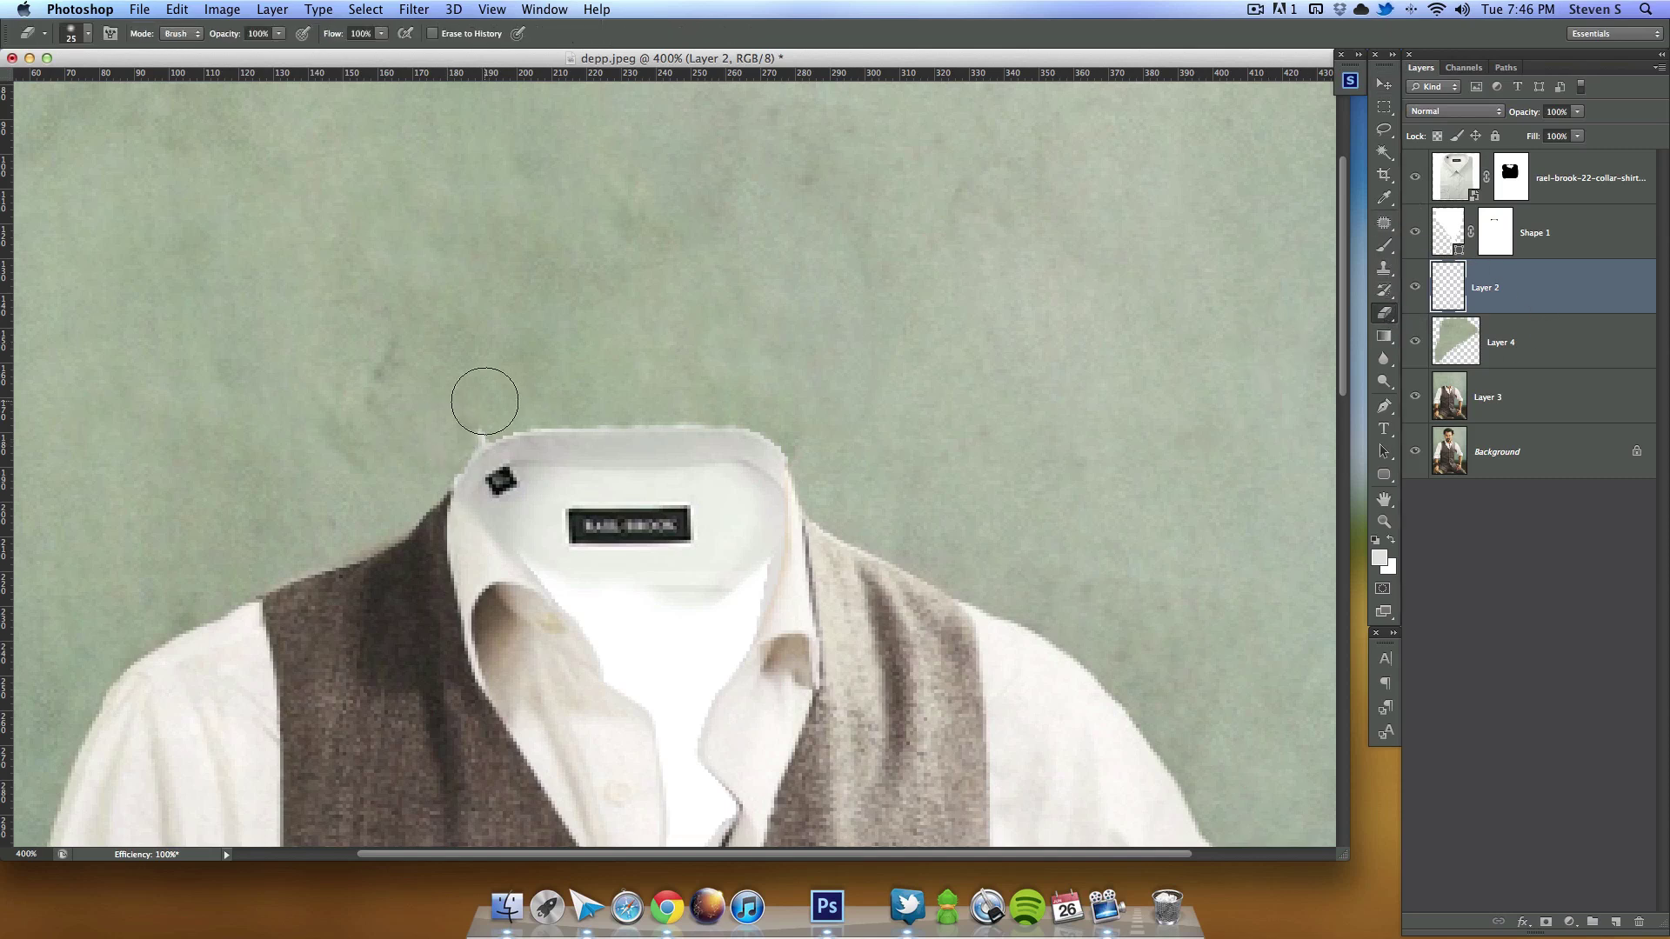
pyautogui.press('[')
pyautogui.press('[')
pyautogui.moveTo(487, 418); pyautogui.dragTo(477, 432)
pyautogui.press('super+minus')
pyautogui.press('super+minus')
pyautogui.press('super+minus')
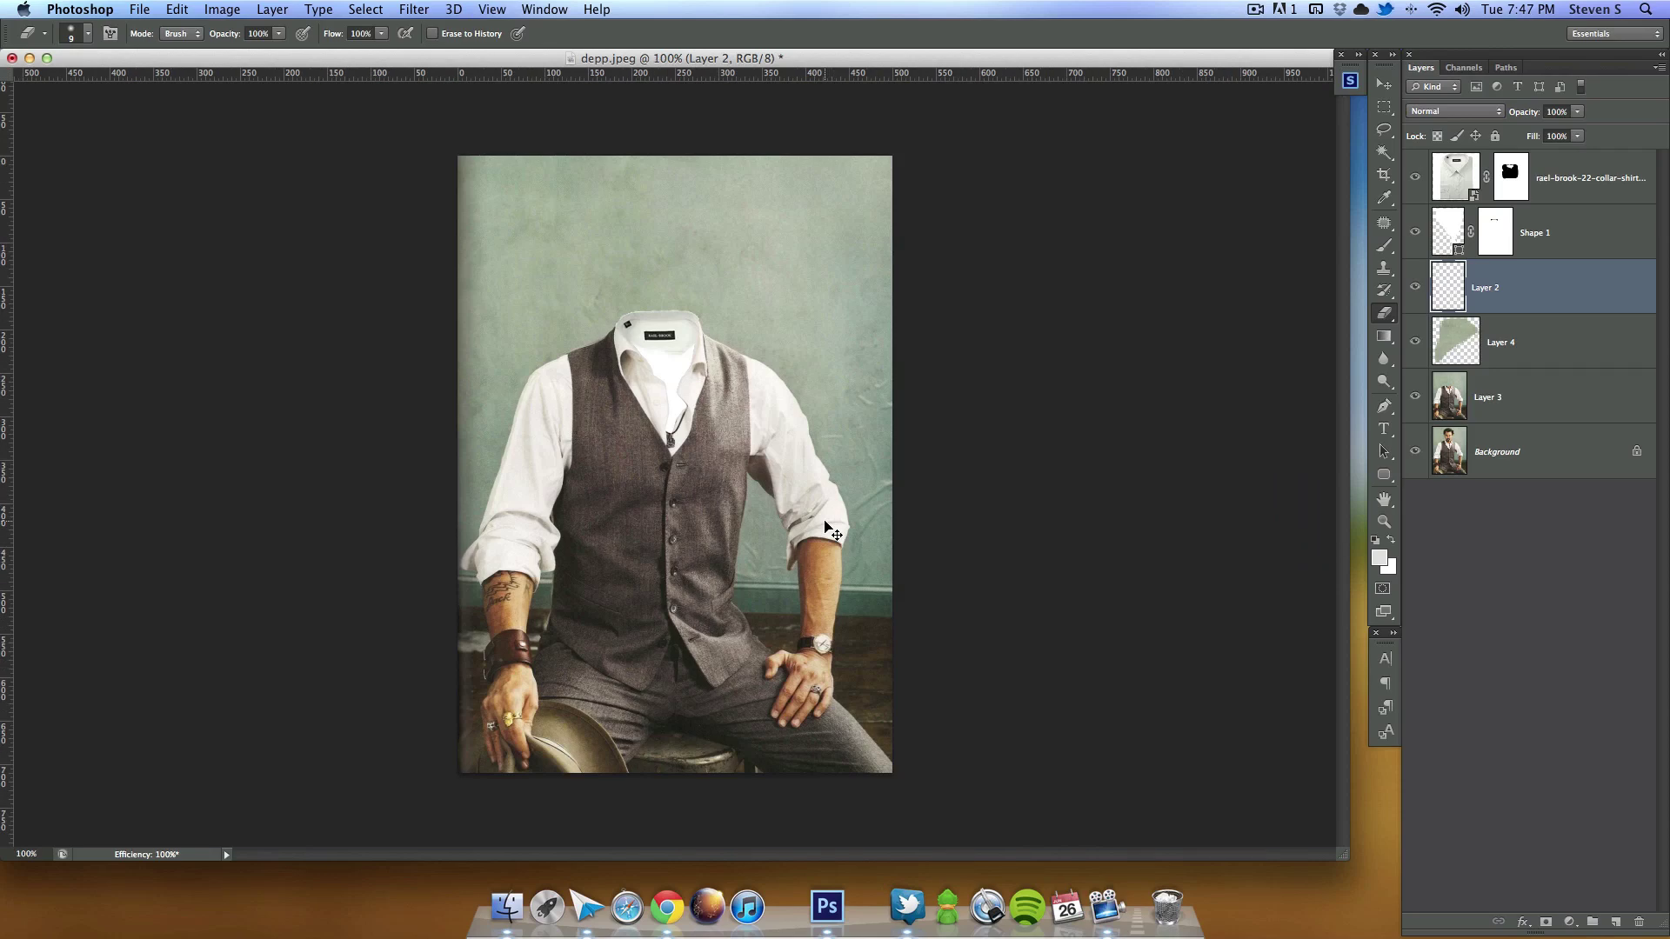
# Step: Inspect the collar area up close, checking Shape 1's fill colour and toggling that layer's visibility
pyautogui.press('super+plus')
pyautogui.press('super+plus')
pyautogui.press('super+plus')
pyautogui.moveTo(783, 444); pyautogui.dragTo(811, 535)
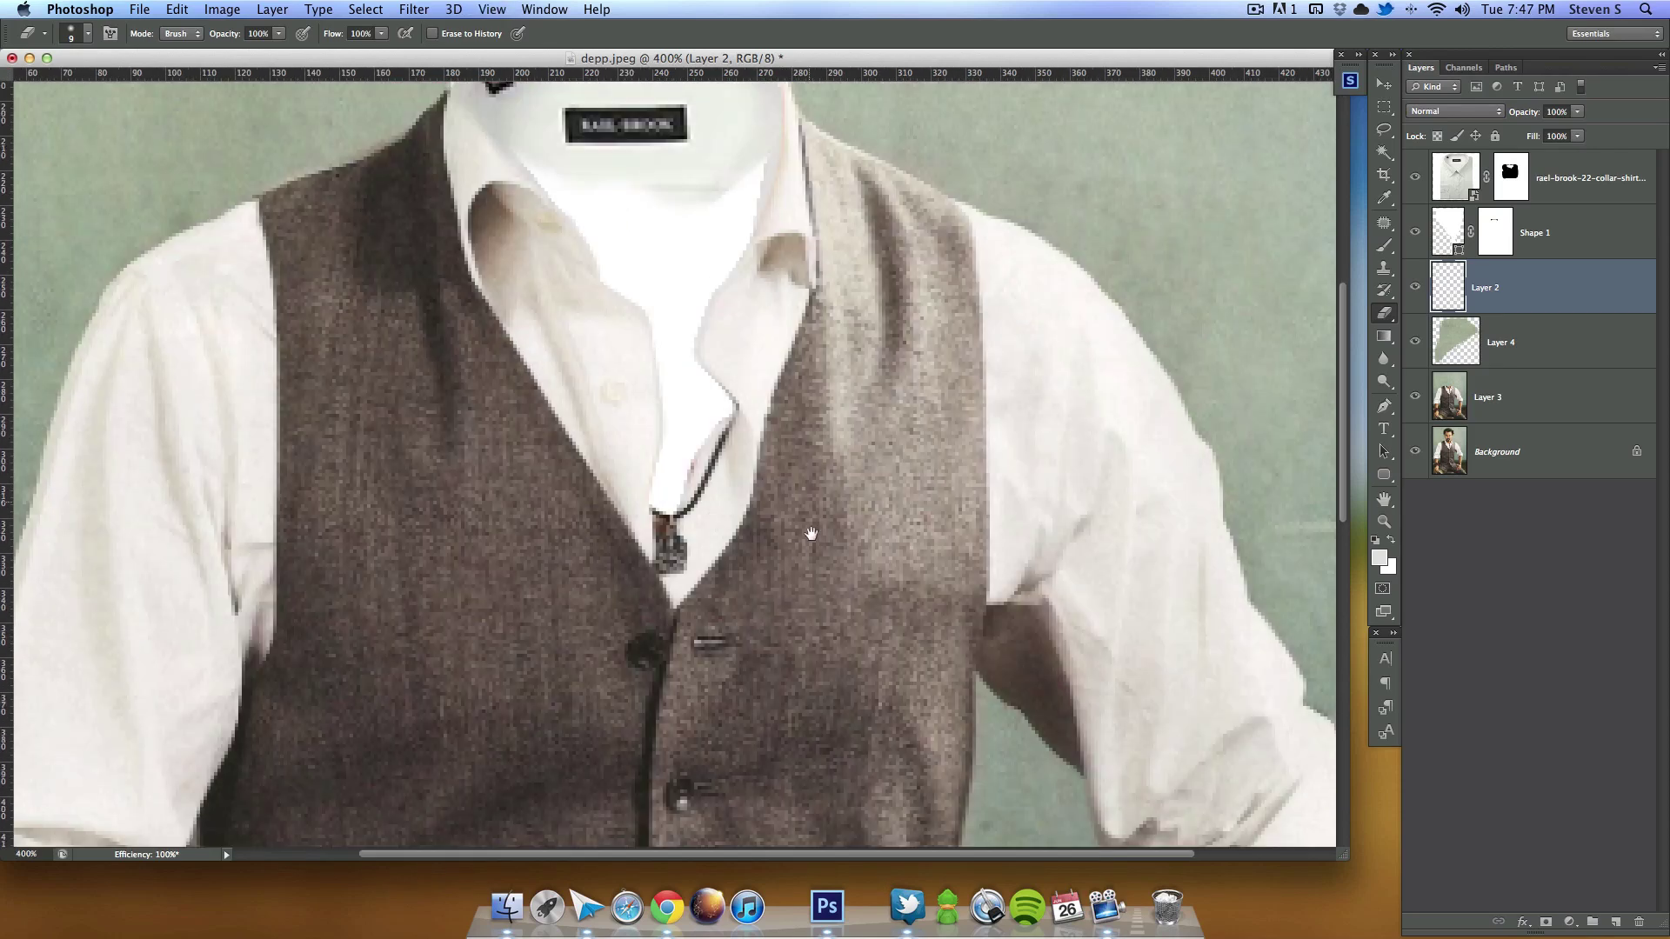
pyautogui.moveTo(686, 220); pyautogui.dragTo(692, 322)
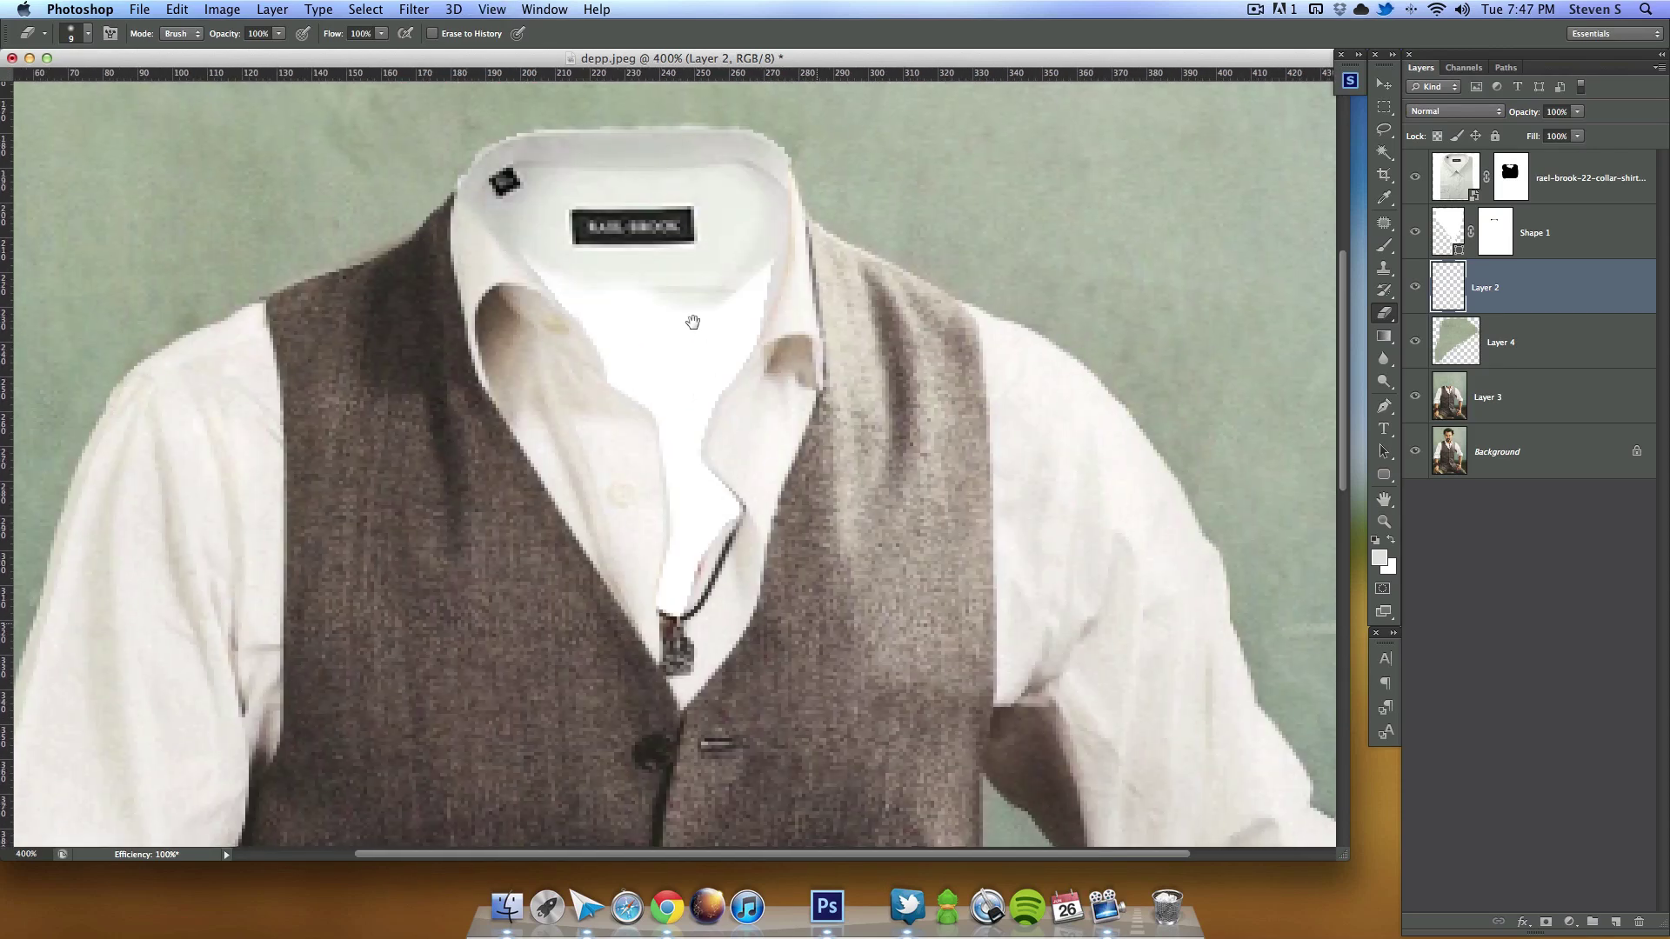
pyautogui.doubleClick(1456, 229)
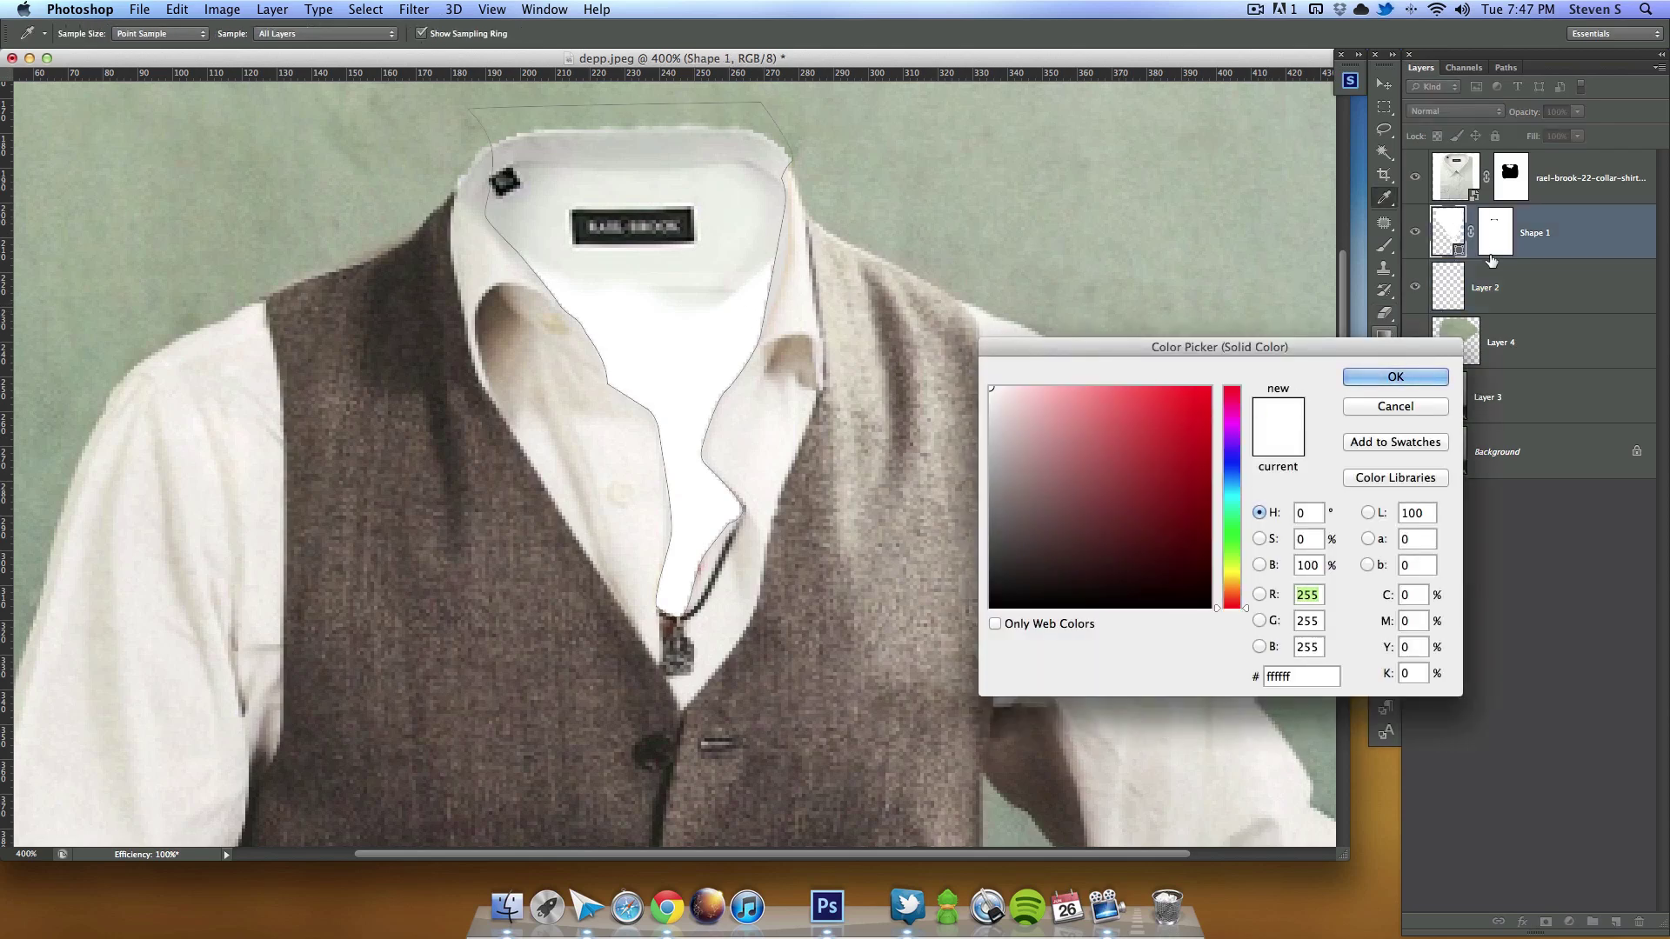
pyautogui.click(1396, 376)
pyautogui.press('e')
pyautogui.click(1415, 233)
pyautogui.click(1416, 232)
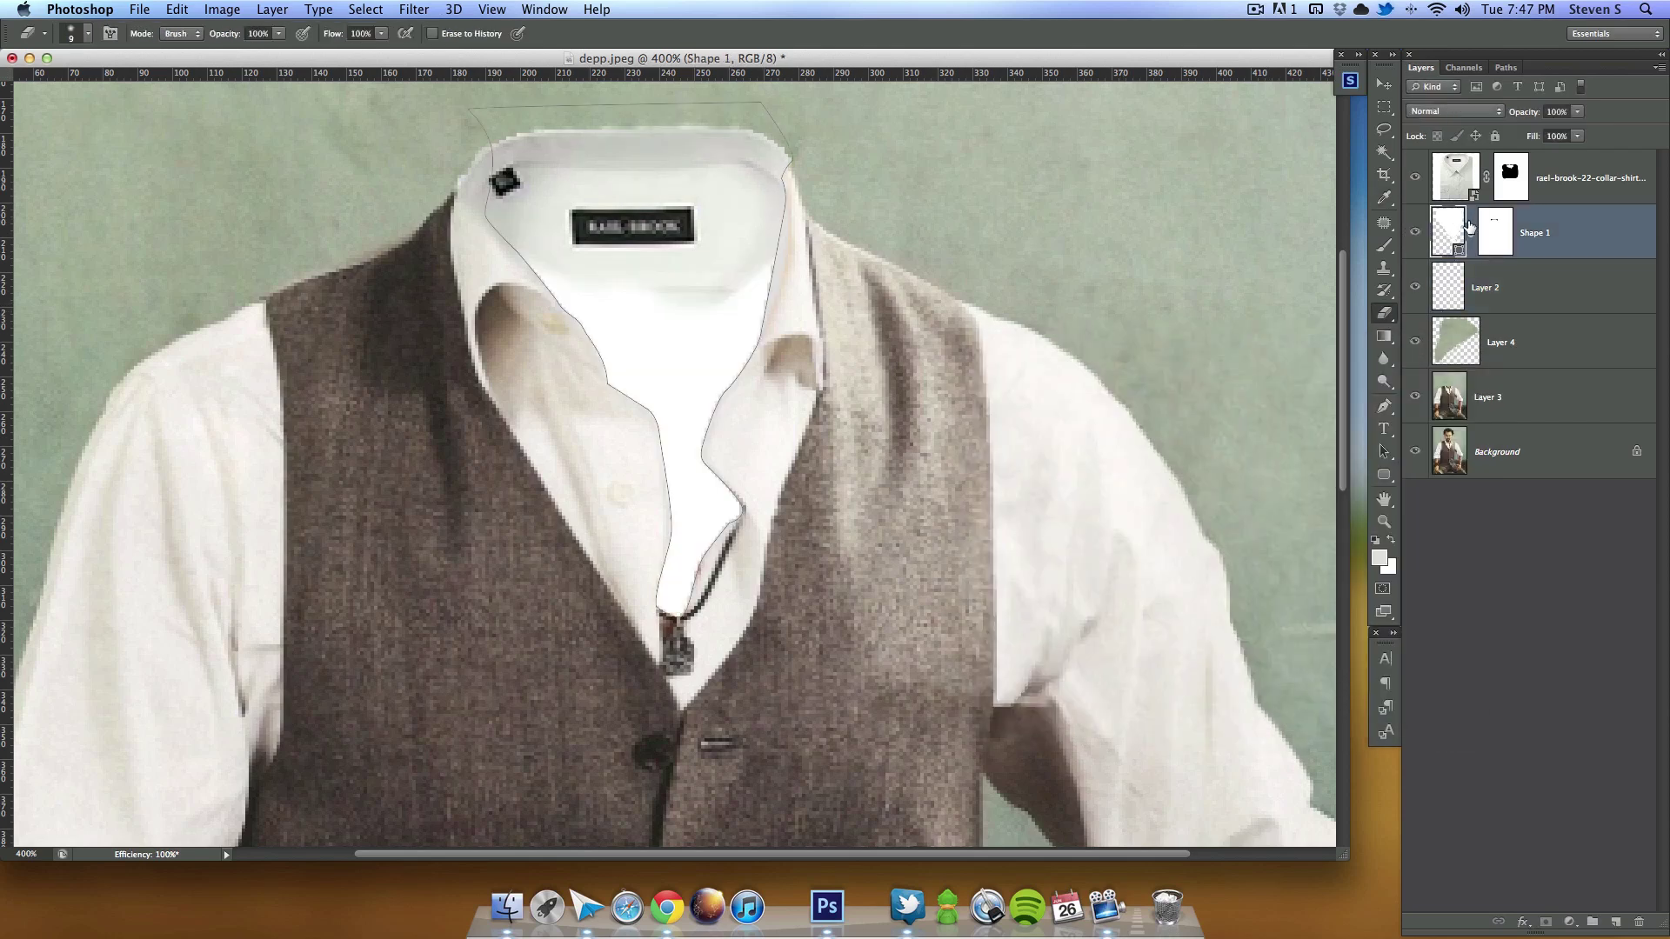
# Step: Change Shape 1's fill to the off-white #e7e8e3 sampled from the shirt's inner collar
pyautogui.doubleClick(1469, 226)
pyautogui.click(739, 256)
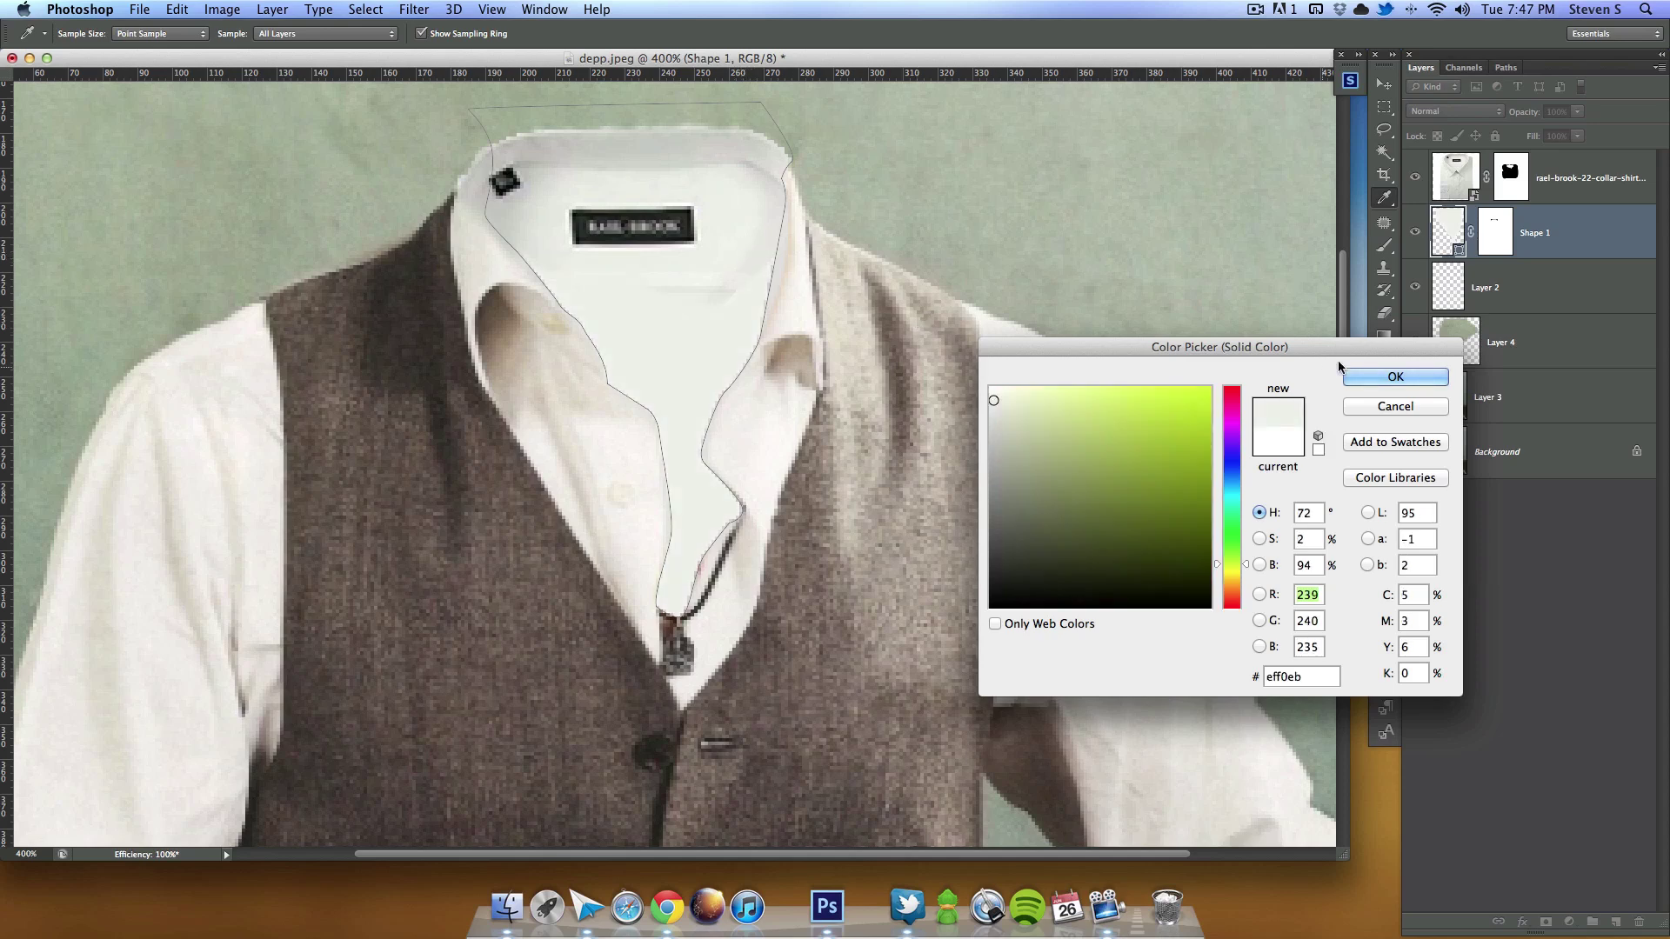
pyautogui.click(737, 297)
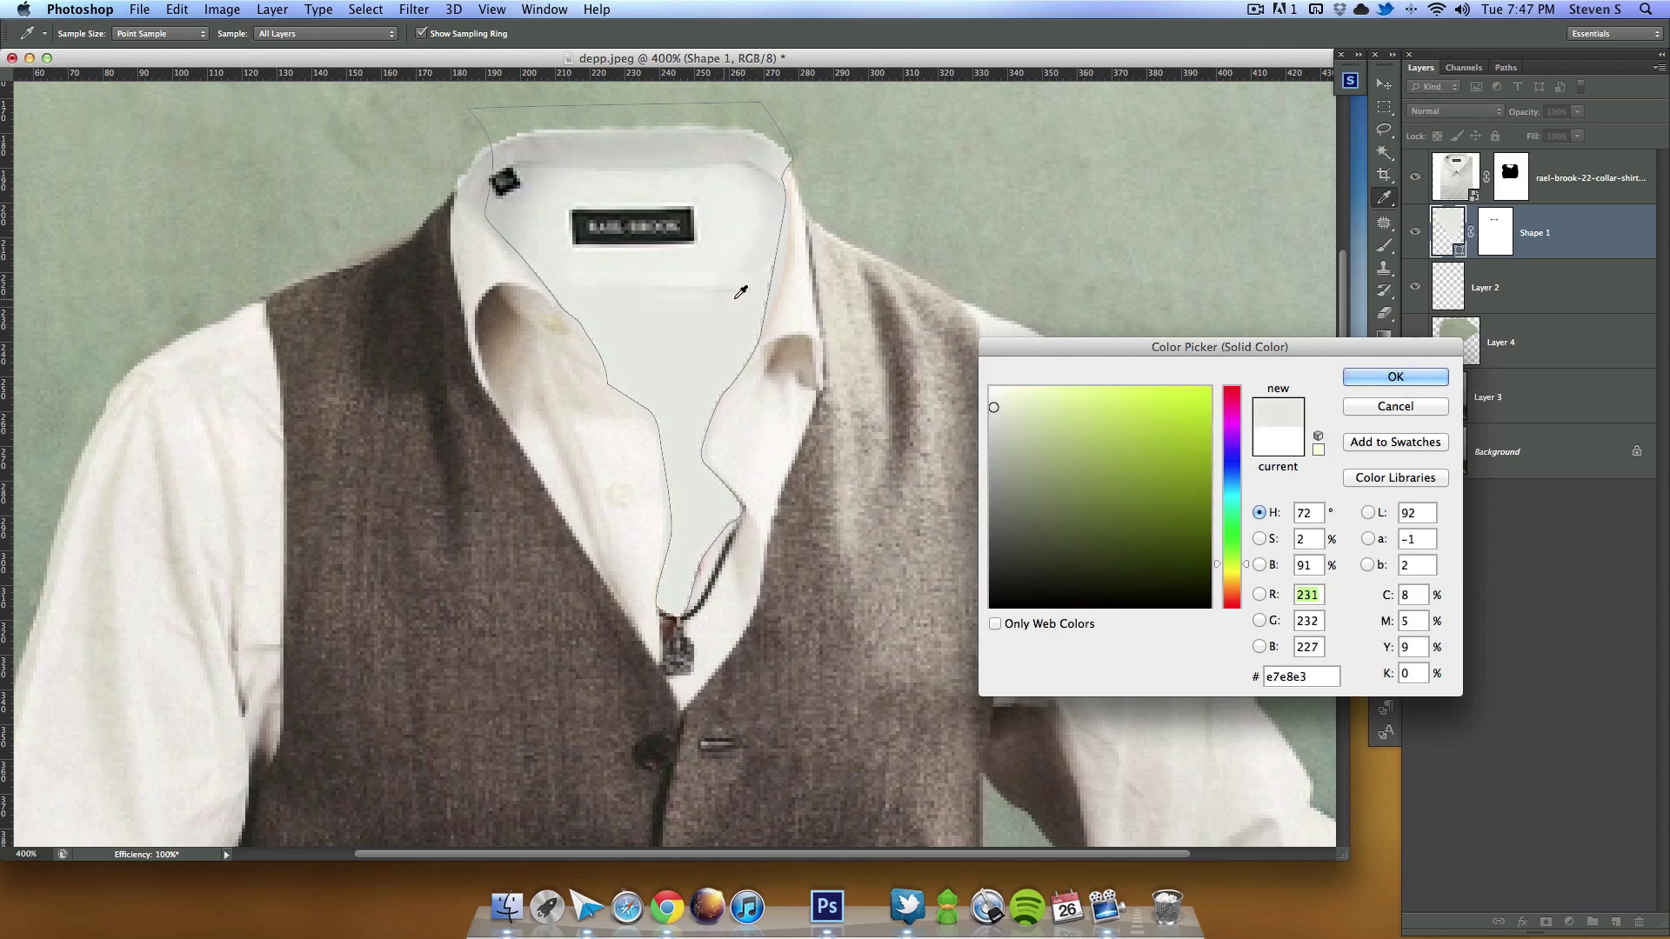
pyautogui.click(1396, 376)
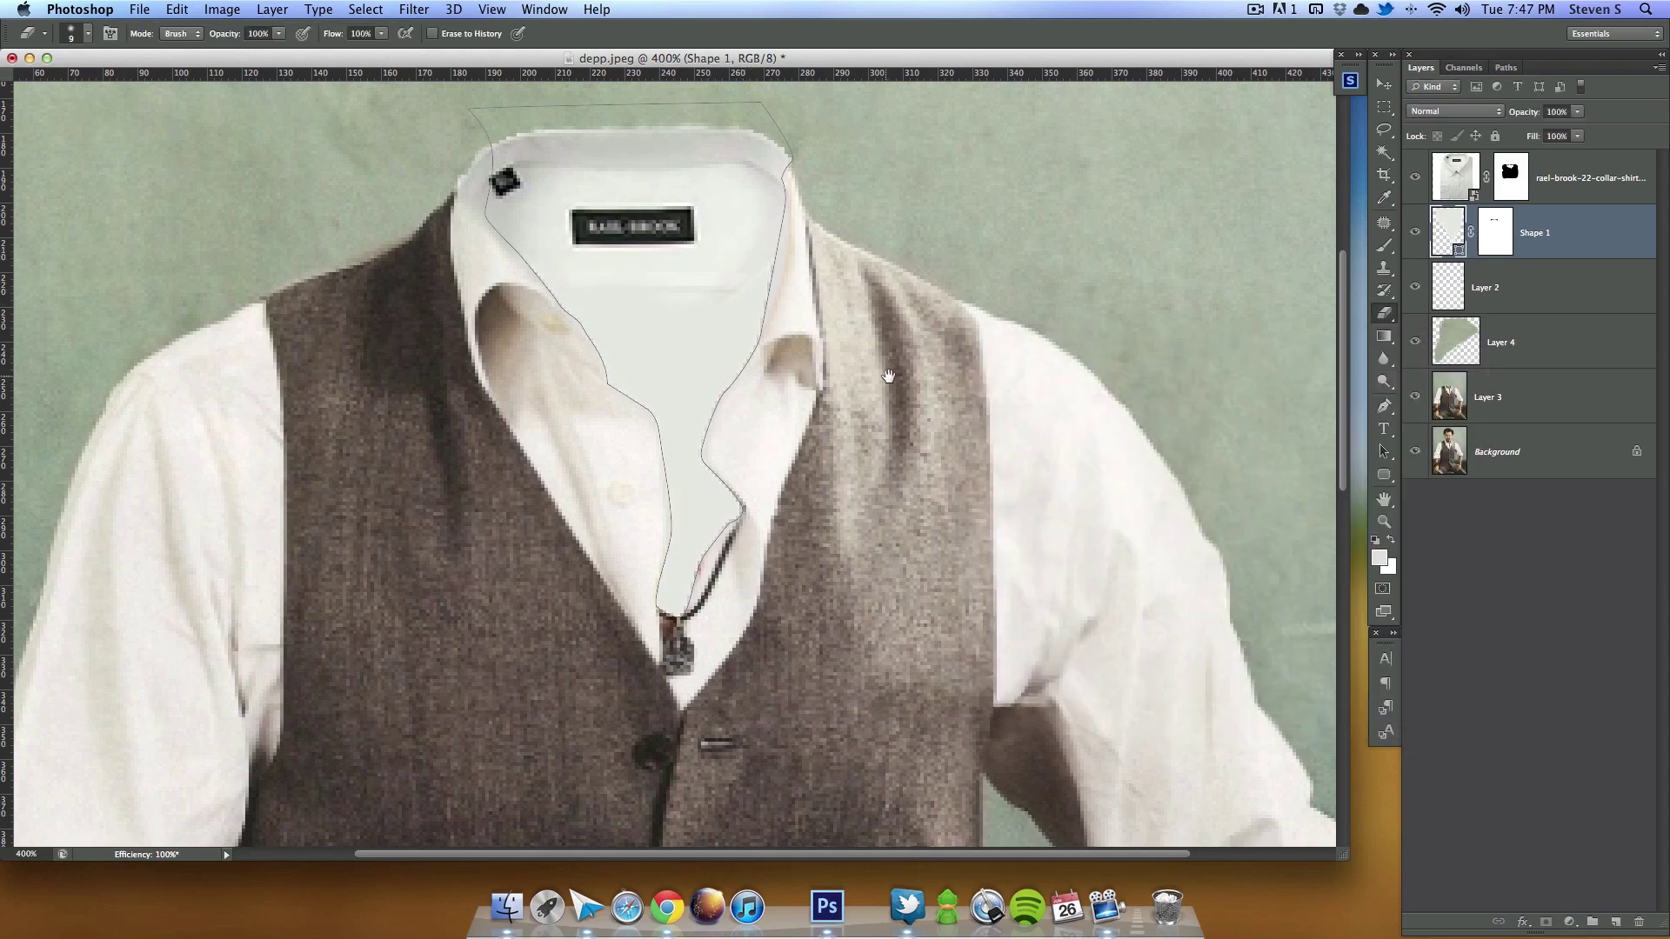
# Step: Hide the shirt photo, Shape 1 and Layer 2, and merge Layer 4 with Layer 3
pyautogui.moveTo(888, 376); pyautogui.dragTo(895, 498)
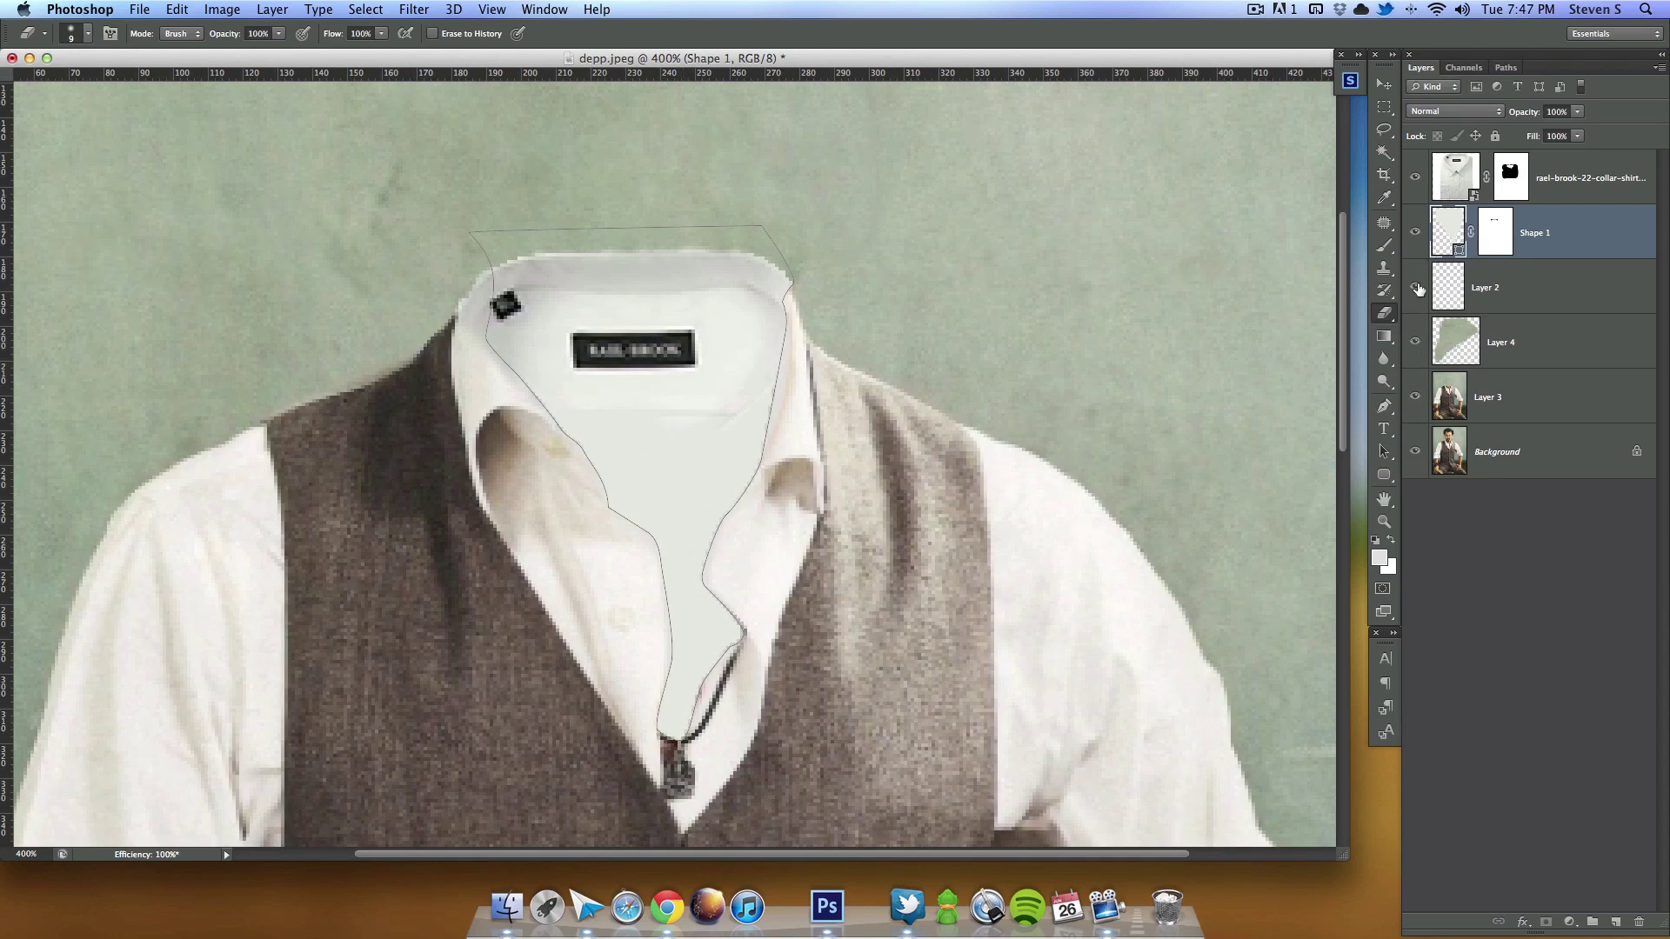
pyautogui.moveTo(1418, 289); pyautogui.dragTo(1416, 179)
pyautogui.click(1543, 347)
pyautogui.keyDown('shift'); pyautogui.click(1537, 409); pyautogui.keyUp('shift')
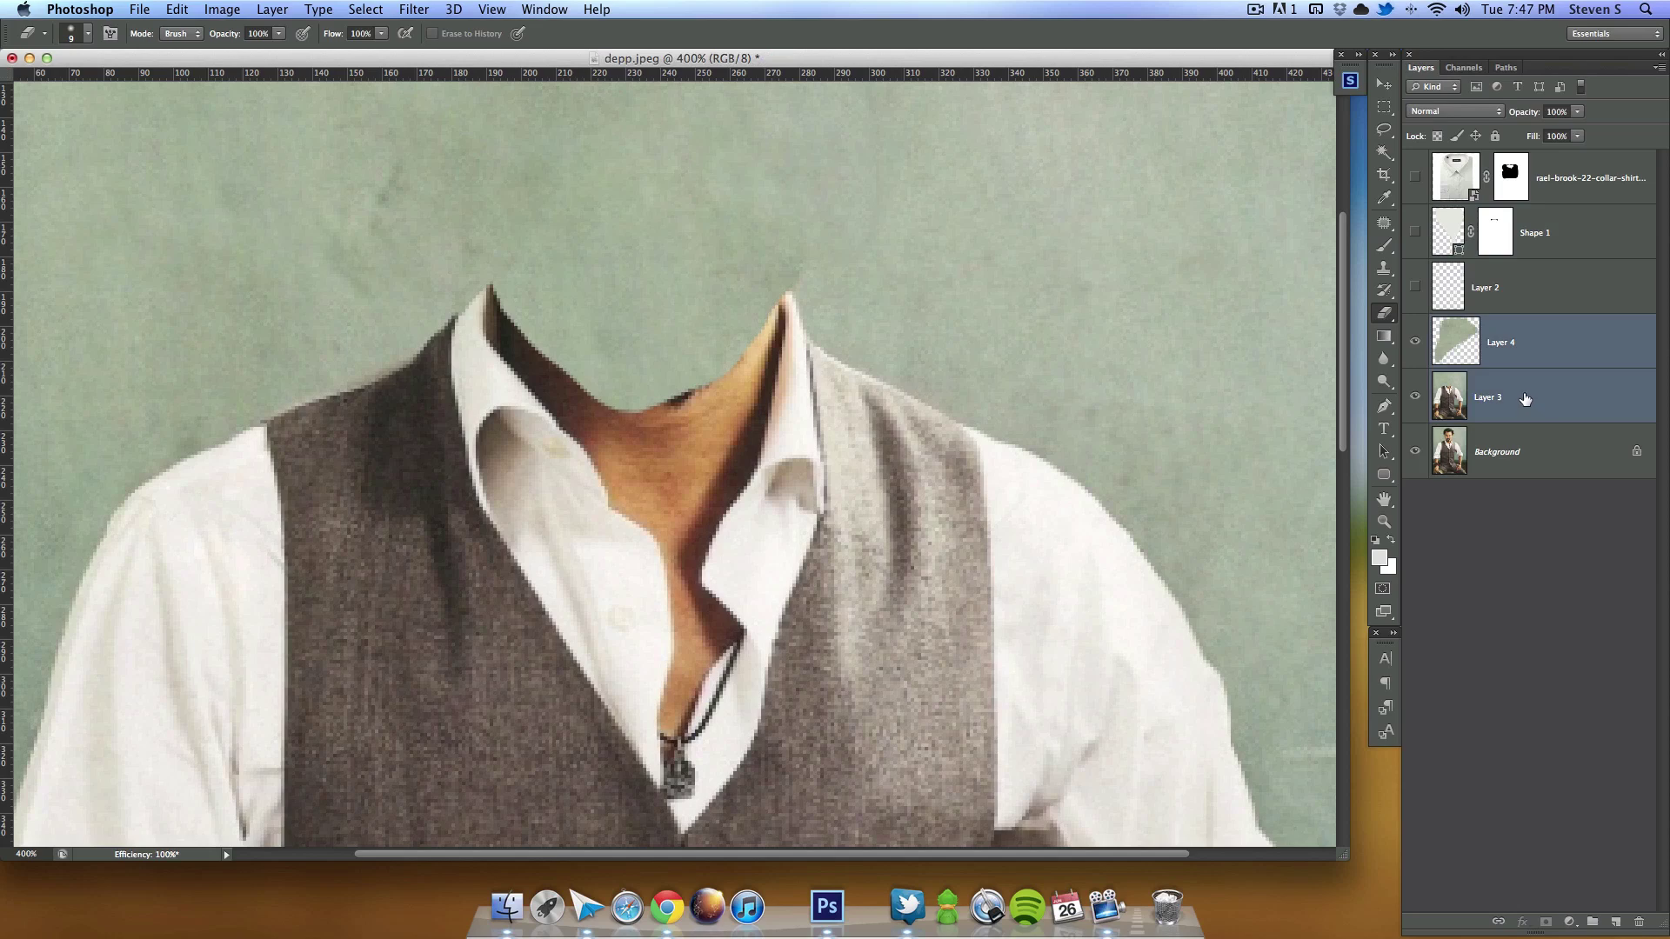
pyautogui.press('super+e')
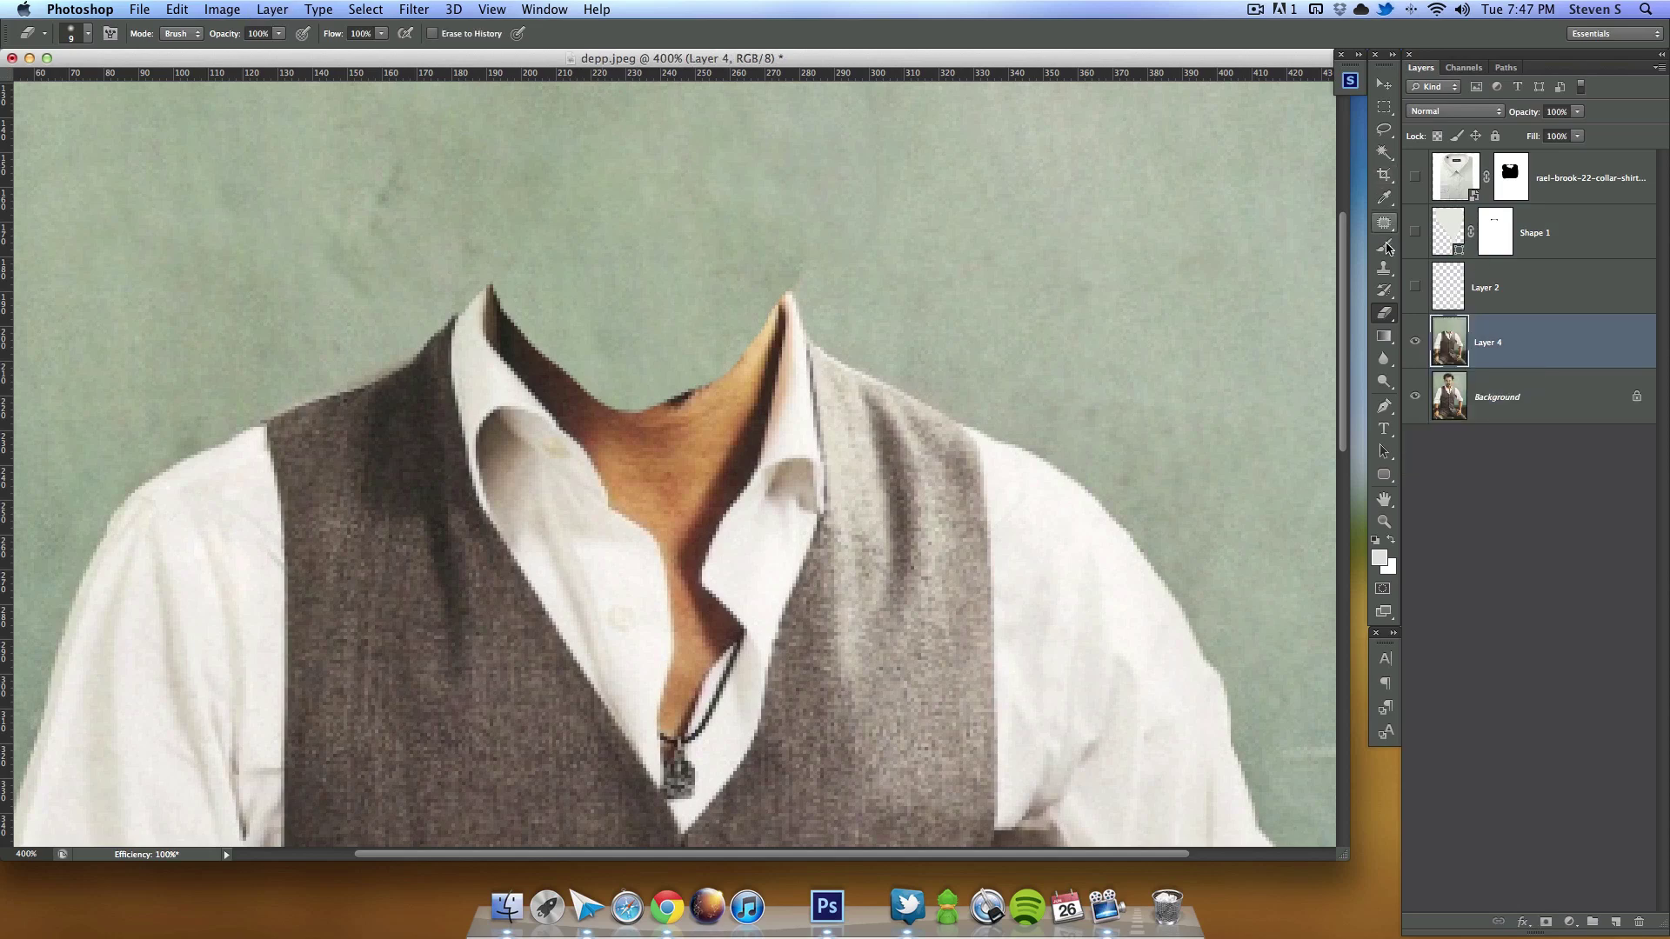
# Step: Draw a closed Pen shape about 39 by 109 px along the viewer's-right edge of the open shirt collar
pyautogui.click(1385, 406)
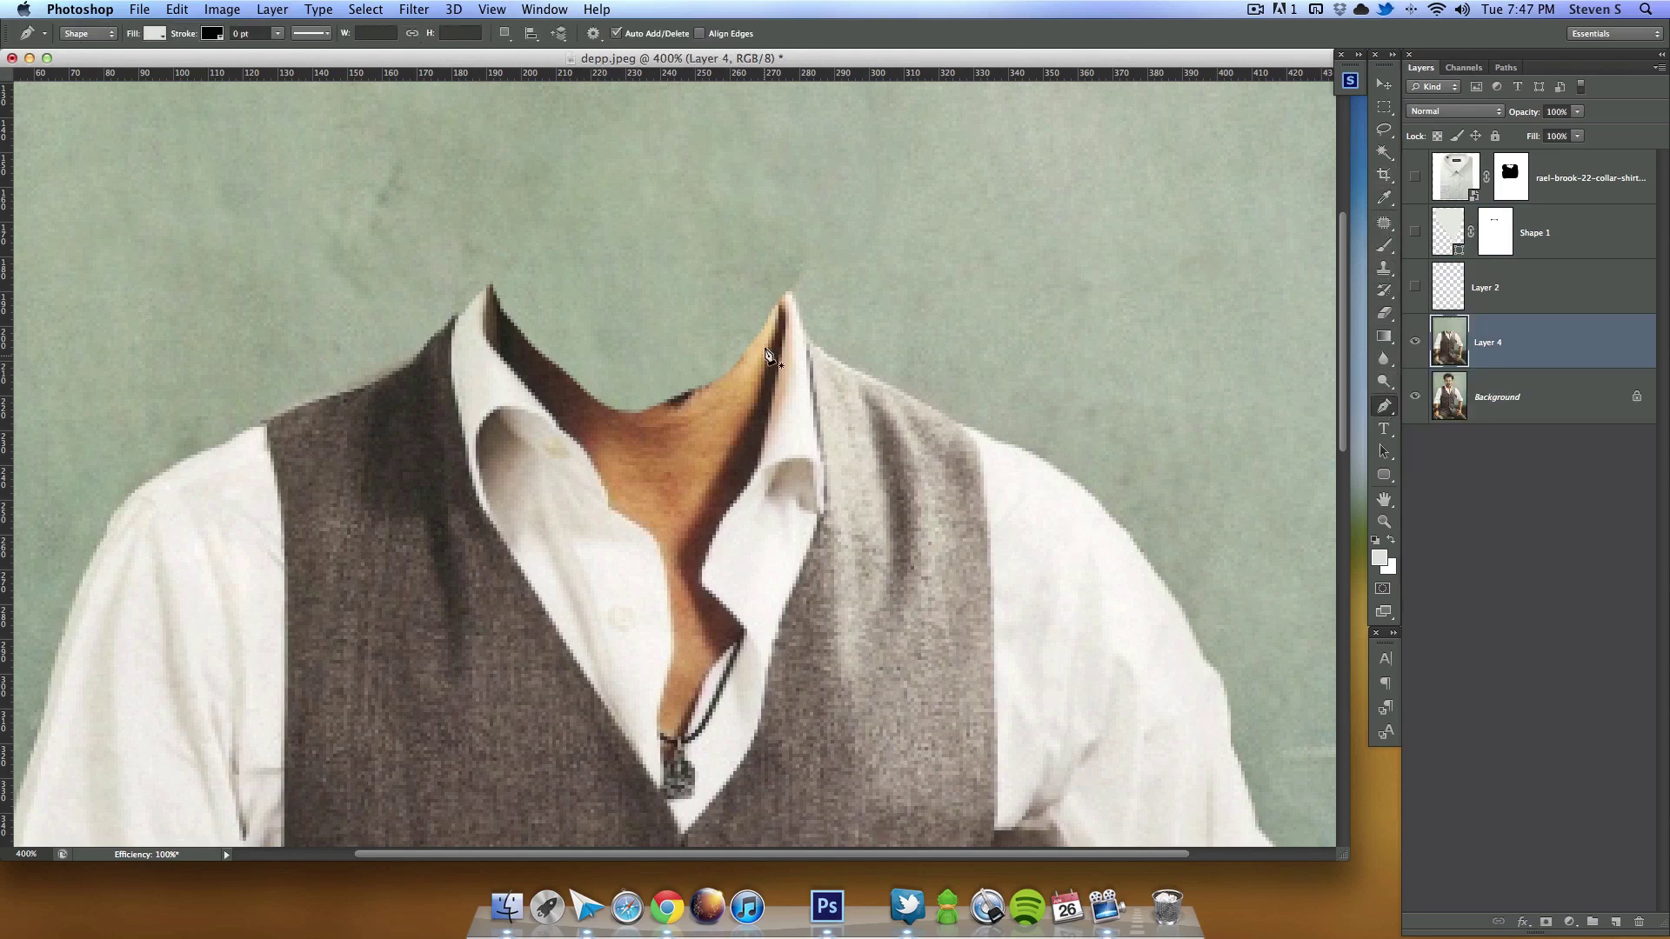
pyautogui.click(778, 308)
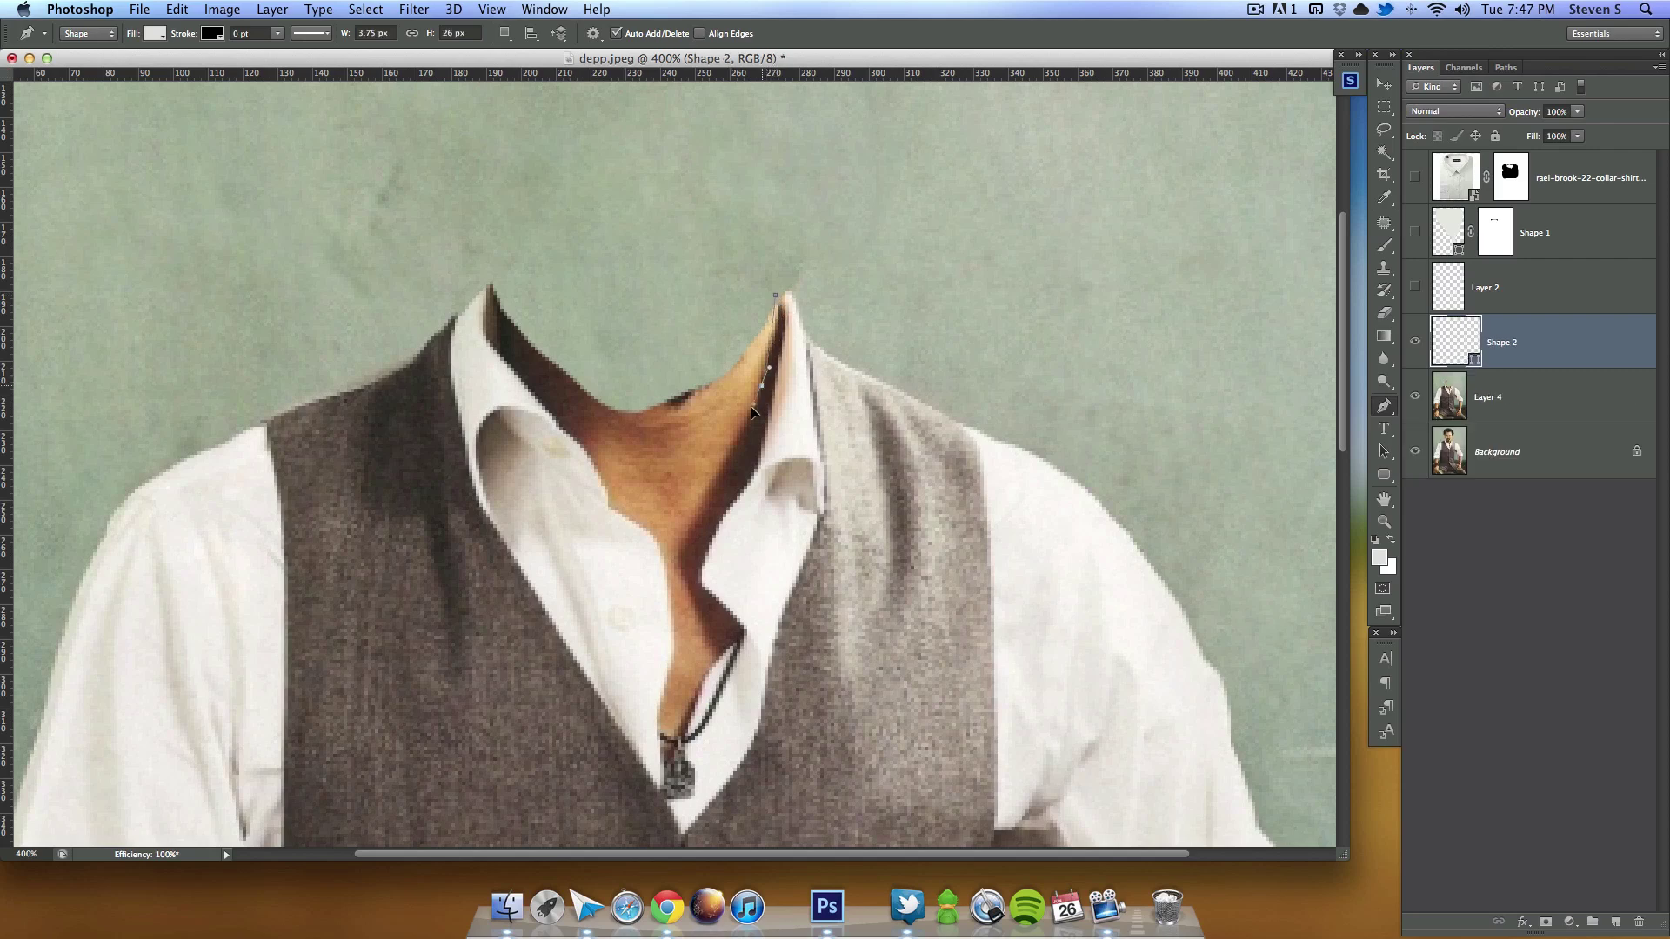
pyautogui.click(738, 430)
pyautogui.click(677, 574)
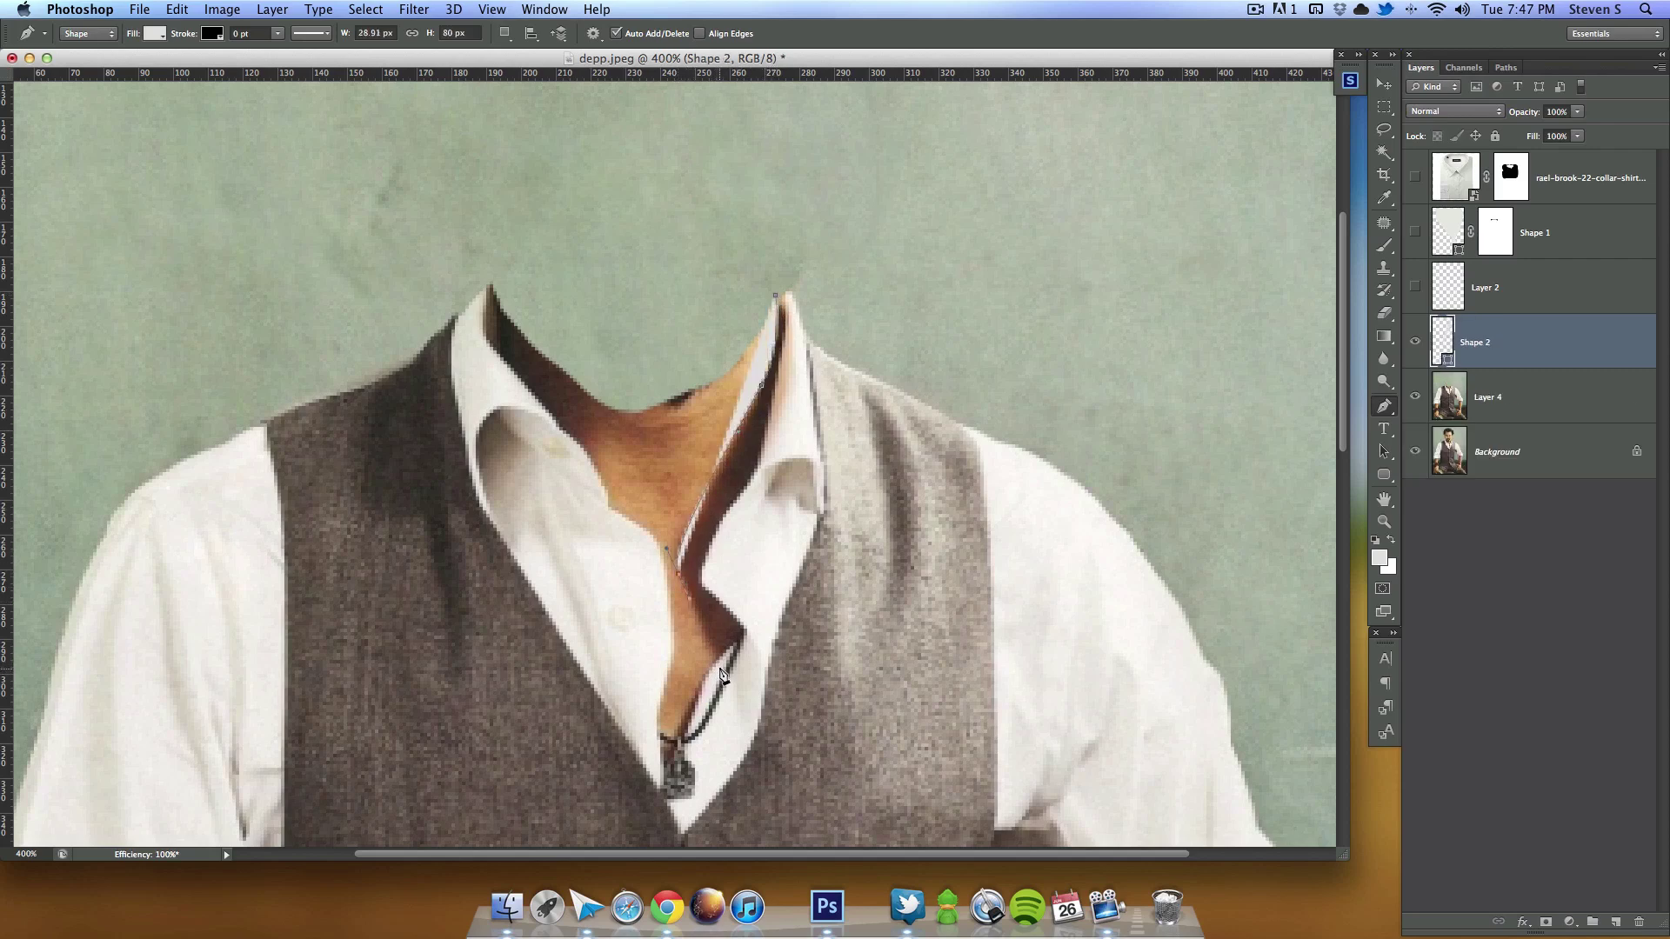
pyautogui.click(772, 653)
pyautogui.click(740, 588)
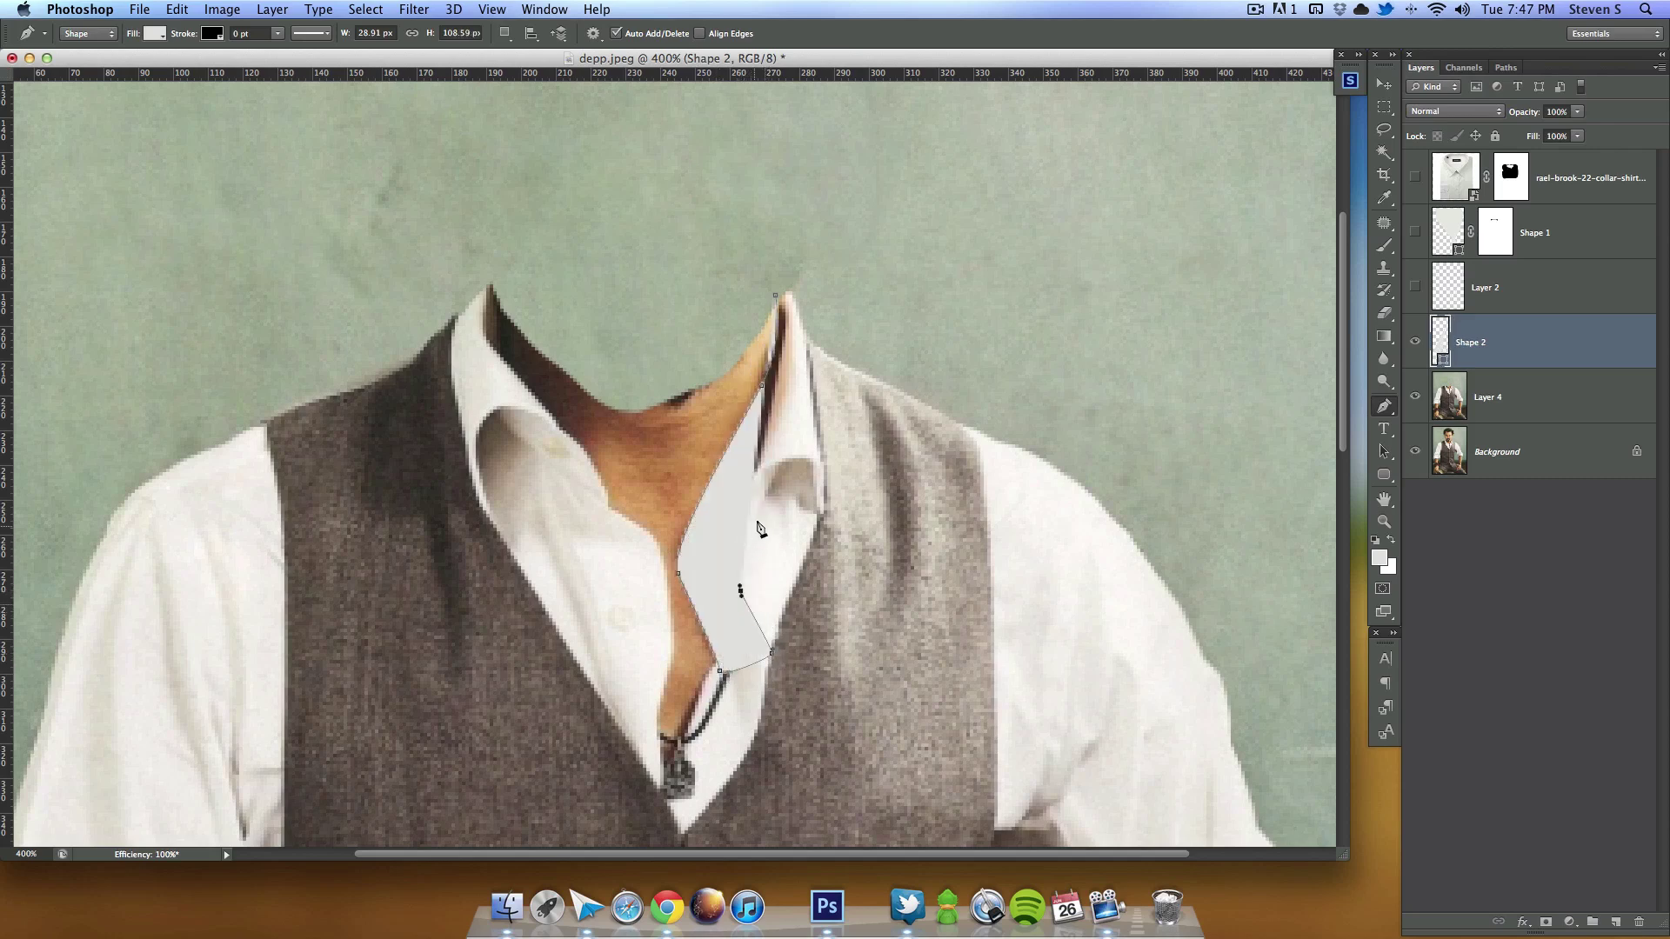
pyautogui.click(778, 479)
pyautogui.click(810, 381)
pyautogui.click(810, 294)
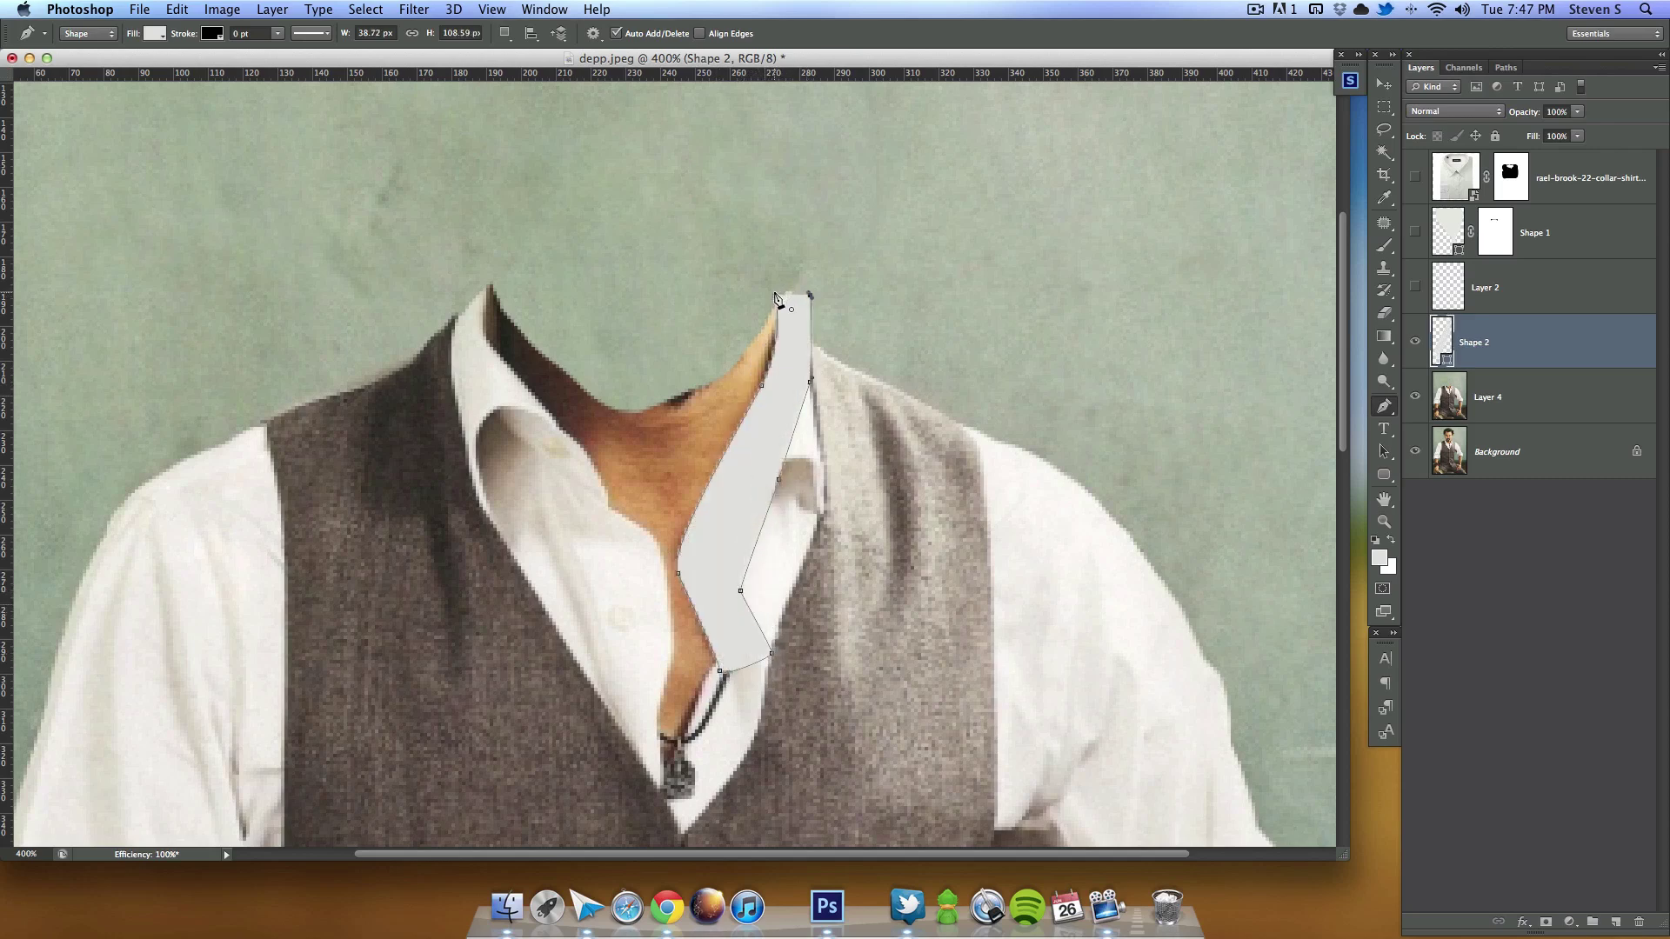
# Step: Set the fill of the new collar-edge shape to black, 000000
pyautogui.doubleClick(1437, 352)
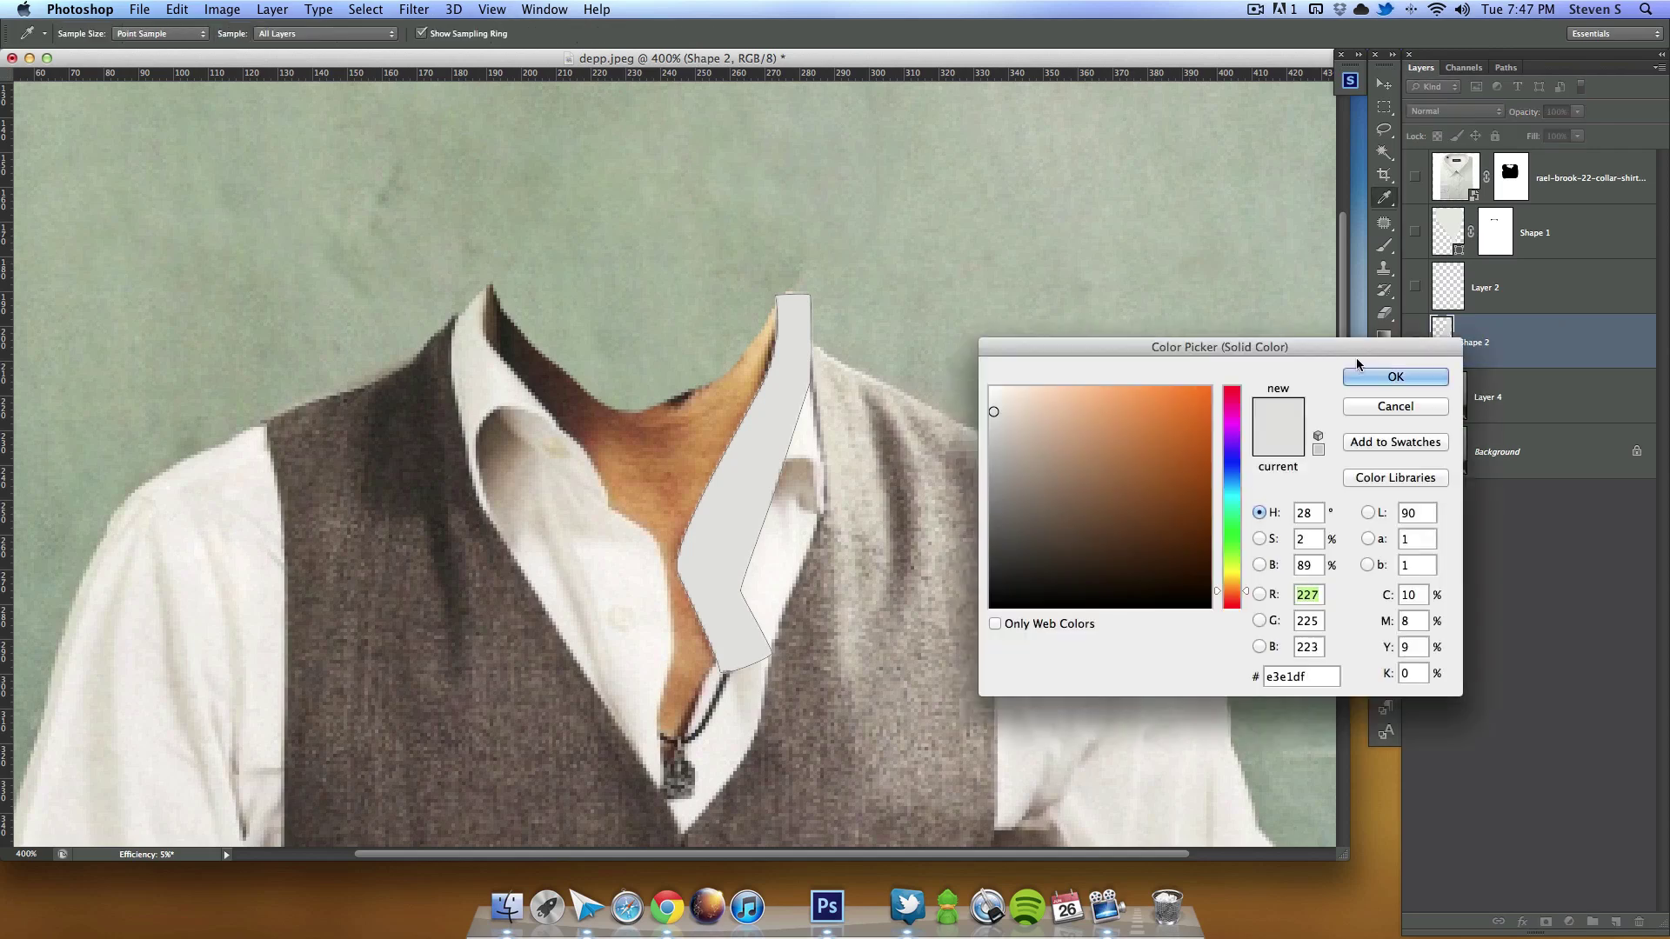
pyautogui.write('000000')
pyautogui.click(1391, 372)
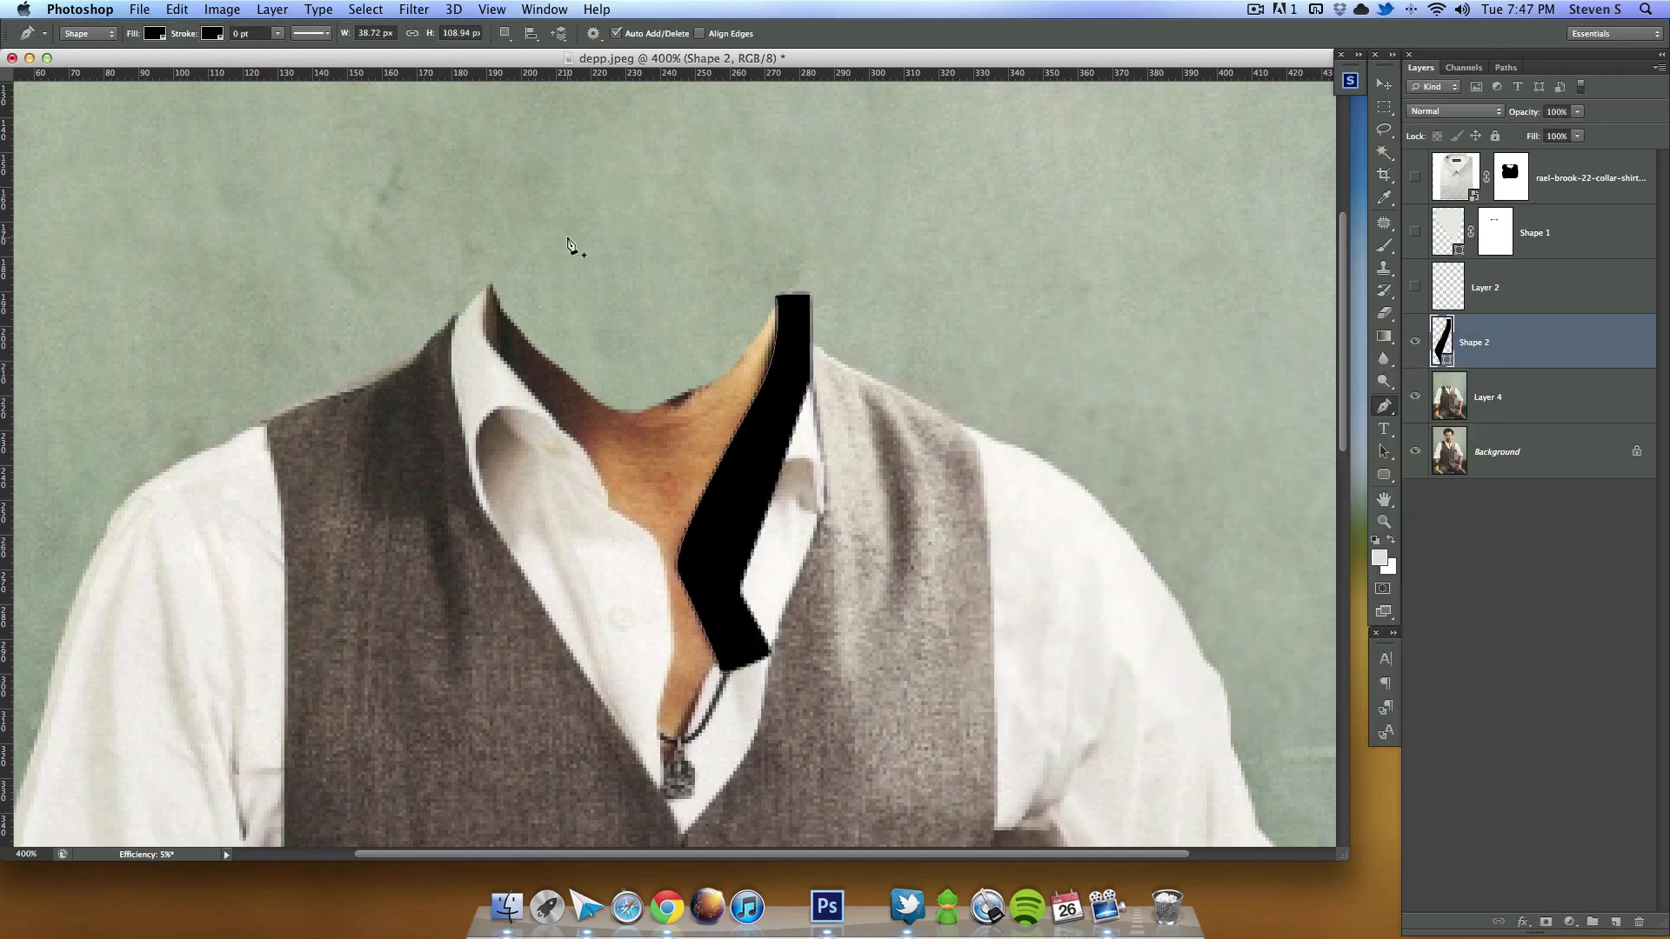
# Step: Rasterize the black collar-edge shape and apply a Gaussian Blur with a 2.5-pixel radius
pyautogui.click(402, 8)
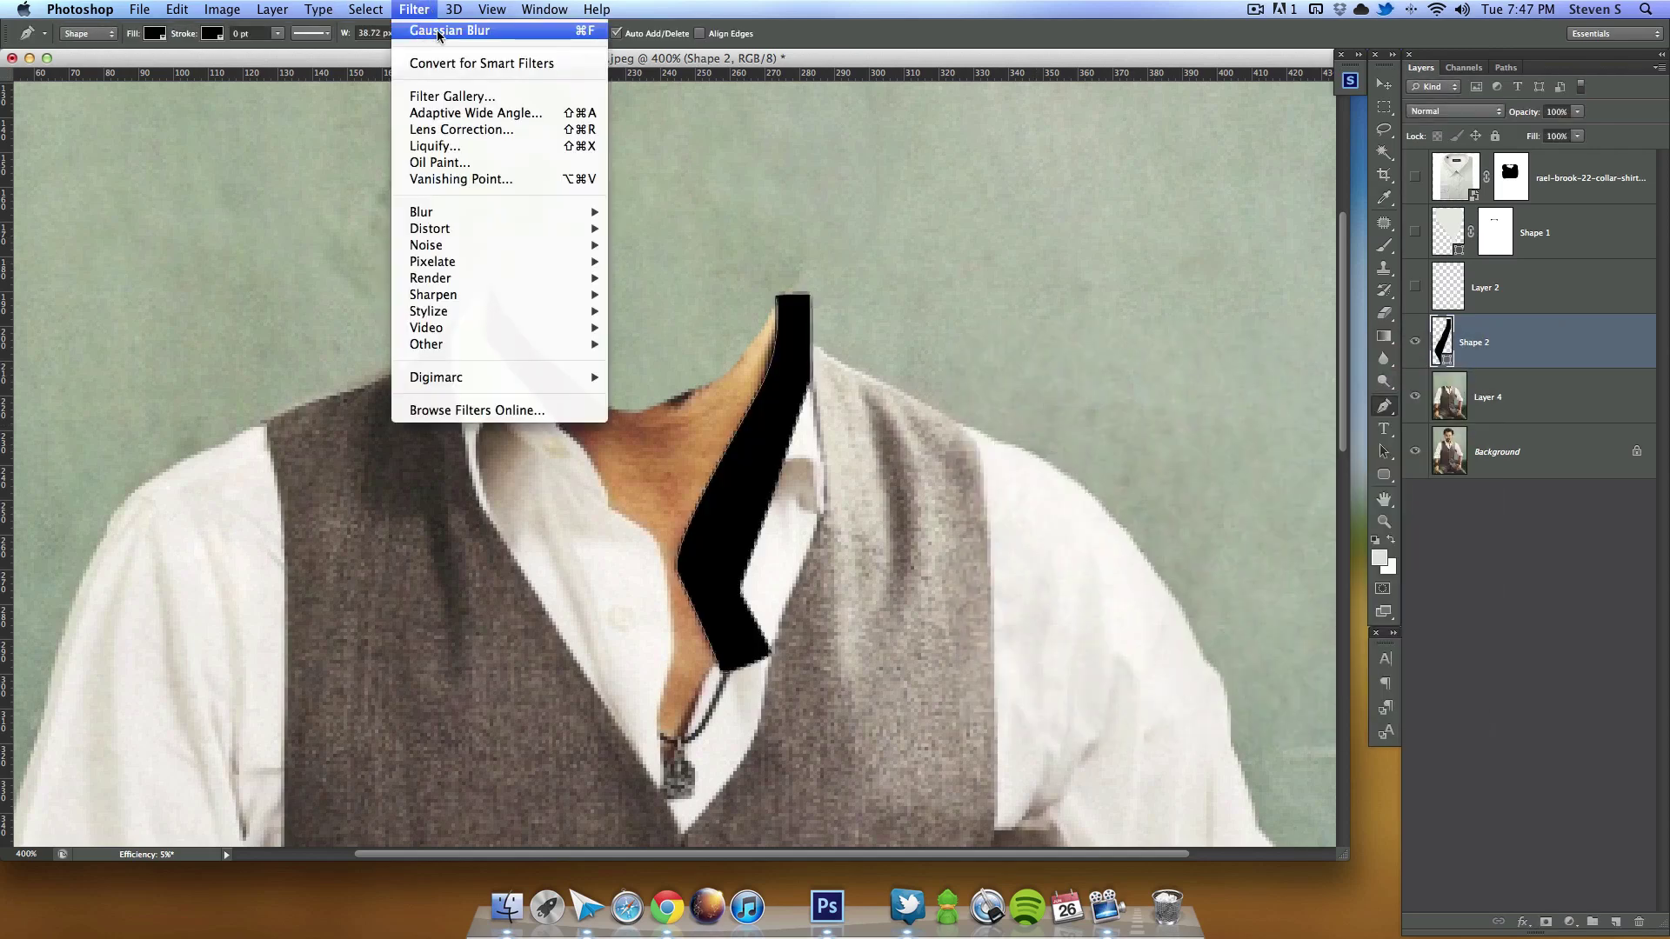
pyautogui.moveTo(454, 213)
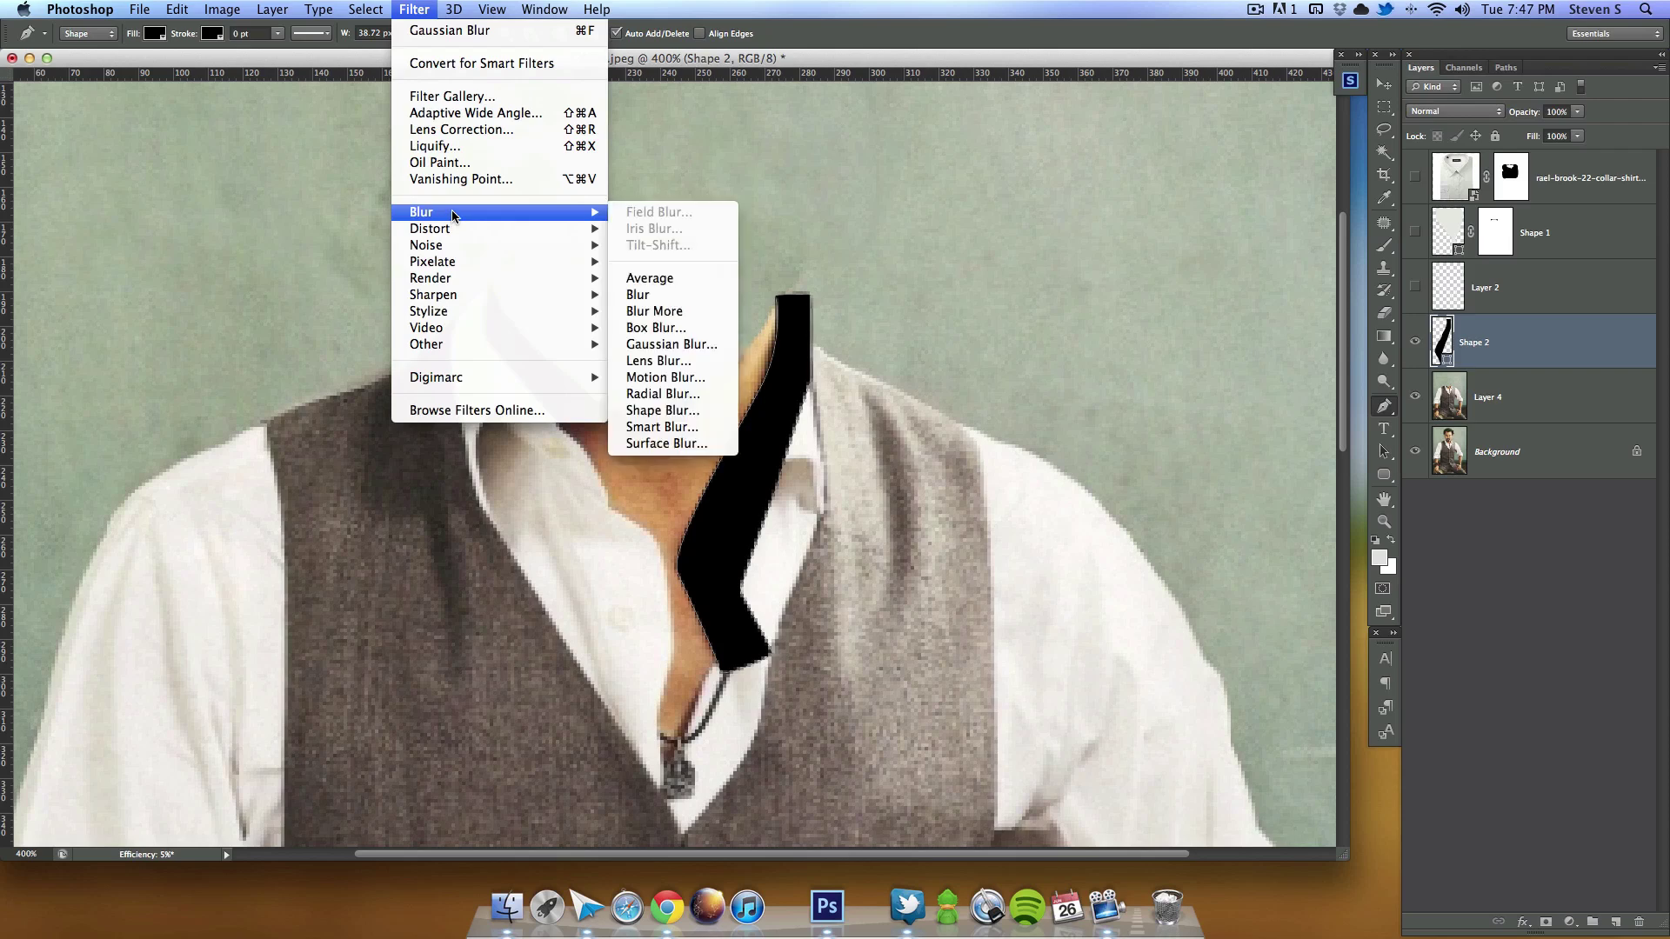
pyautogui.click(659, 345)
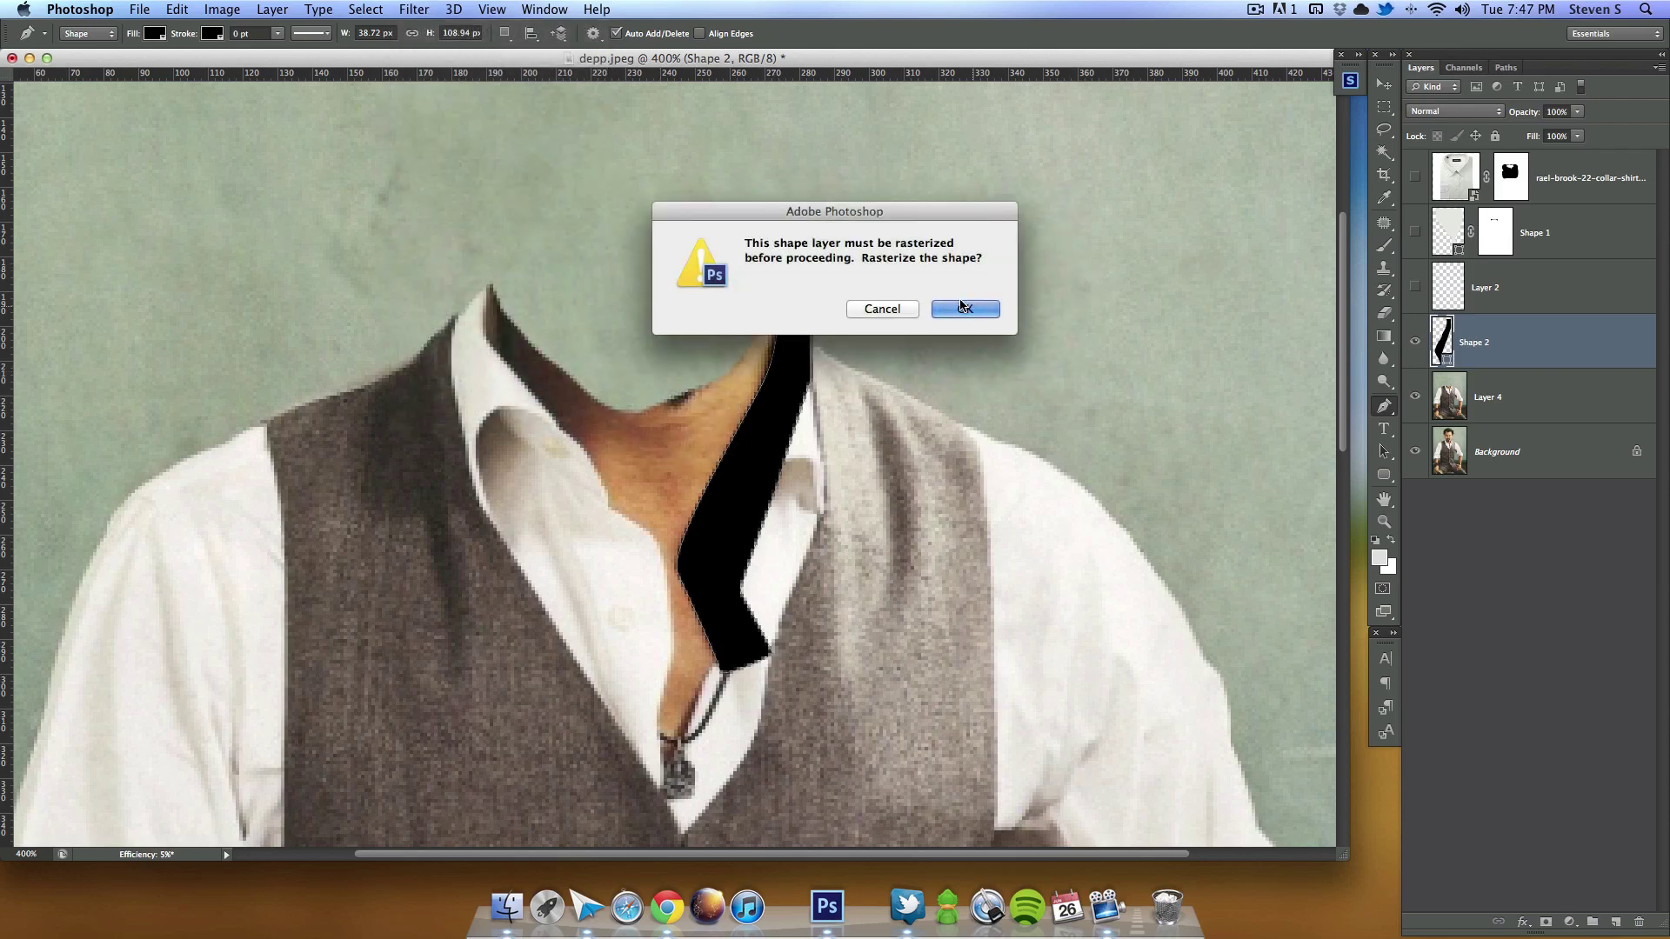
pyautogui.click(959, 307)
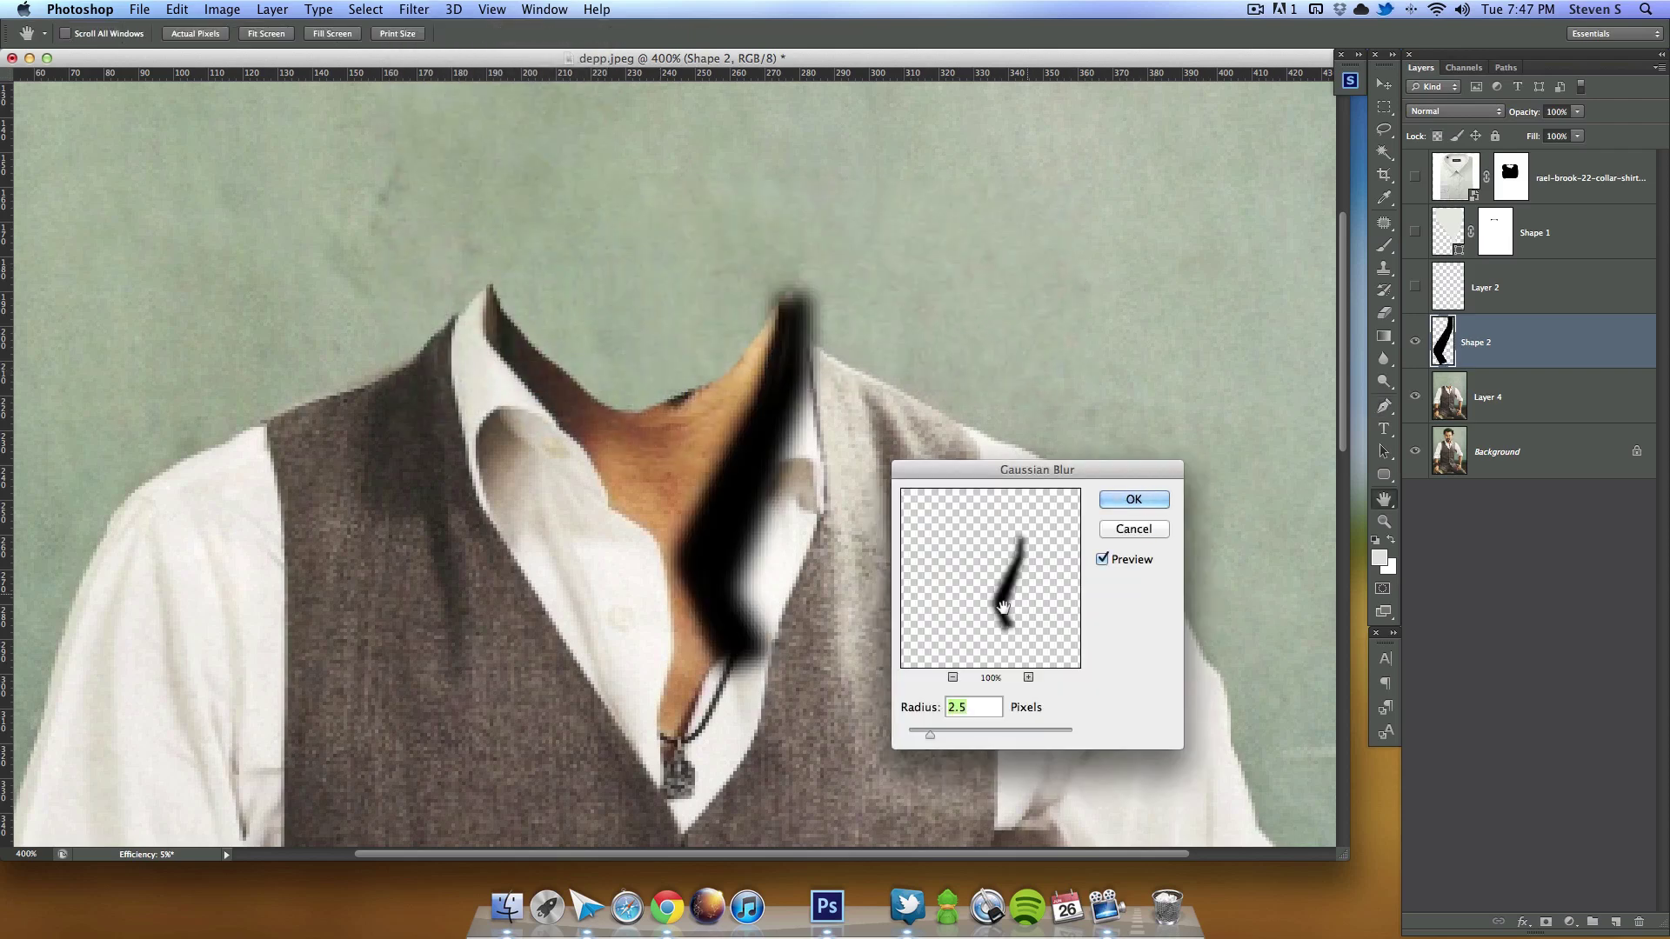
pyautogui.press('Return')
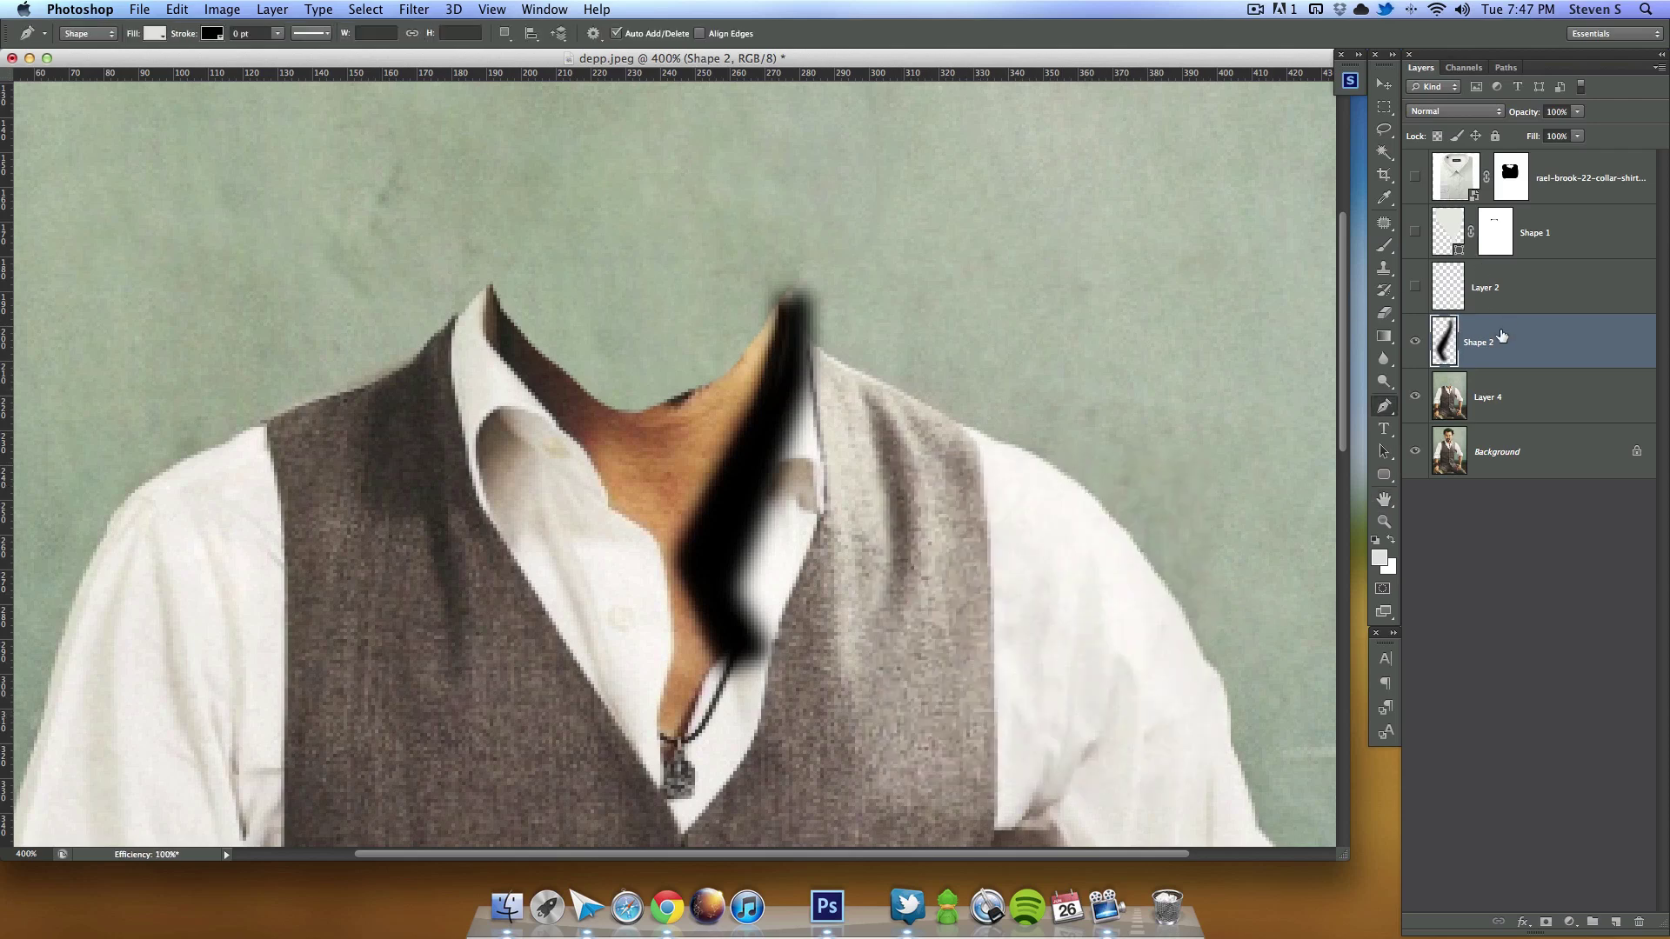
# Step: Show the three hidden layers again and try inverting a selection loaded from Shape 1's outline
pyautogui.moveTo(1415, 288); pyautogui.dragTo(1411, 158)
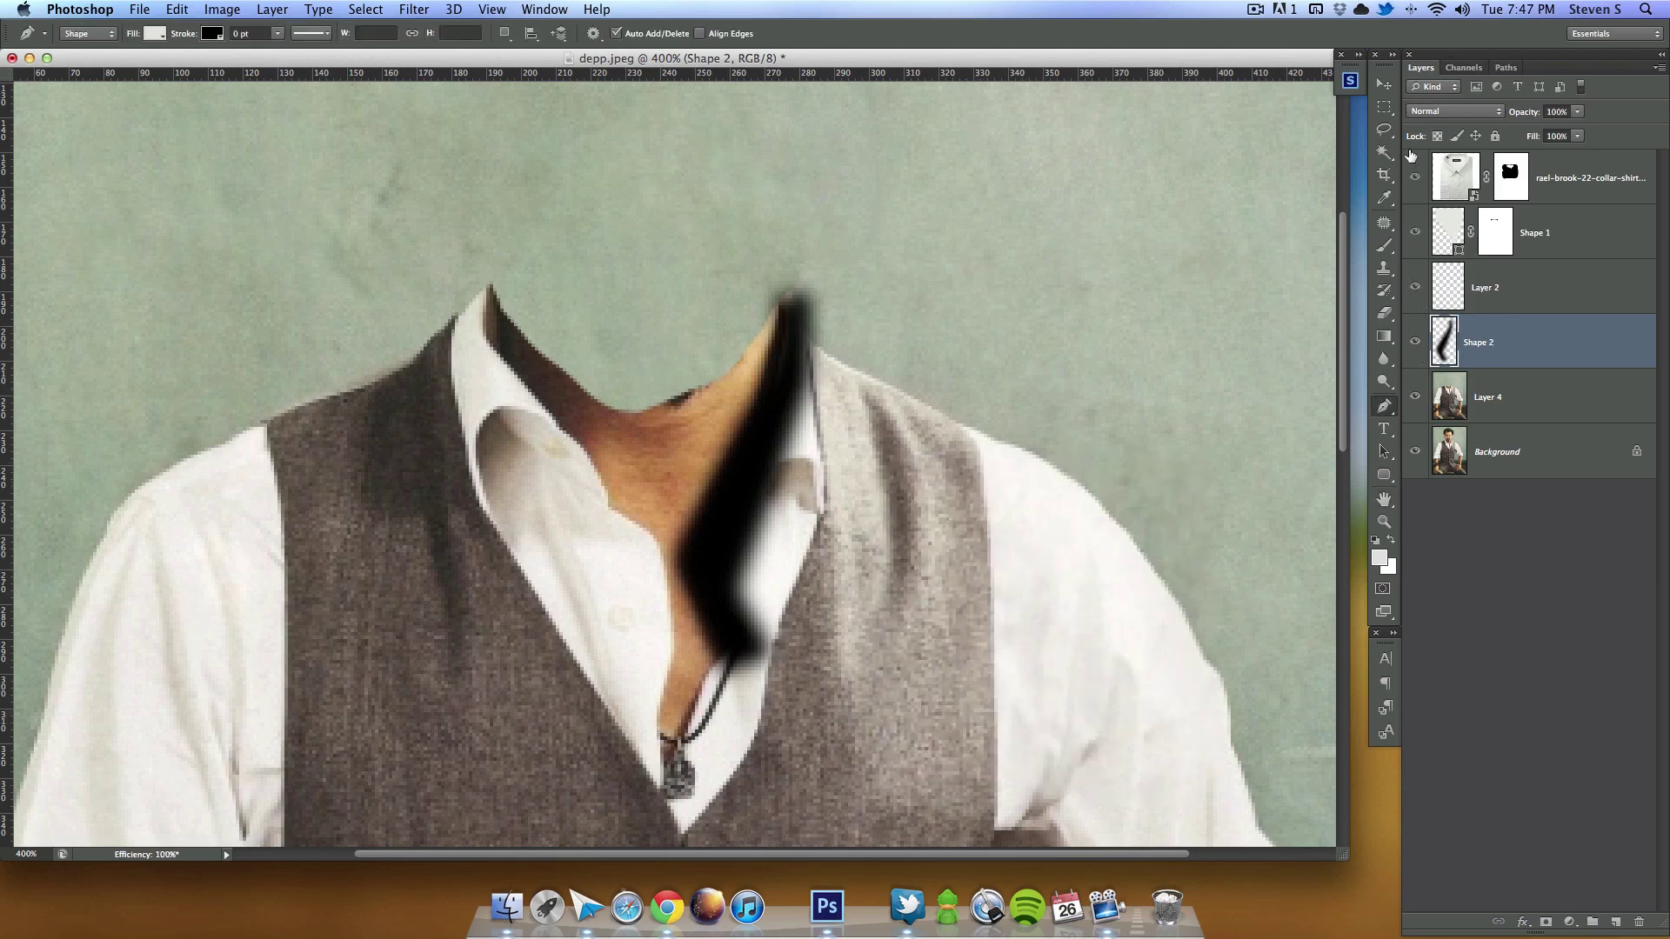
pyautogui.keyDown('super'); pyautogui.click(1447, 233); pyautogui.keyUp('super')
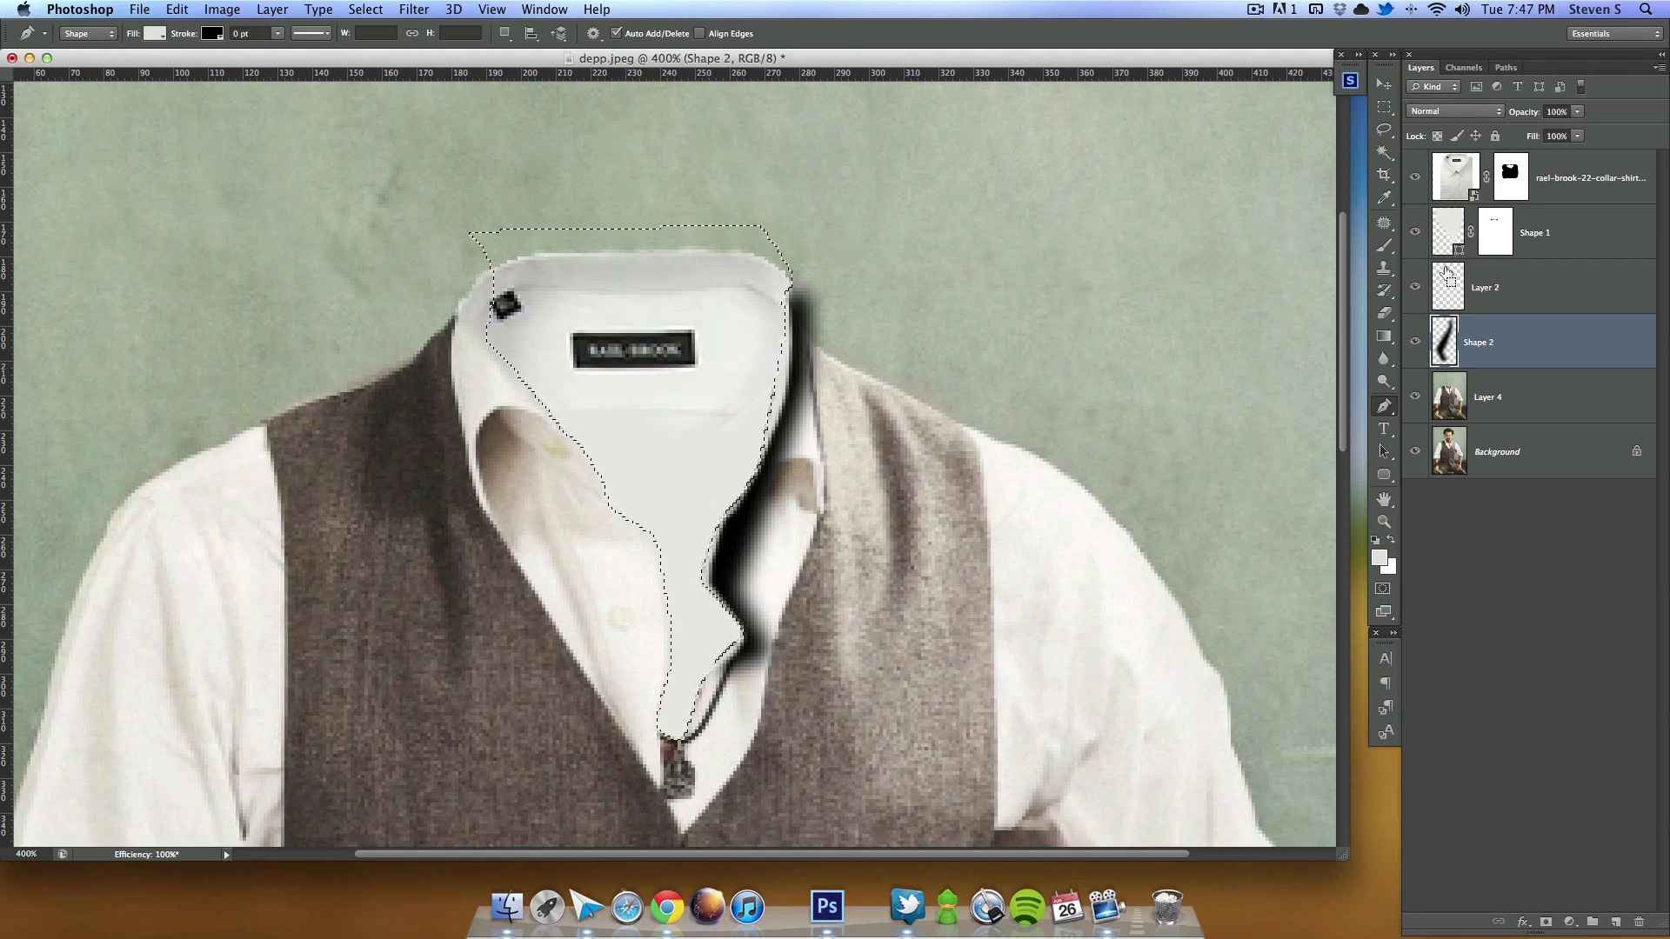
pyautogui.click(366, 9)
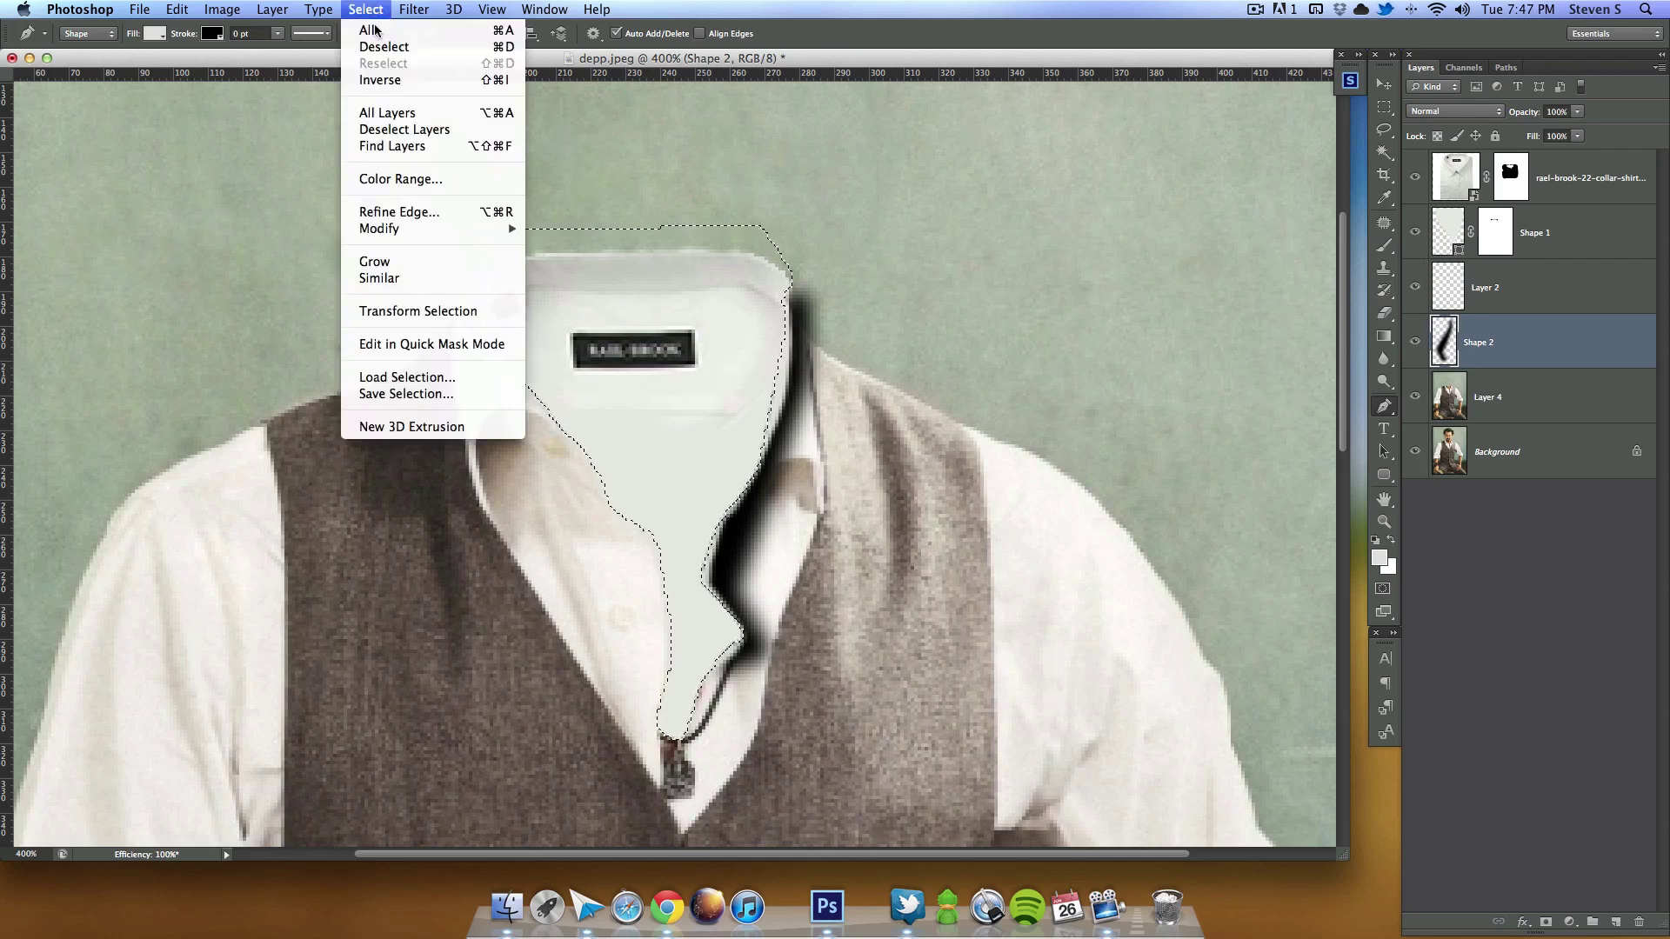
pyautogui.click(380, 80)
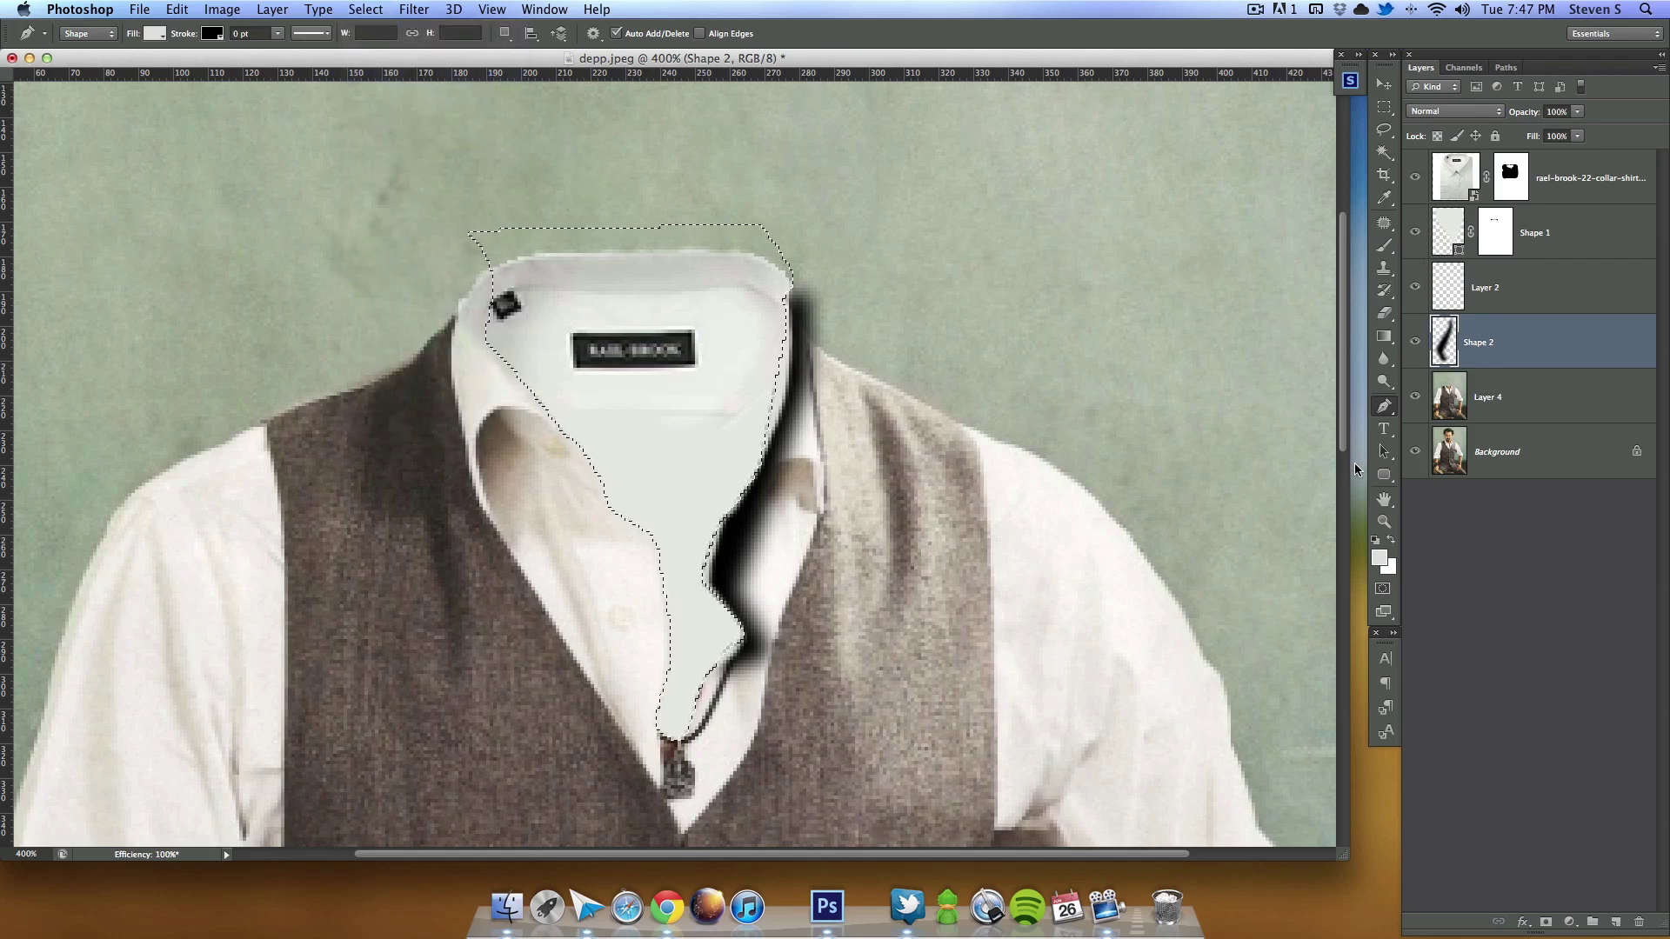
pyautogui.press('super+d')
# Step: Mask the blurred Shape 2 with Shape 1's outline and place it above all other layers at 20% opacity
pyautogui.keyDown('super'); pyautogui.click(1444, 235); pyautogui.keyUp('super')
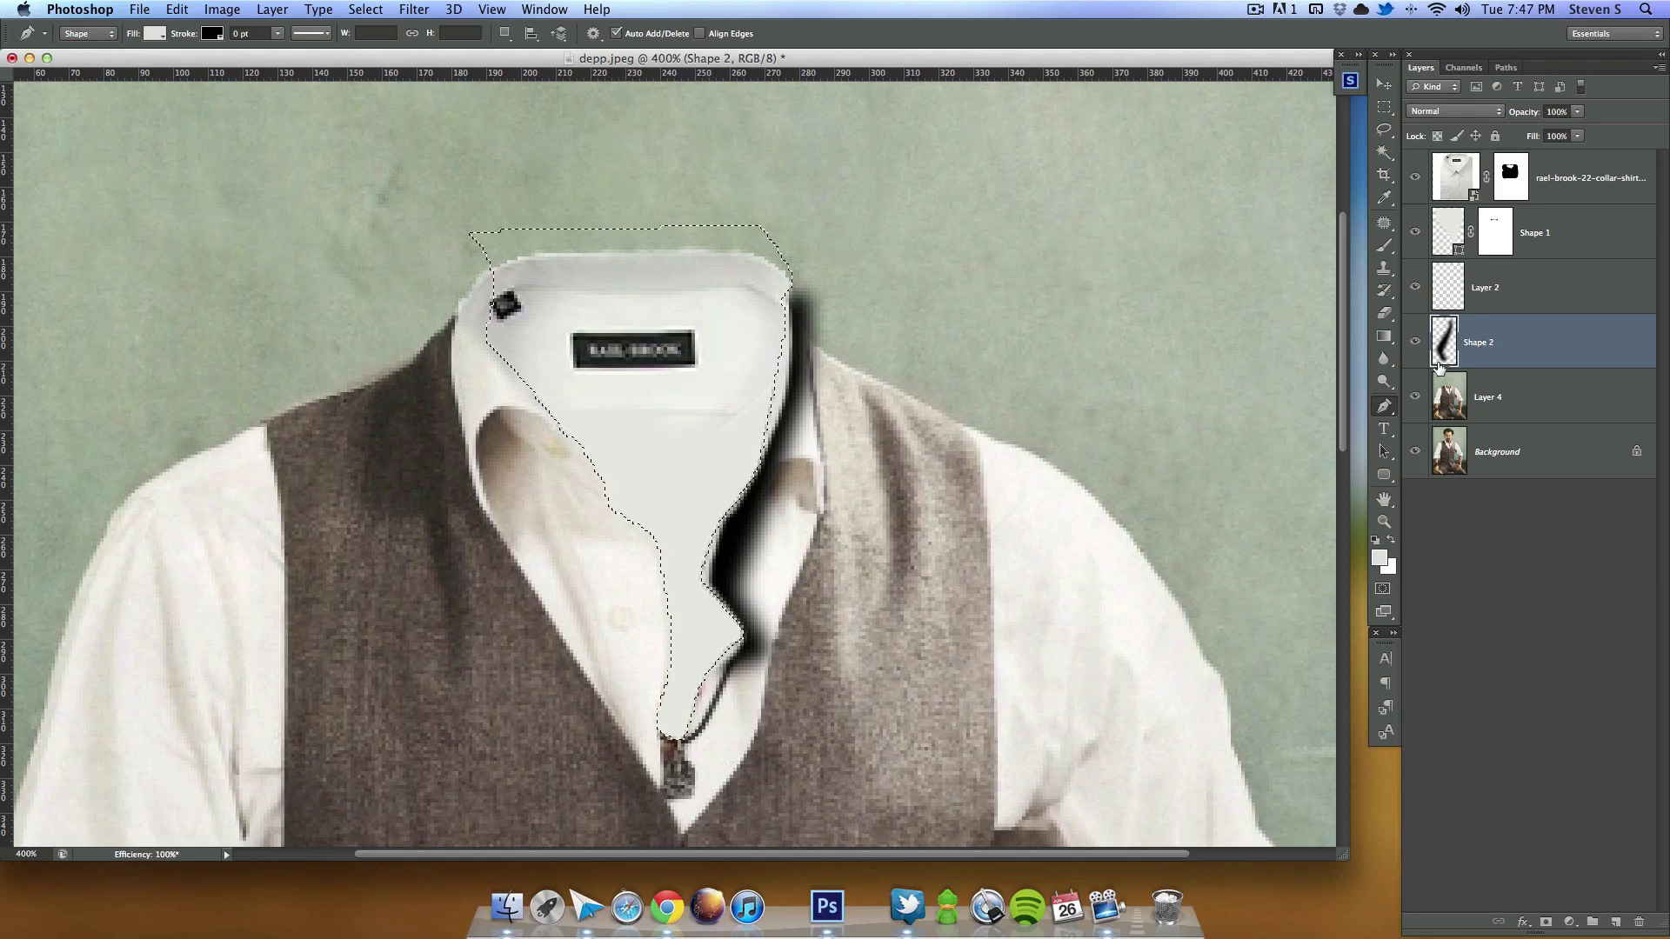
pyautogui.click(1548, 922)
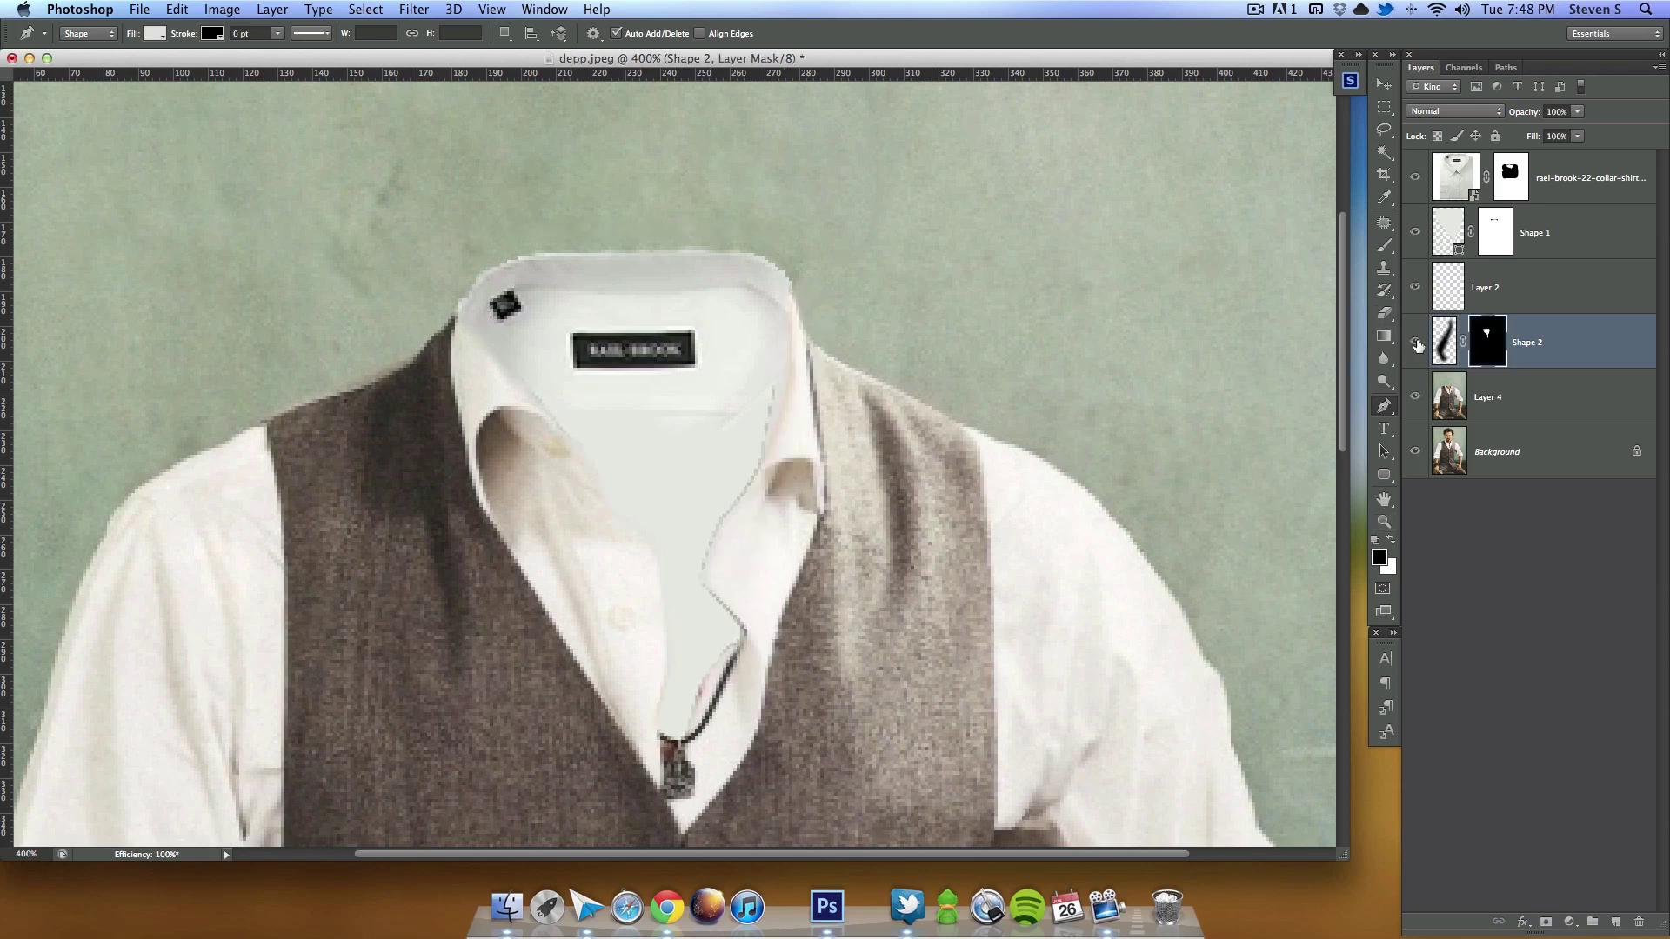
pyautogui.press('super+z')
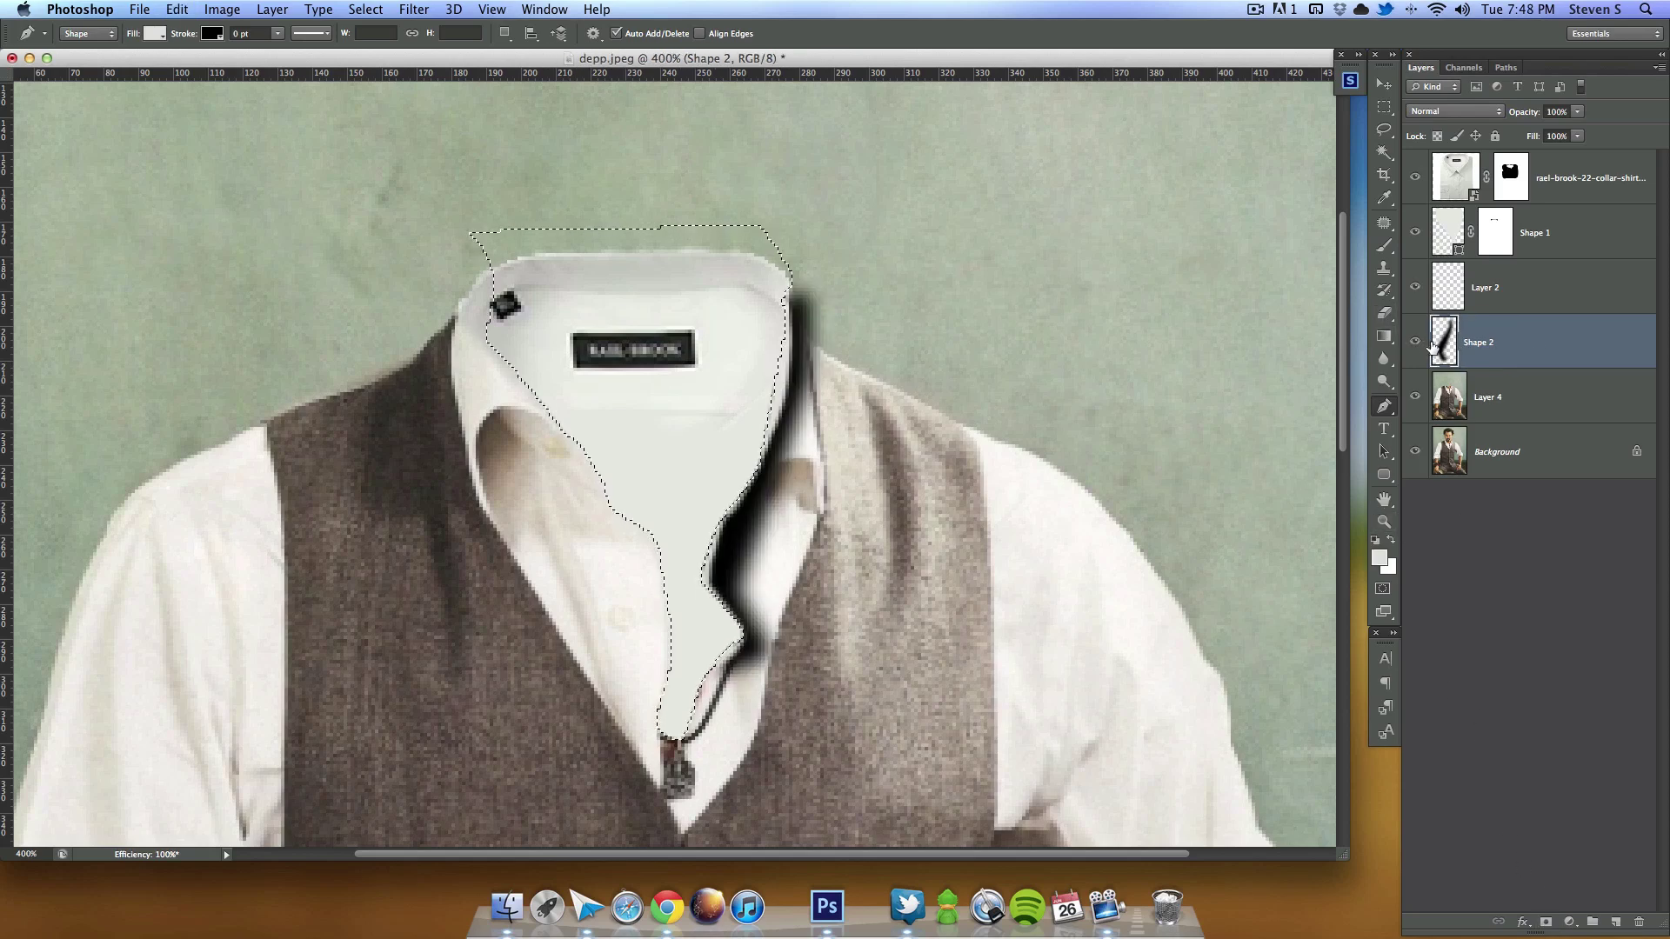
pyautogui.click(1548, 922)
pyautogui.moveTo(1574, 307); pyautogui.dragTo(1458, 114)
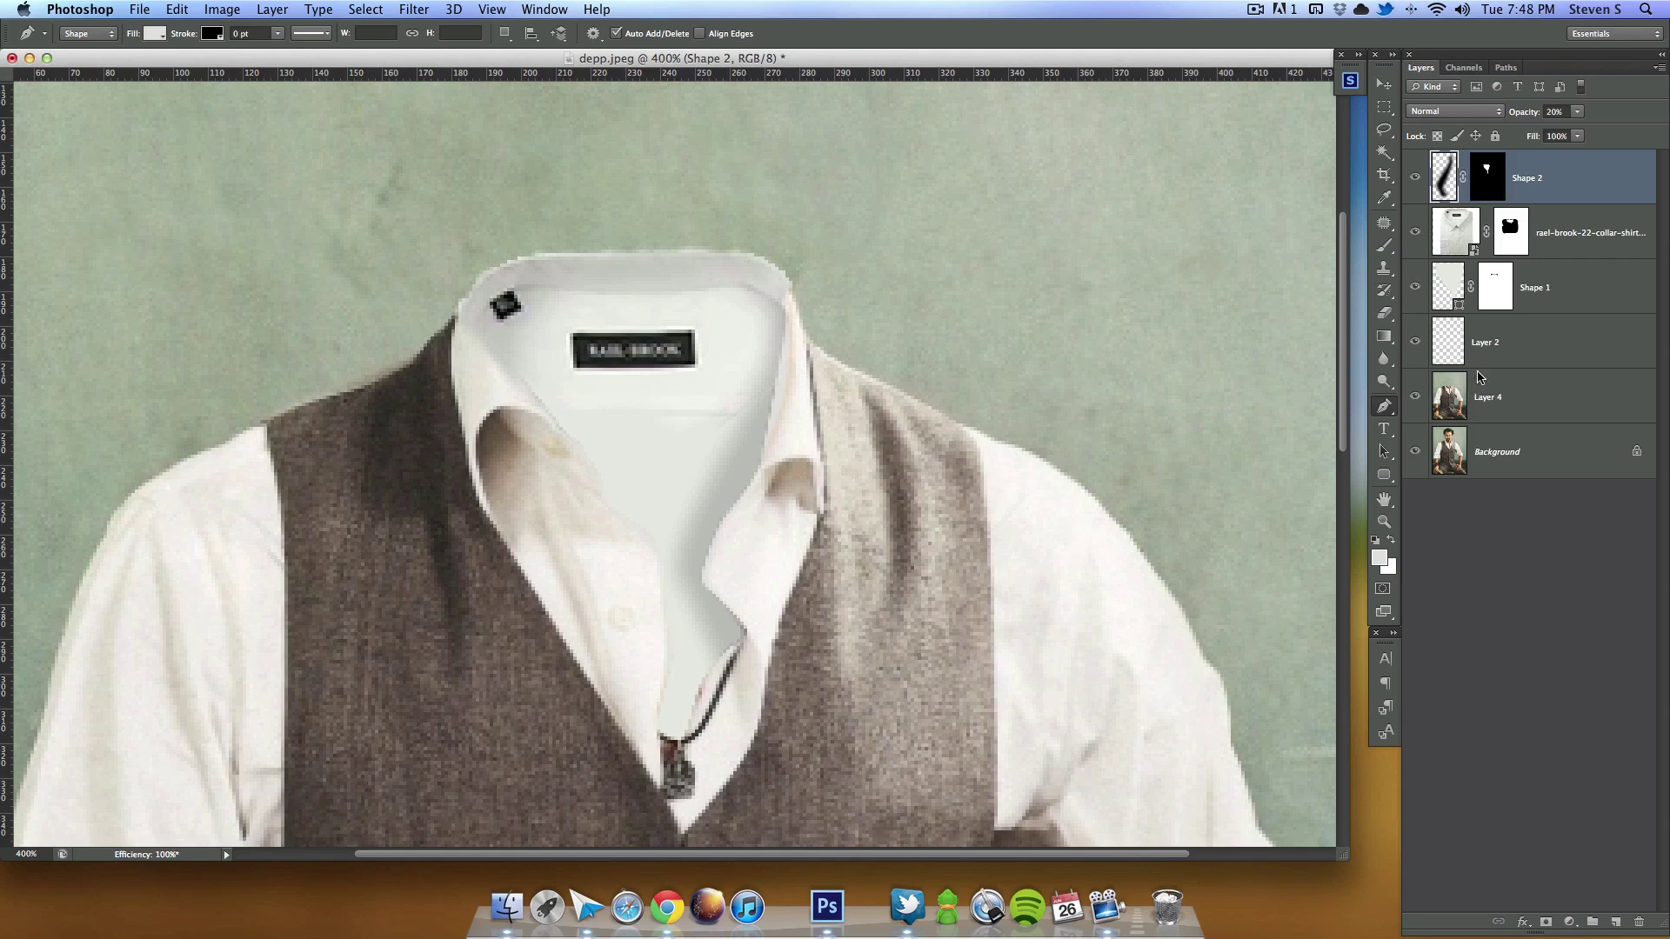
# Step: Paint over the leftover skin tone beside the necklace cord on Layer 2 with a small off-white brush
pyautogui.click(1448, 341)
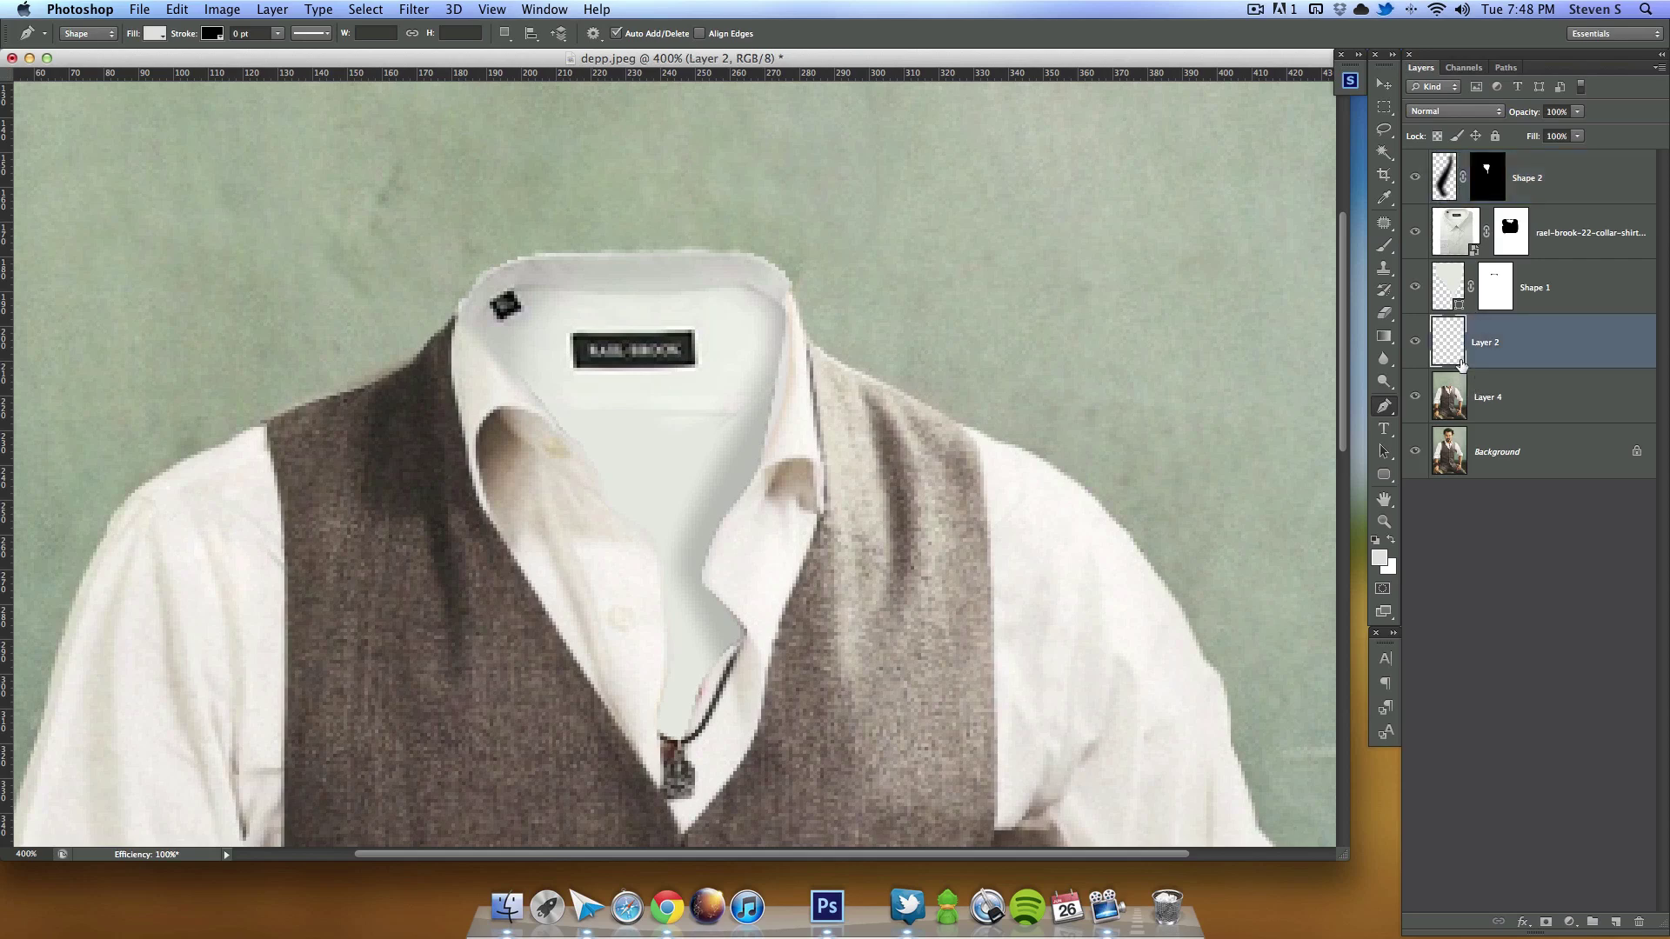
pyautogui.click(1384, 245)
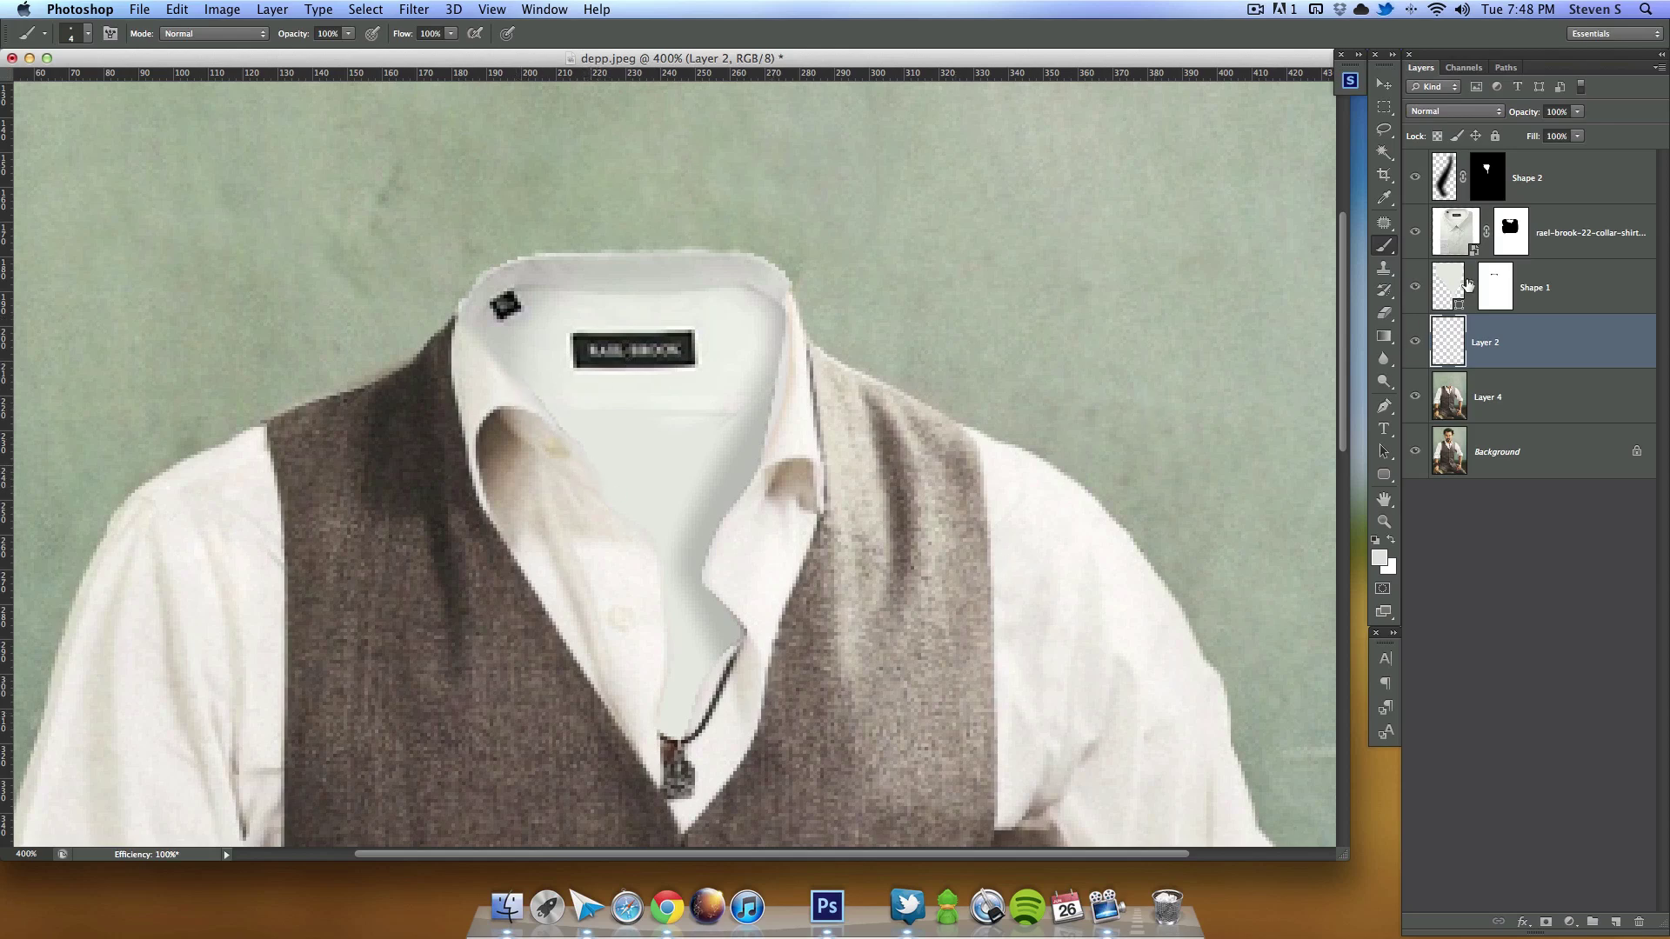
# Step: Set the shirt photo layer's opacity to 96% and target its layer mask
pyautogui.click(1460, 244)
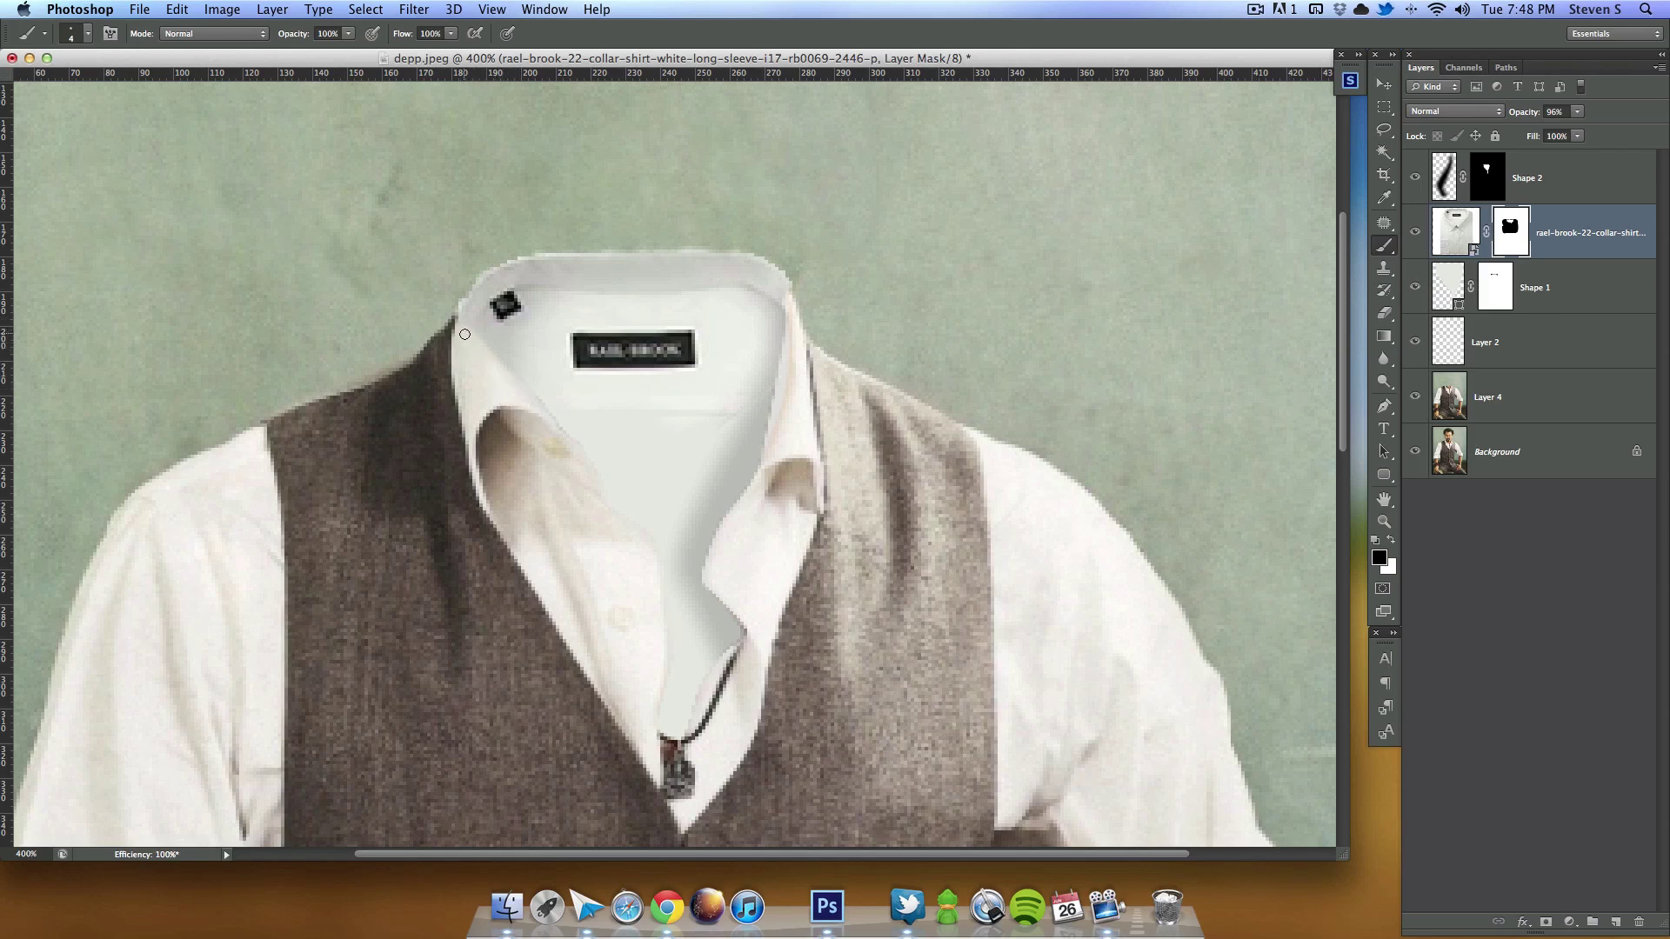
pyautogui.scroll(-5, 1015, 562)
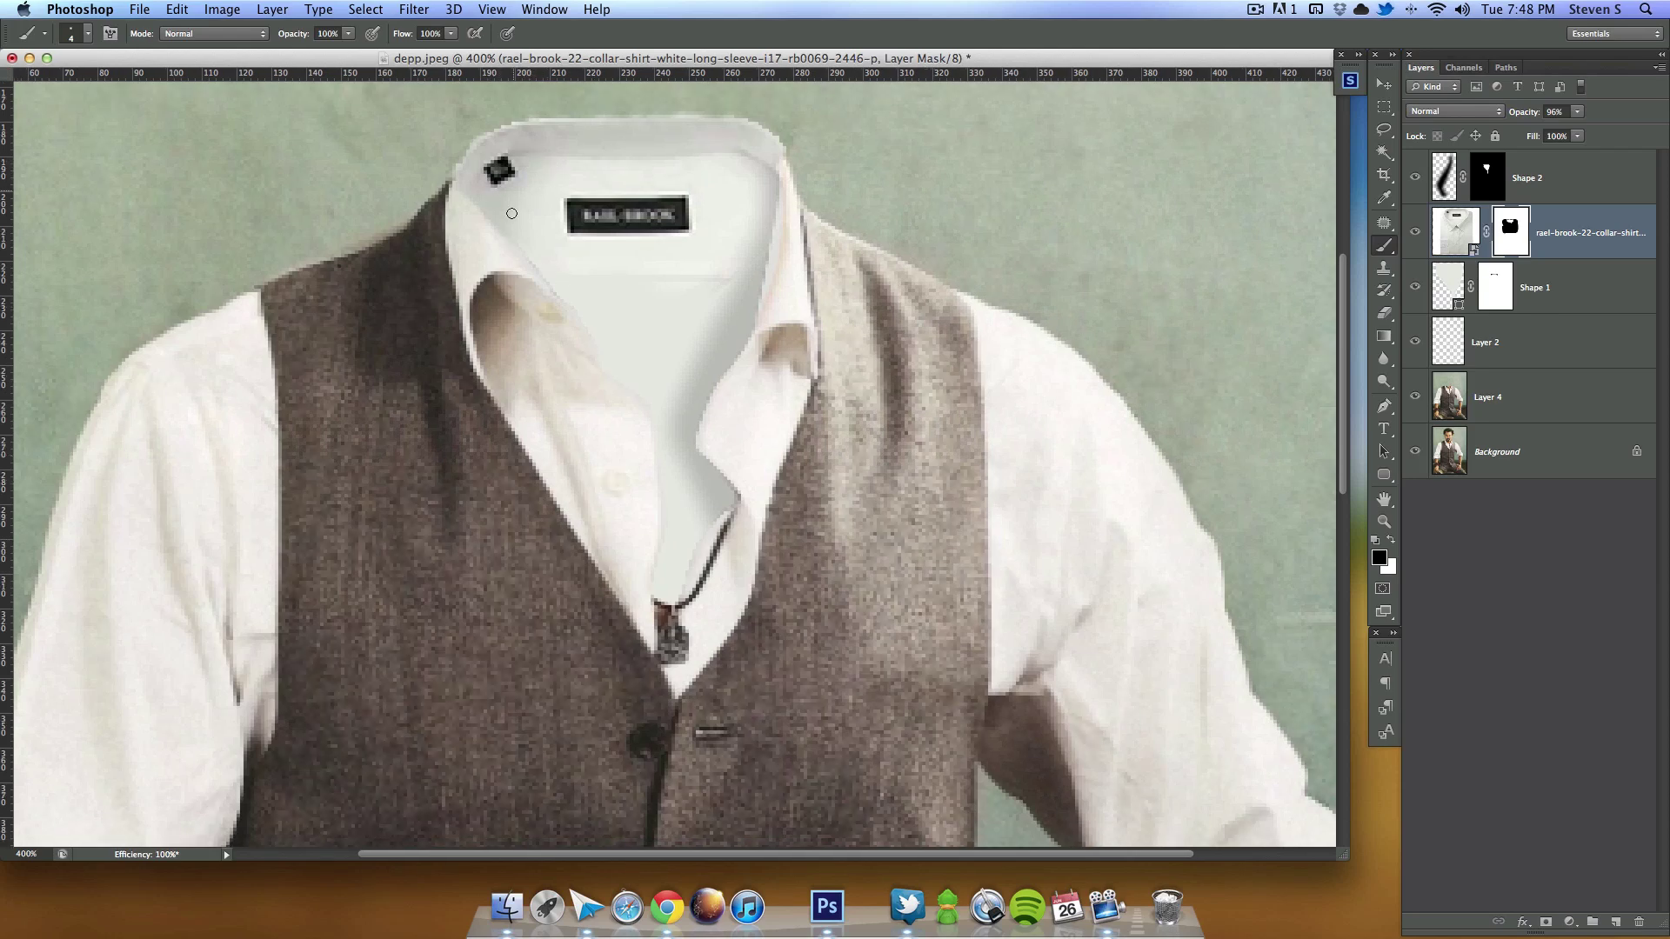
pyautogui.scroll(3, 590, 368)
pyautogui.hscroll(-1, 590, 368)
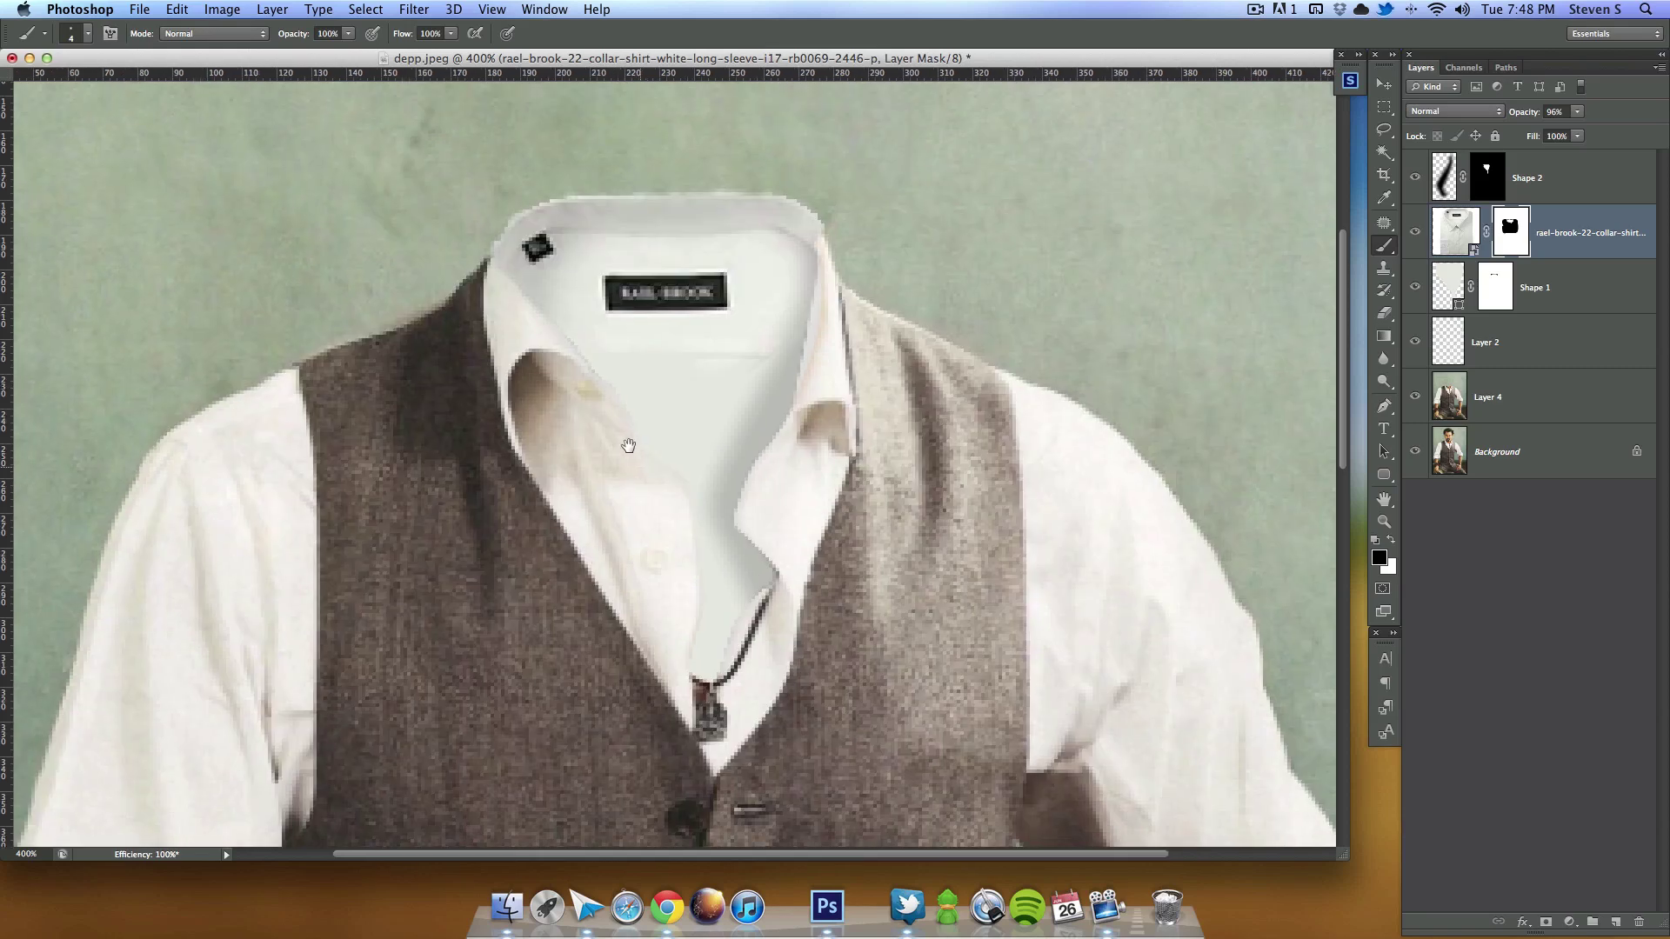
# Step: Add a new layer above the shirt photo and paint the collar's left side black with a 35 px soft brush
pyautogui.click(1592, 349)
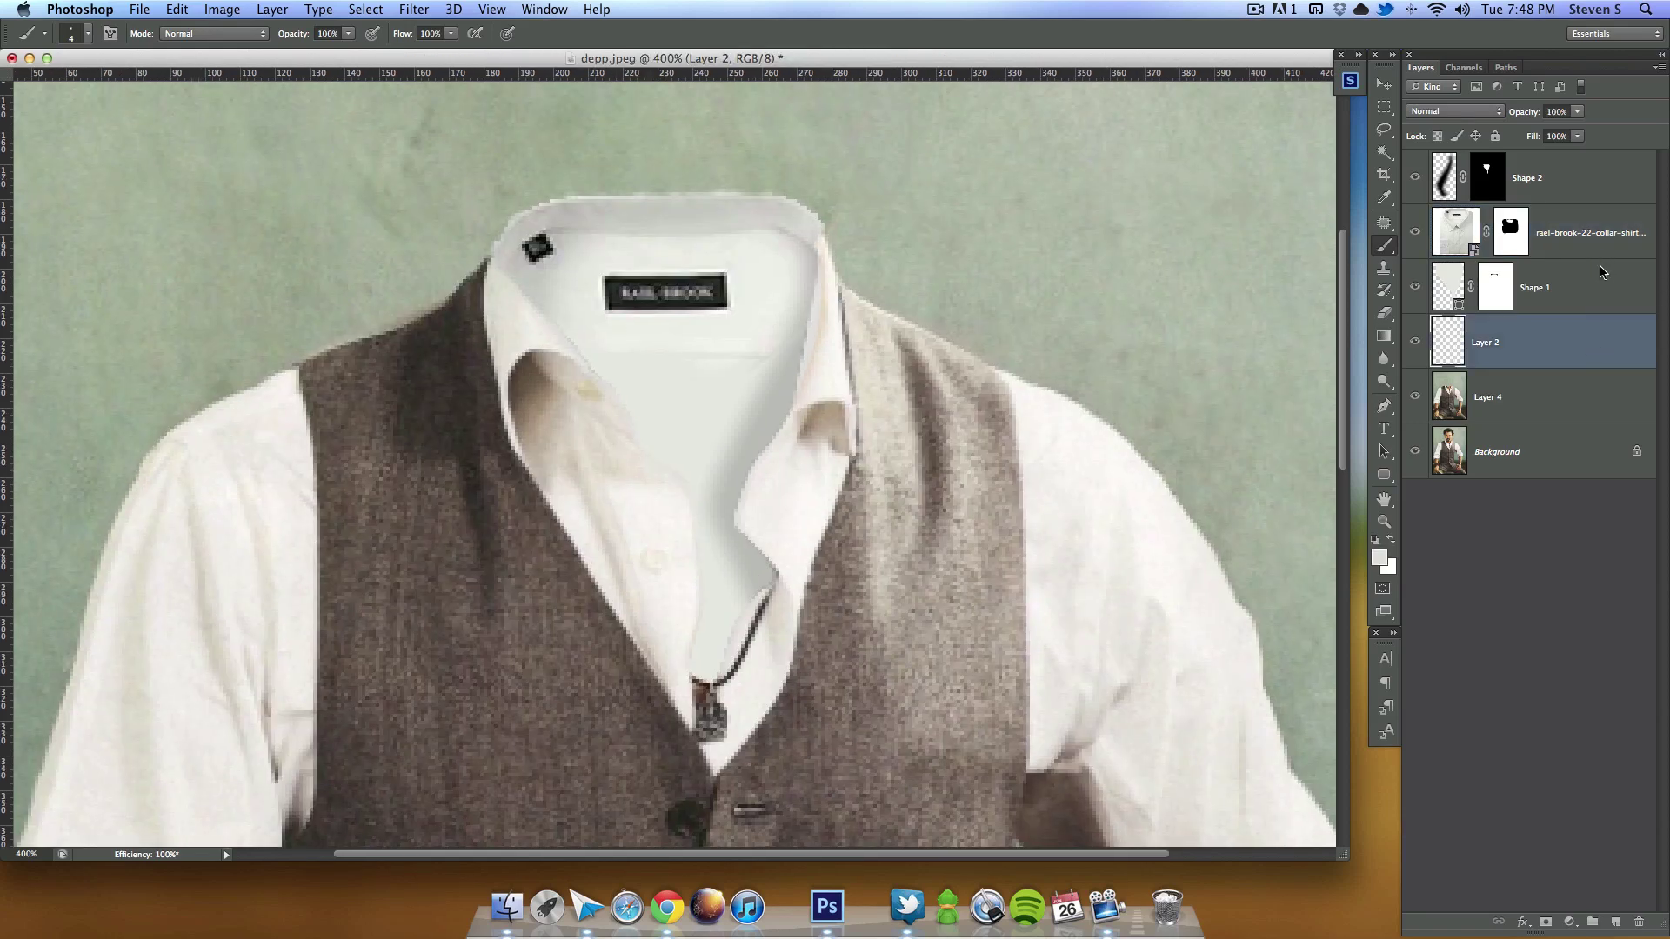
pyautogui.click(1609, 243)
pyautogui.click(1615, 923)
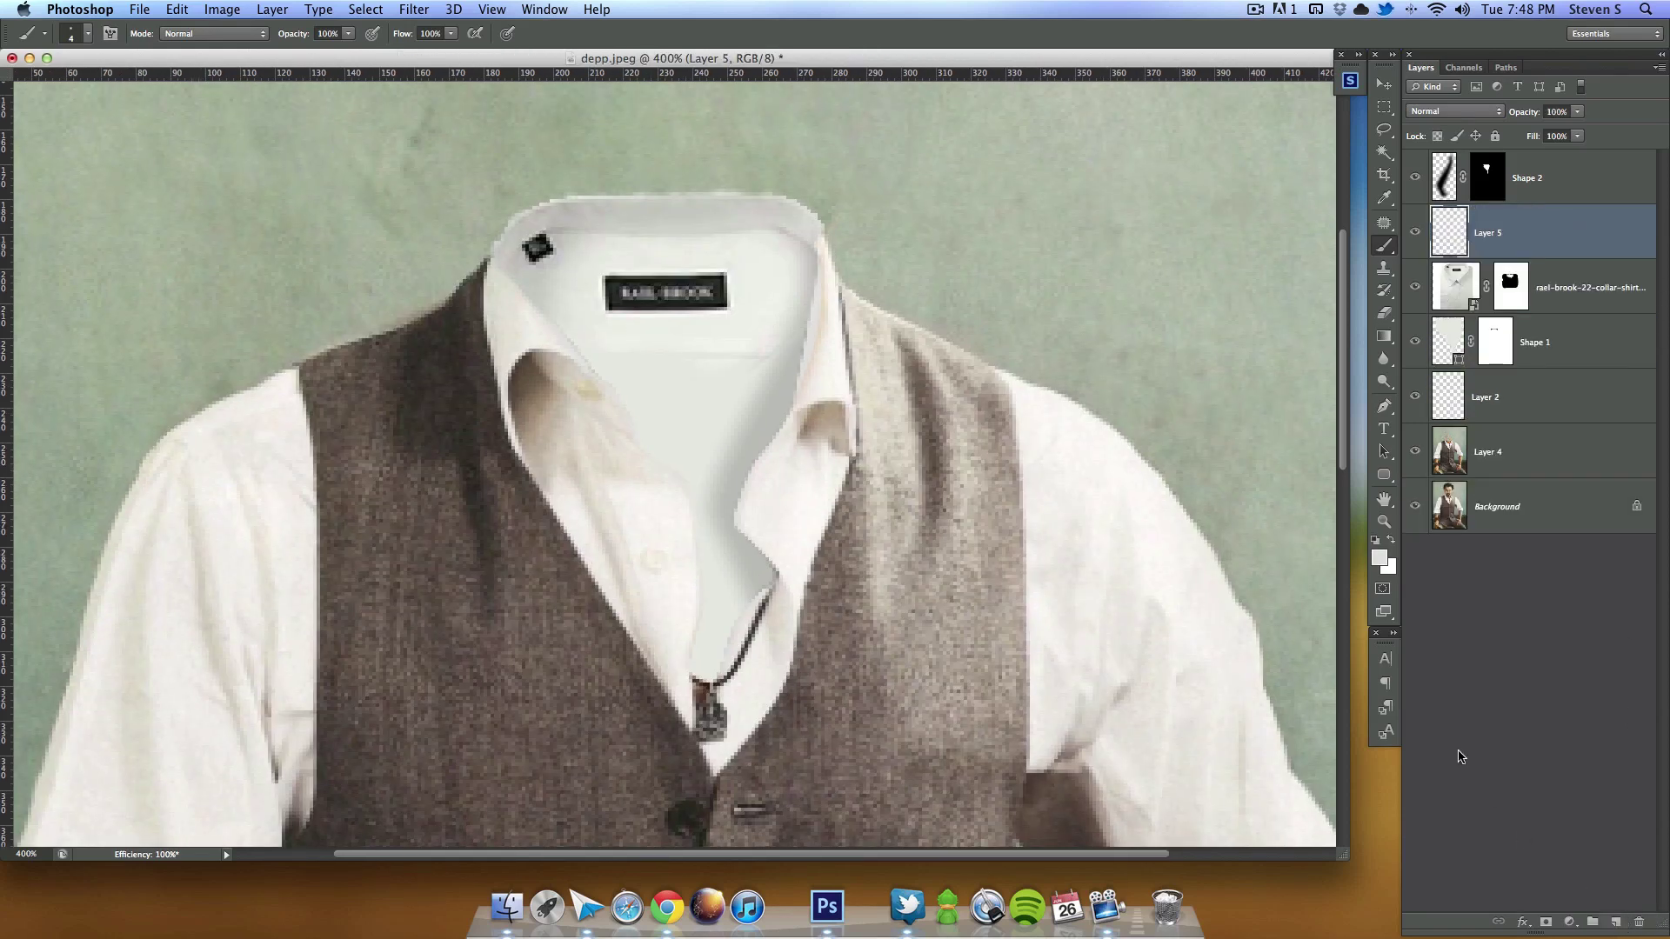
pyautogui.press('d')
pyautogui.press(']')
pyautogui.press(']')
pyautogui.press(']')
pyautogui.press(']')
pyautogui.moveTo(522, 231)
pyautogui.mouseDown()
pyautogui.moveTo(505, 287)
pyautogui.moveTo(560, 219)
pyautogui.moveTo(557, 383)
pyautogui.moveTo(533, 309)
pyautogui.moveTo(597, 421)
pyautogui.mouseUp()
pyautogui.rightClick(597, 421)
pyautogui.press('Escape')
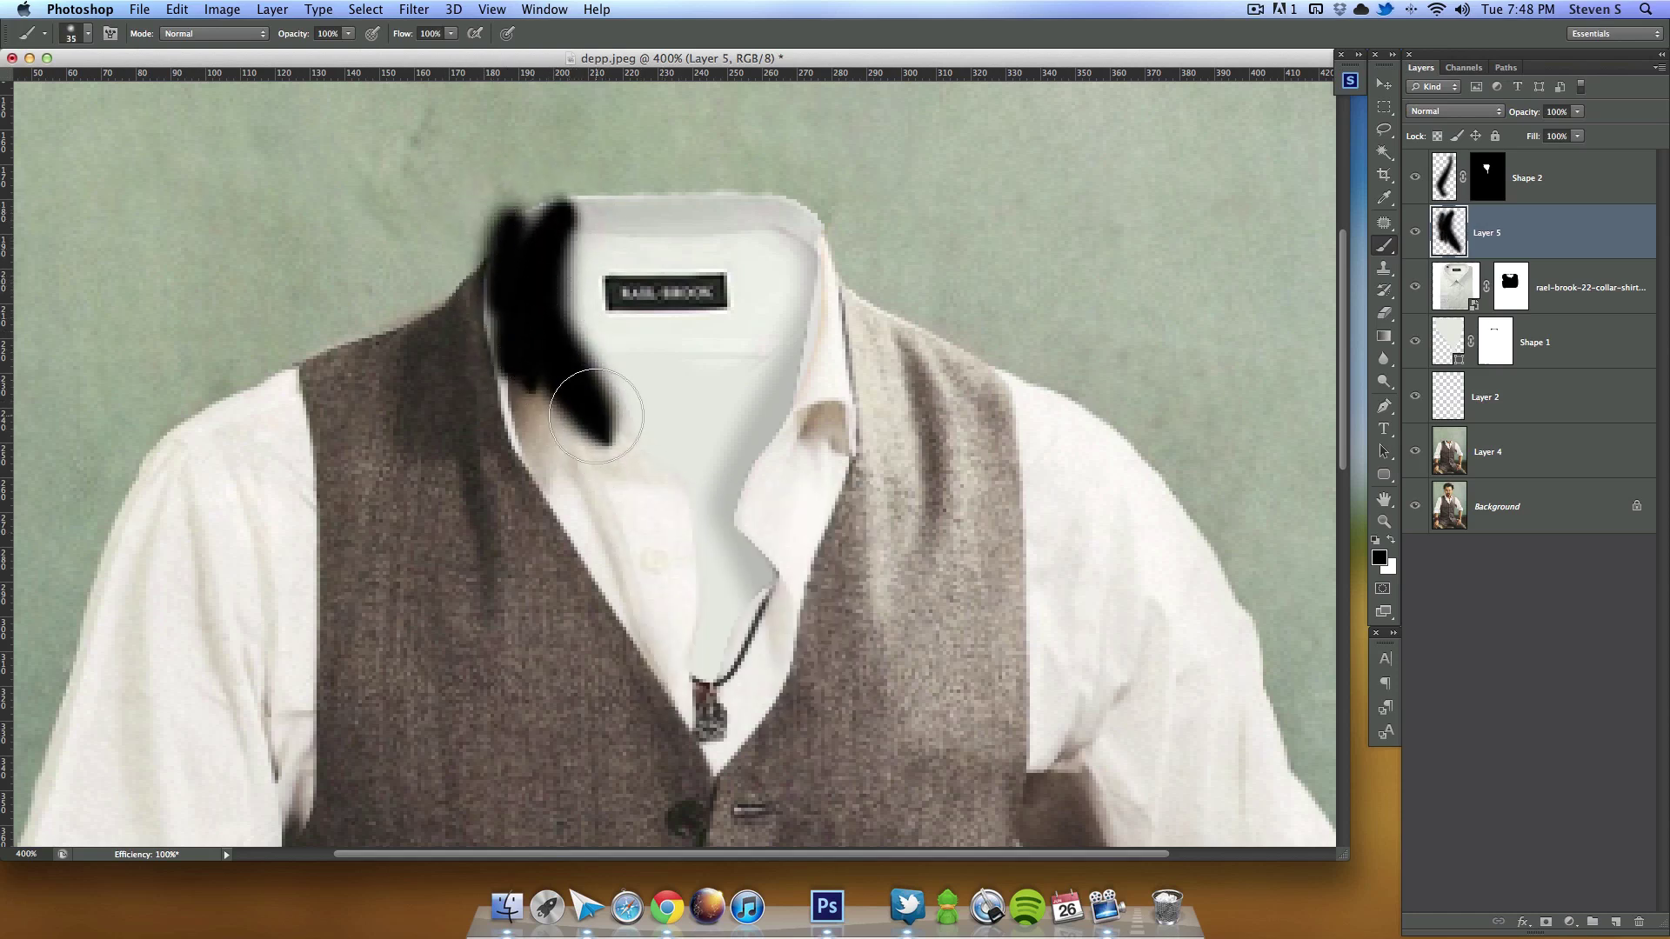
# Step: Soften the black paint on Layer 5 with a Gaussian Blur, without any selection active
pyautogui.keyDown('ctrl'); pyautogui.click(1444, 342); pyautogui.keyUp('ctrl')
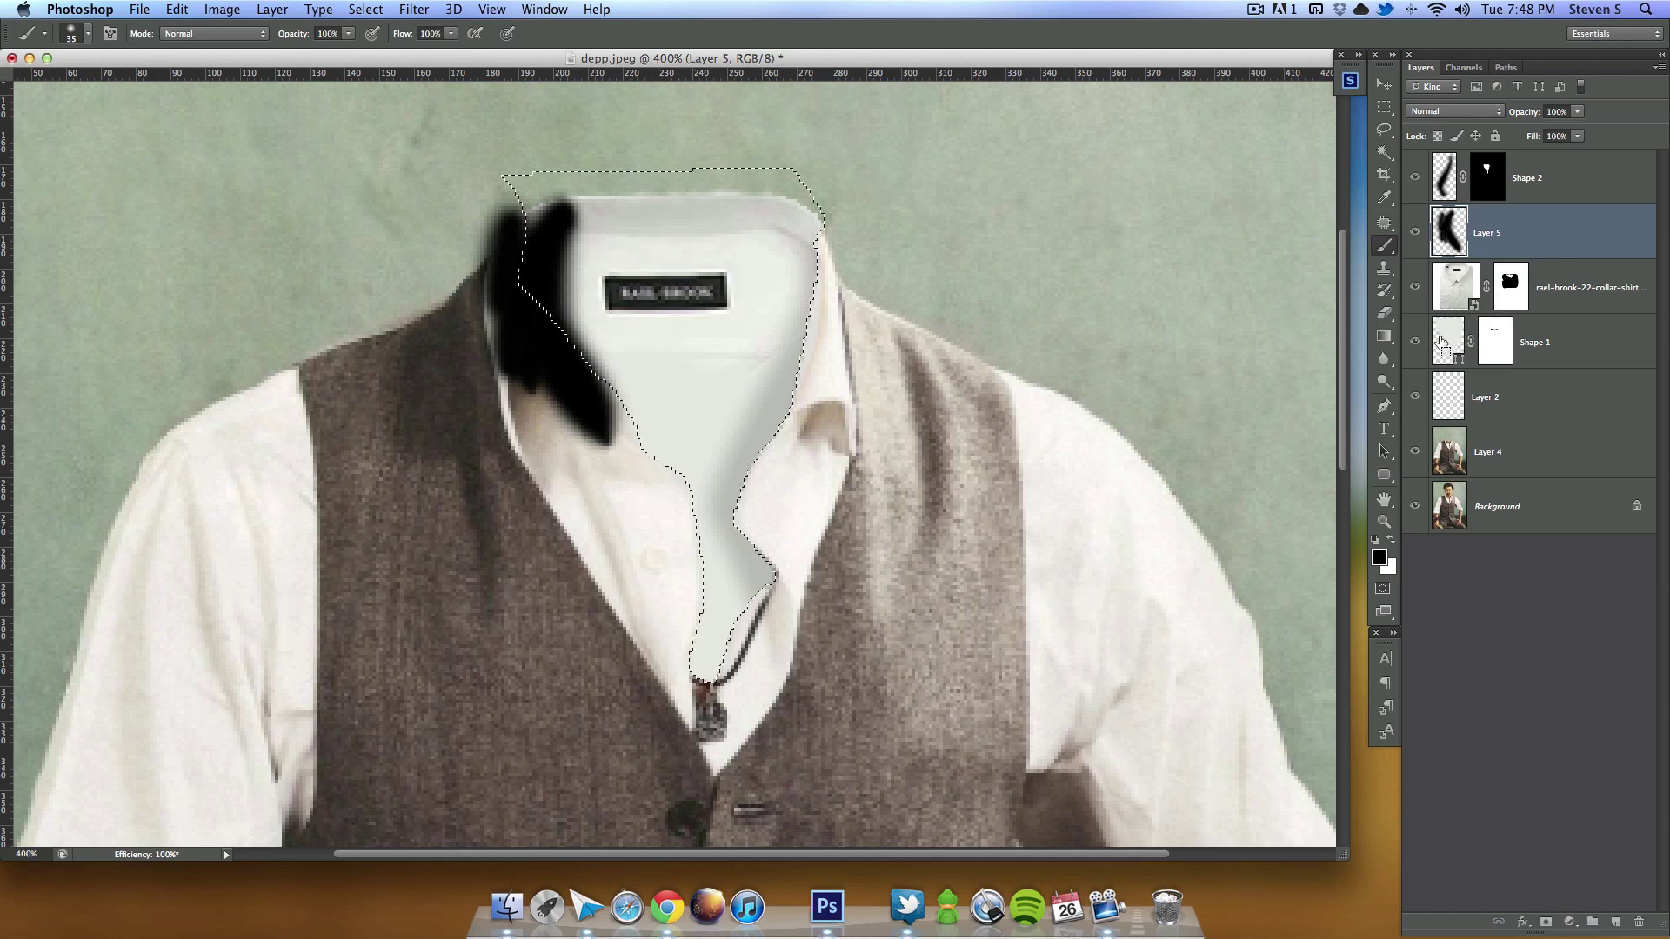
pyautogui.hotkey('ctrl', 'd')
pyautogui.click(415, 9)
pyautogui.moveTo(522, 212)
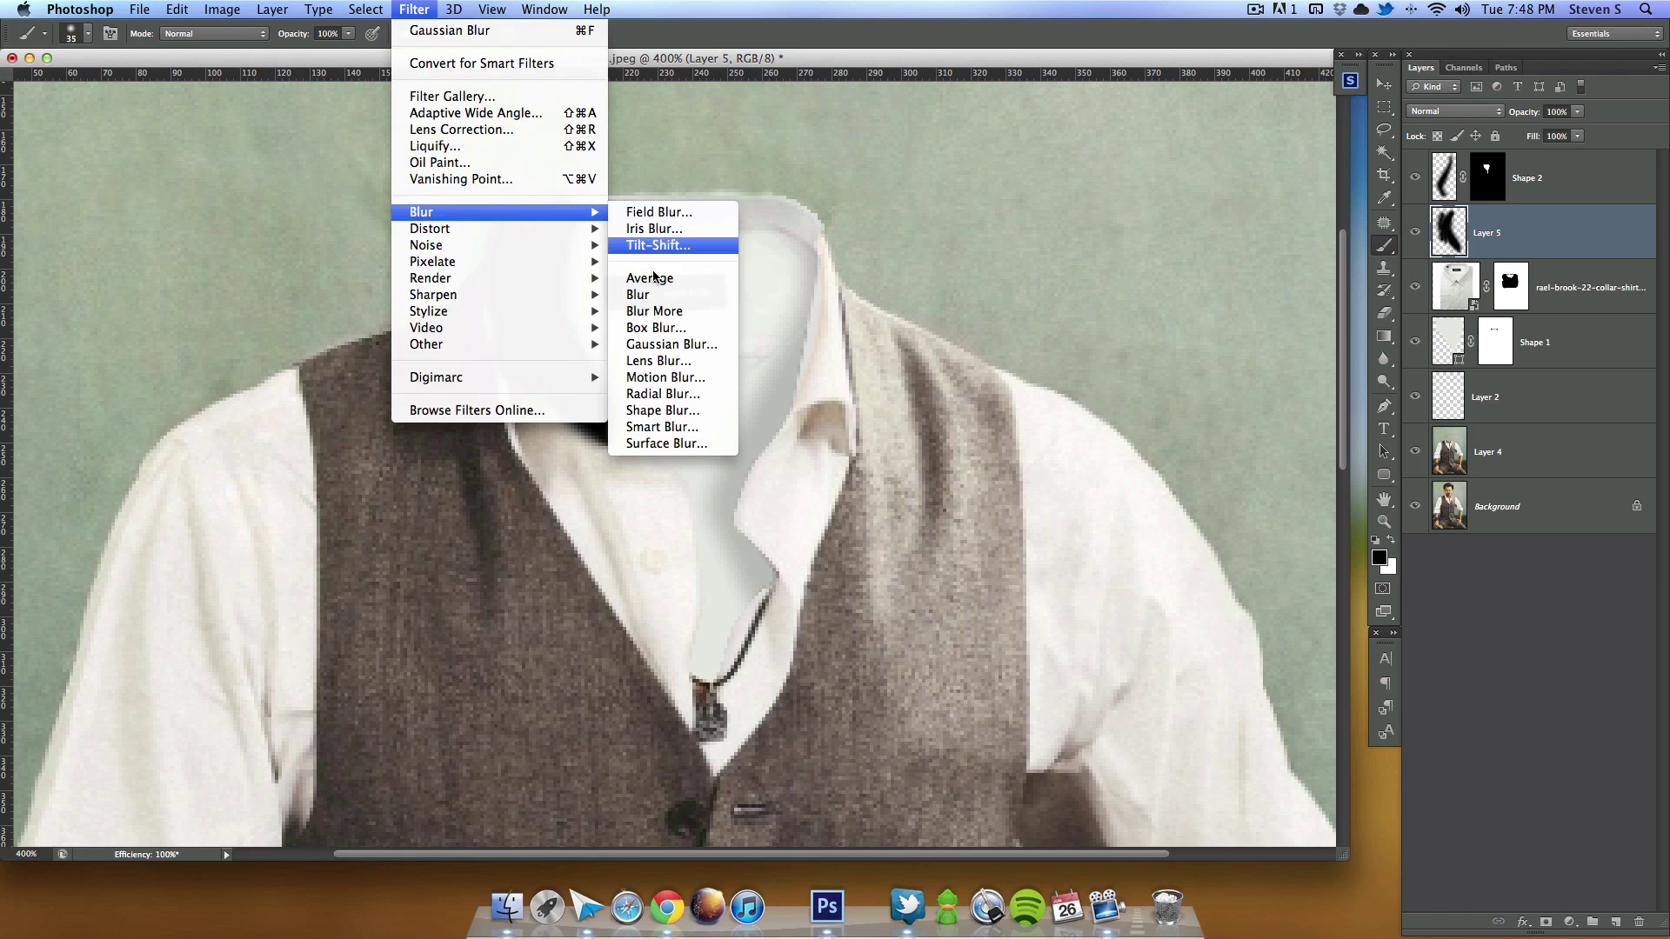
pyautogui.click(671, 346)
pyautogui.click(1140, 502)
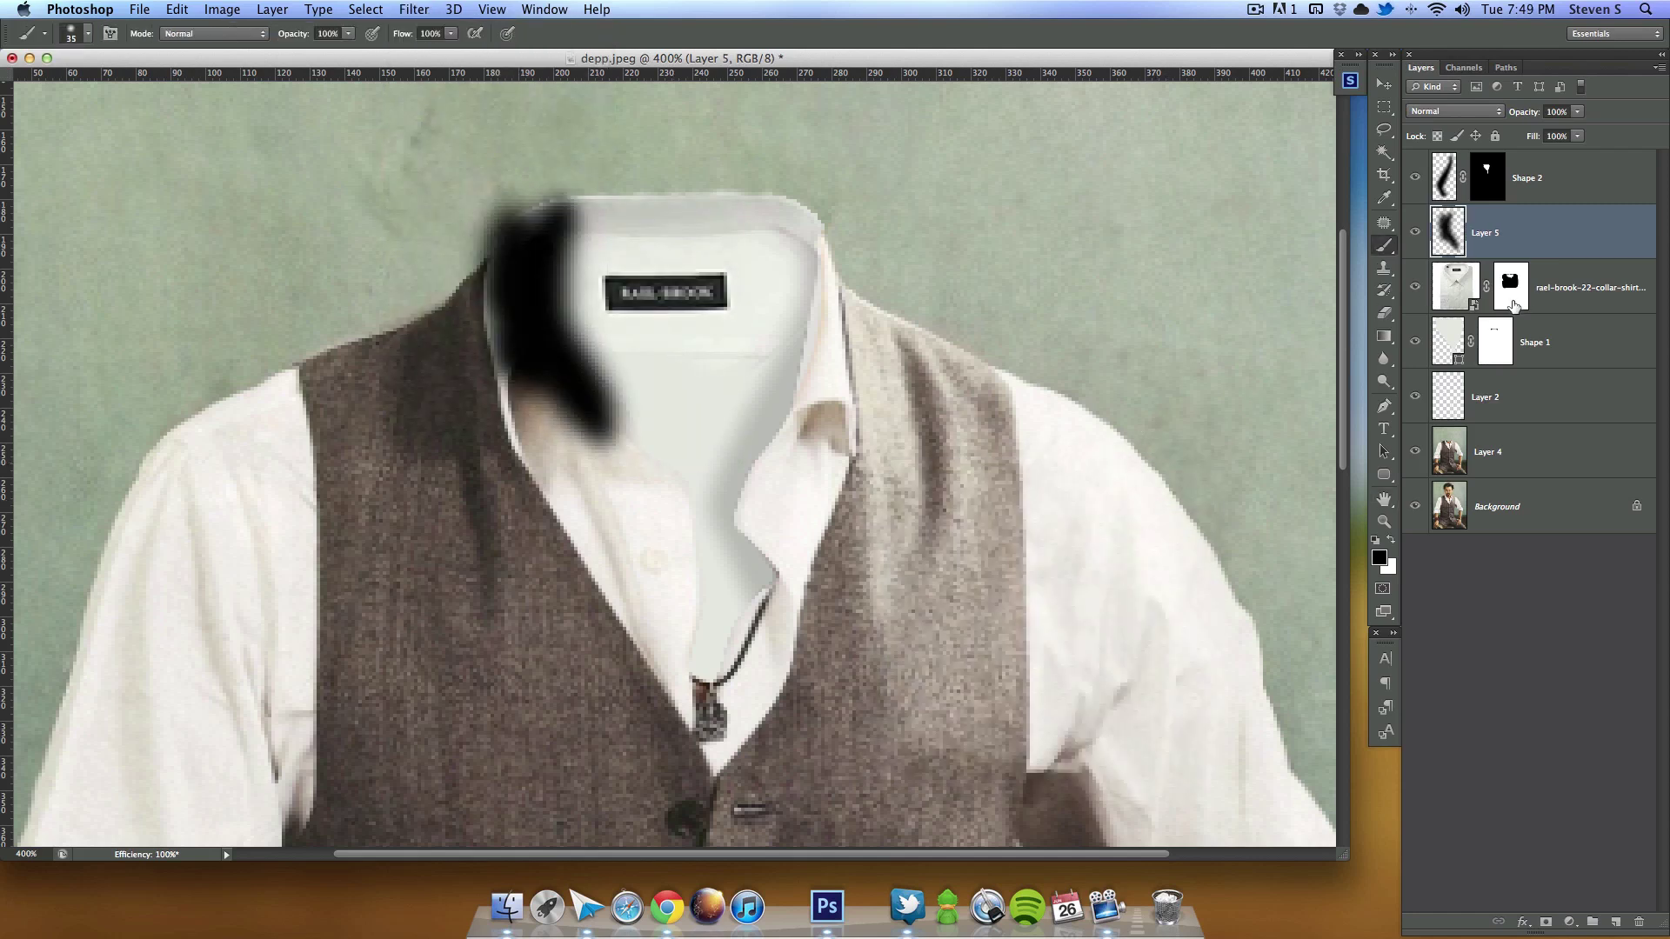
# Step: Clear the blurred black paint outside Shape 1's outline and set Layer 5's opacity to 16%
pyautogui.hotkey('shift', 'ctrl', 'd')
pyautogui.click(365, 9)
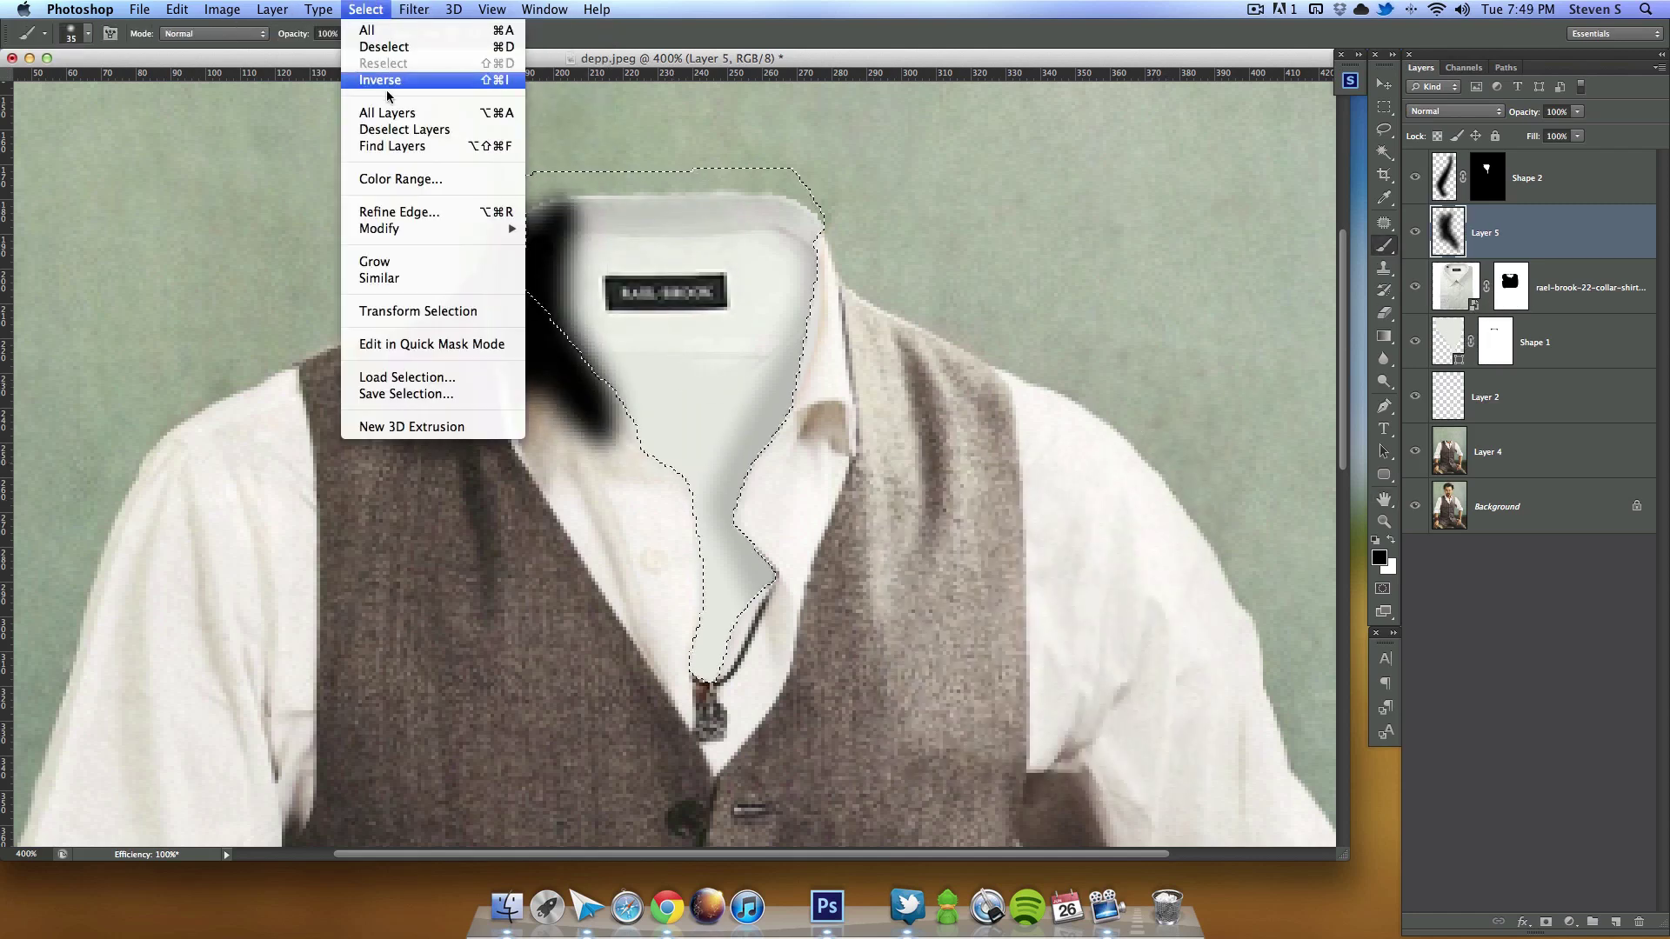
pyautogui.click(387, 85)
pyautogui.press('Delete')
pyautogui.hotkey('ctrl', 'd')
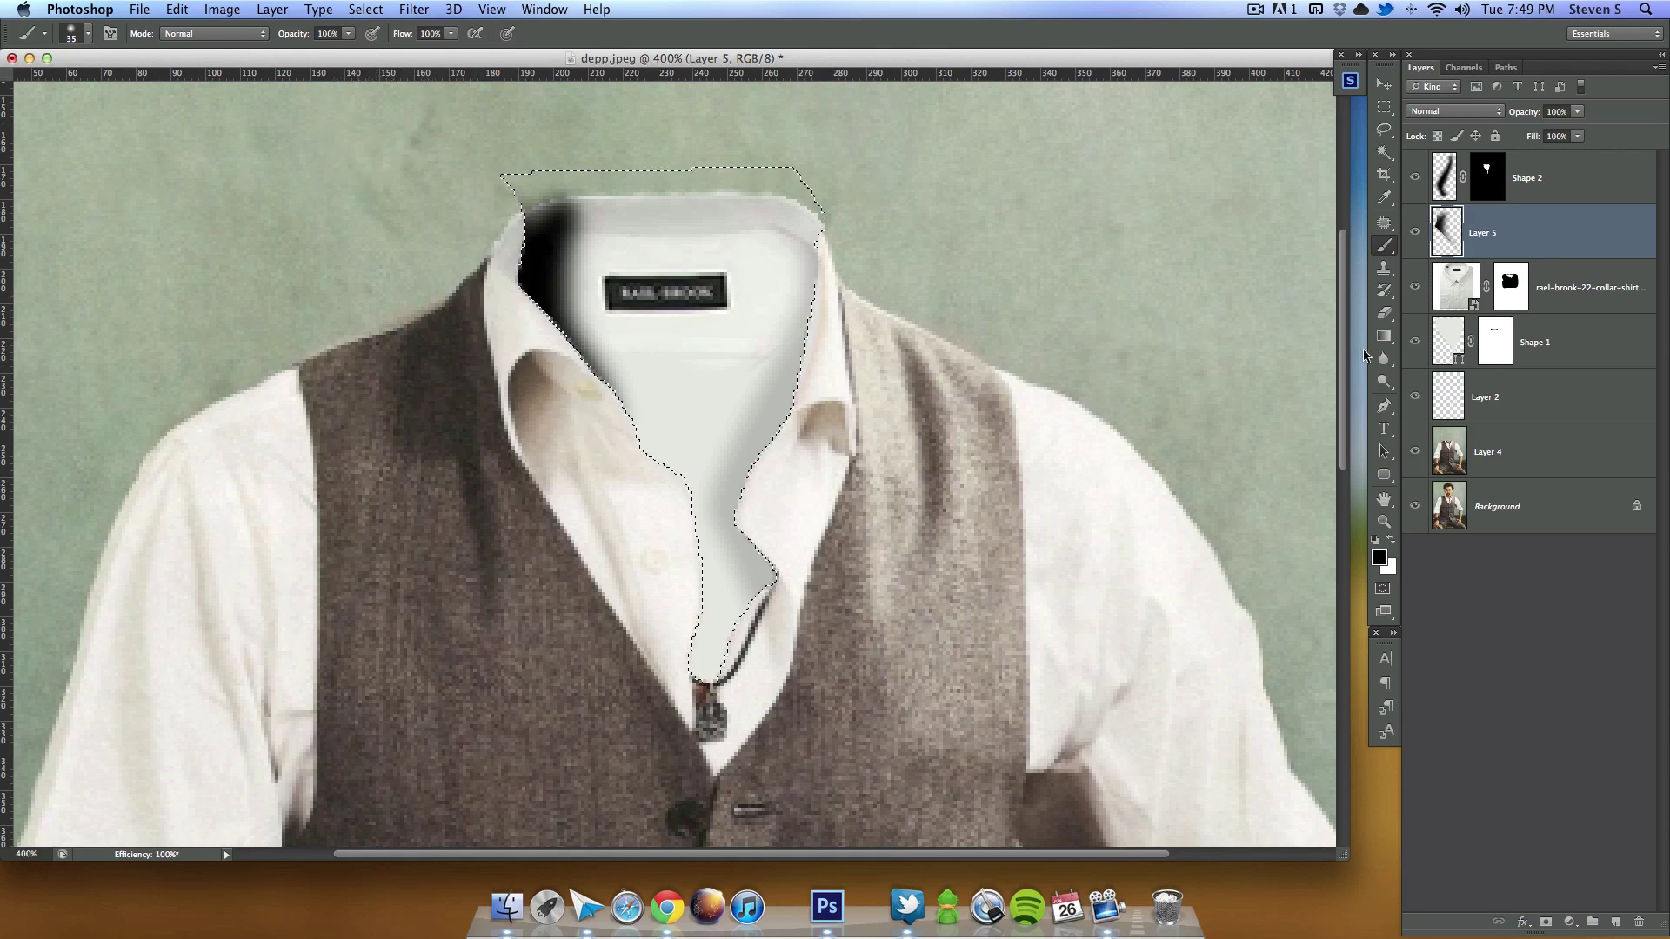
pyautogui.moveTo(1529, 114); pyautogui.dragTo(1461, 118)
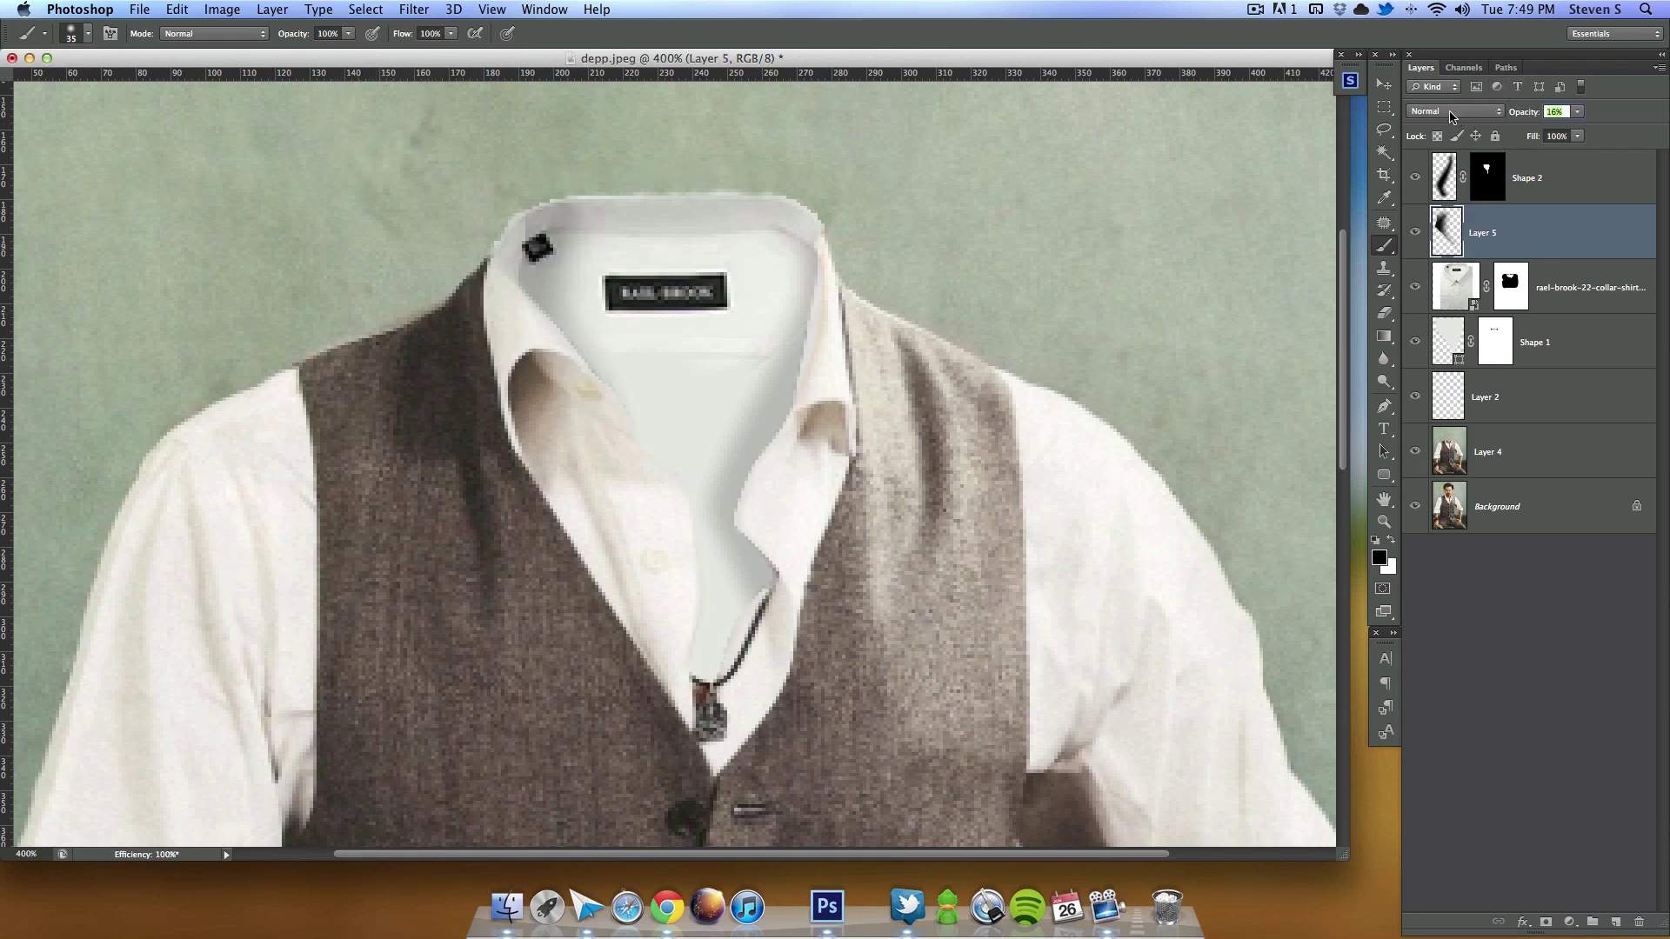
# Step: Erase part of Layer 5's shading around the collar's upper left rim with a 25 px soft eraser
pyautogui.click(1384, 313)
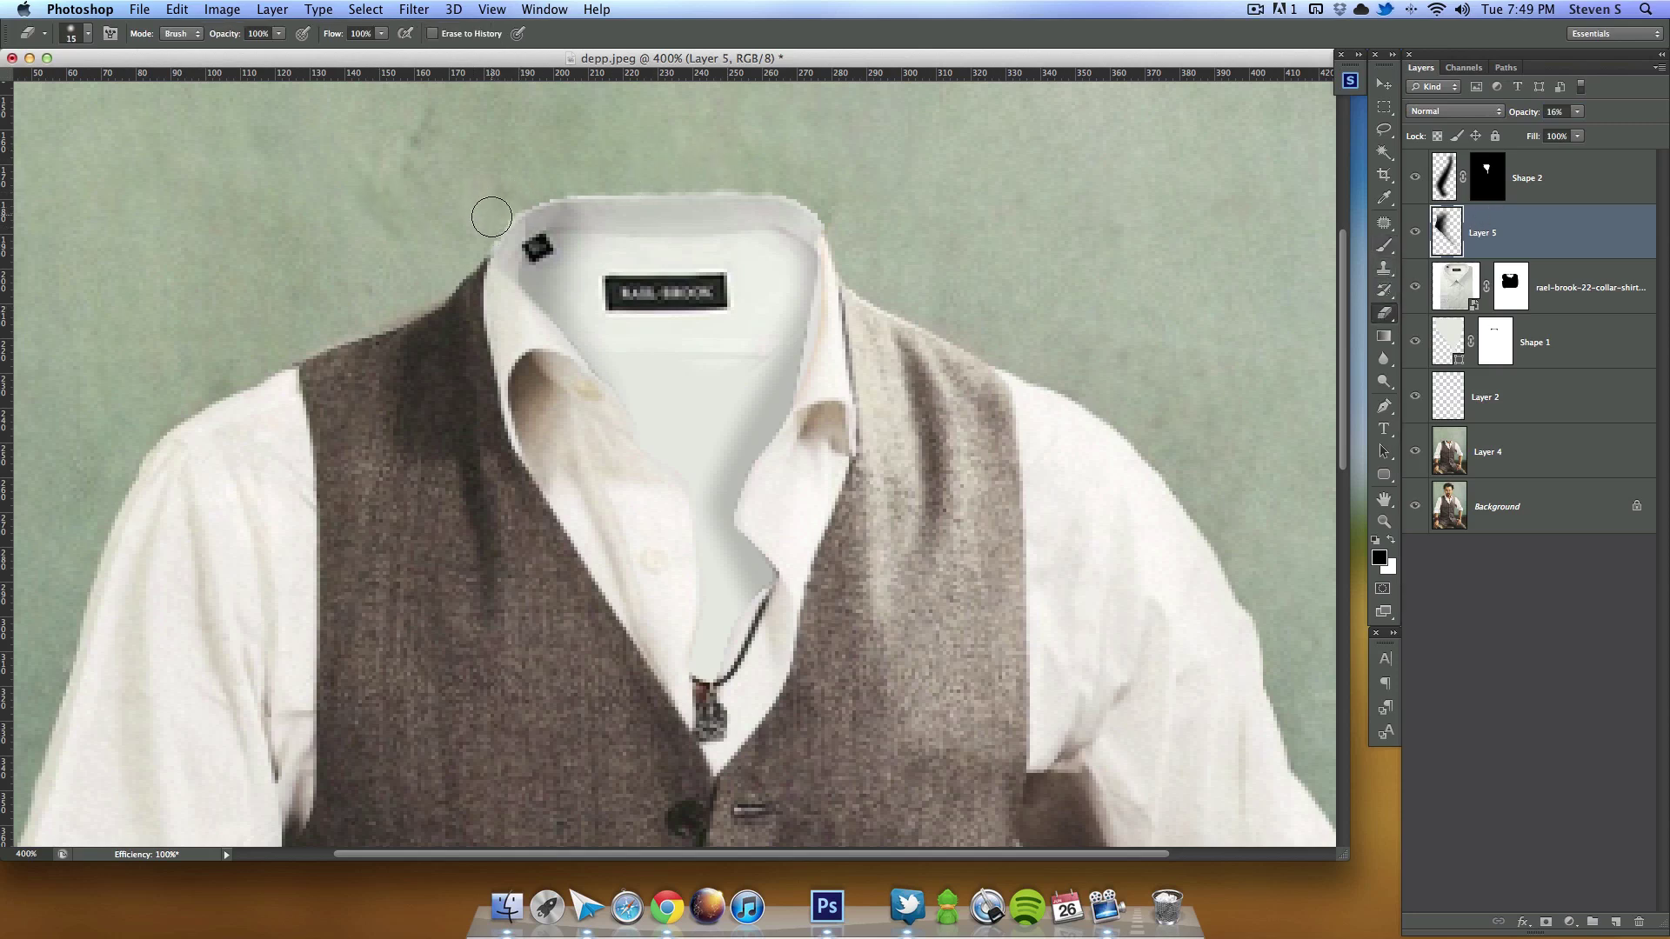
pyautogui.press(']')
pyautogui.press(']')
pyautogui.press(']')
pyautogui.press(']')
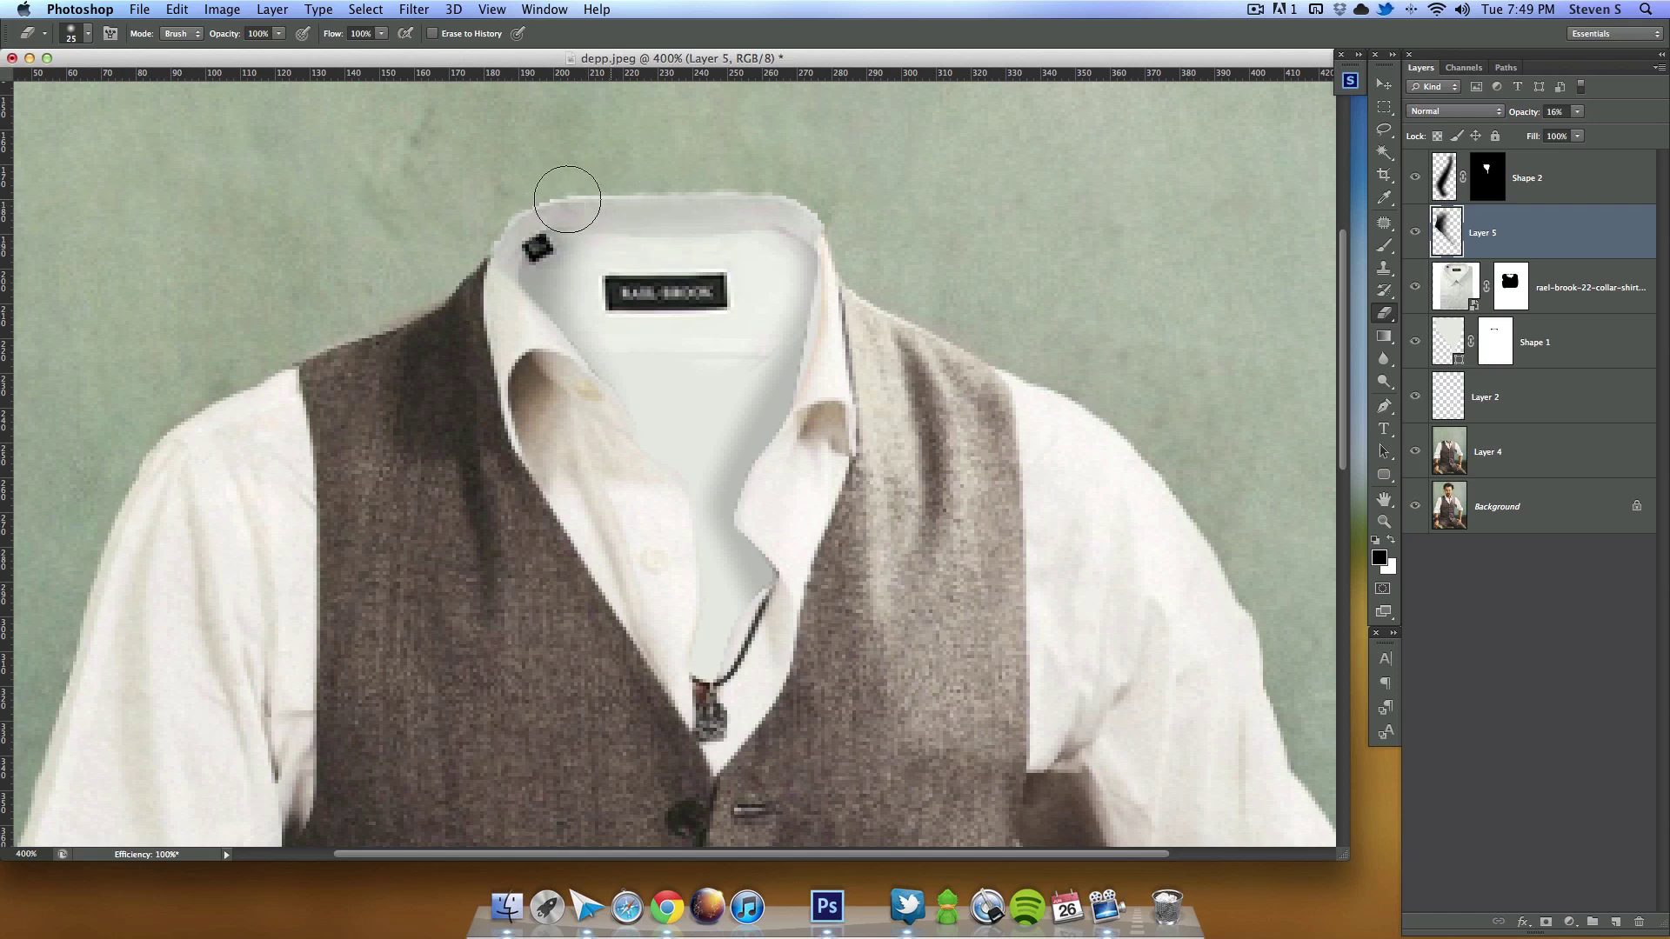
pyautogui.moveTo(567, 186)
pyautogui.mouseDown()
pyautogui.moveTo(519, 217)
pyautogui.moveTo(498, 332)
pyautogui.moveTo(507, 283)
pyautogui.mouseUp()
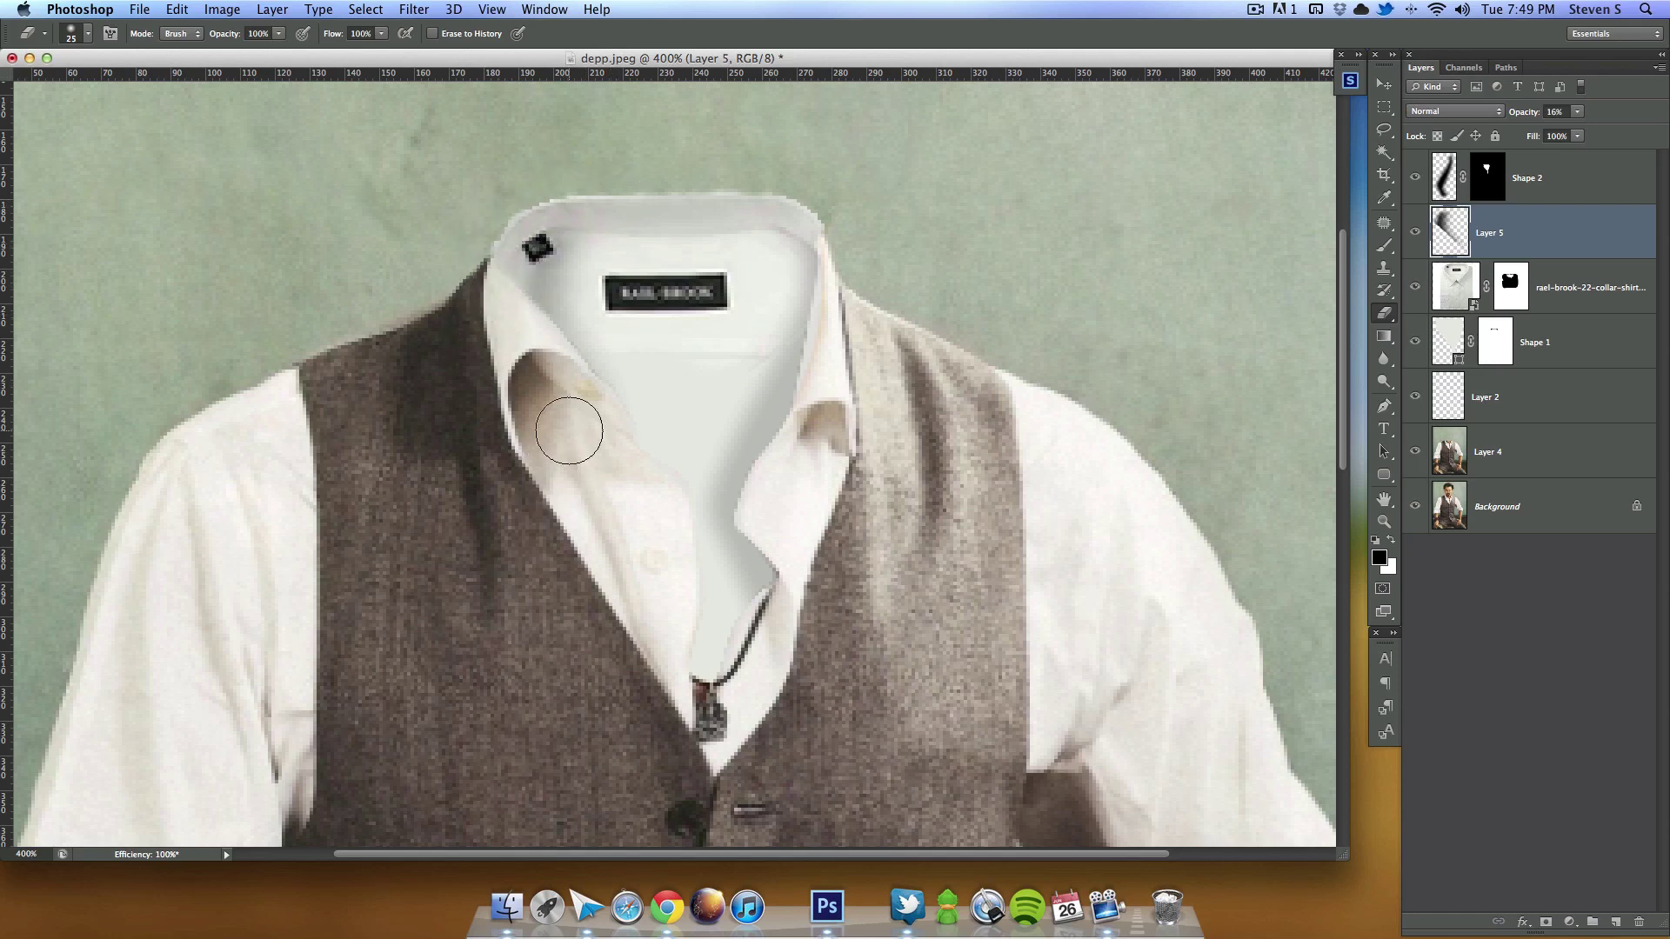
# Step: Add a new layer above all others and set the foreground colour to eae1d8, sampled from the shirt front
pyautogui.scroll(-3, 848, 439)
pyautogui.hscroll(1, 848, 439)
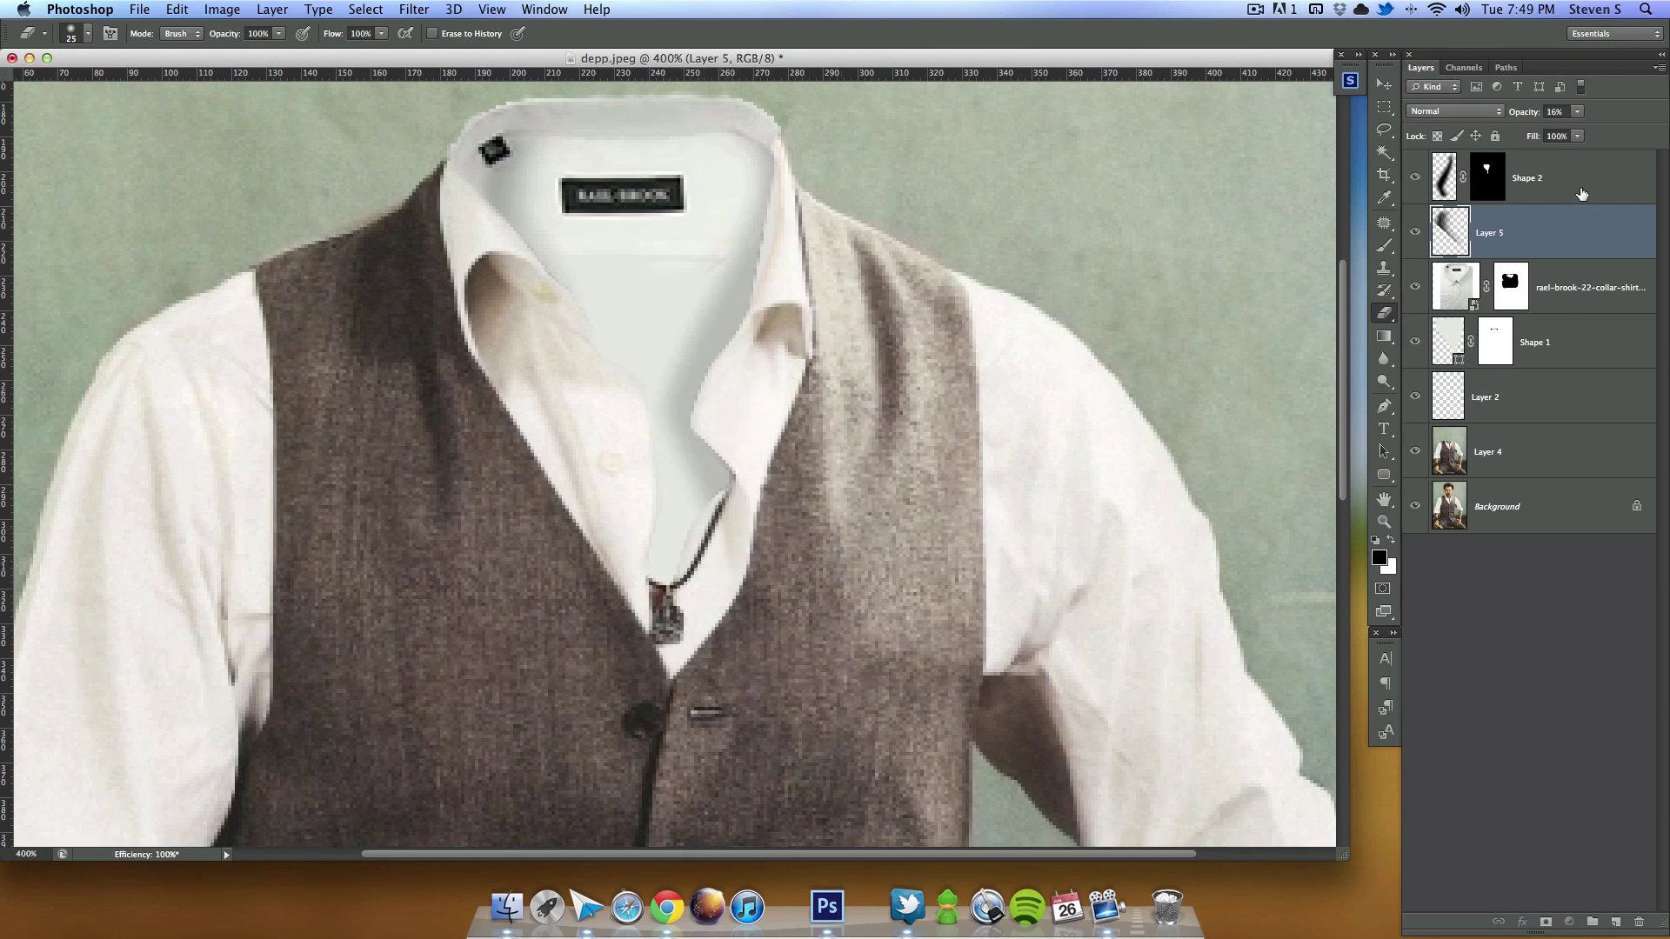
pyautogui.click(1582, 194)
pyautogui.click(1615, 922)
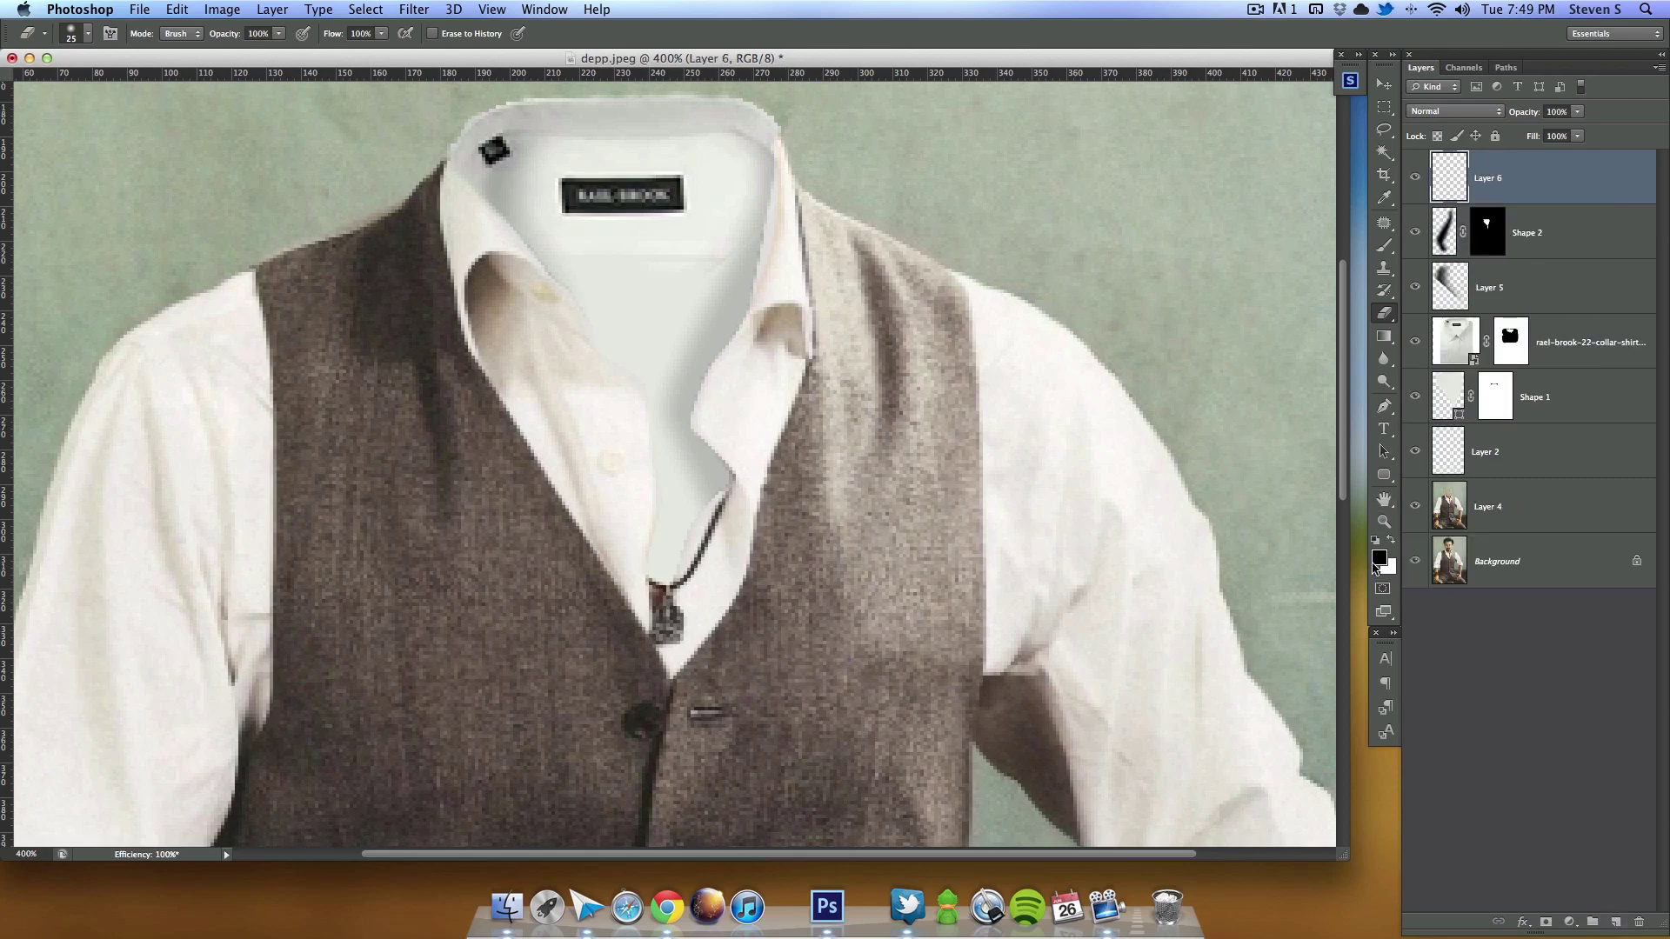
pyautogui.click(1379, 557)
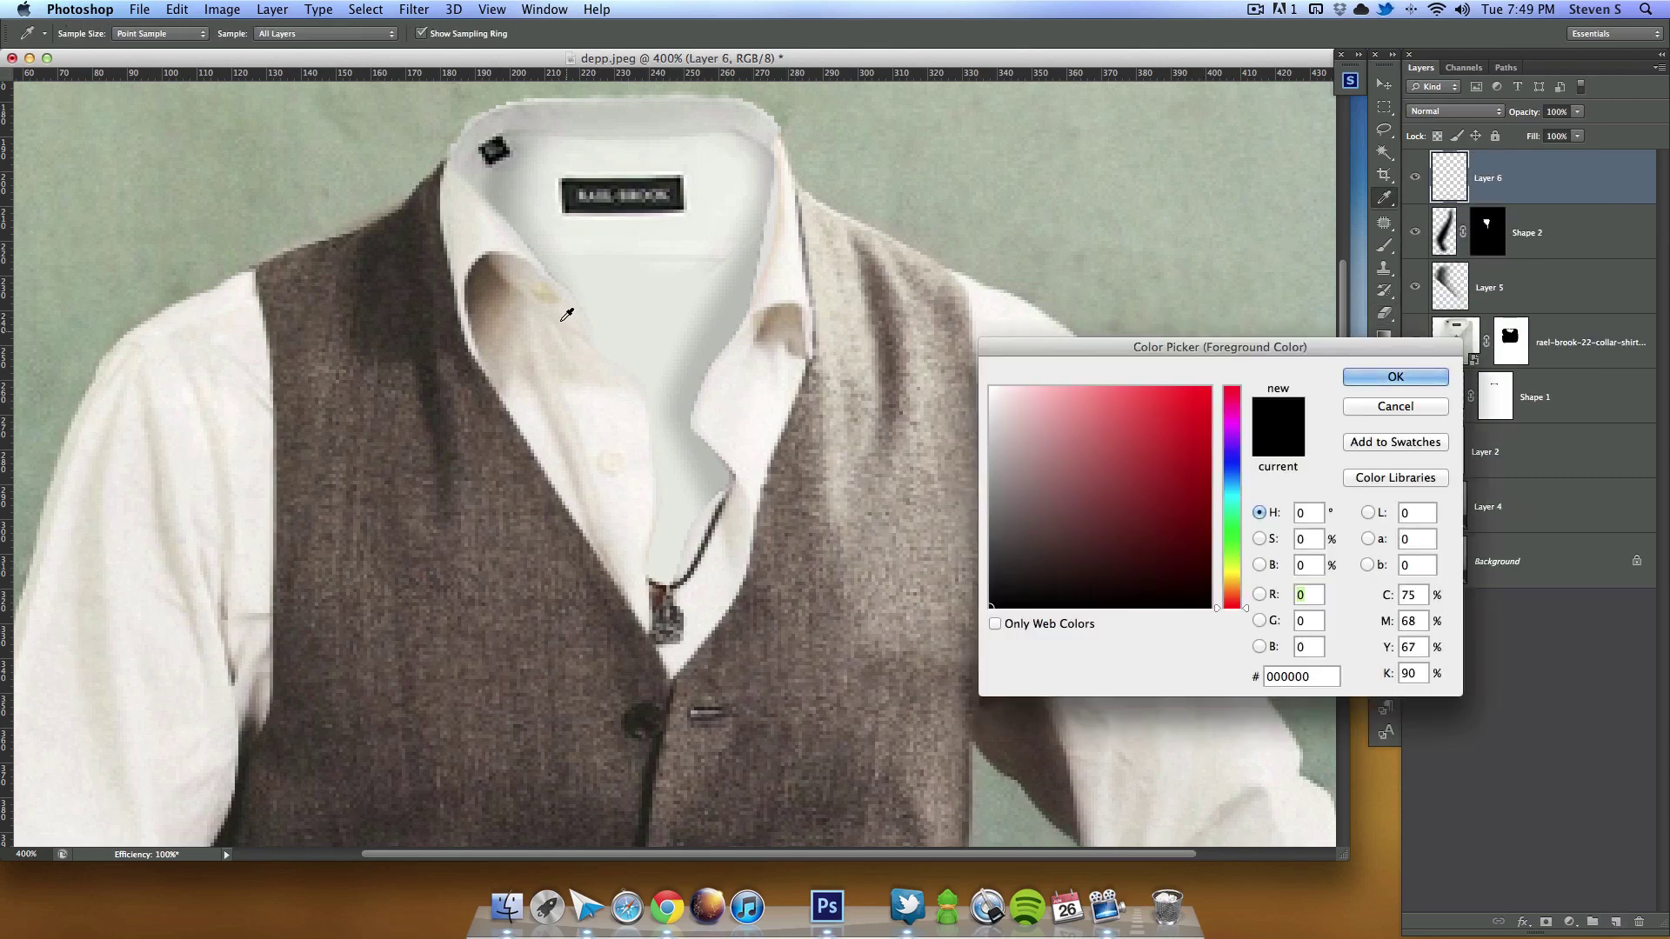
pyautogui.click(583, 346)
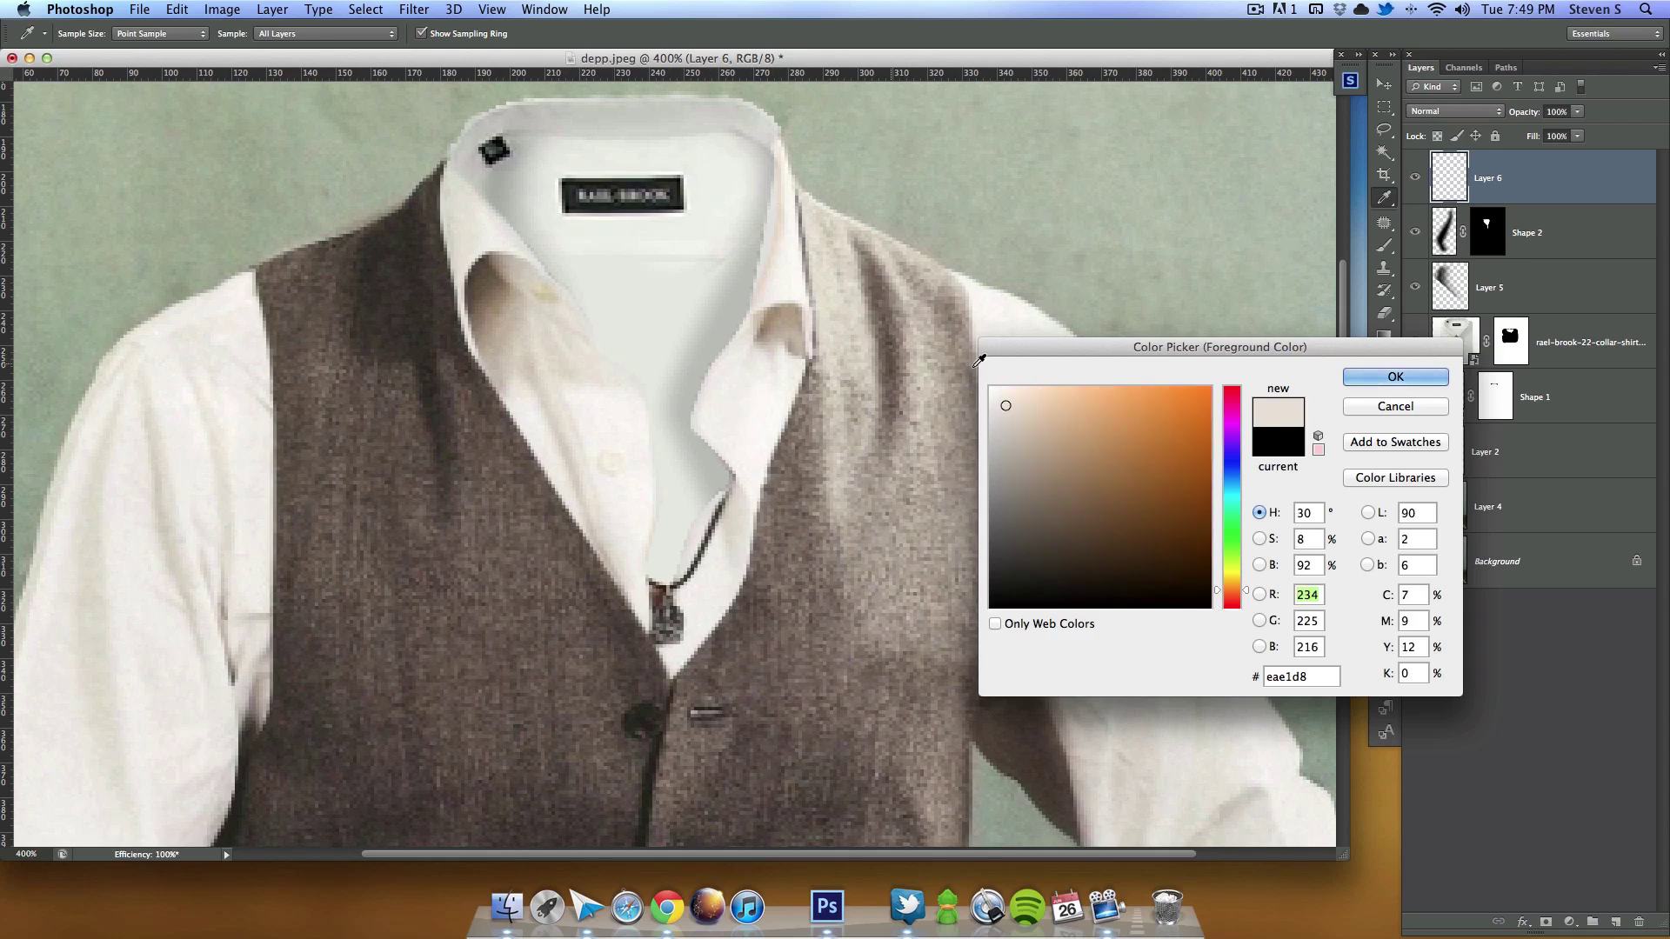
pyautogui.click(1394, 377)
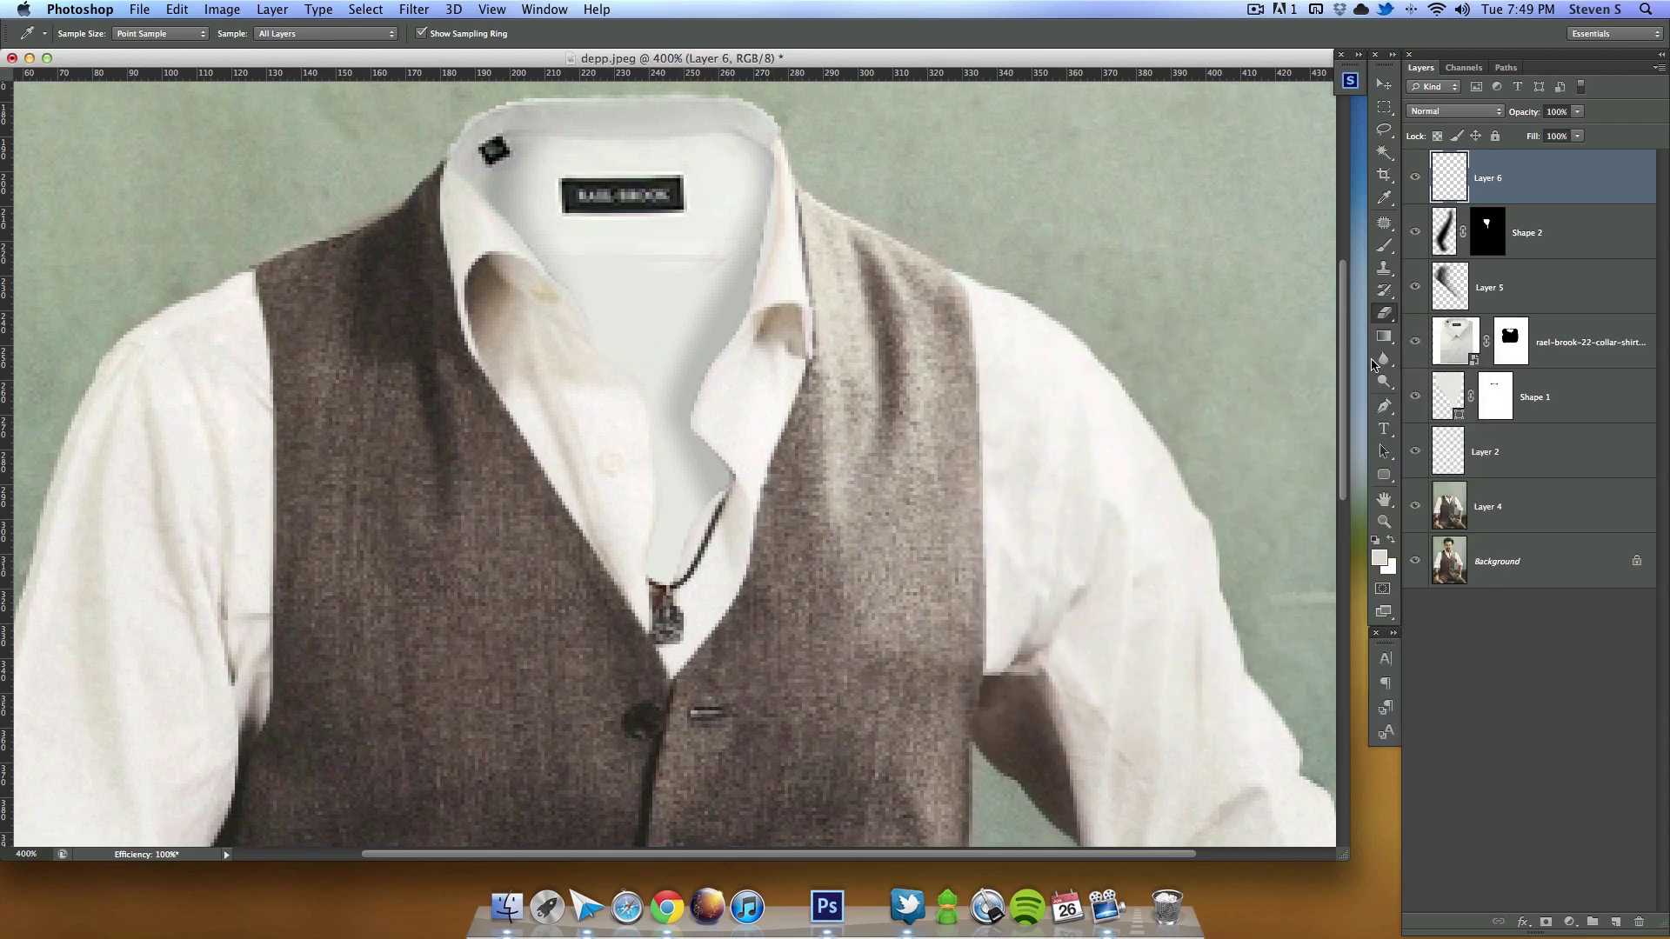
# Step: Paint the sampled beige over the inner collar and chest with a 175 px brush and set Layer 6 to Multiply
pyautogui.click(1385, 248)
pyautogui.press('super+minus')
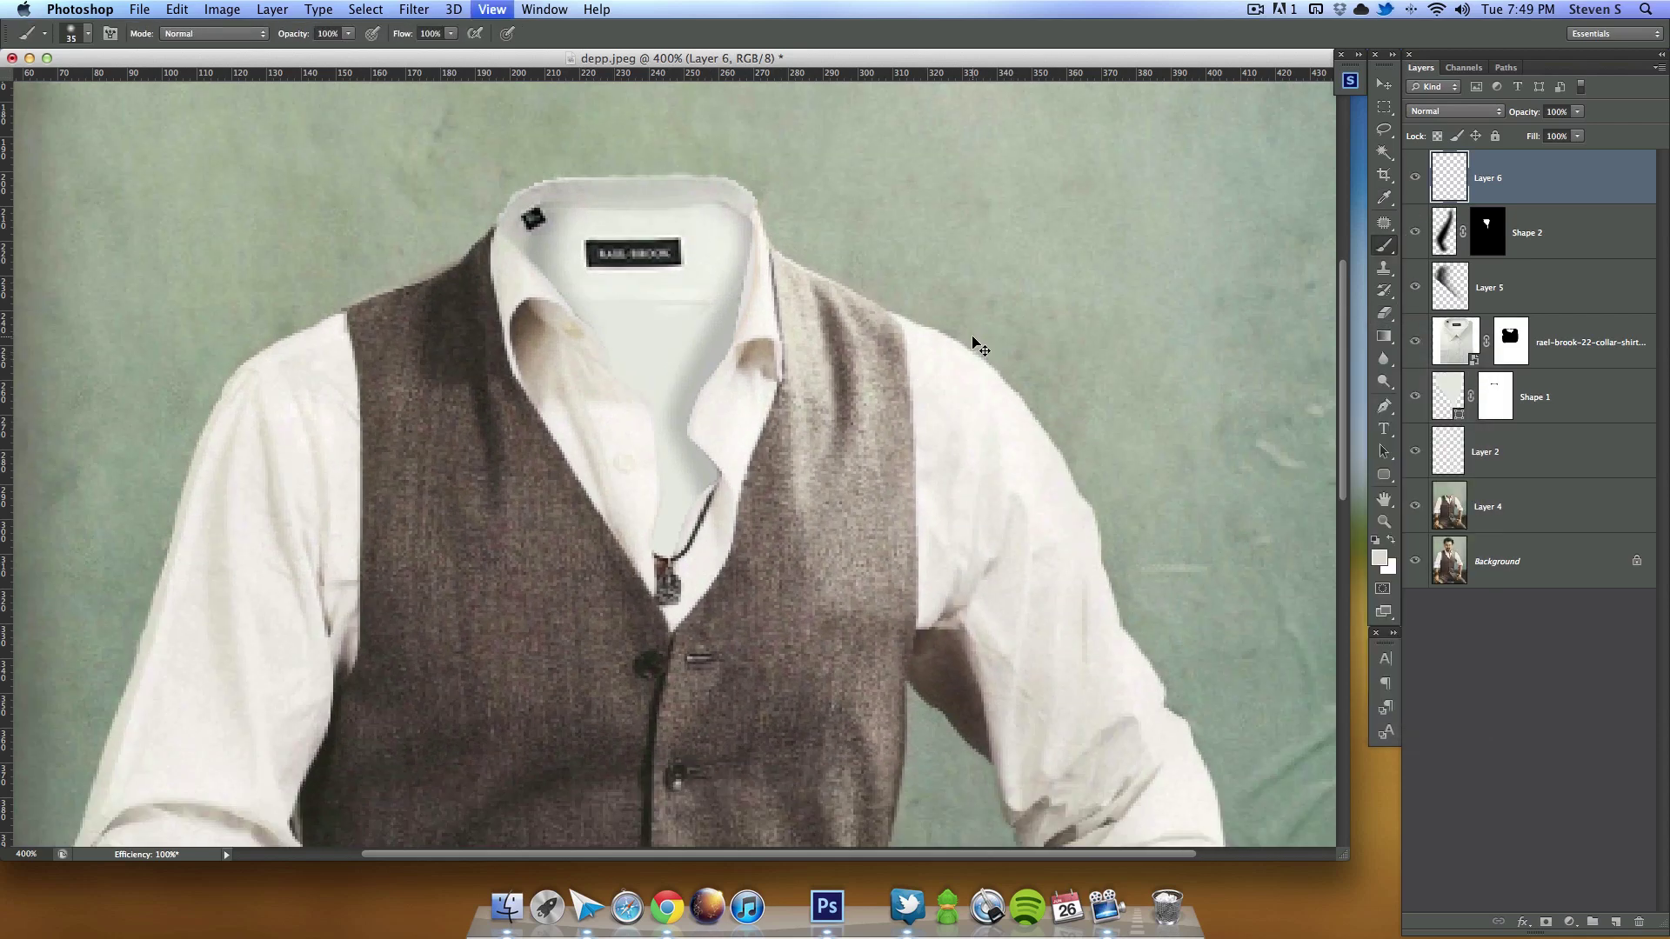
pyautogui.press(']')
pyautogui.press(']')
pyautogui.press(']')
pyautogui.press(']')
pyautogui.press(']')
pyautogui.press(']')
pyautogui.press(']')
pyautogui.press(']')
pyautogui.press(']')
pyautogui.moveTo(708, 455)
pyautogui.mouseDown()
pyautogui.moveTo(739, 401)
pyautogui.moveTo(679, 383)
pyautogui.moveTo(627, 279)
pyautogui.moveTo(634, 324)
pyautogui.moveTo(692, 331)
pyautogui.mouseUp()
pyautogui.click(1465, 108)
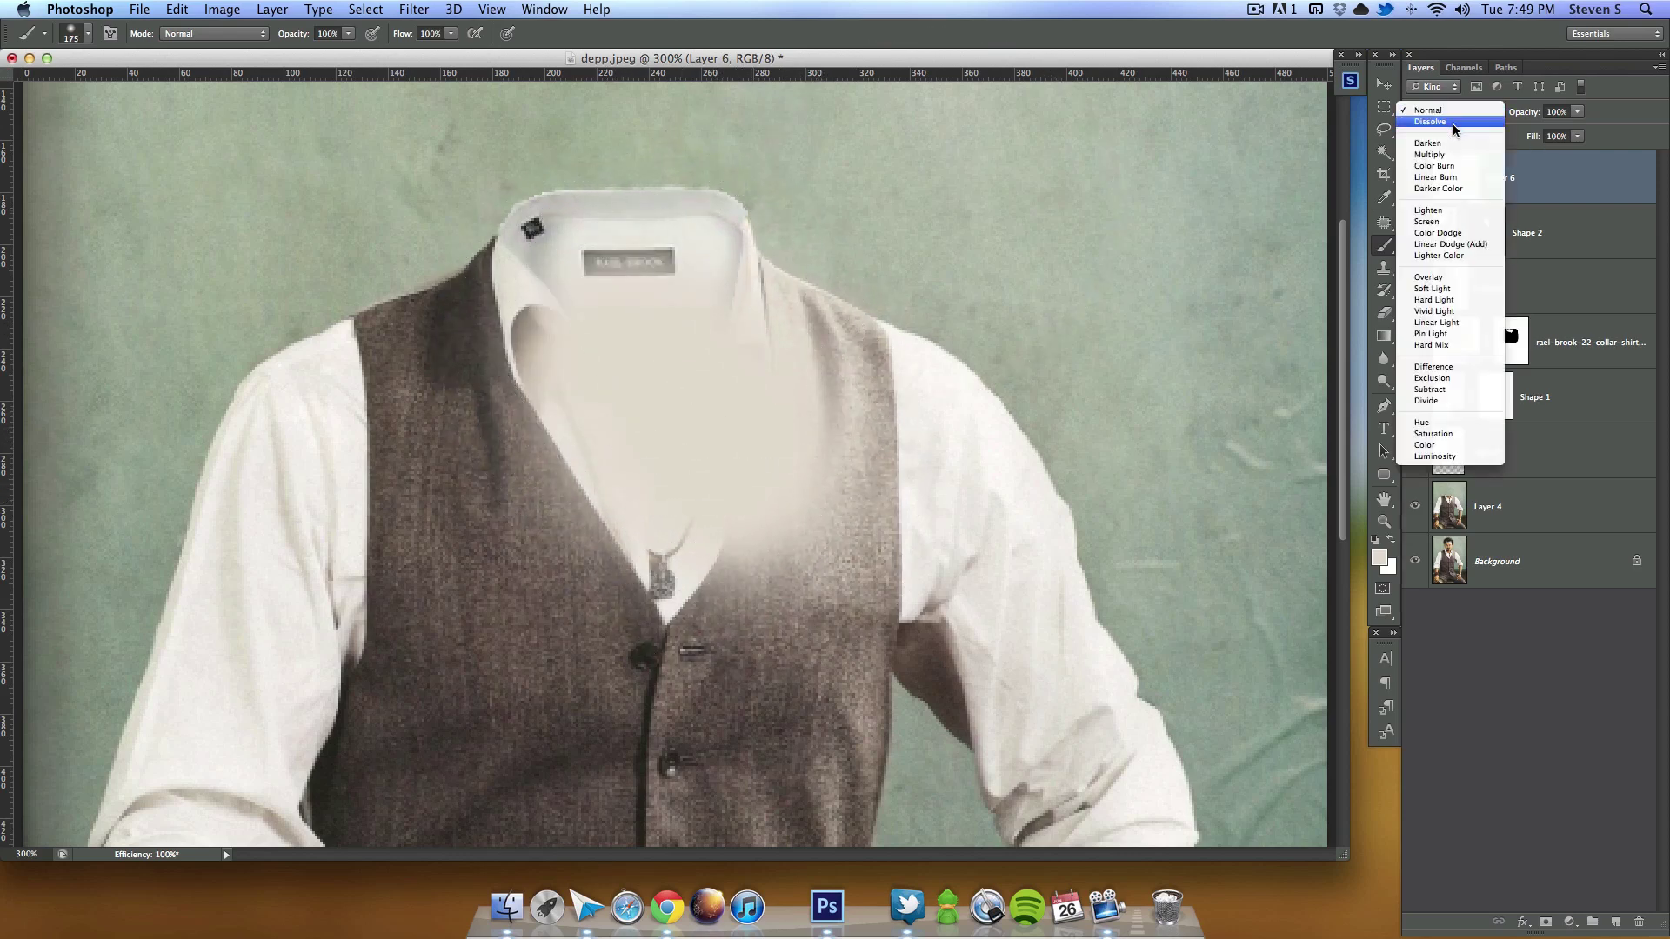
pyautogui.click(1447, 154)
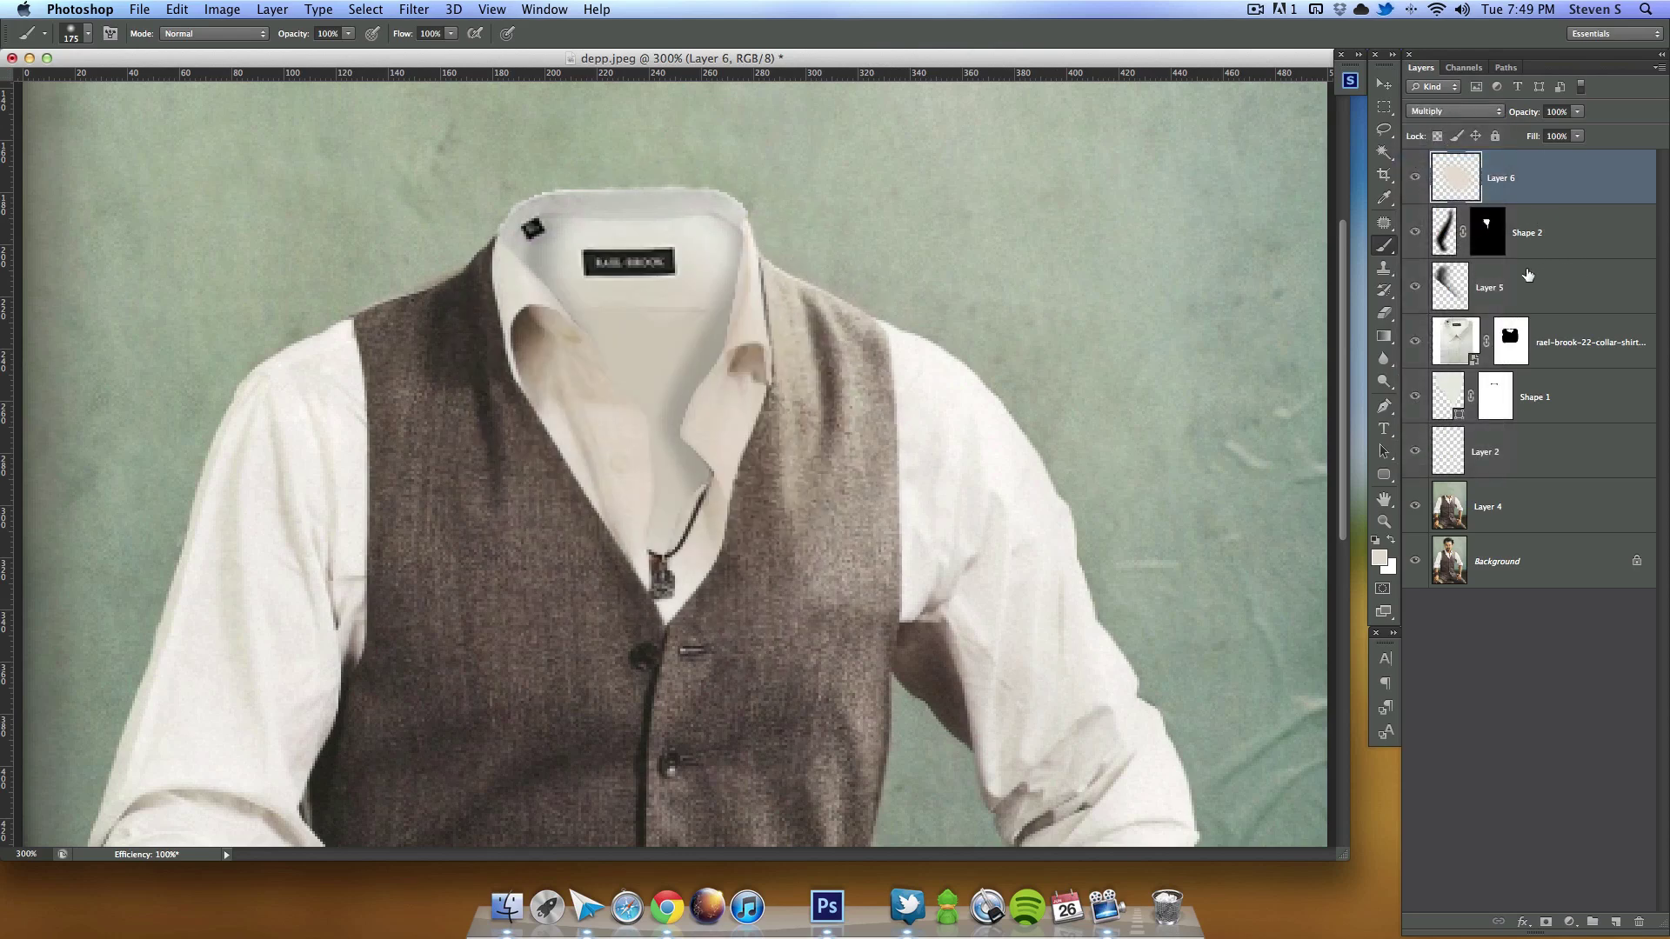
# Step: Combine Shape 1's outline with the shirt photo's mask as a selection, invert it, and clear Layer 6's tint from the outer shirt and vest
pyautogui.keyDown('ctrl'); pyautogui.click(1453, 345); pyautogui.keyUp('ctrl')
pyautogui.press('super+d')
pyautogui.click(1447, 398)
pyautogui.keyDown('ctrl'); pyautogui.click(1447, 398); pyautogui.keyUp('ctrl')
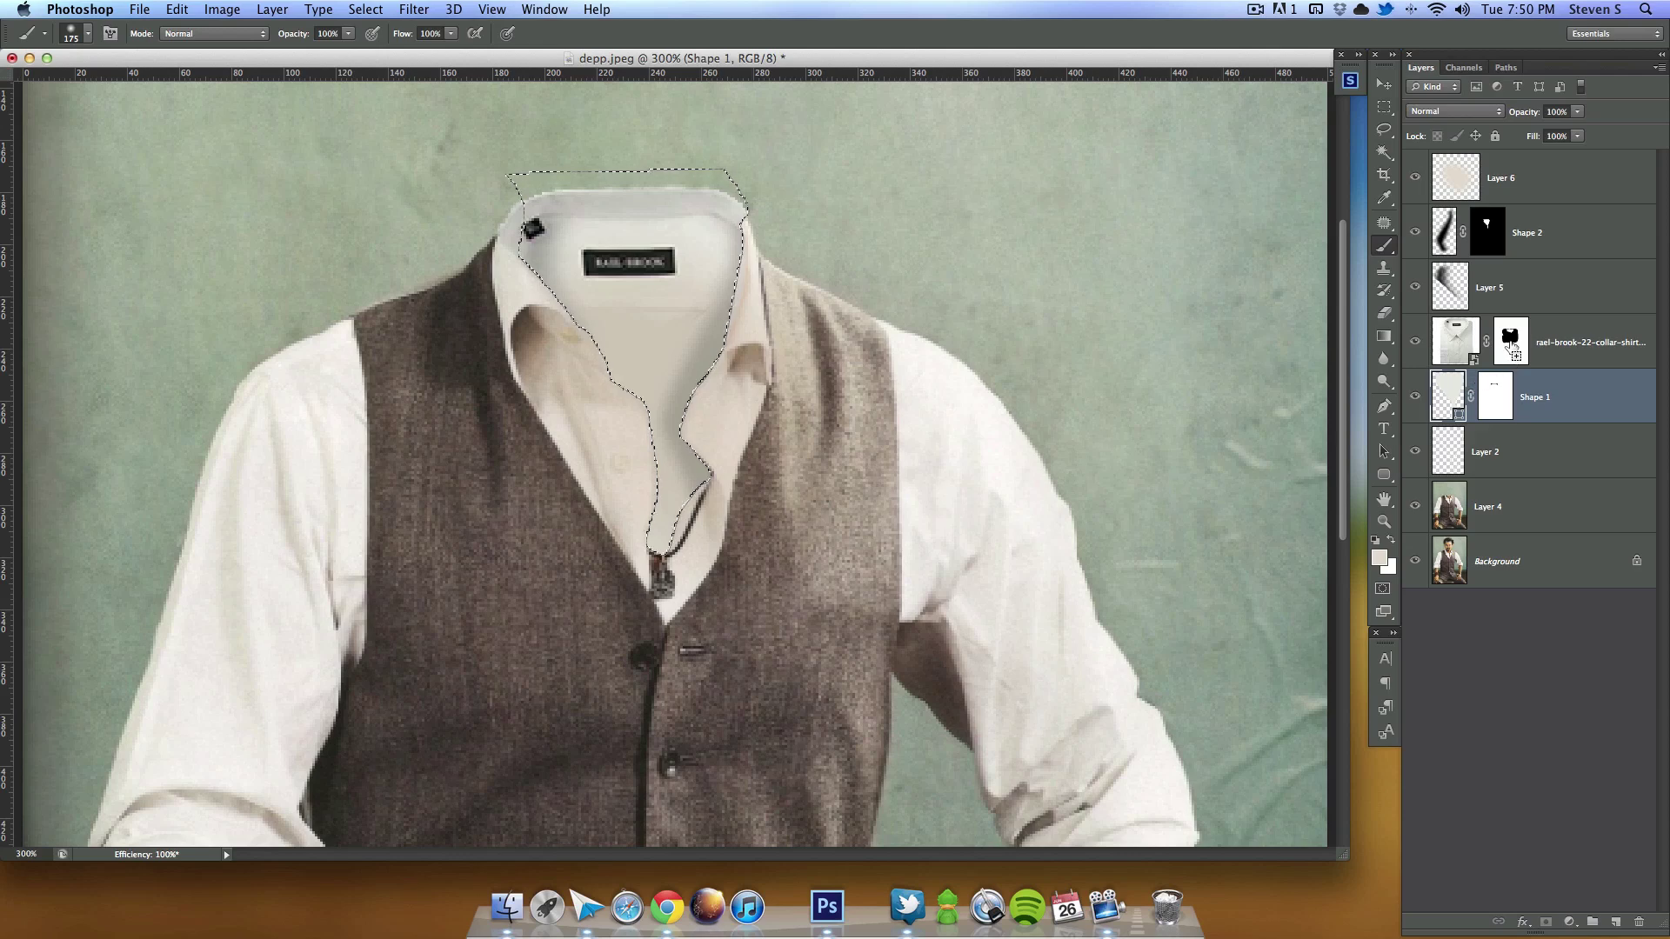
pyautogui.keyDown('ctrl'); pyautogui.keyDown('shift'); pyautogui.click(1513, 348); pyautogui.keyUp('shift'); pyautogui.keyUp('ctrl')
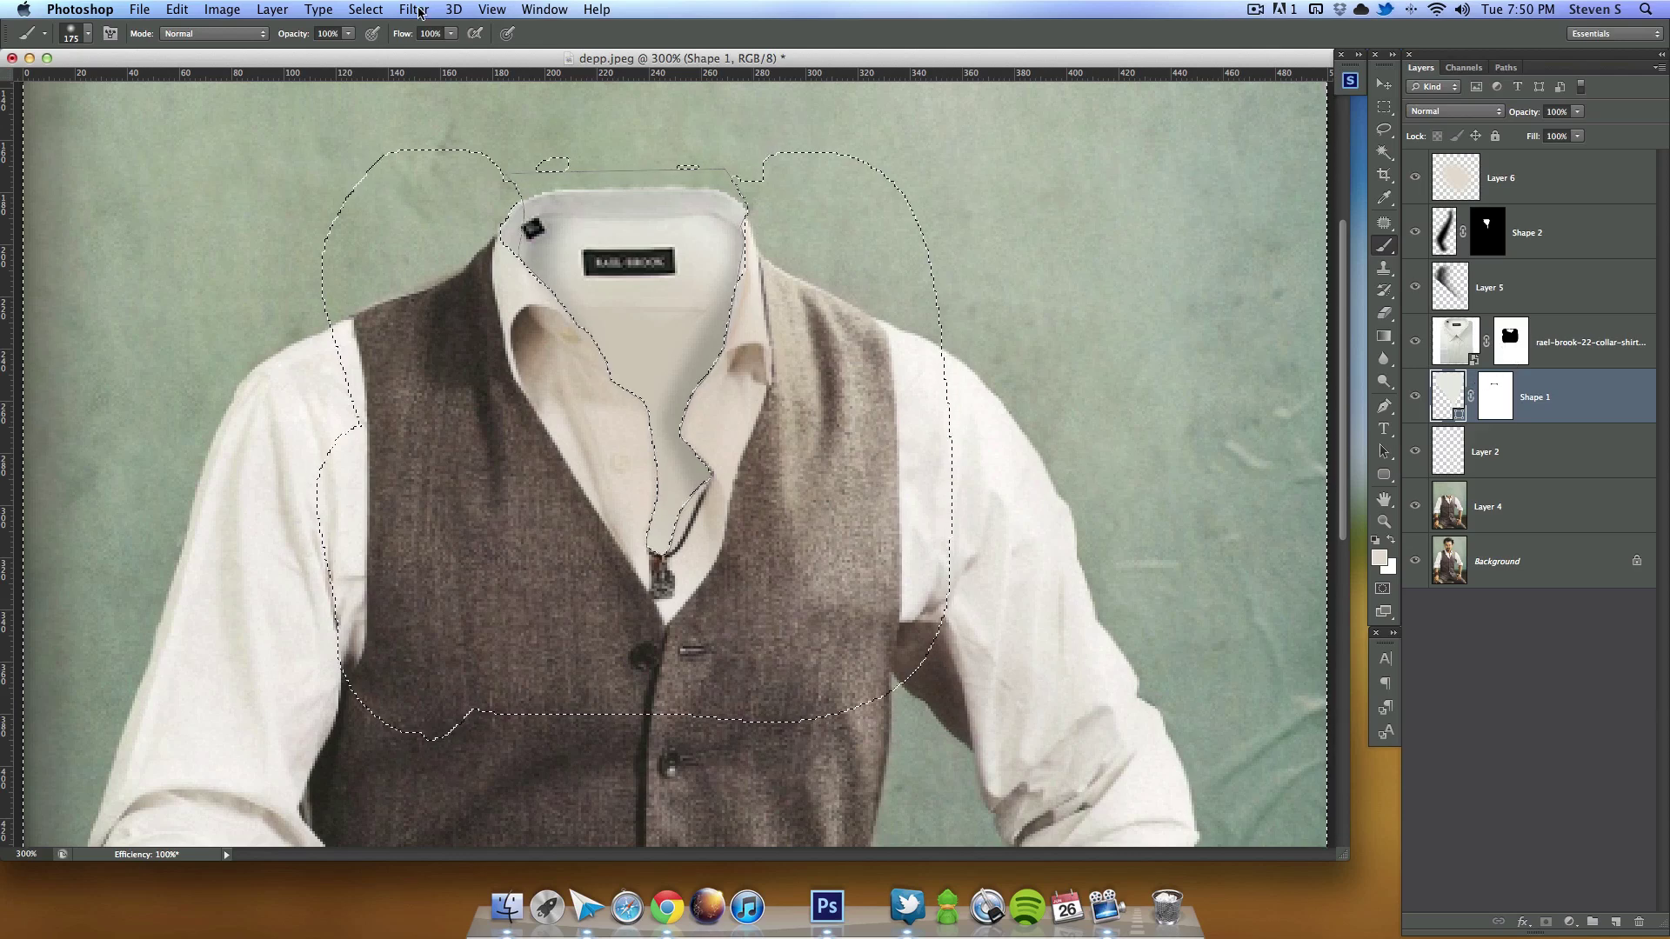
pyautogui.click(365, 9)
pyautogui.click(384, 81)
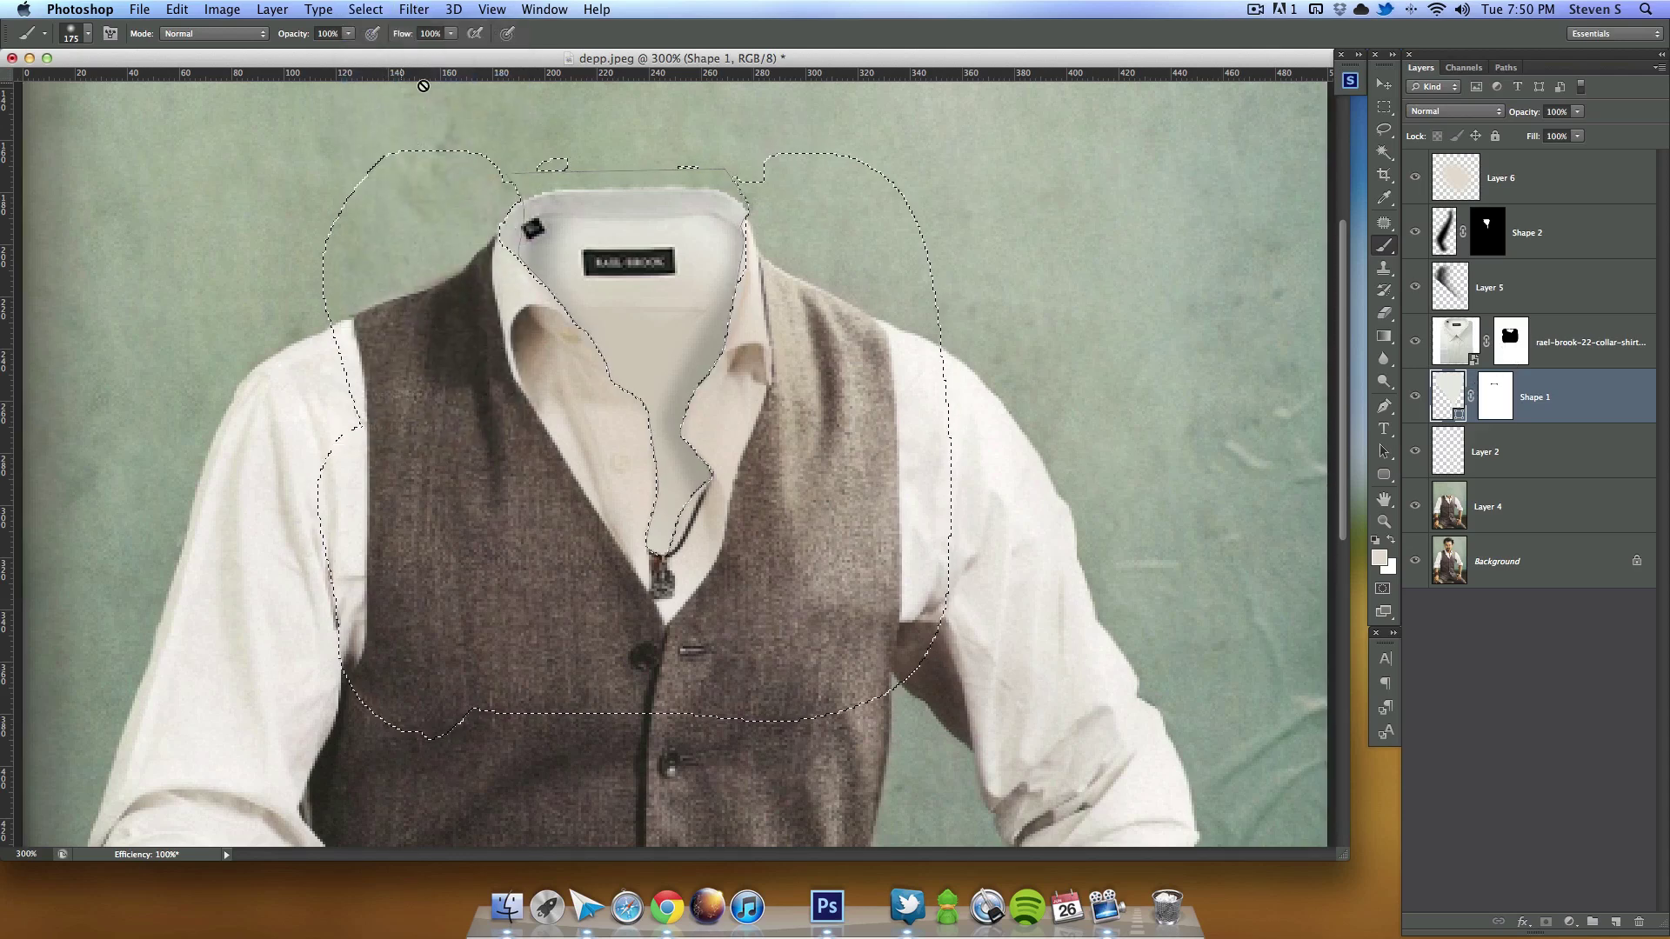
pyautogui.click(1627, 198)
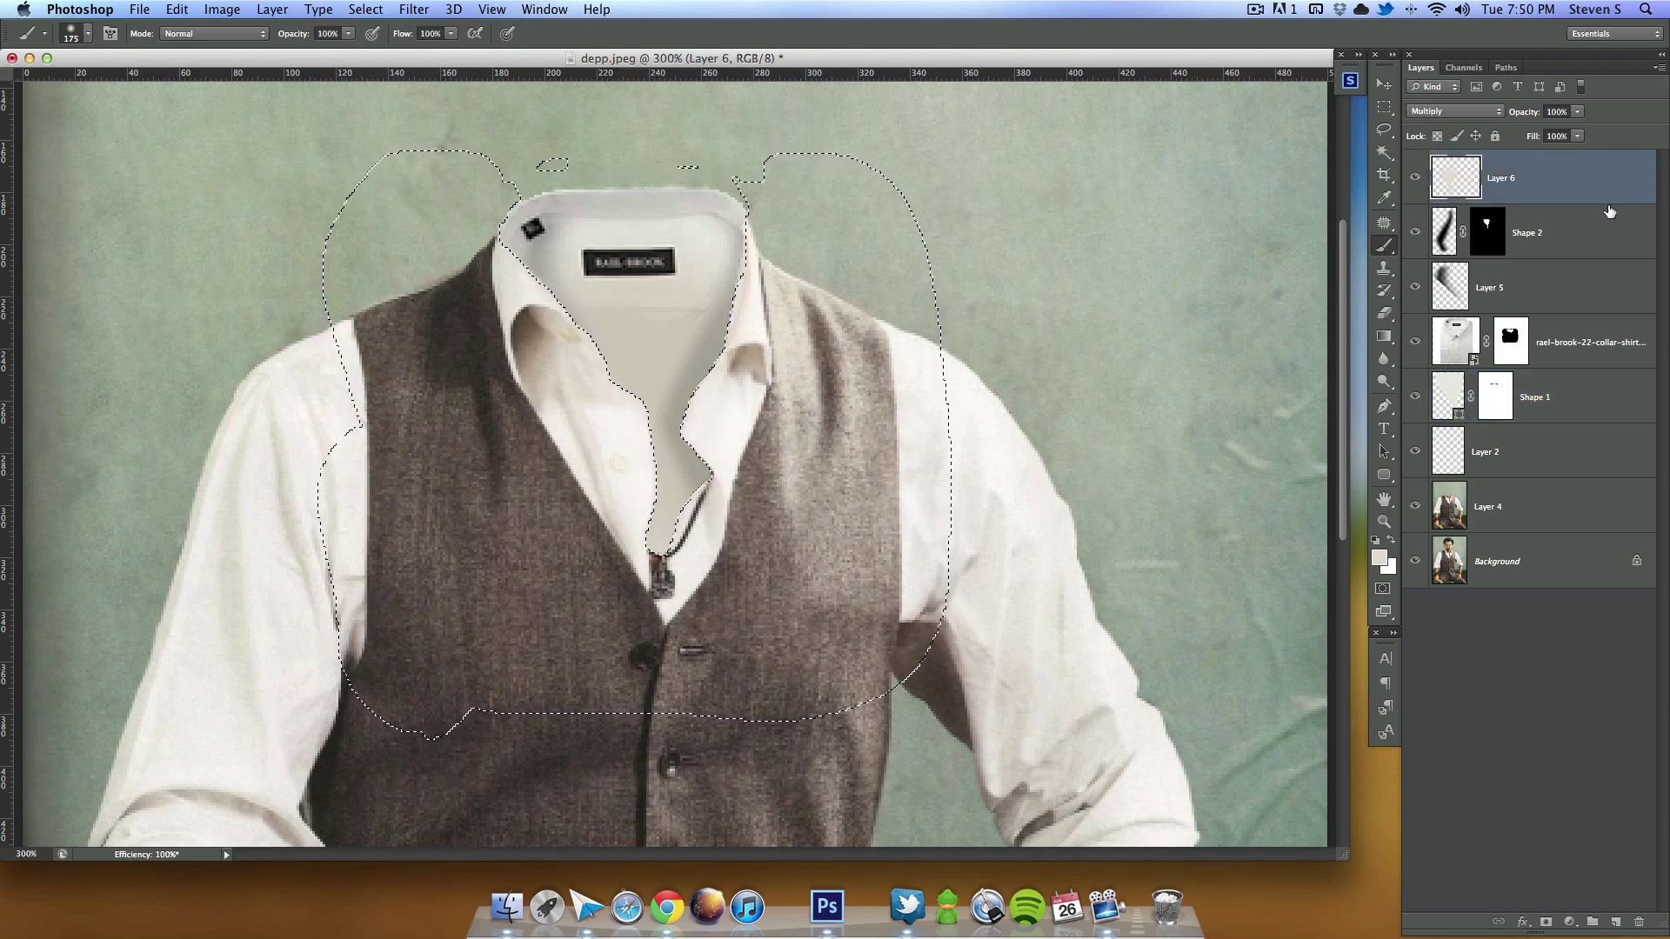
pyautogui.hotkey('ctrl', 'd')
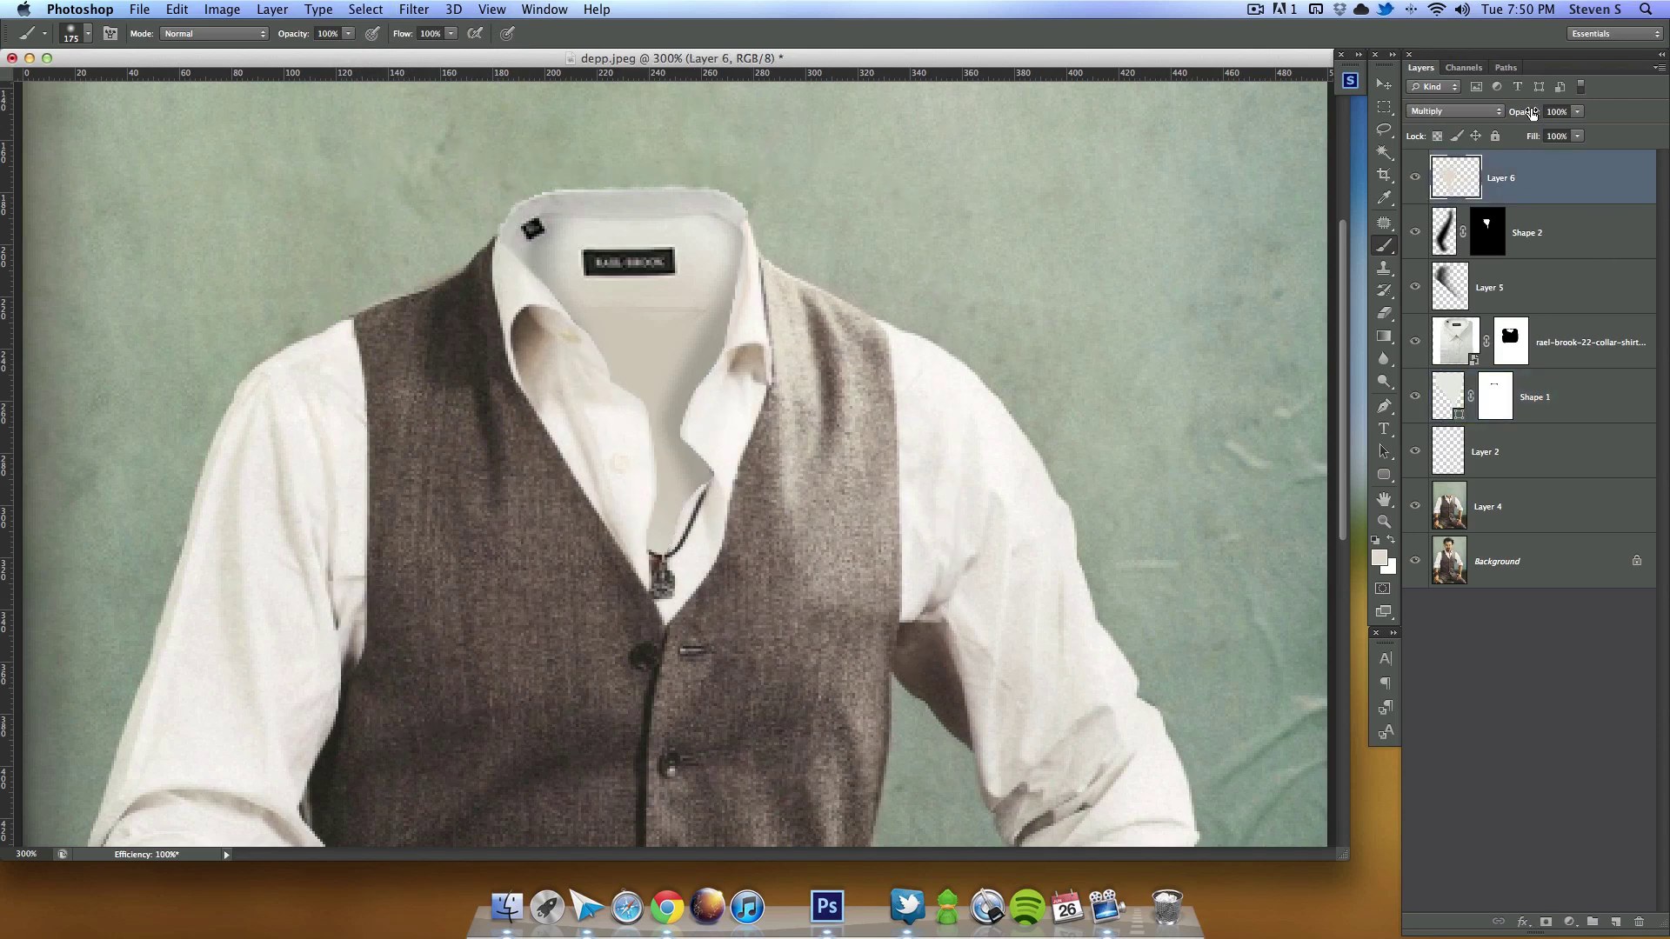
# Step: Lower Layer 6's opacity to 63% and check the whole portrait
pyautogui.moveTo(1518, 119); pyautogui.dragTo(1477, 132)
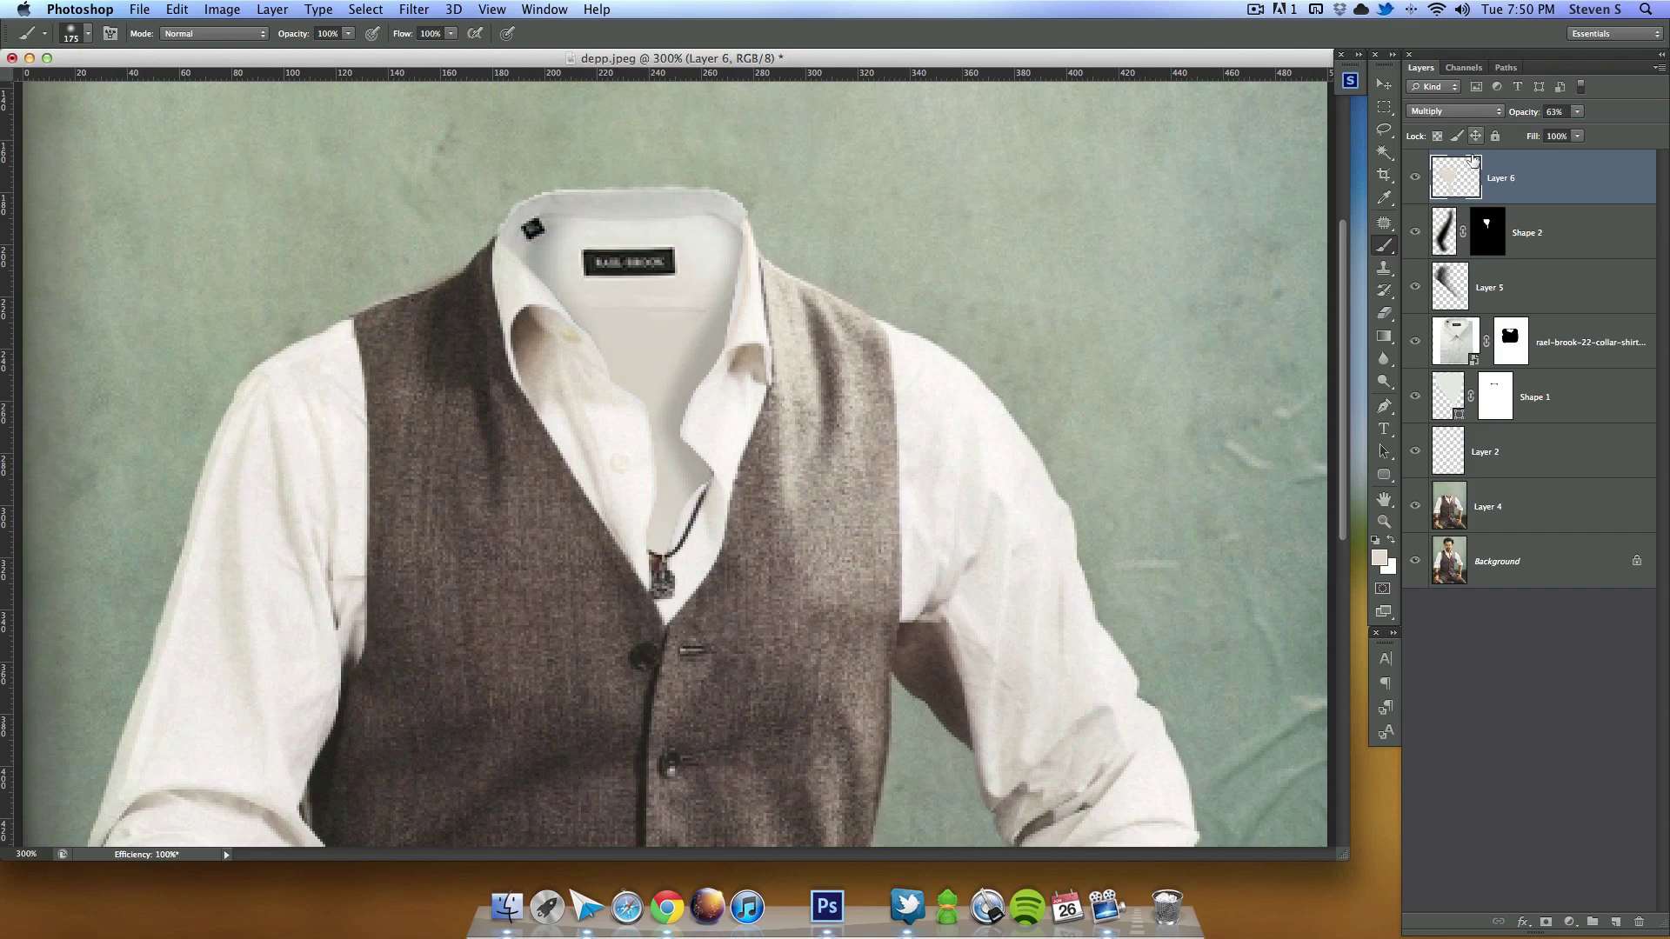
pyautogui.press('super+minus')
pyautogui.press('super+minus')
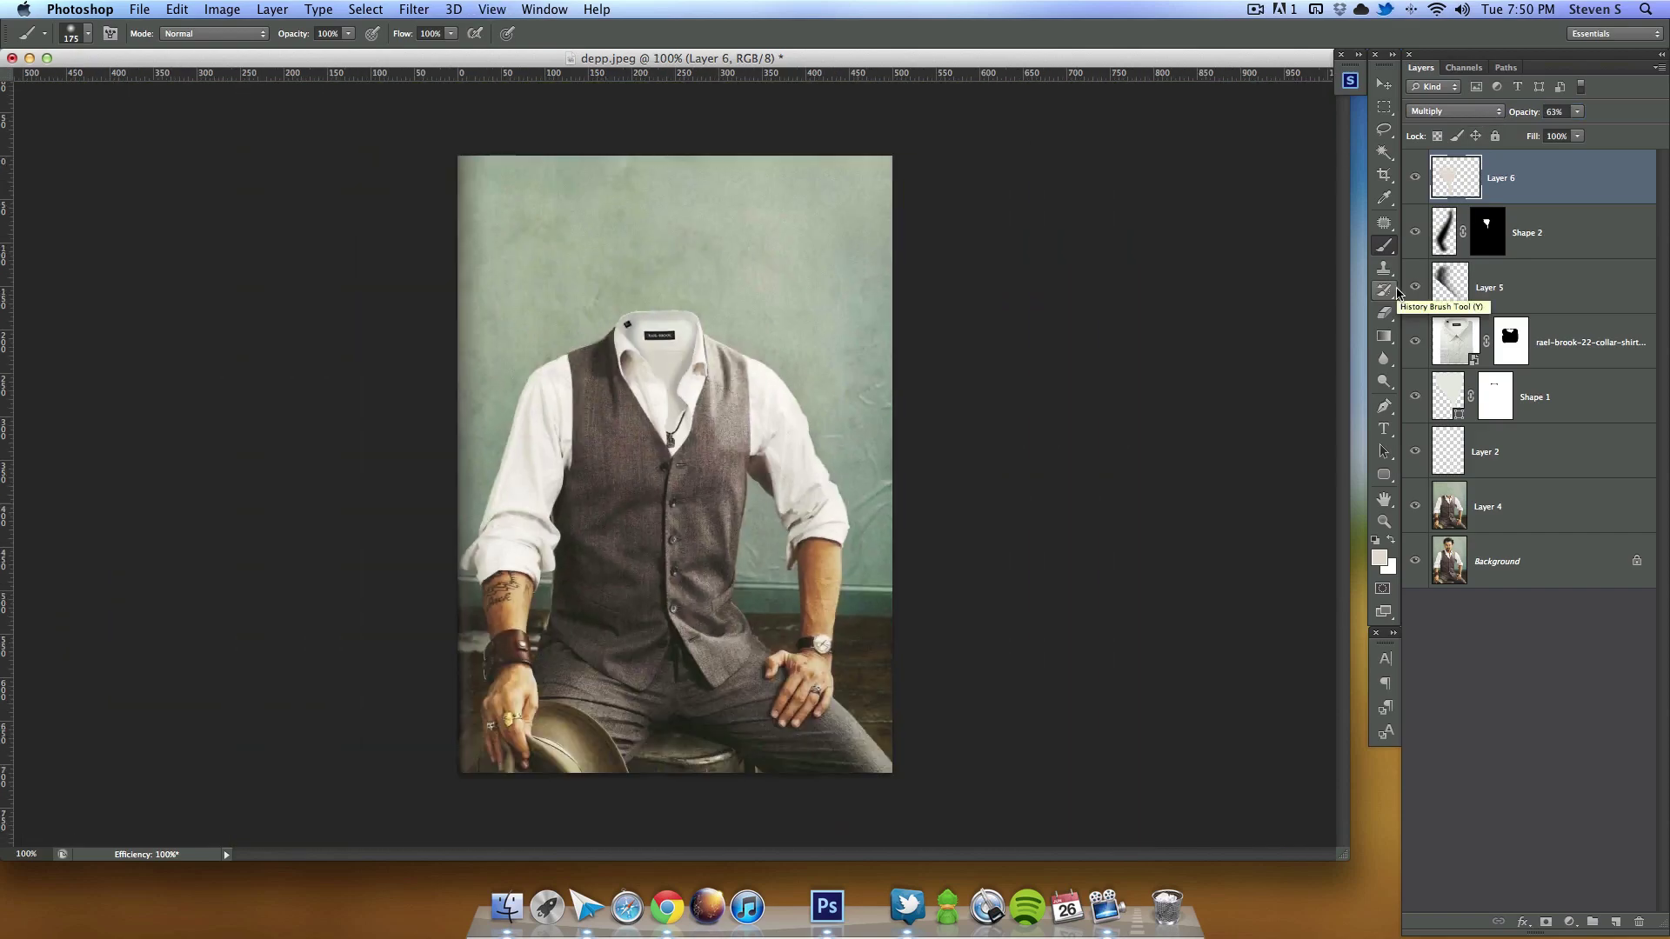
# Step: Create a new layer and place it directly above the shirt photo layer, below Layer 5
pyautogui.press('super+equal')
pyautogui.press('super+equal')
pyautogui.press('super+equal')
pyautogui.scroll(15, 794, 551)
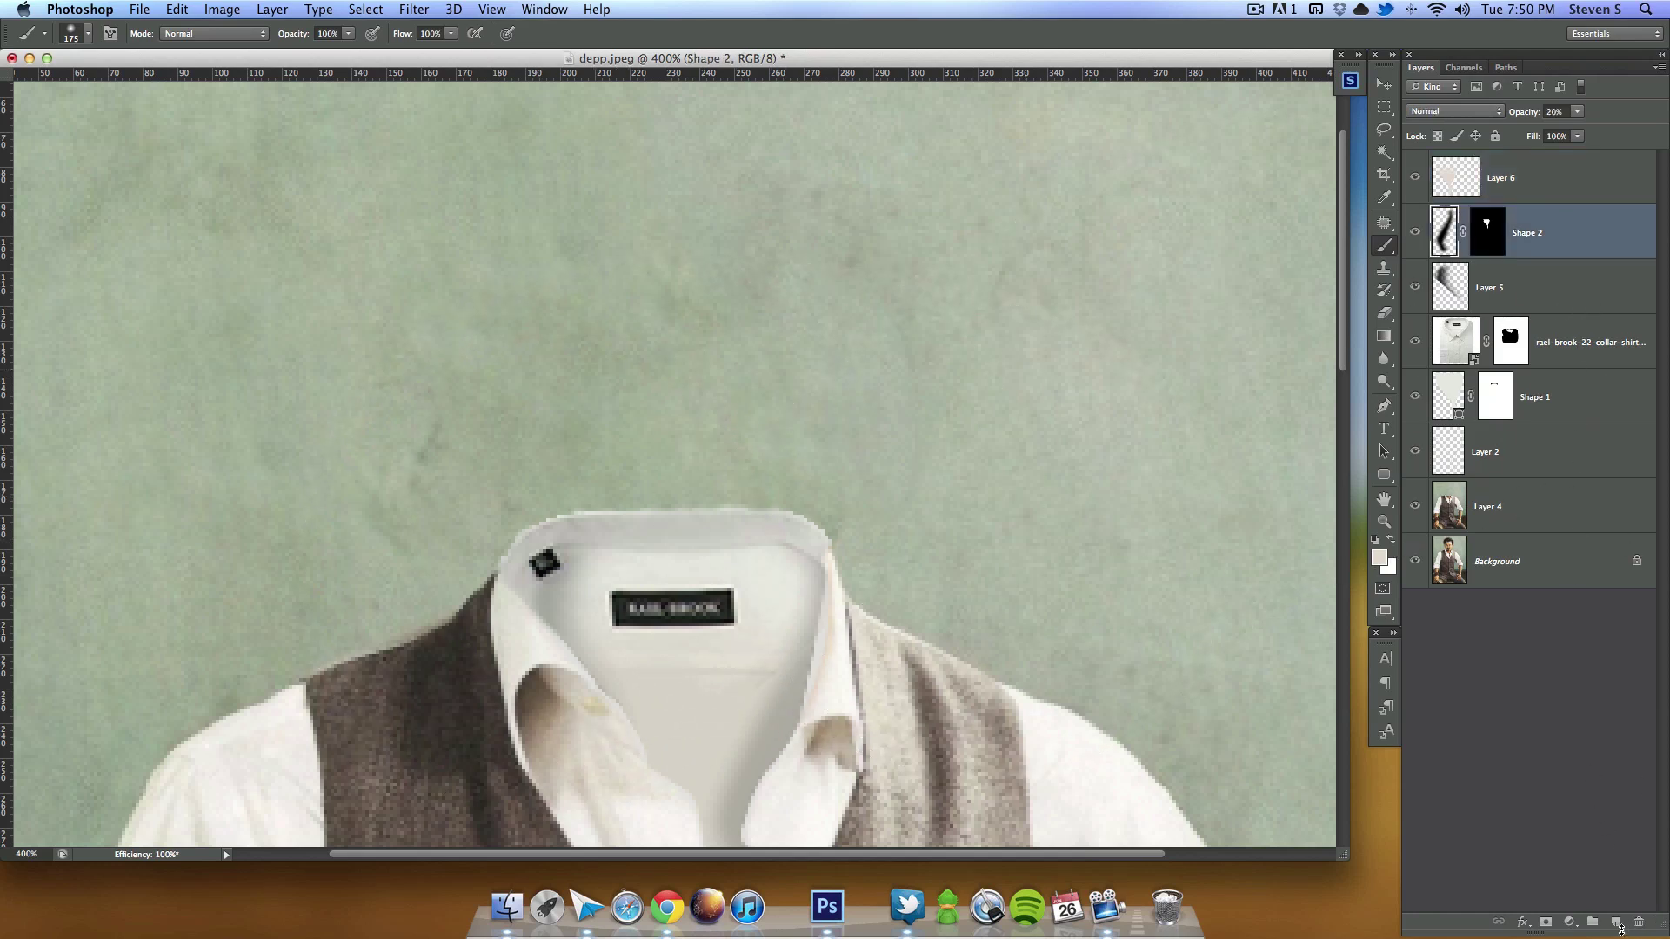
pyautogui.click(1616, 922)
pyautogui.moveTo(1549, 233); pyautogui.dragTo(1550, 365)
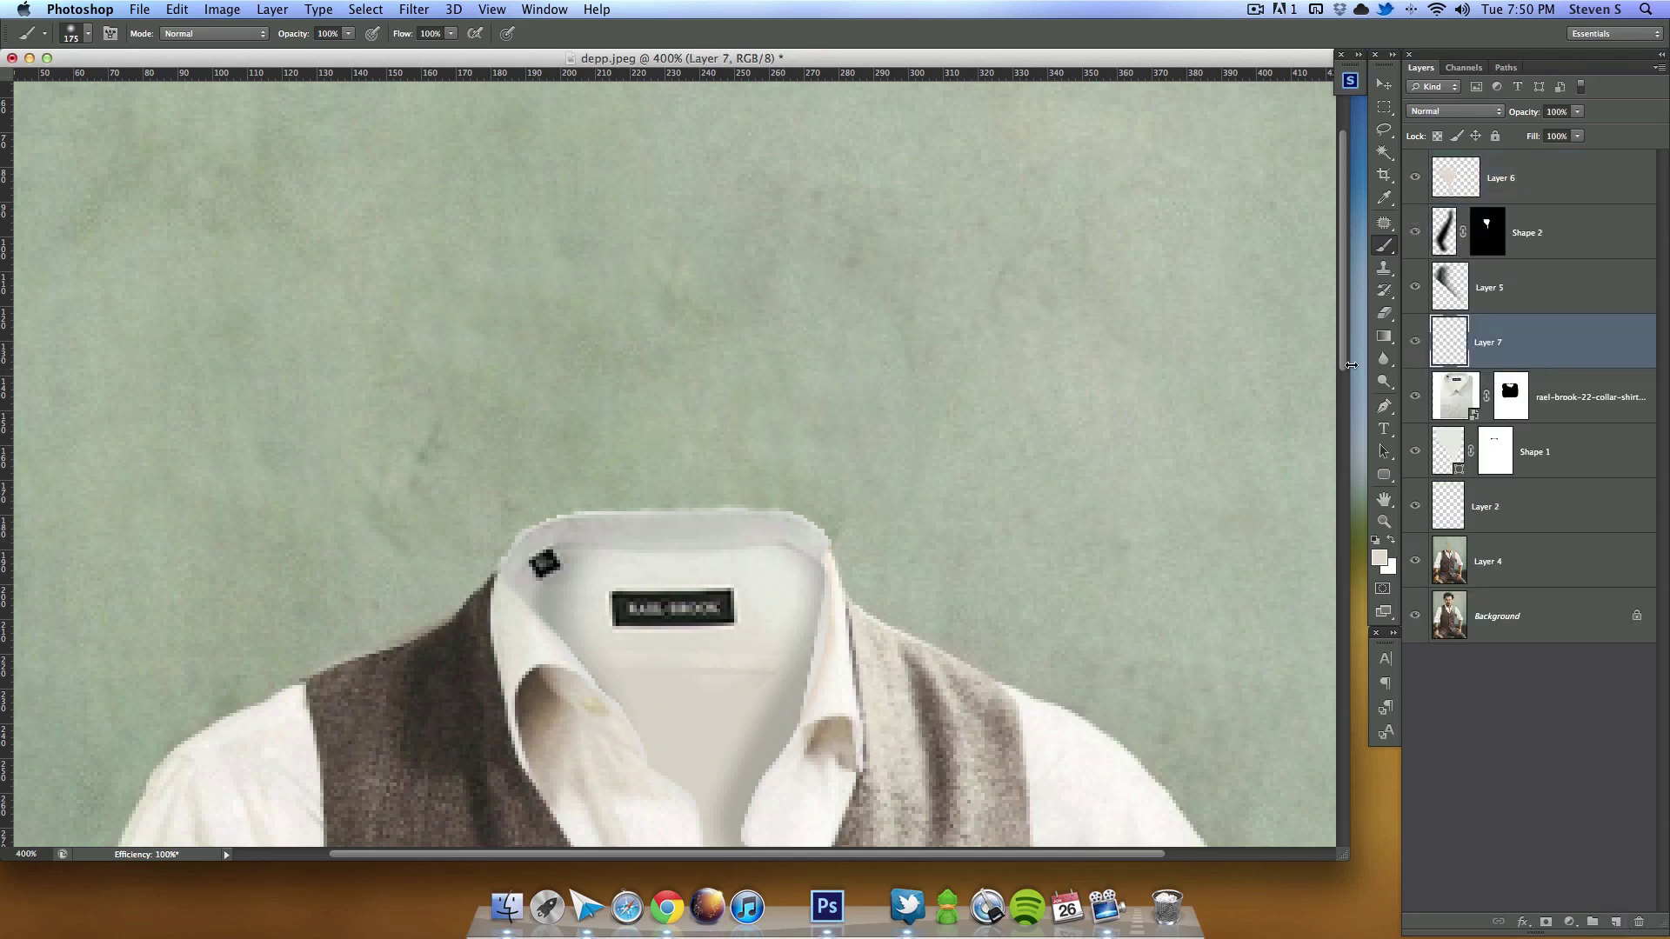
# Step: Paint a smooth white edge along the collar's jagged top rim on Layer 7 with a 5 px brush
pyautogui.press('x')
pyautogui.press('[')
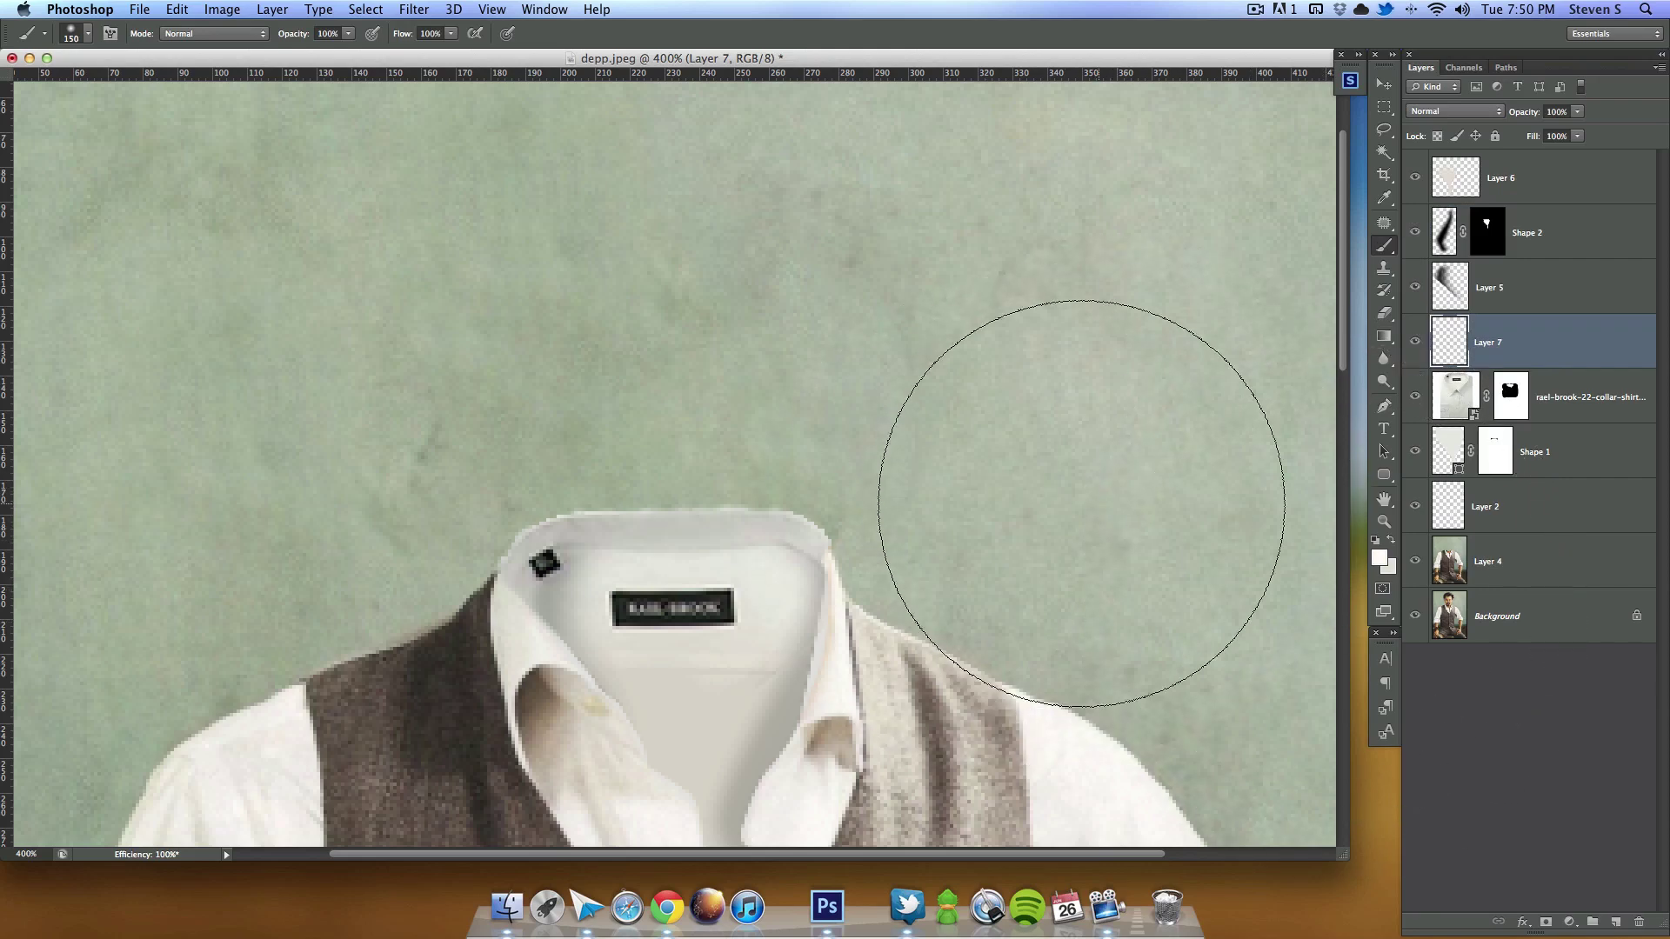
pyautogui.press('[')
pyautogui.press('[')
pyautogui.press('[')
pyautogui.press('[')
pyautogui.press('[')
pyautogui.press('[')
pyautogui.press('[')
pyautogui.press('[')
pyautogui.press('[')
pyautogui.press('[')
pyautogui.press('[')
pyautogui.press('super+equal')
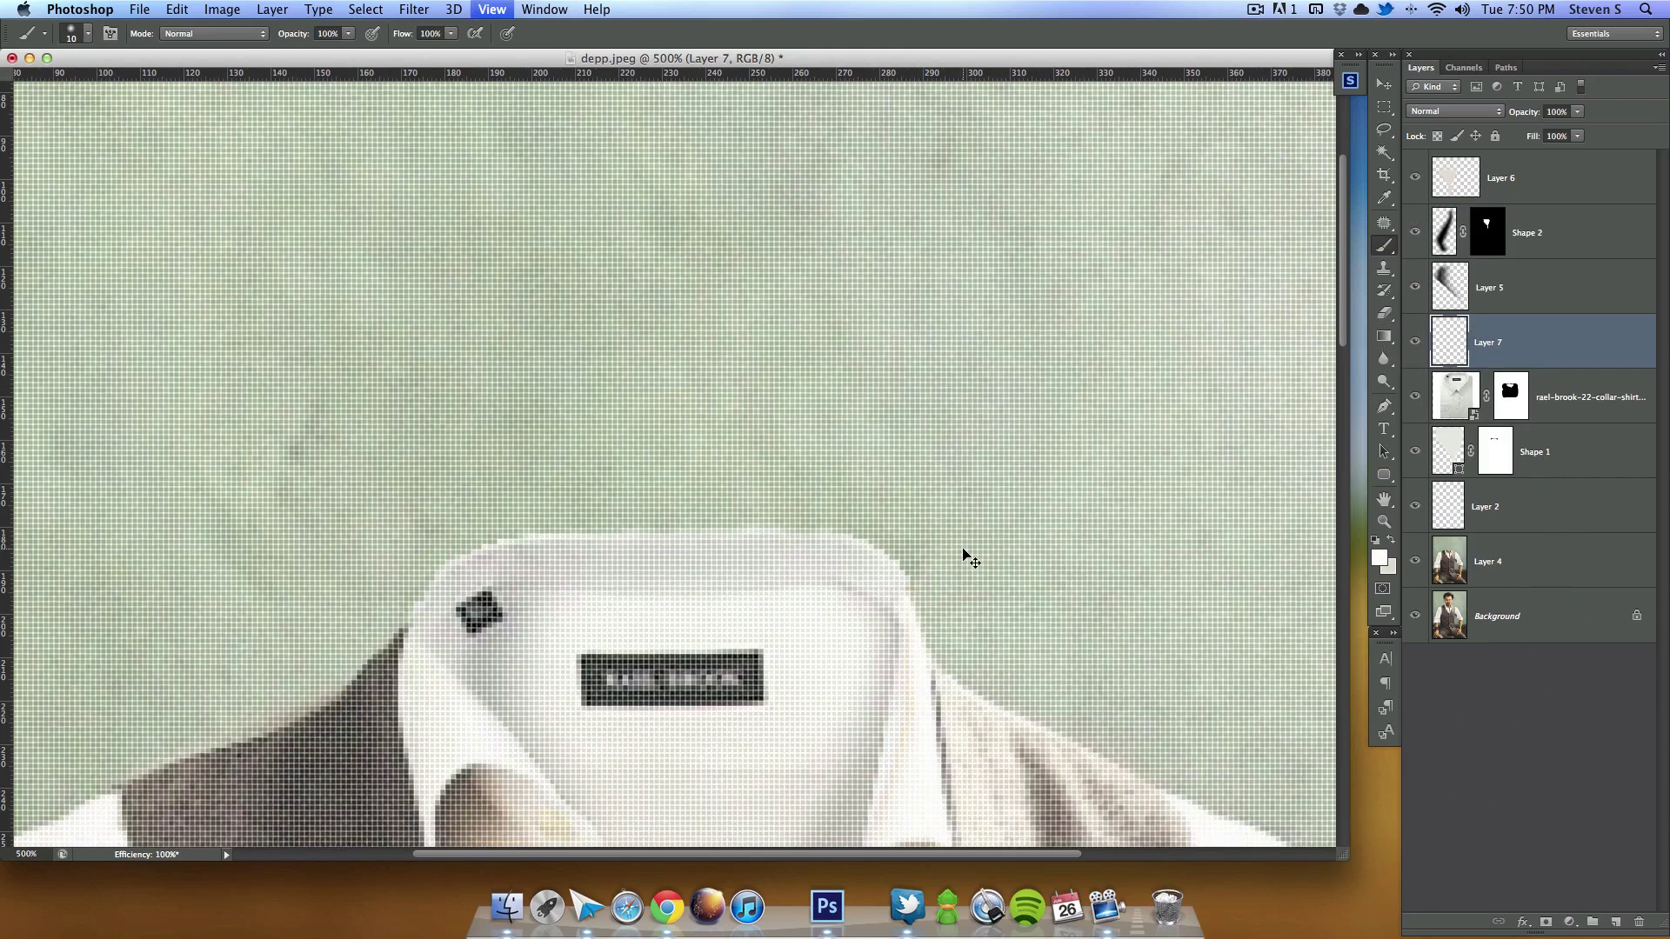
pyautogui.press('[')
pyautogui.press('super+equal')
pyautogui.press('super+equal')
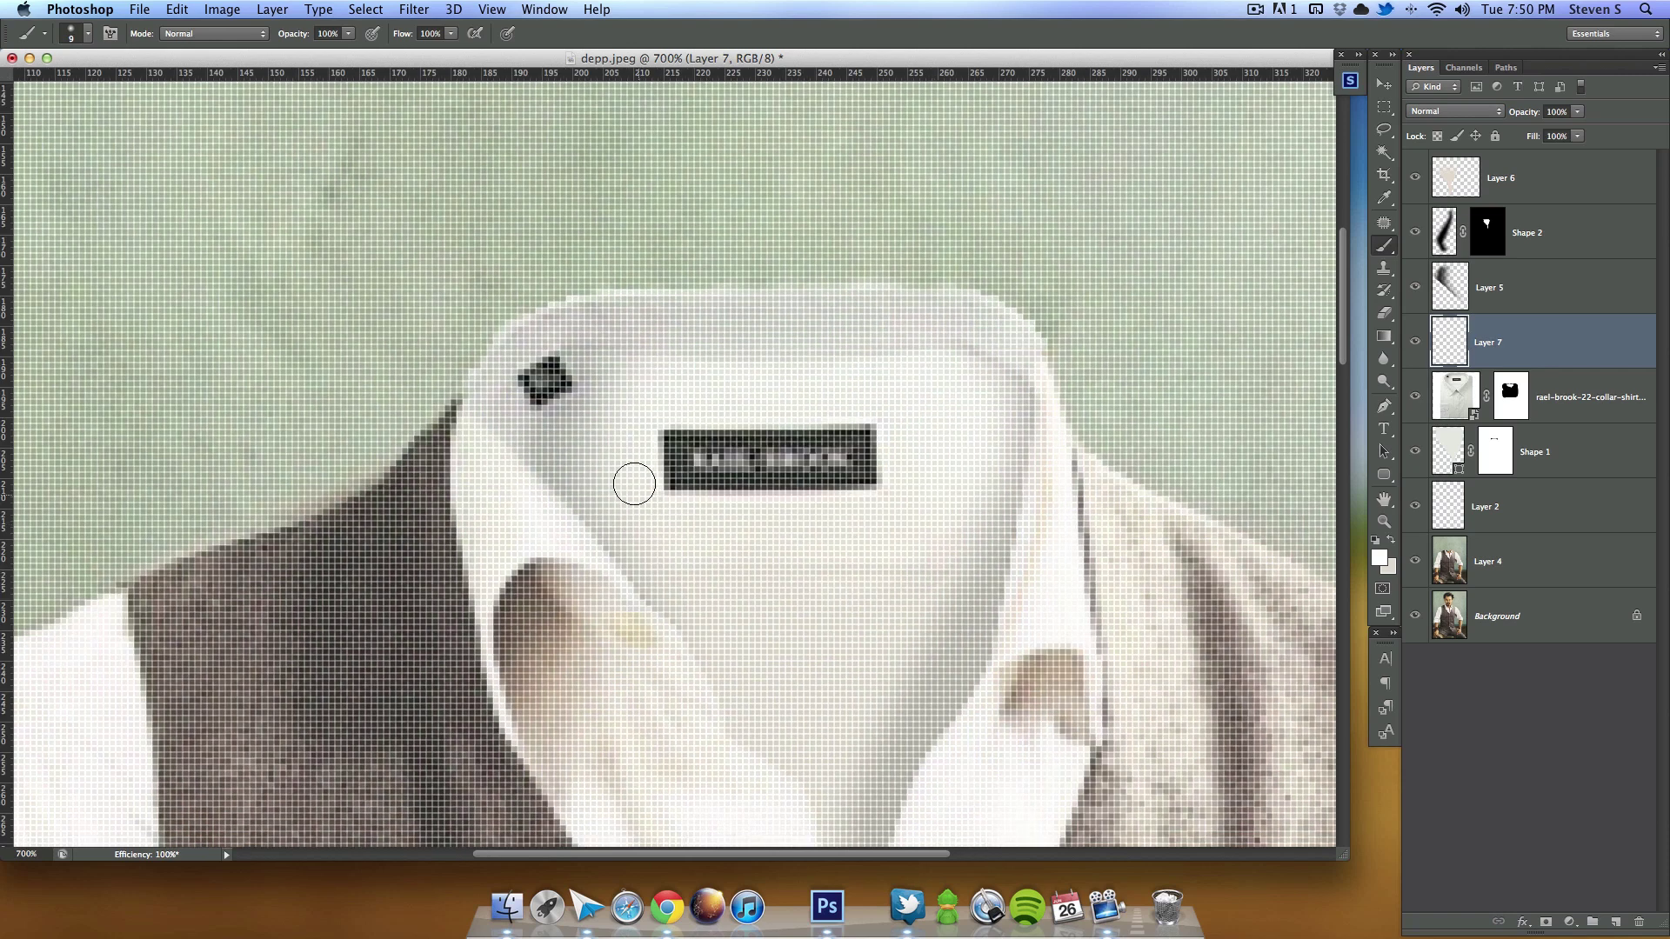
pyautogui.press('[')
pyautogui.press('[')
pyautogui.press('[')
pyautogui.press('[')
pyautogui.moveTo(473, 393)
pyautogui.mouseDown()
pyautogui.moveTo(491, 349)
pyautogui.moveTo(576, 299)
pyautogui.moveTo(535, 314)
pyautogui.moveTo(671, 285)
pyautogui.mouseUp()
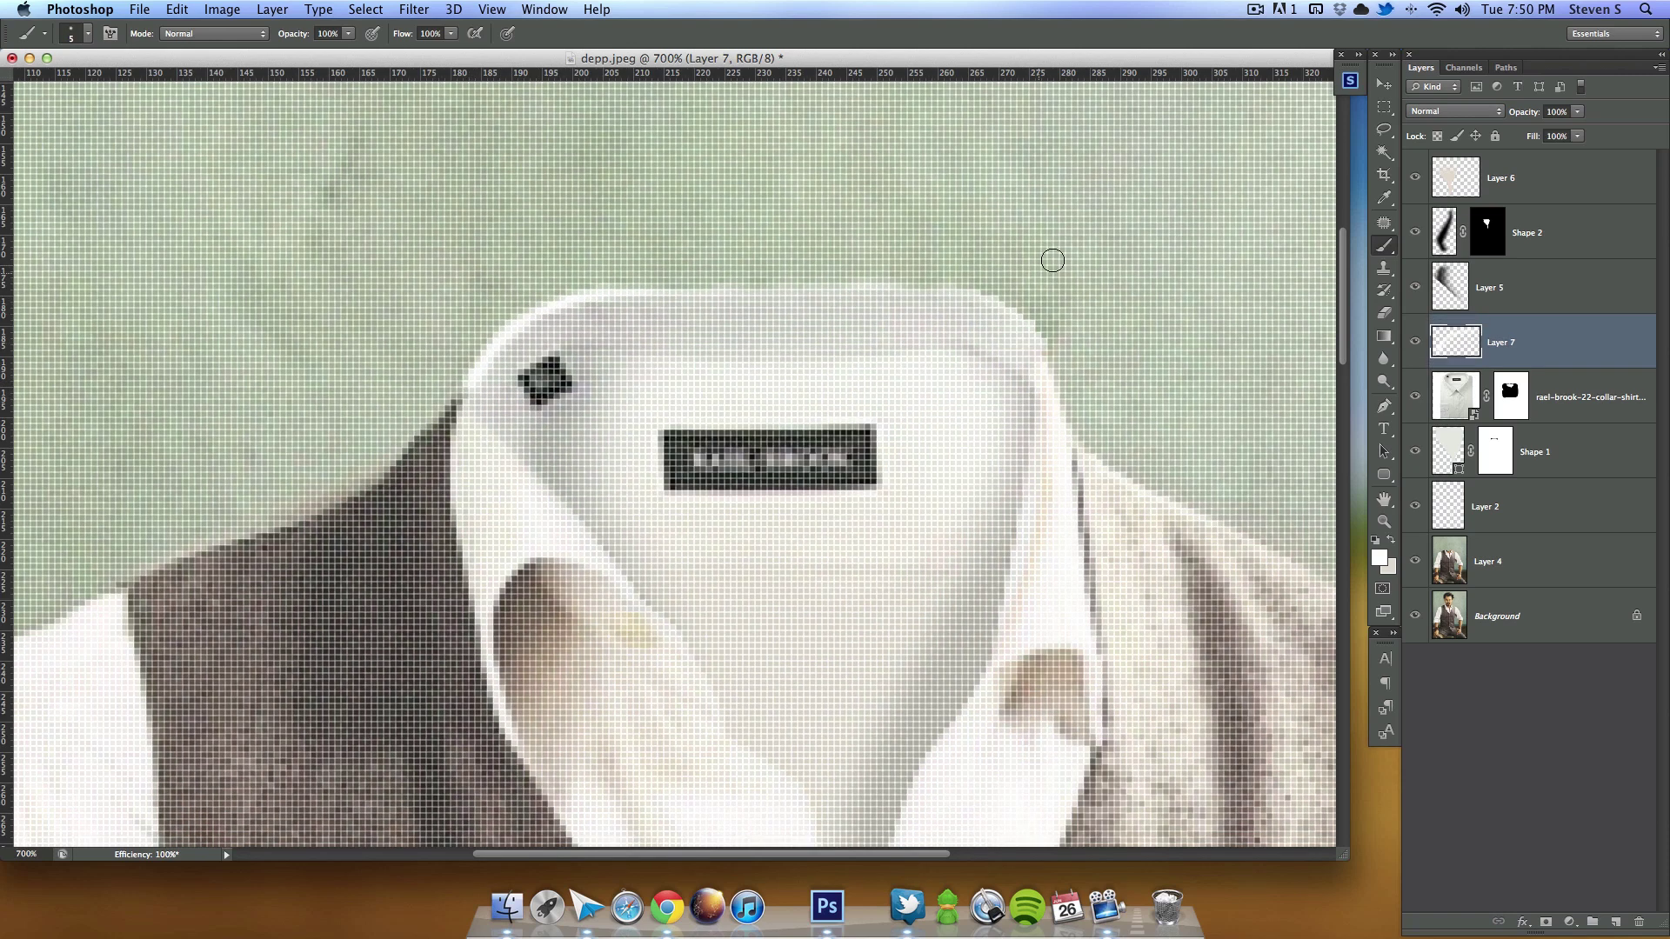
pyautogui.moveTo(1018, 295); pyautogui.dragTo(1036, 348)
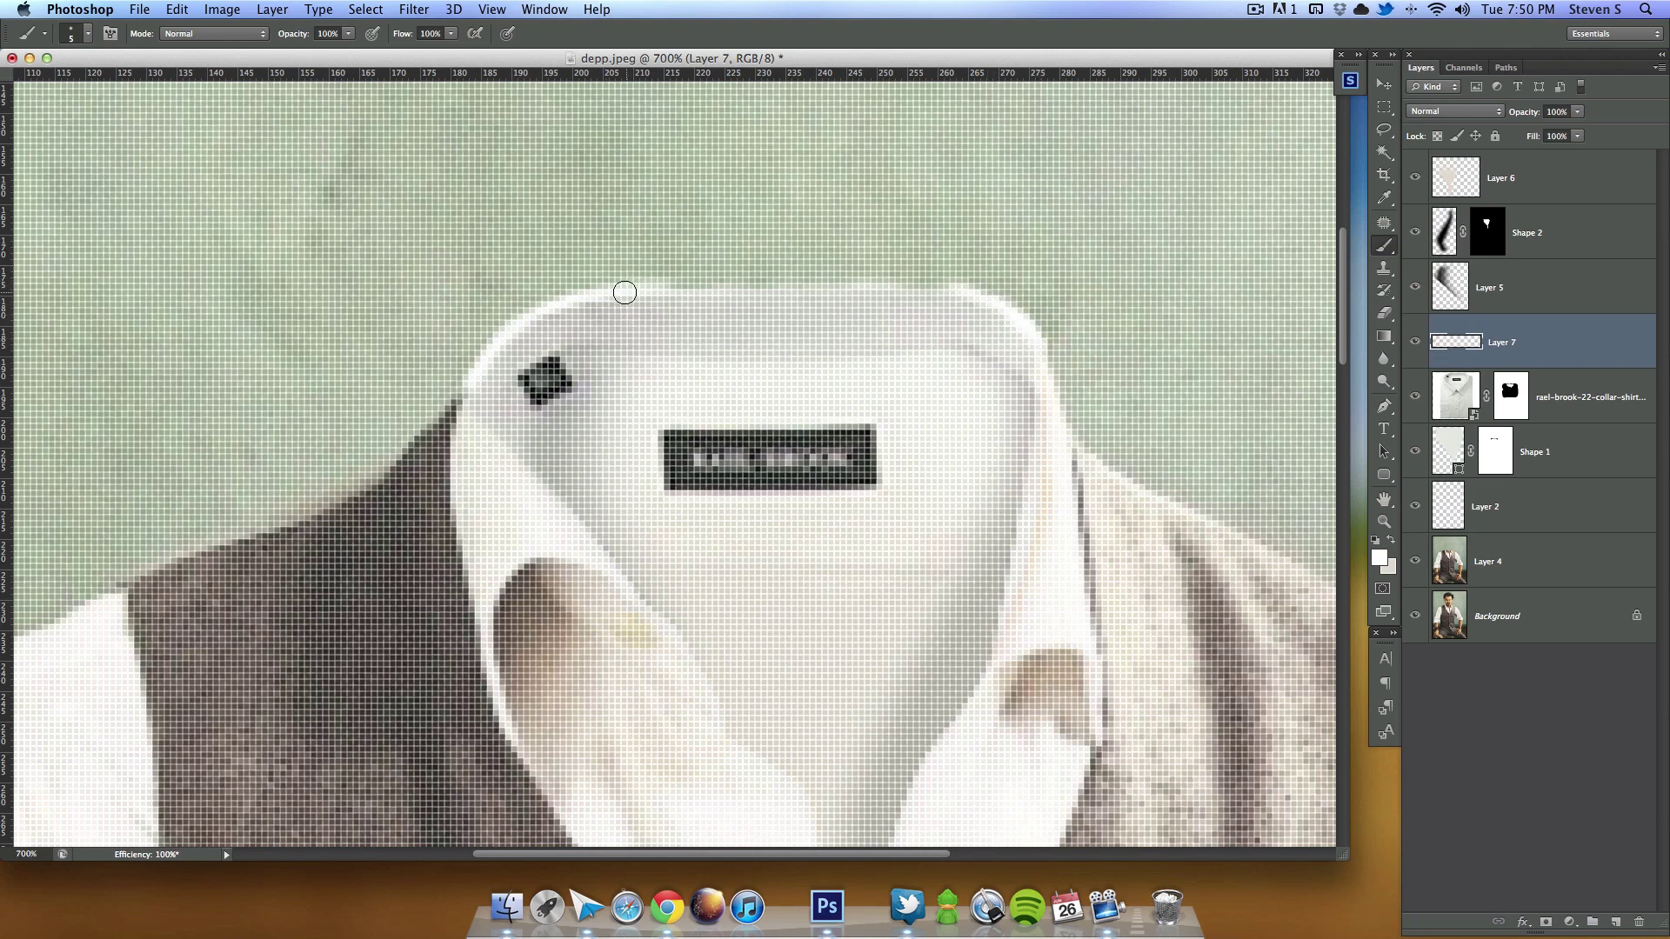
pyautogui.moveTo(625, 292)
pyautogui.mouseDown()
pyautogui.moveTo(869, 284)
pyautogui.moveTo(817, 287)
pyautogui.moveTo(912, 287)
pyautogui.moveTo(990, 307)
pyautogui.mouseUp()
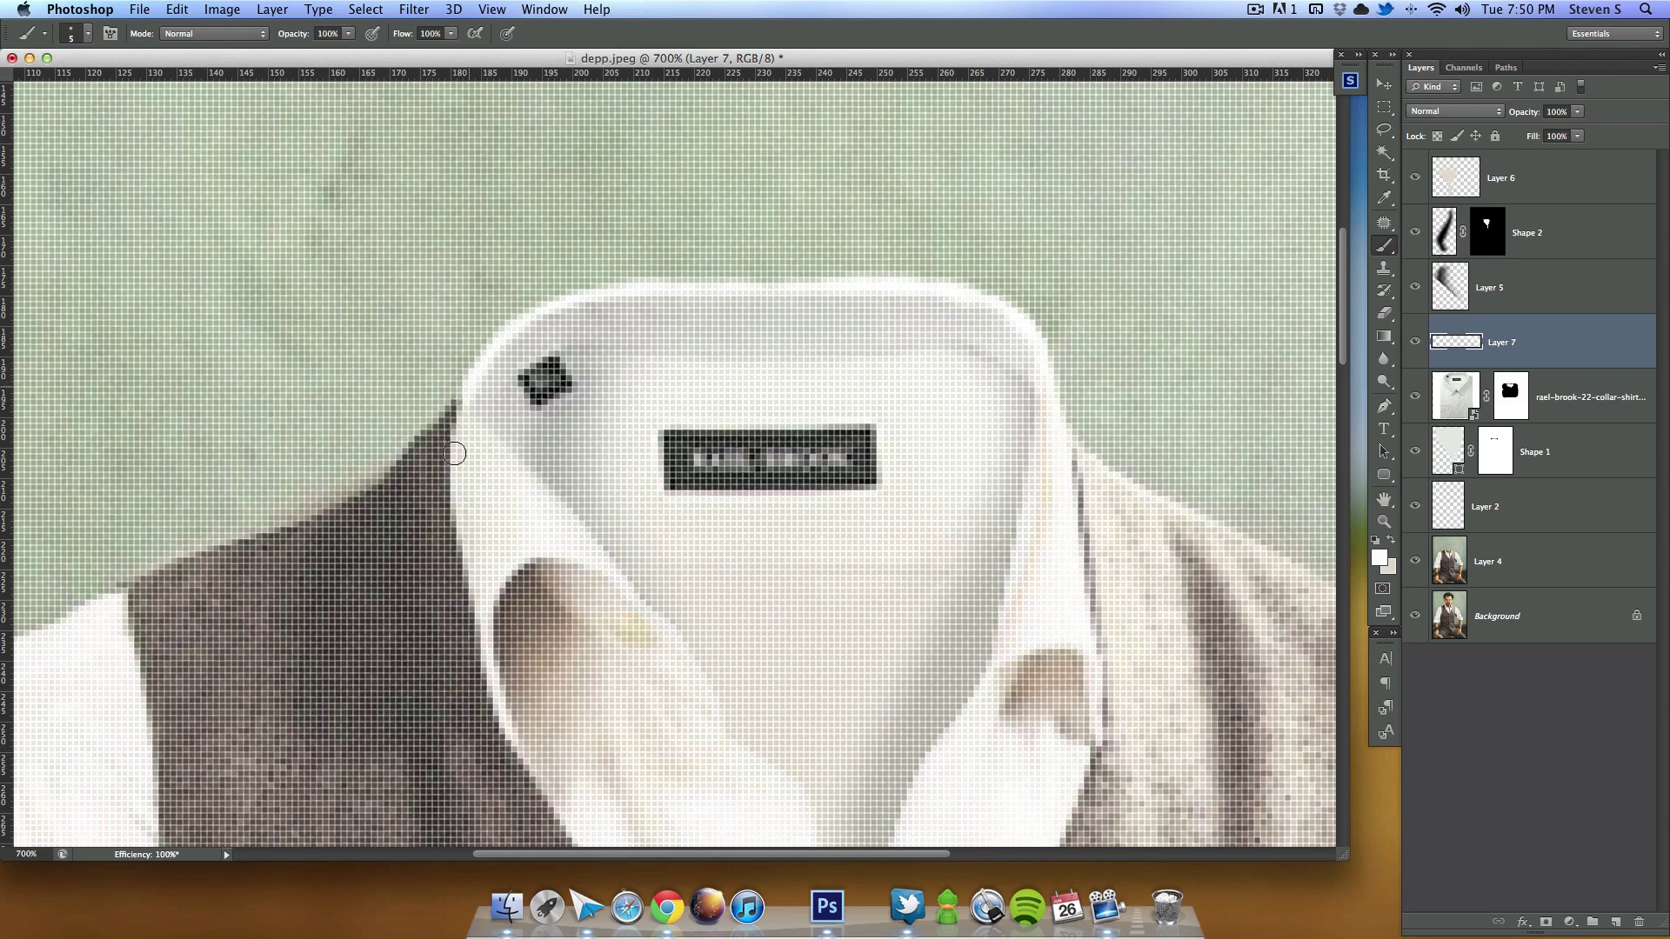
# Step: Check the white collar edge in the context of the whole portrait at 100%
pyautogui.press('super+minus')
pyautogui.press('super+minus')
pyautogui.press('super+minus')
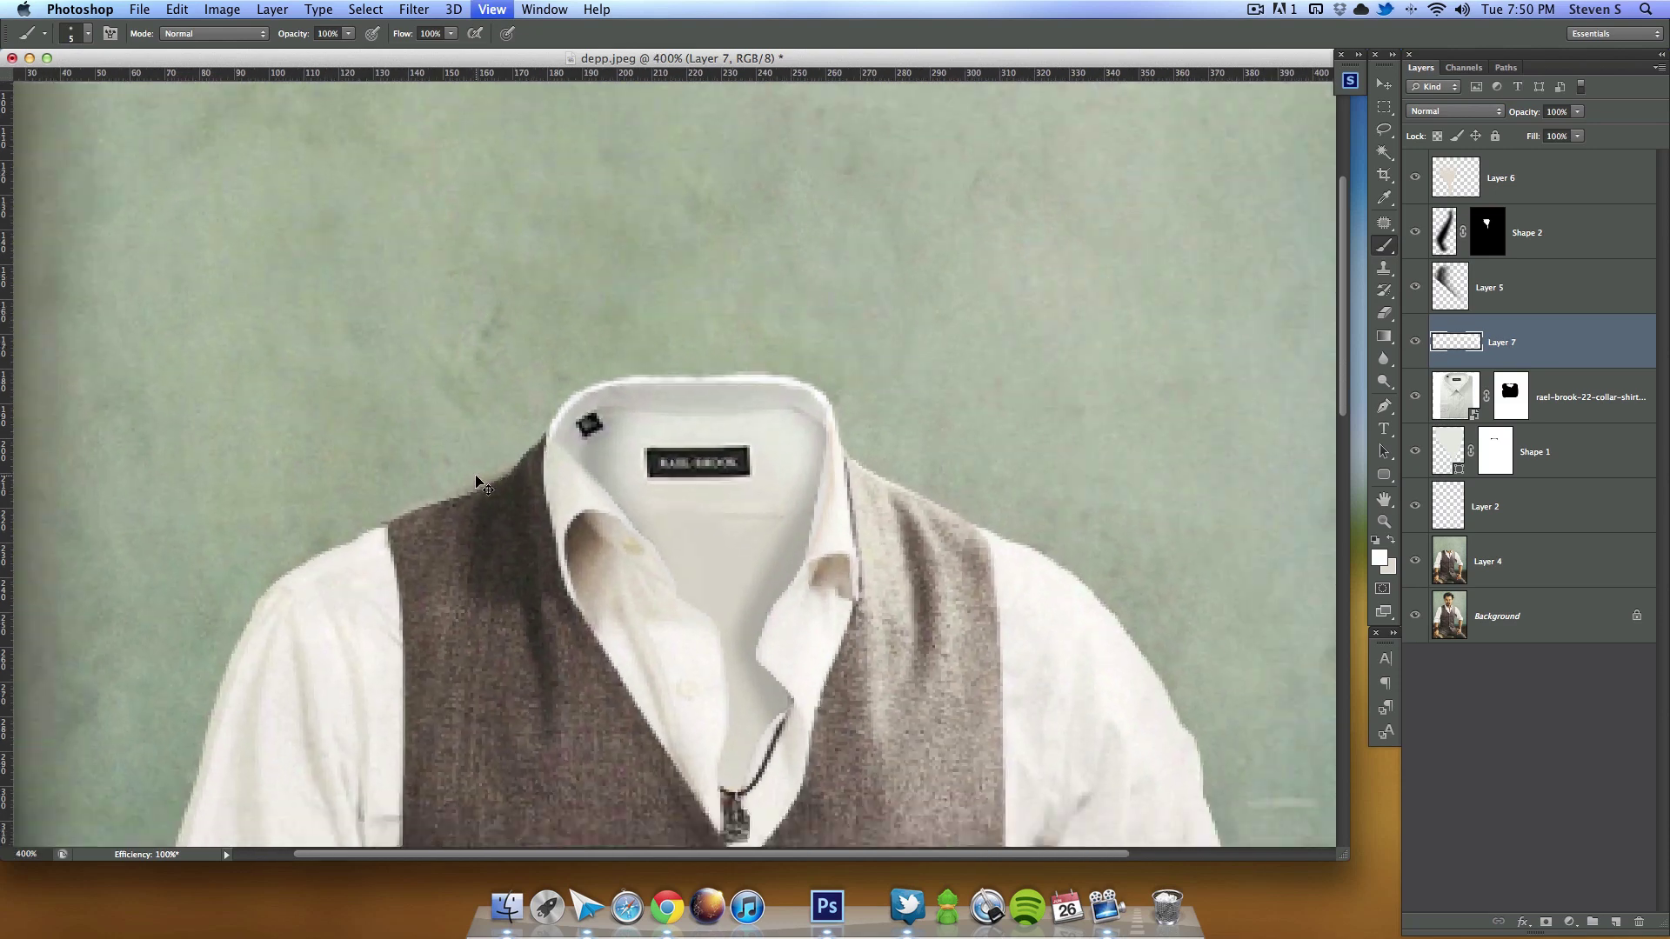
pyautogui.press('super+minus')
pyautogui.press('super+minus')
pyautogui.press('super+minus')
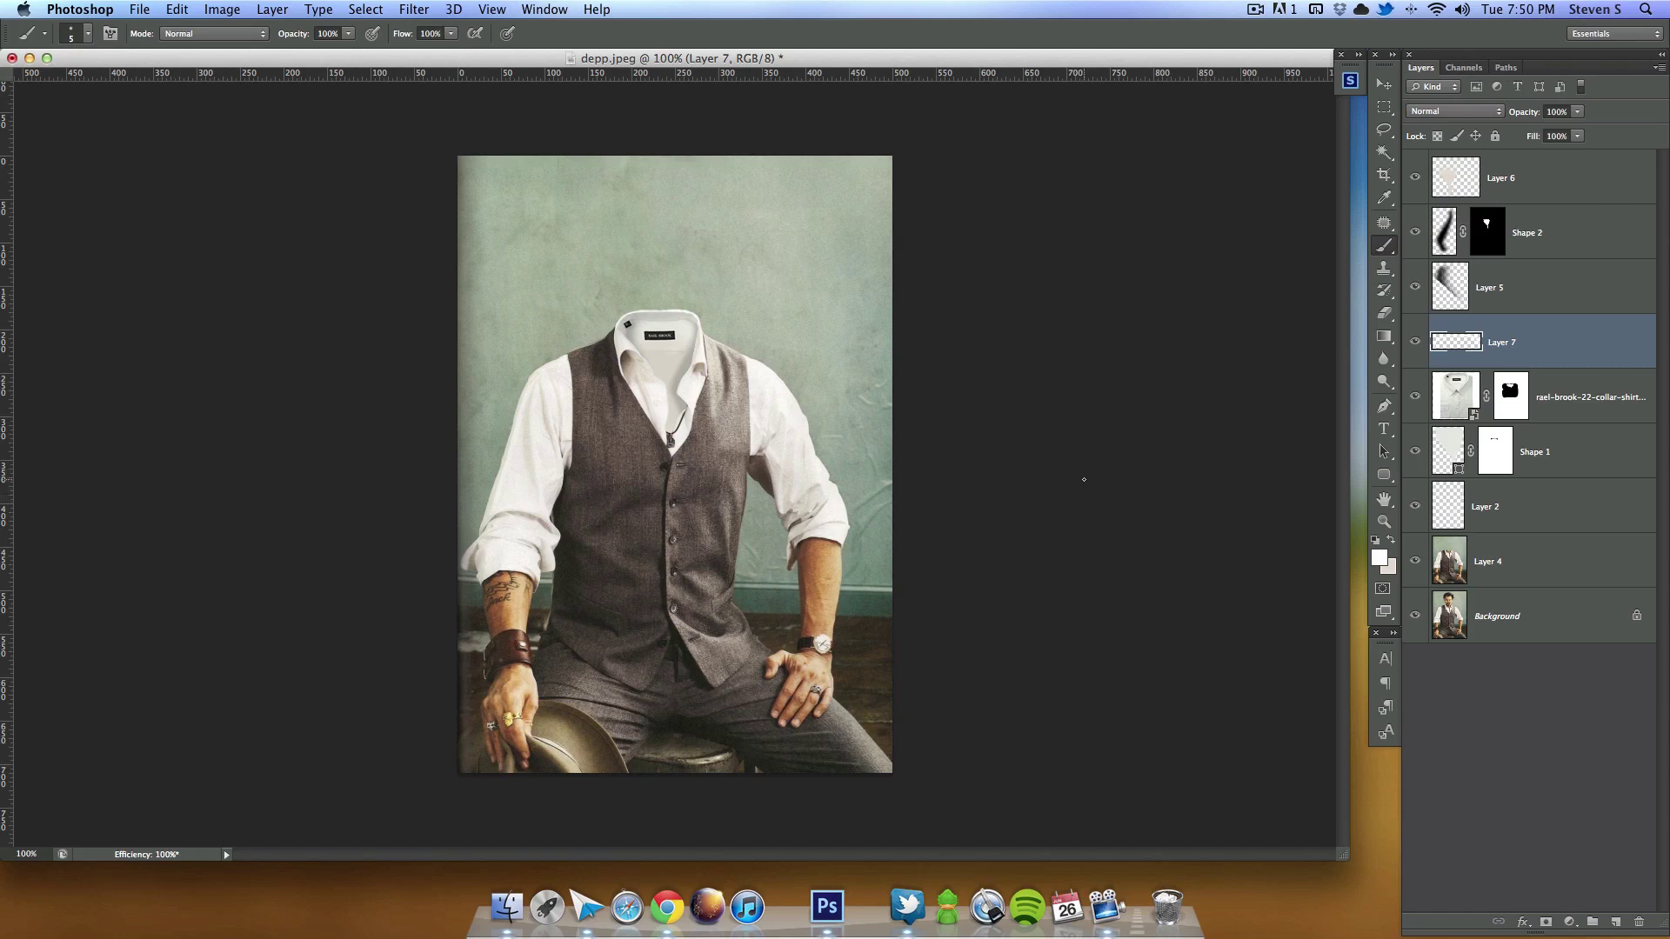
# Step: Handwrite a black "What?!" and an arrow pointing at the collar on a new layer above Layer 6, and delete that layer
pyautogui.click(1593, 189)
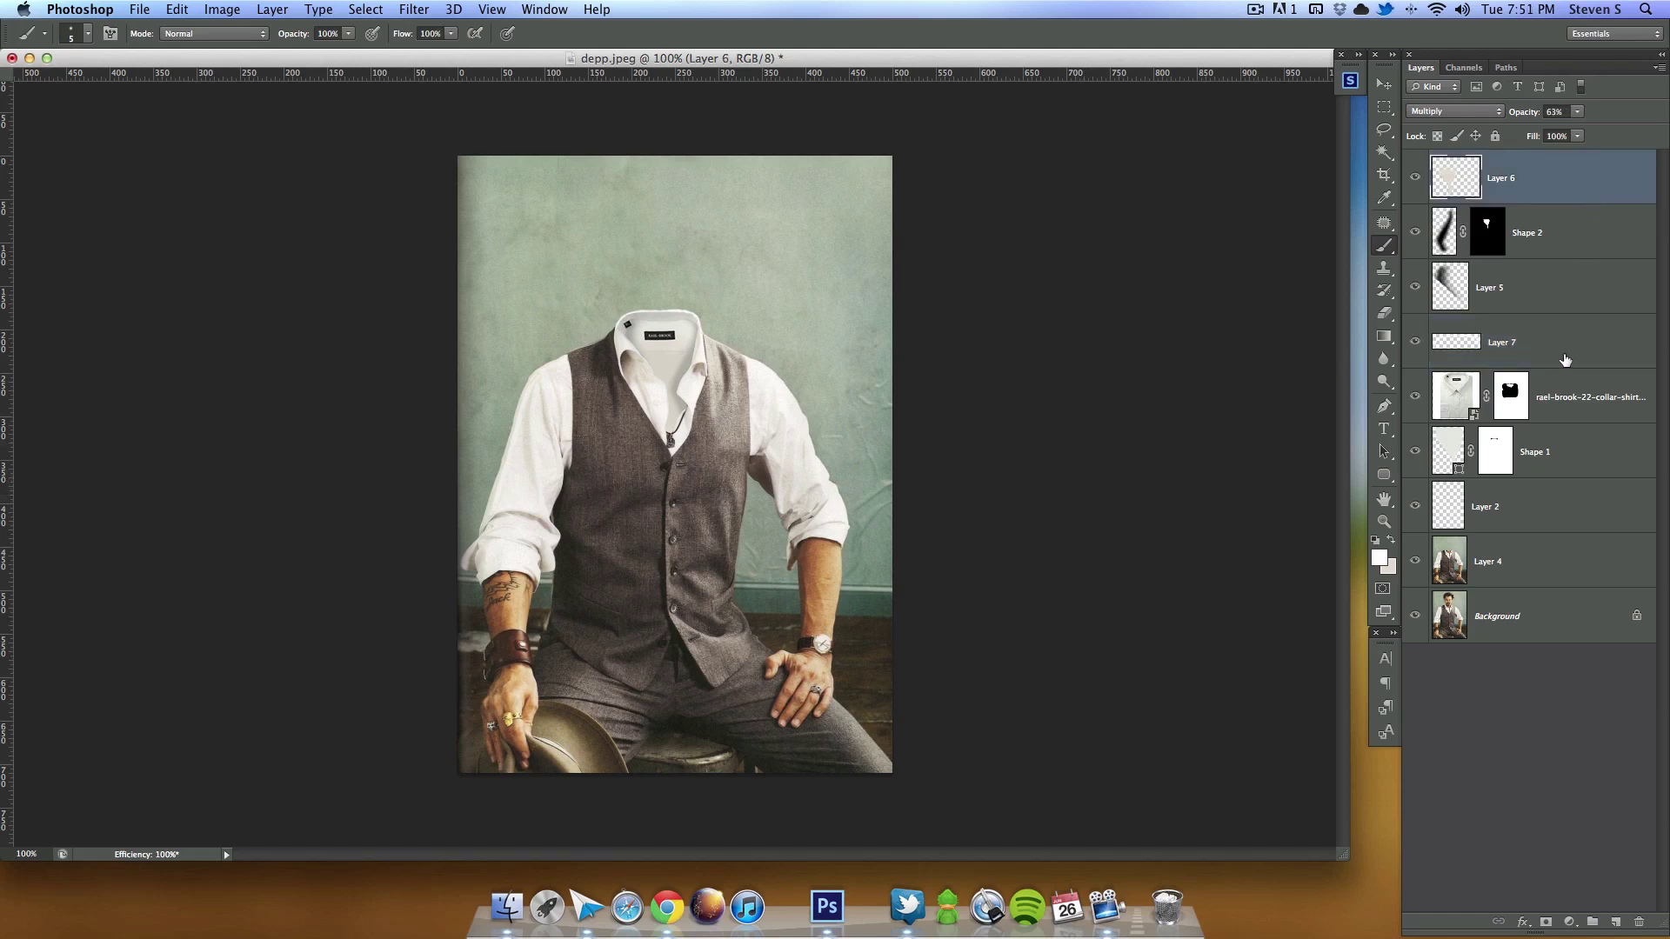
pyautogui.click(1616, 922)
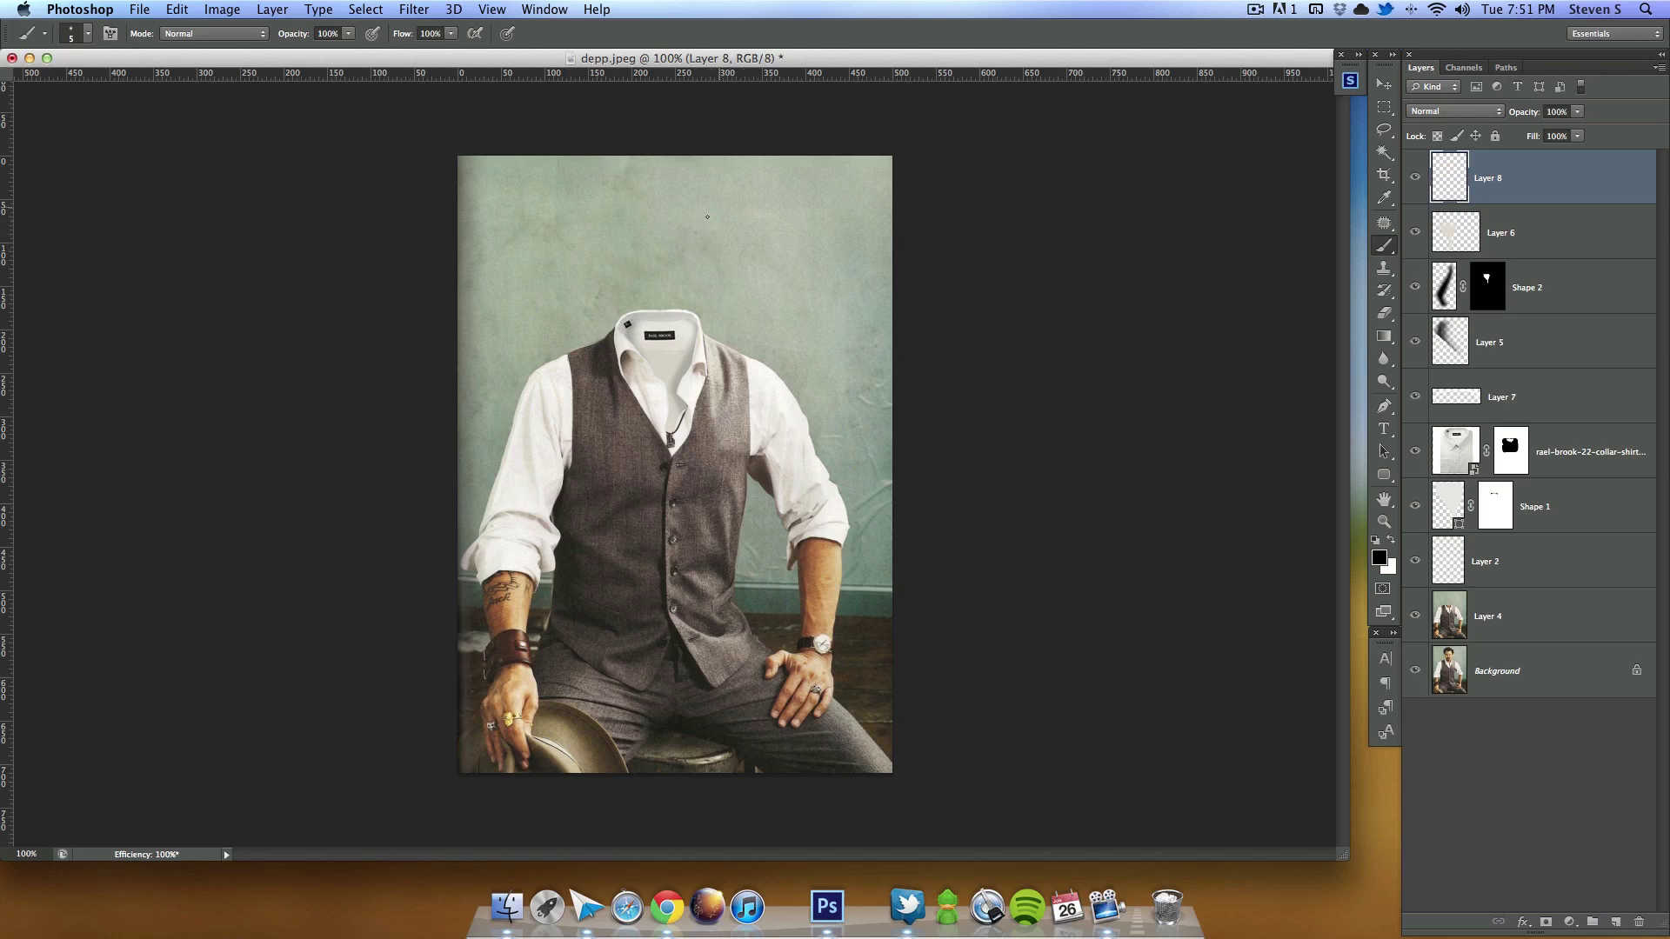
pyautogui.moveTo(712, 200)
pyautogui.mouseDown()
pyautogui.moveTo(744, 186)
pyautogui.moveTo(755, 228)
pyautogui.moveTo(792, 226)
pyautogui.mouseUp()
pyautogui.moveTo(786, 209); pyautogui.dragTo(854, 206)
pyautogui.click(827, 224)
pyautogui.moveTo(775, 262); pyautogui.dragTo(699, 309)
pyautogui.moveTo(733, 273); pyautogui.dragTo(715, 308)
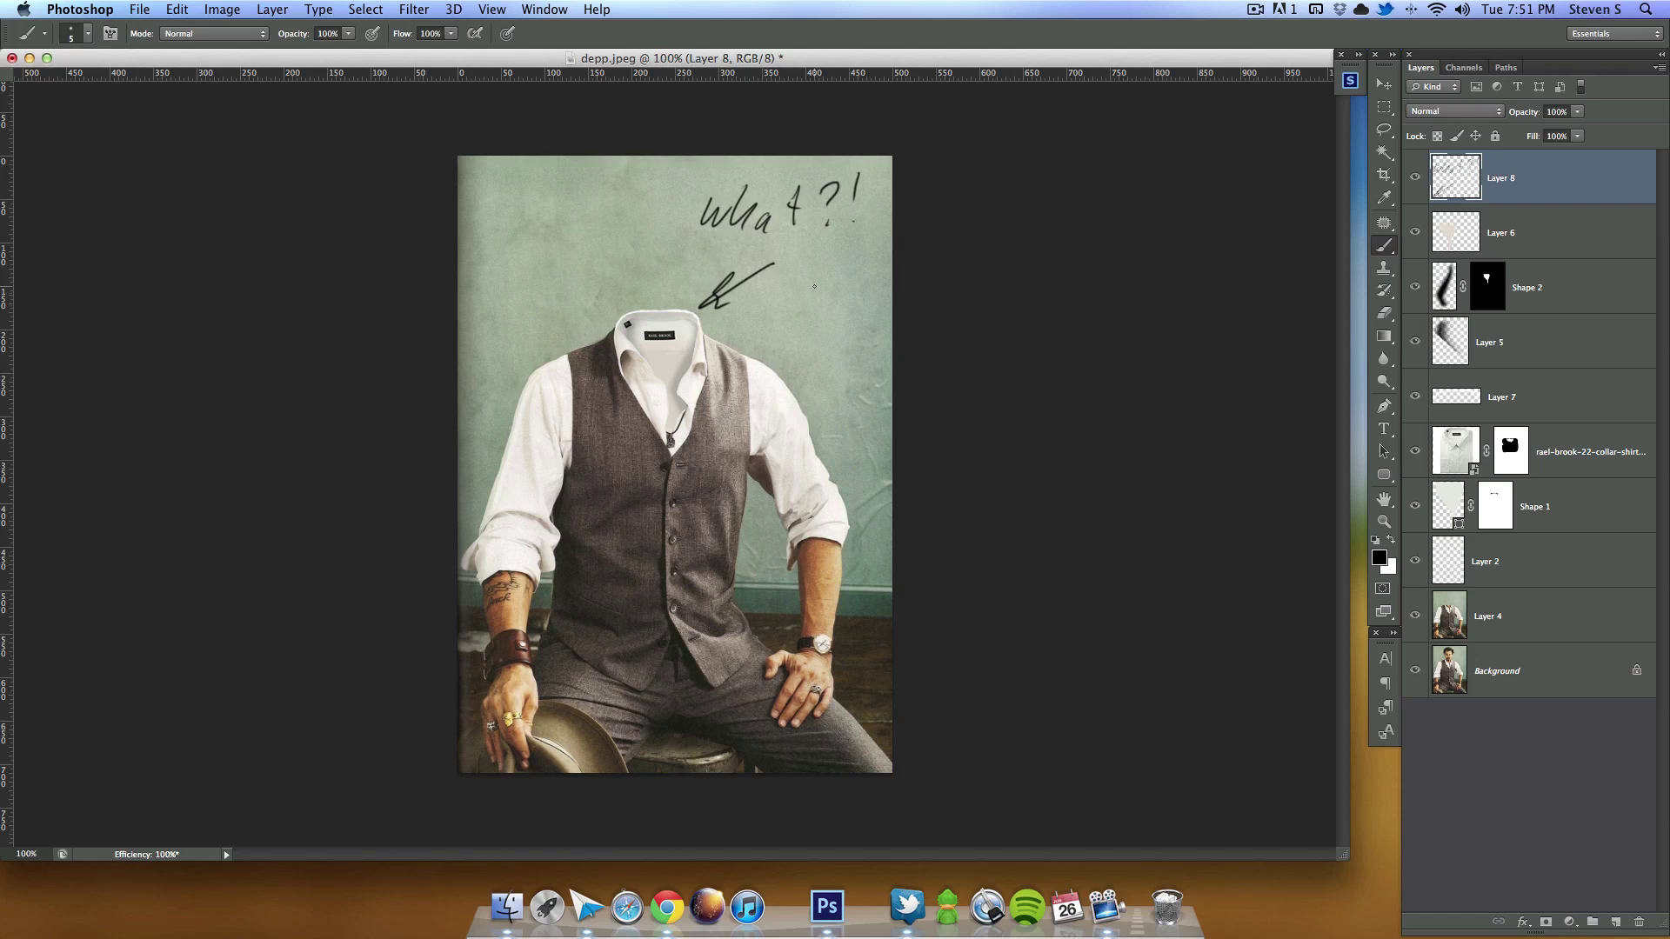
pyautogui.moveTo(1530, 186)
pyautogui.mouseDown()
pyautogui.moveTo(1479, 600)
pyautogui.moveTo(1639, 922)
pyautogui.mouseUp()
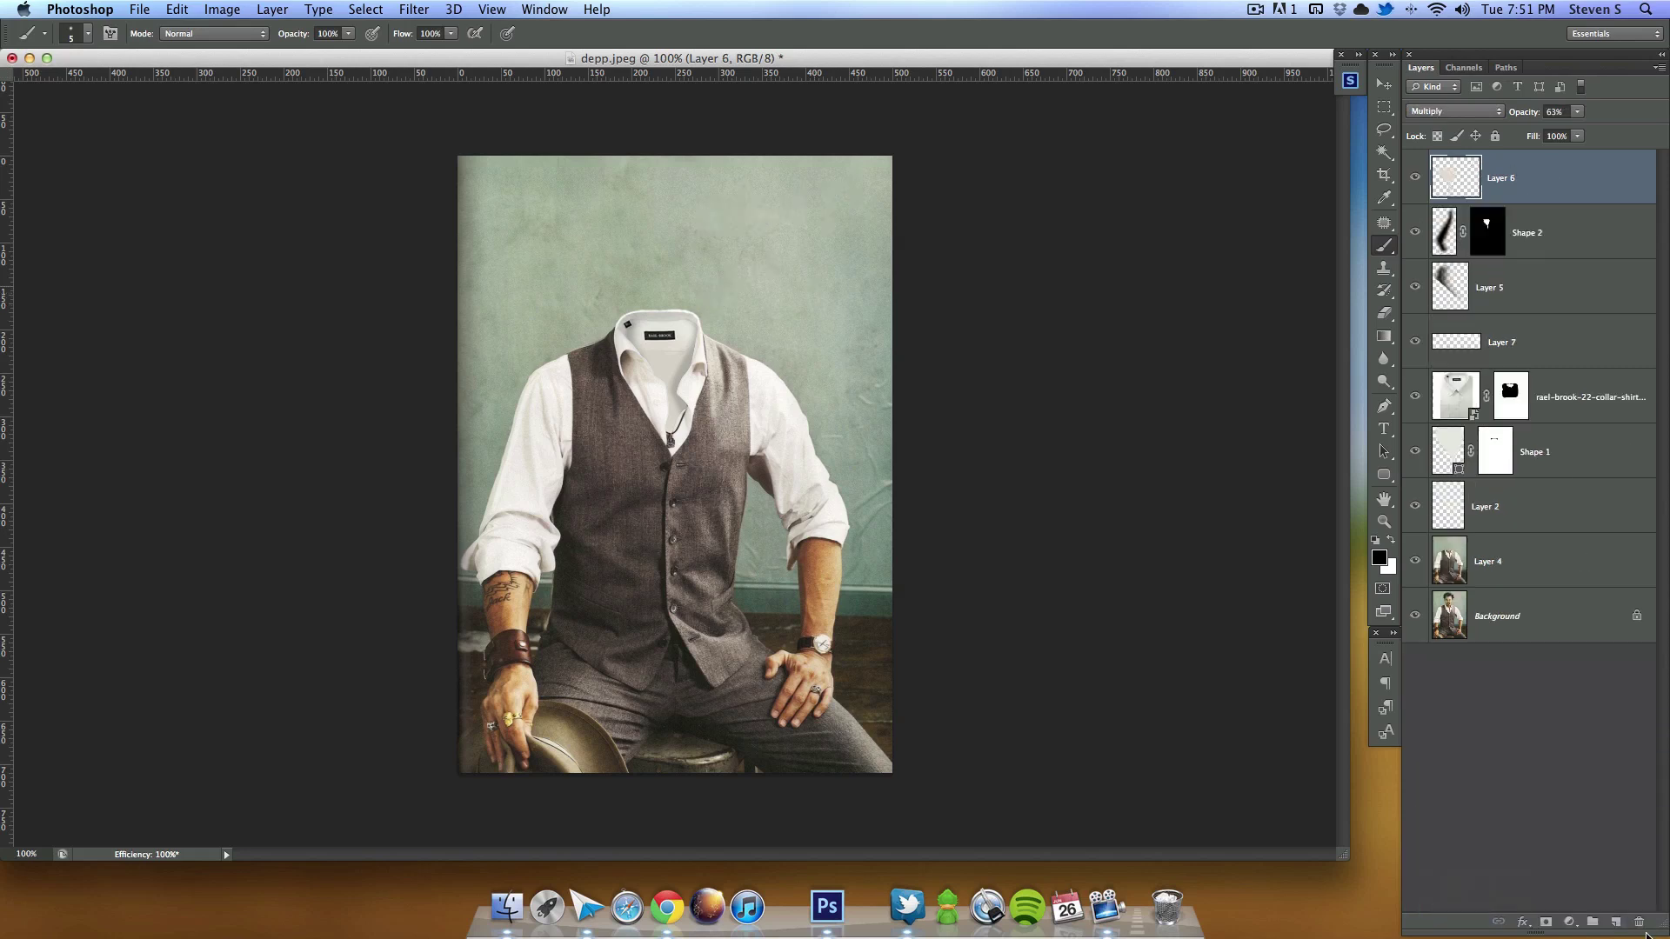